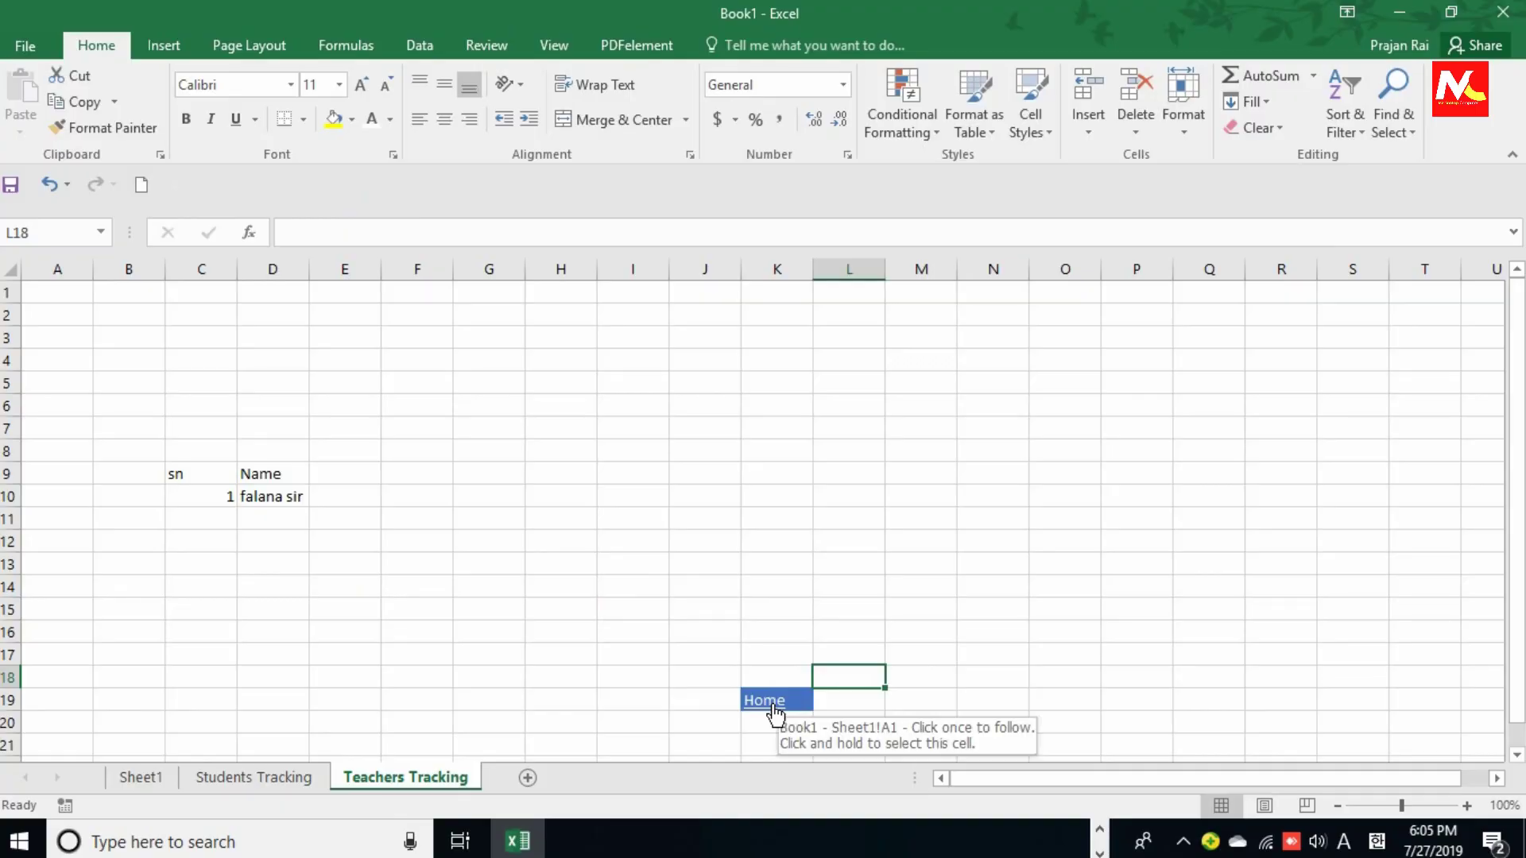
Step: Test the Home link back to Sheet1, then the Teachers link to Teachers Tracking
left_click(772, 707)
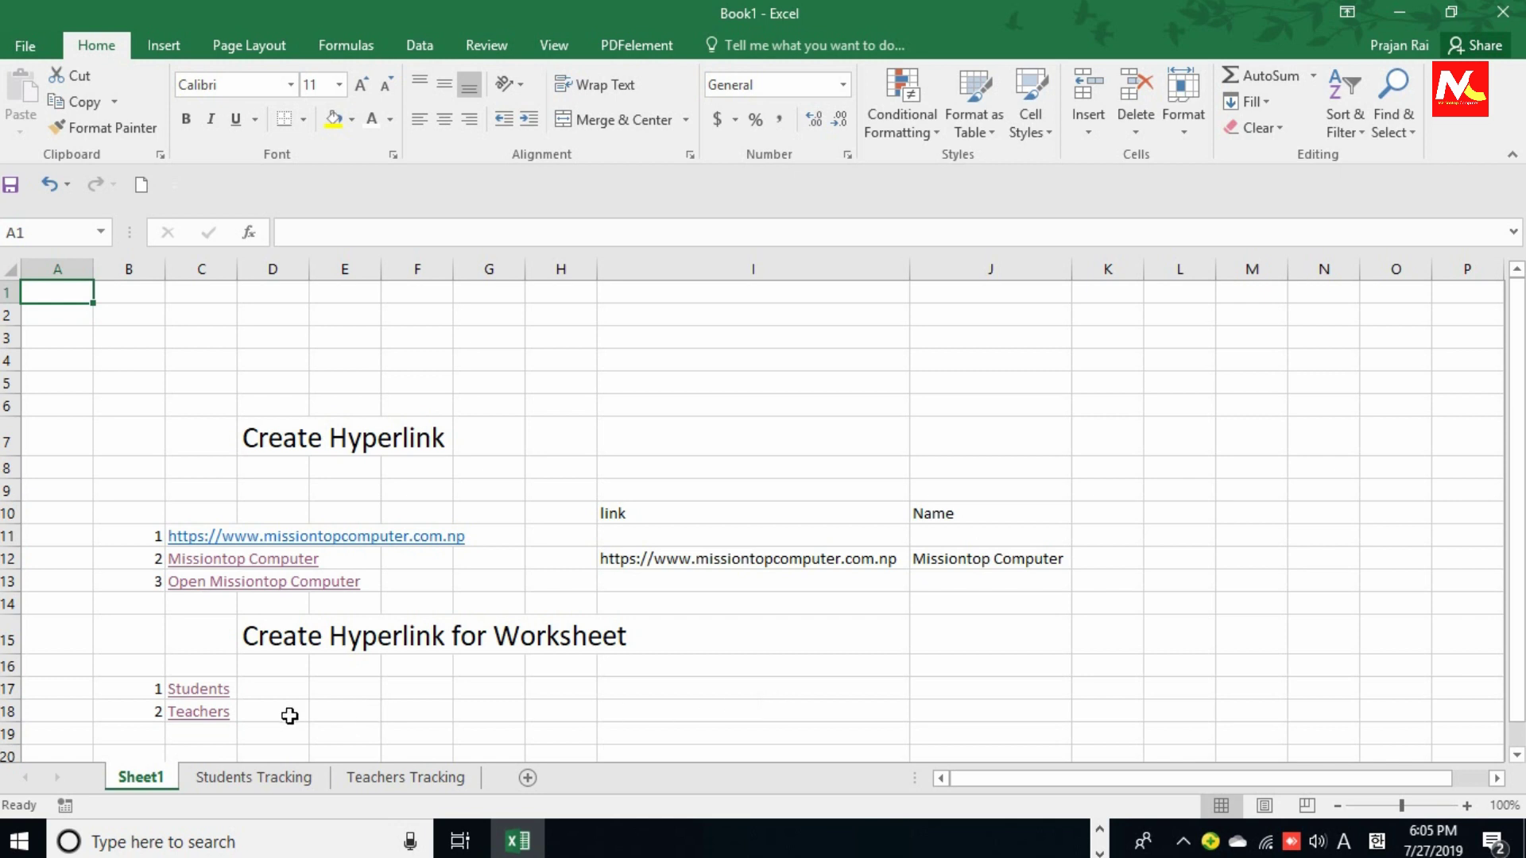
left_click(205, 719)
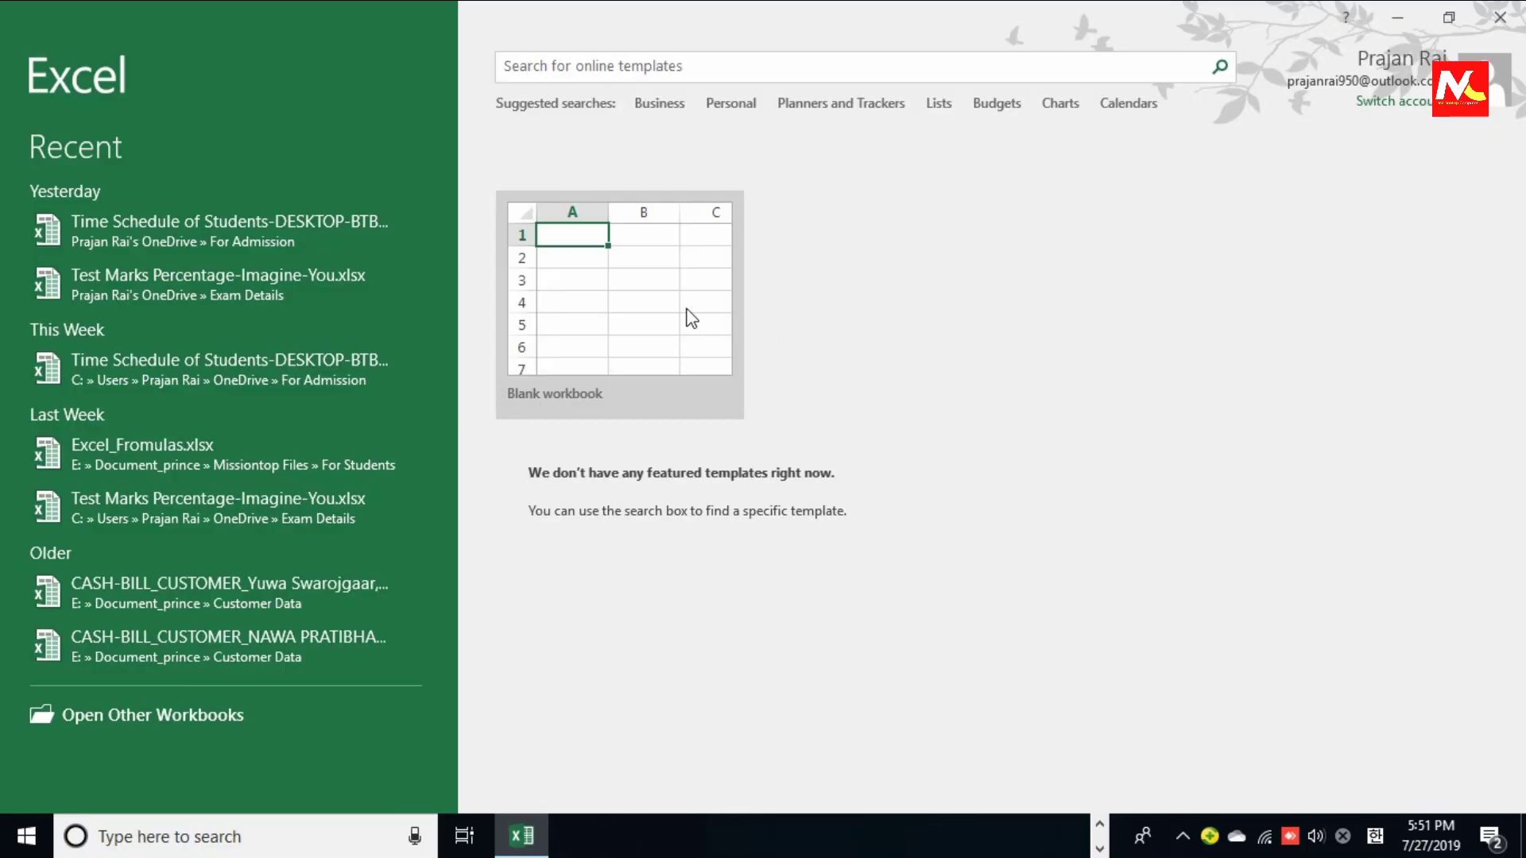
Step: Start a blank workbook and enter the heading 'Create Hyperlink' in D7
left_click(644, 298)
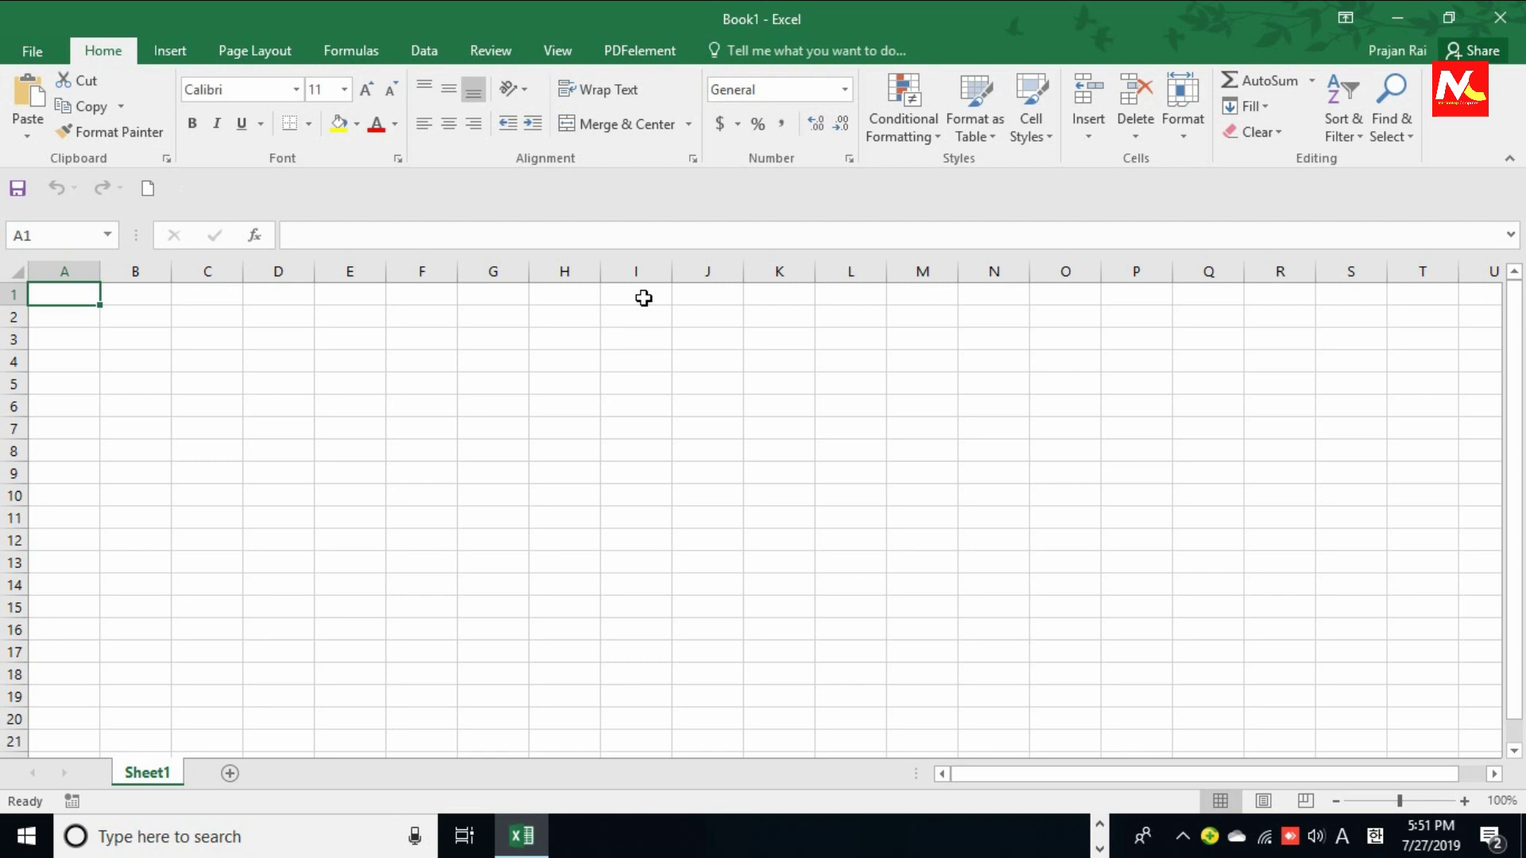
left_click(345, 473)
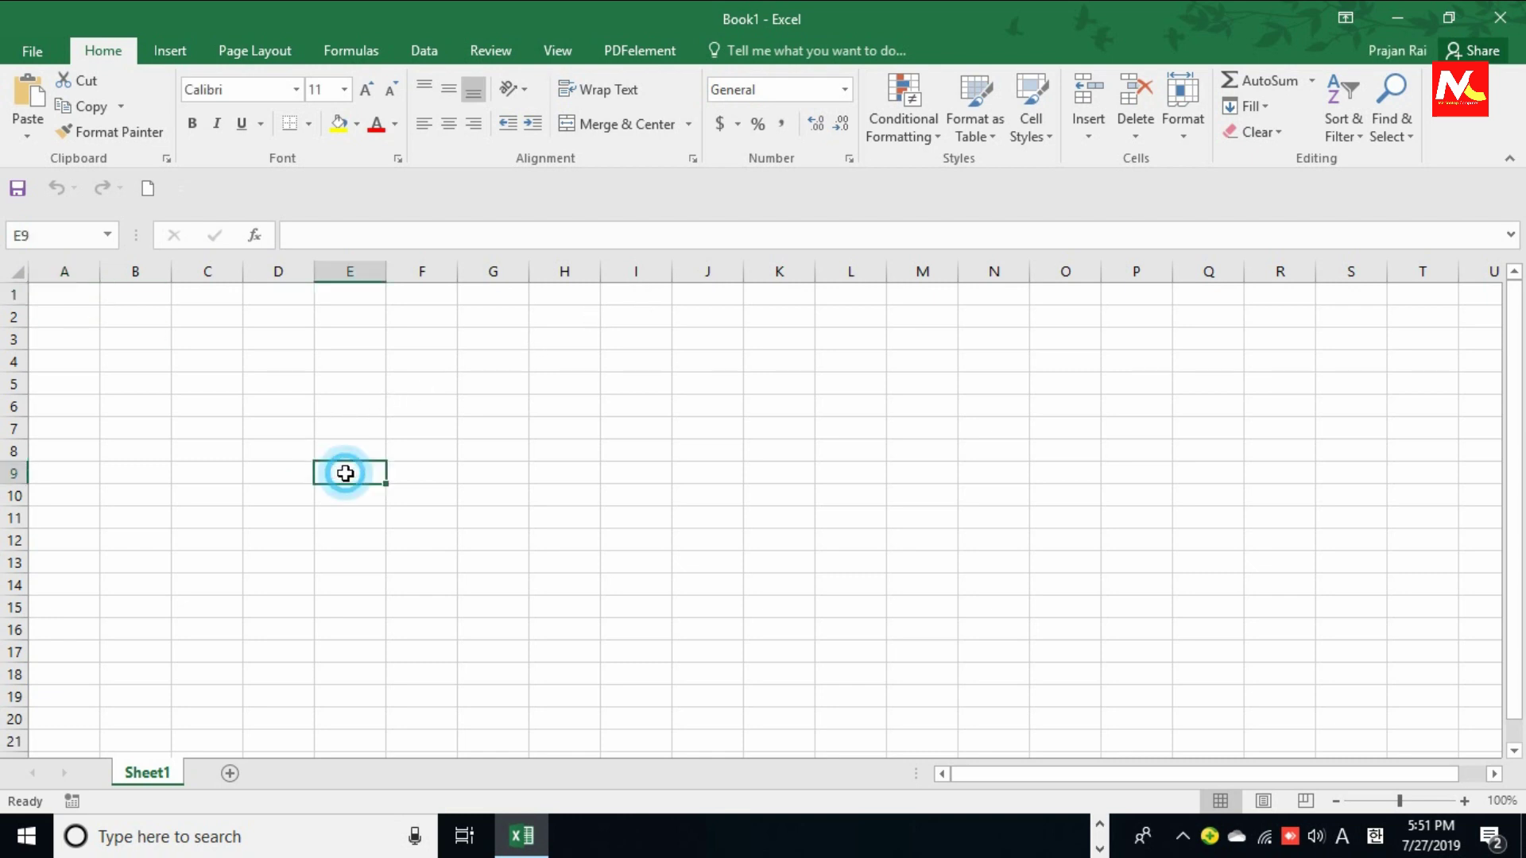
left_click(298, 428)
type("Create ")
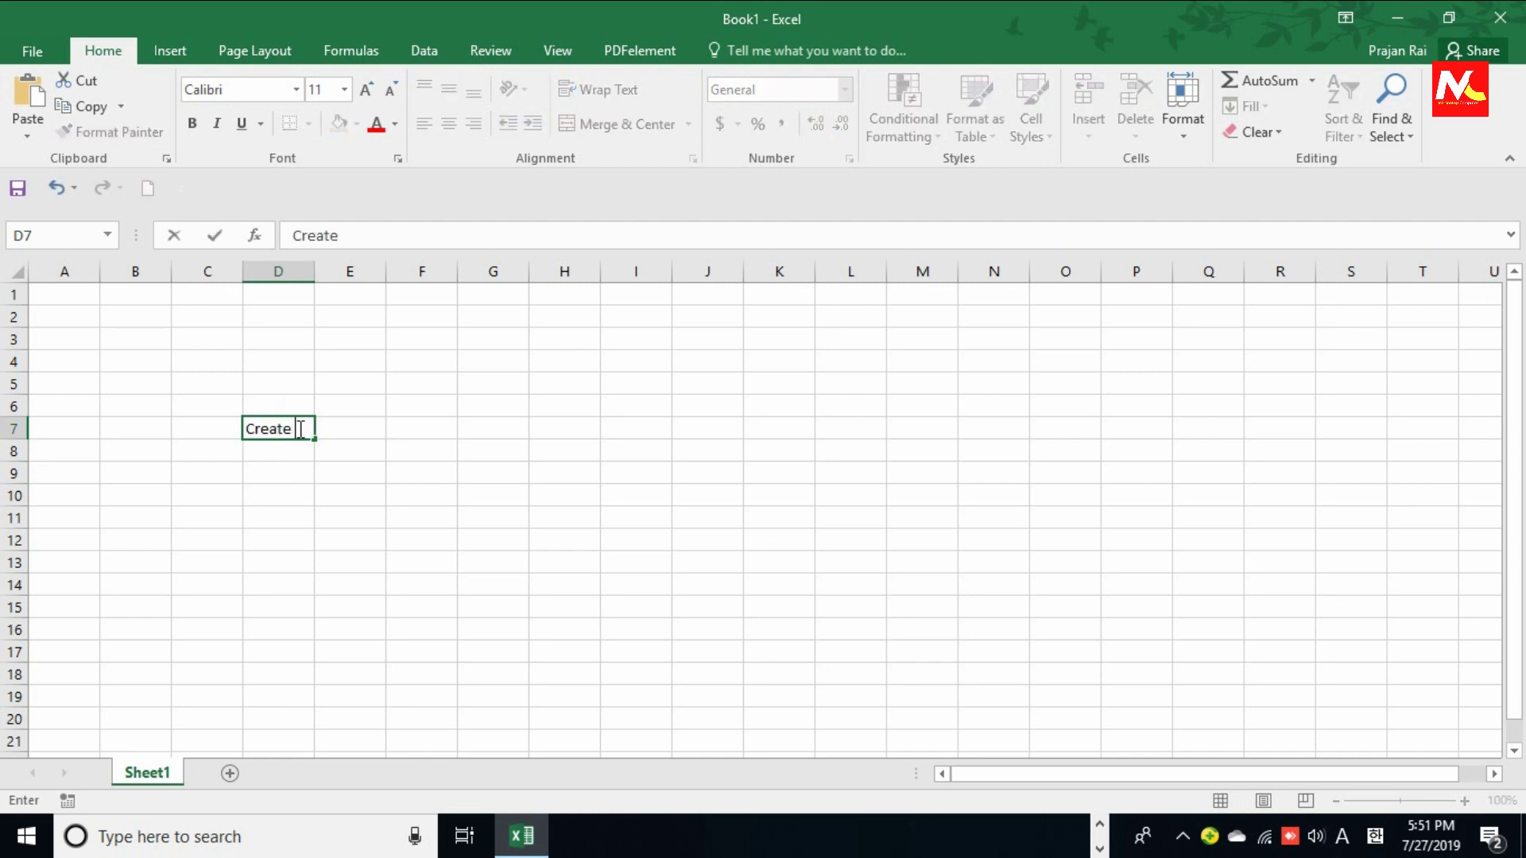
type("Hyperlink")
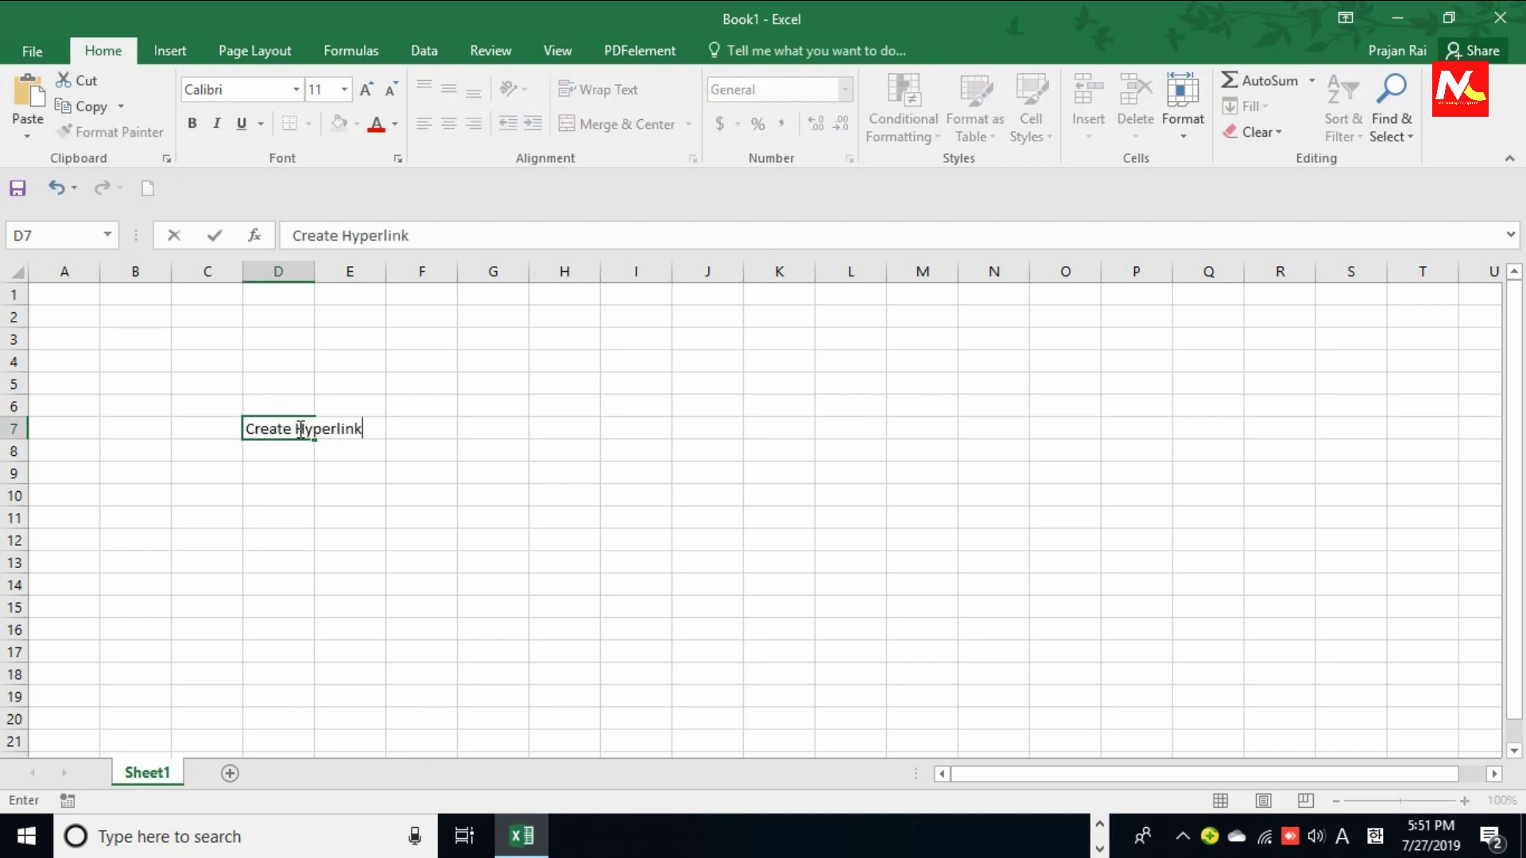
key("Return")
Step: Enlarge the D7 heading to font size 20
left_click(298, 429)
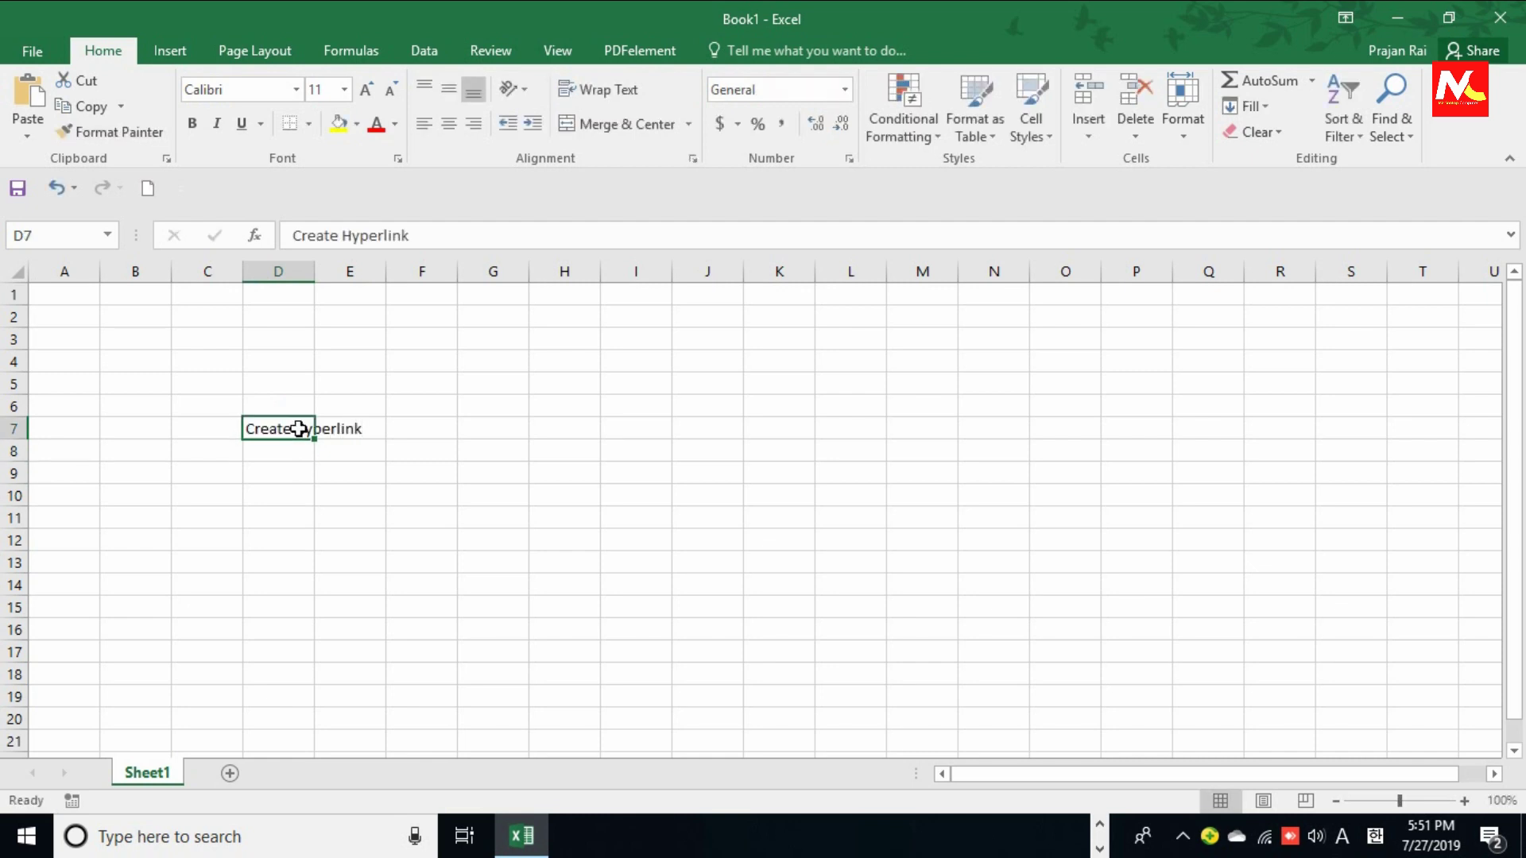
left_click(337, 88)
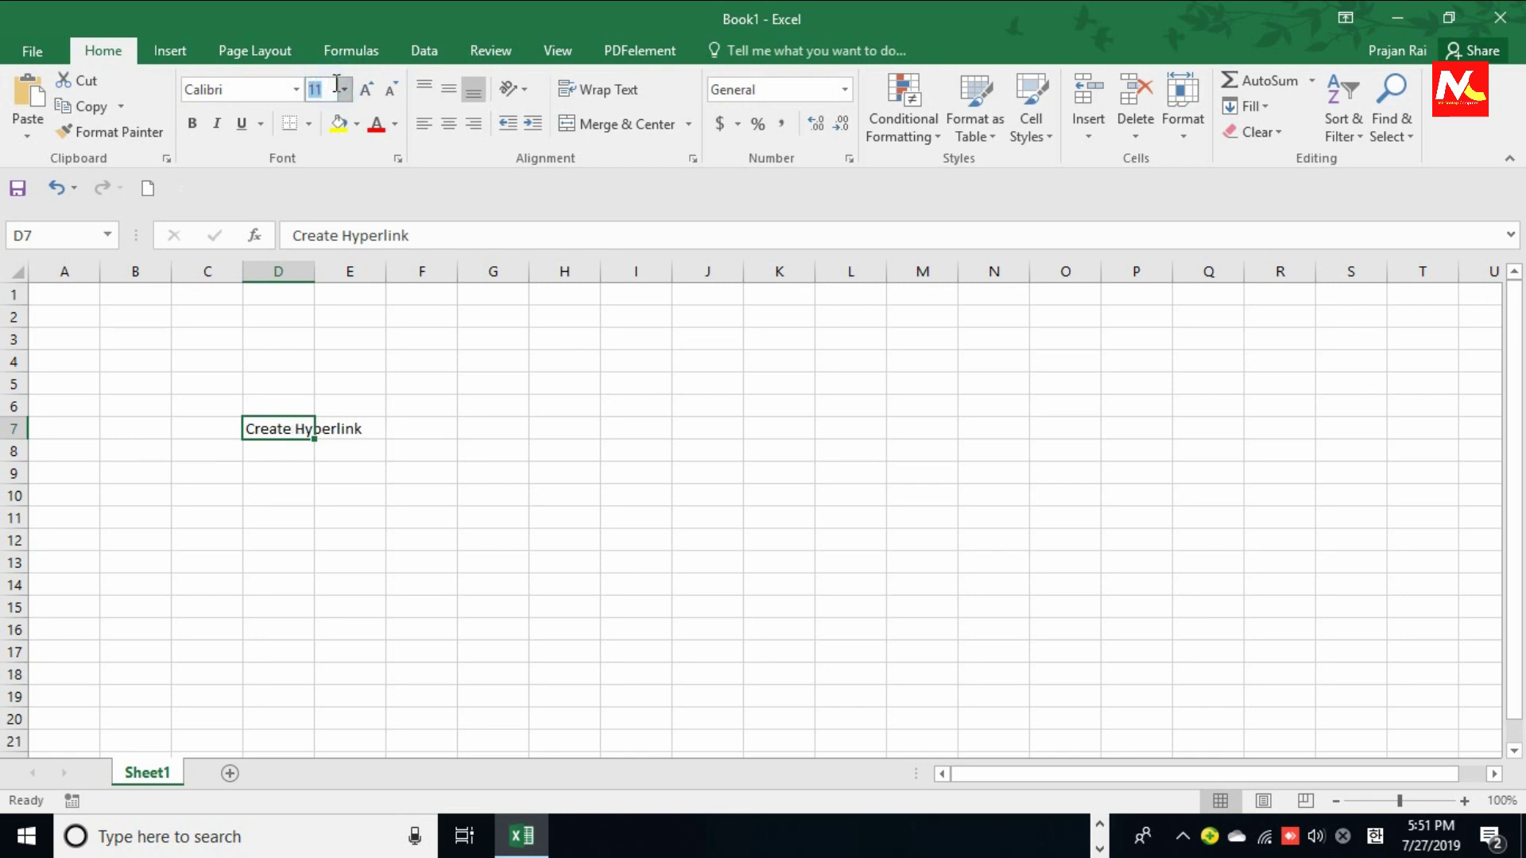
type("20")
key("Return")
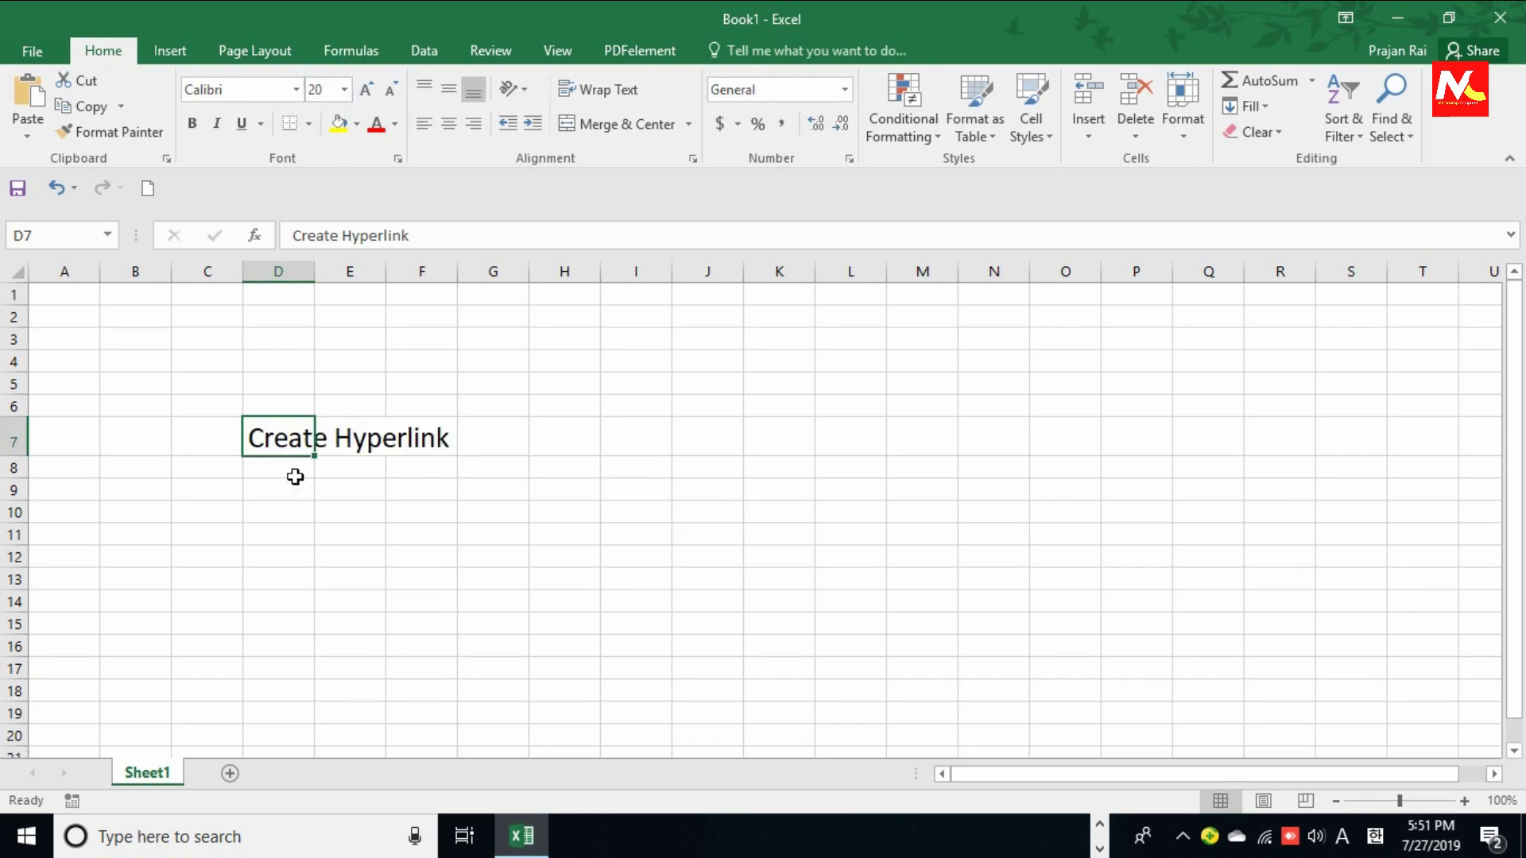
left_click(206, 531)
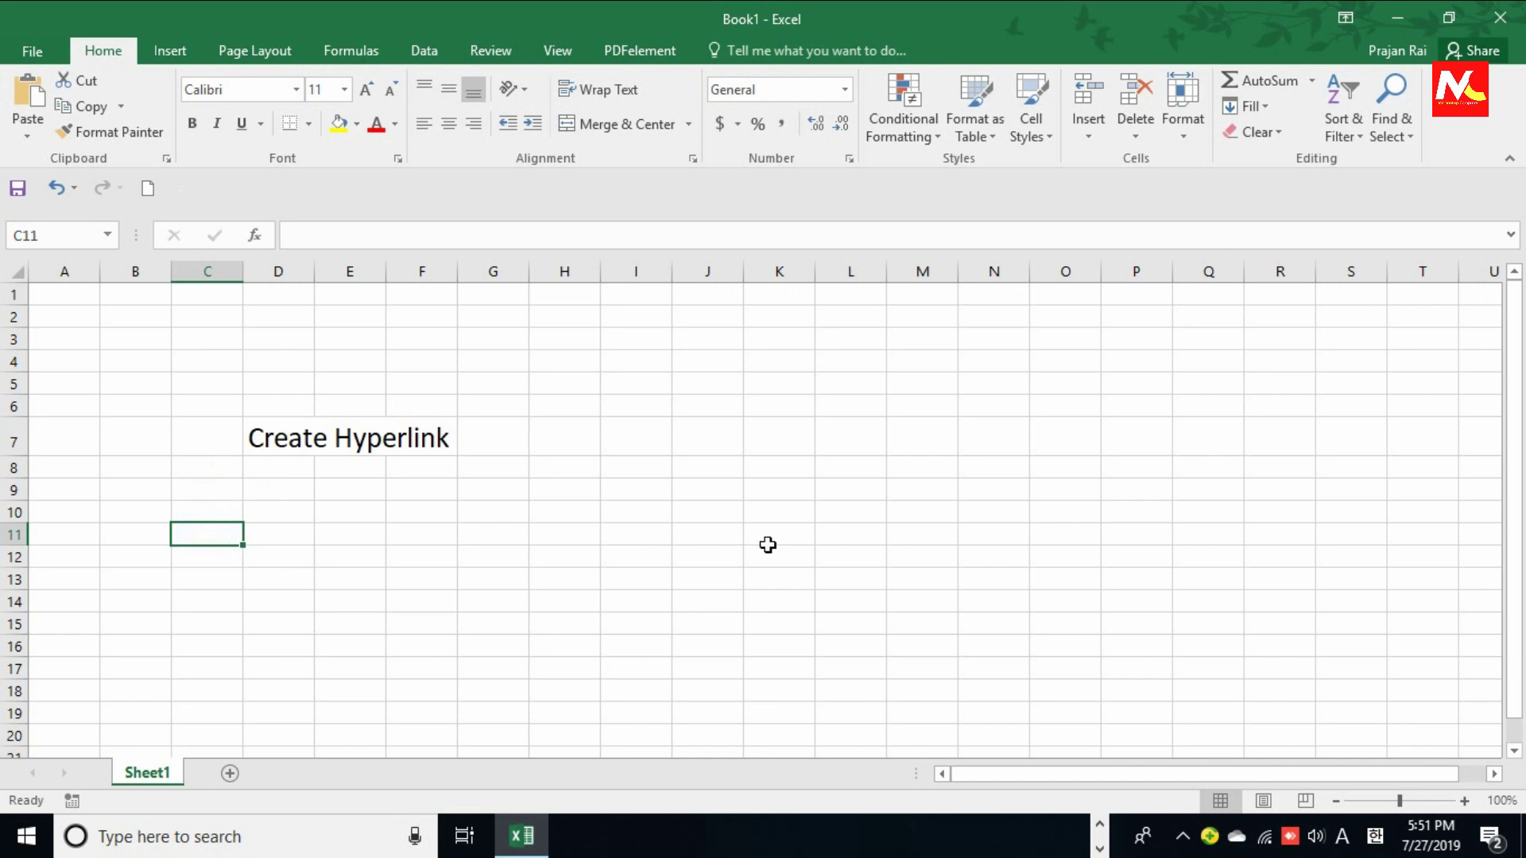
type("1. ht")
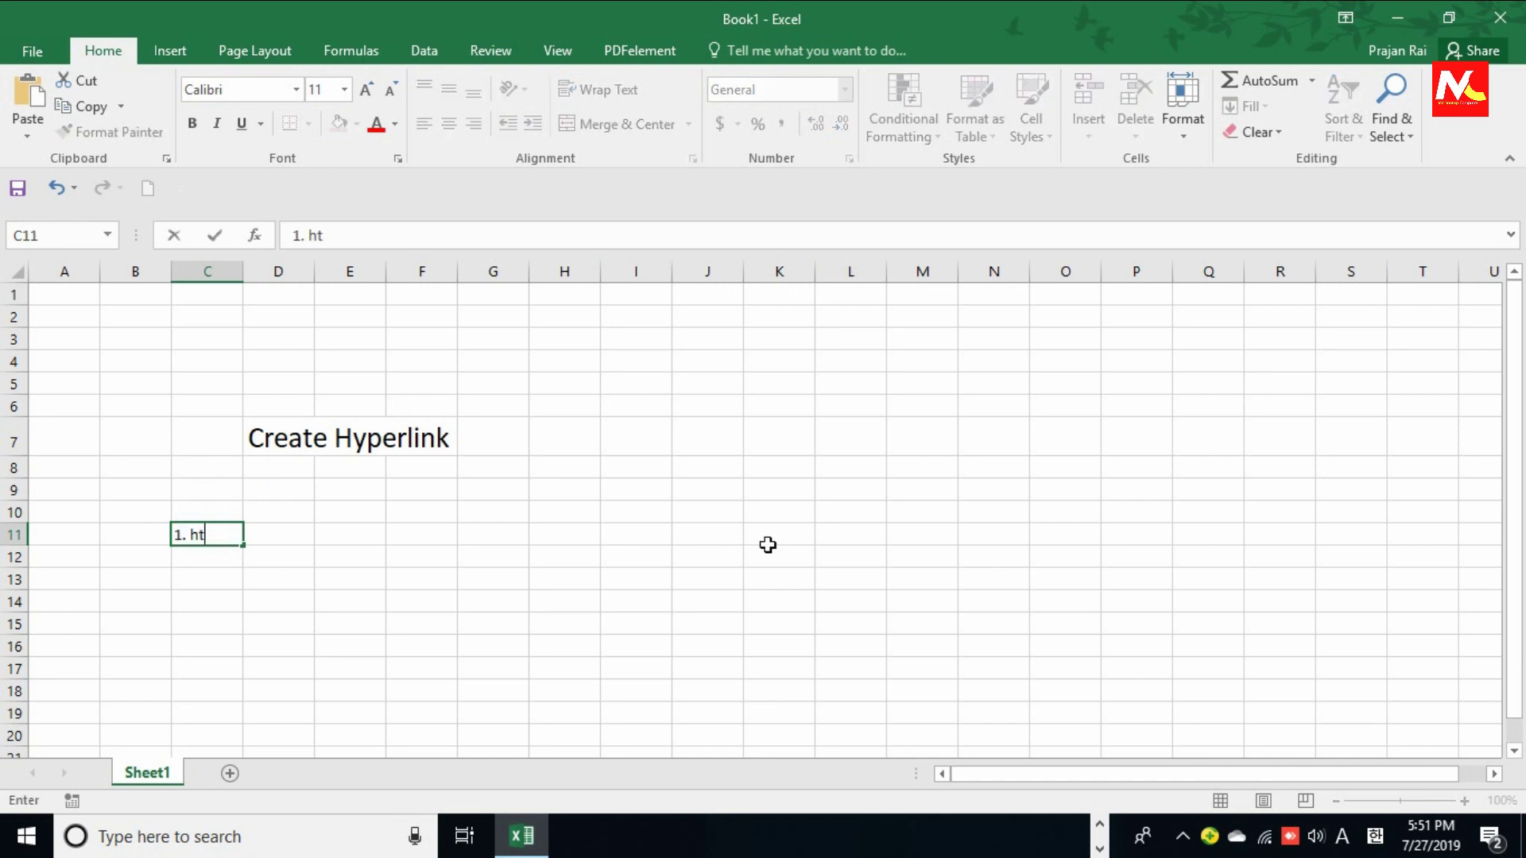
type("tps://")
type("www.missio")
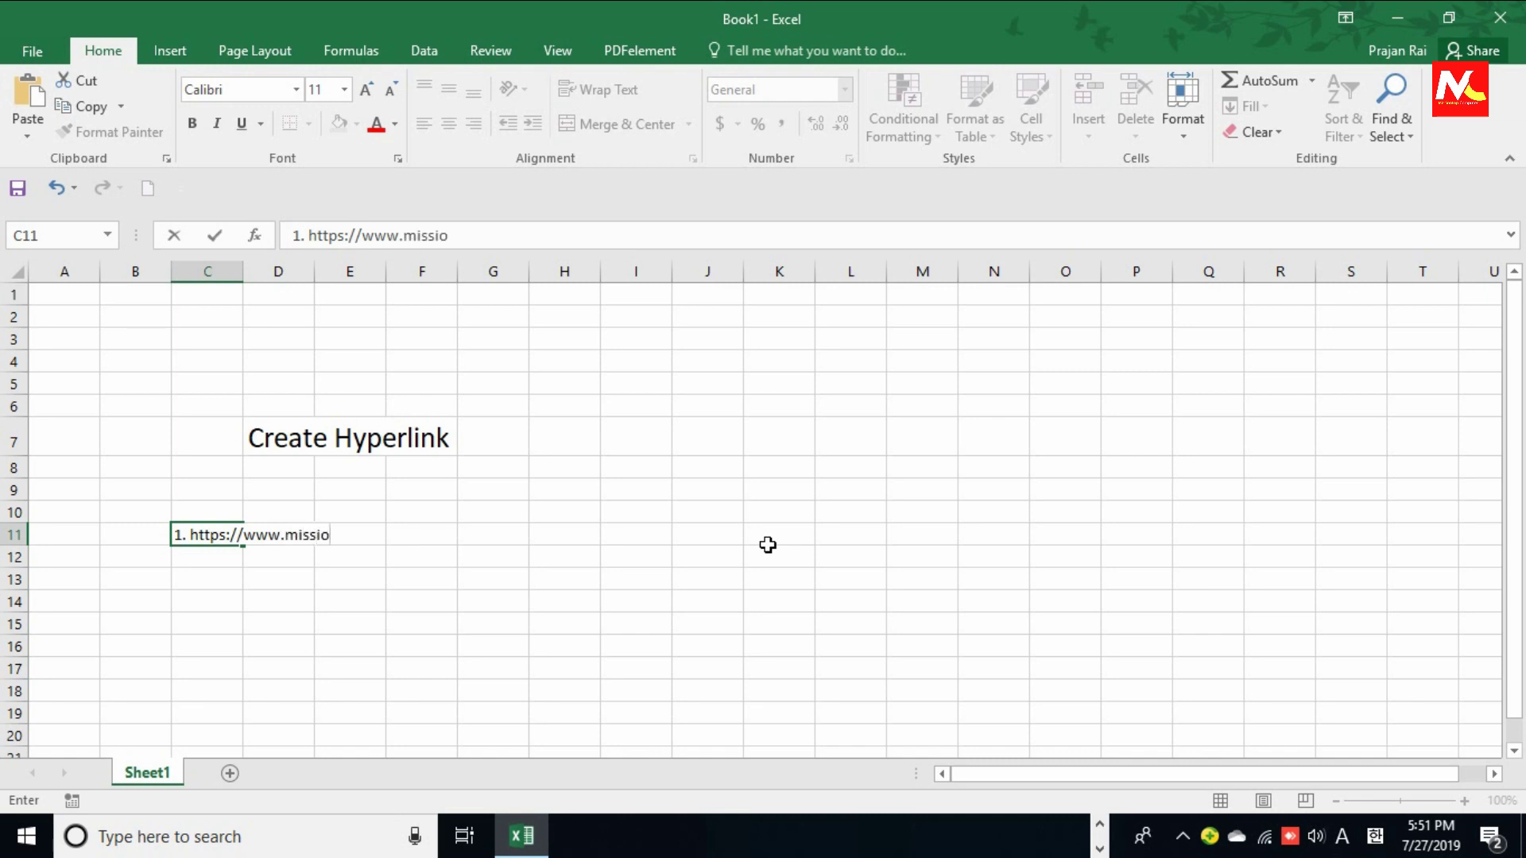
type("ntopcomputer")
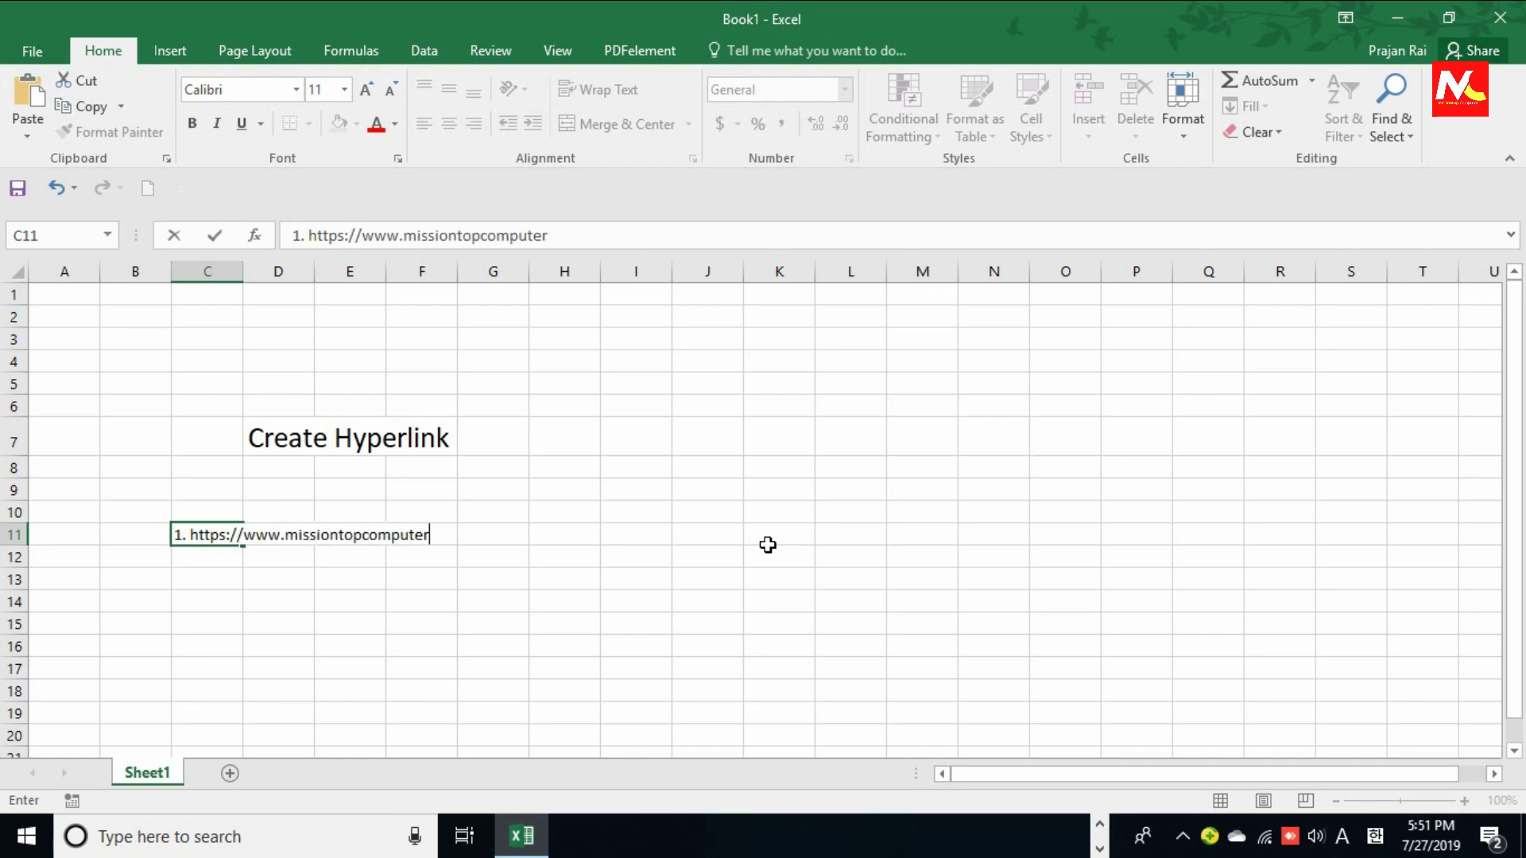
type(".com.np")
key("Return")
left_click_drag(765, 548, 752, 532)
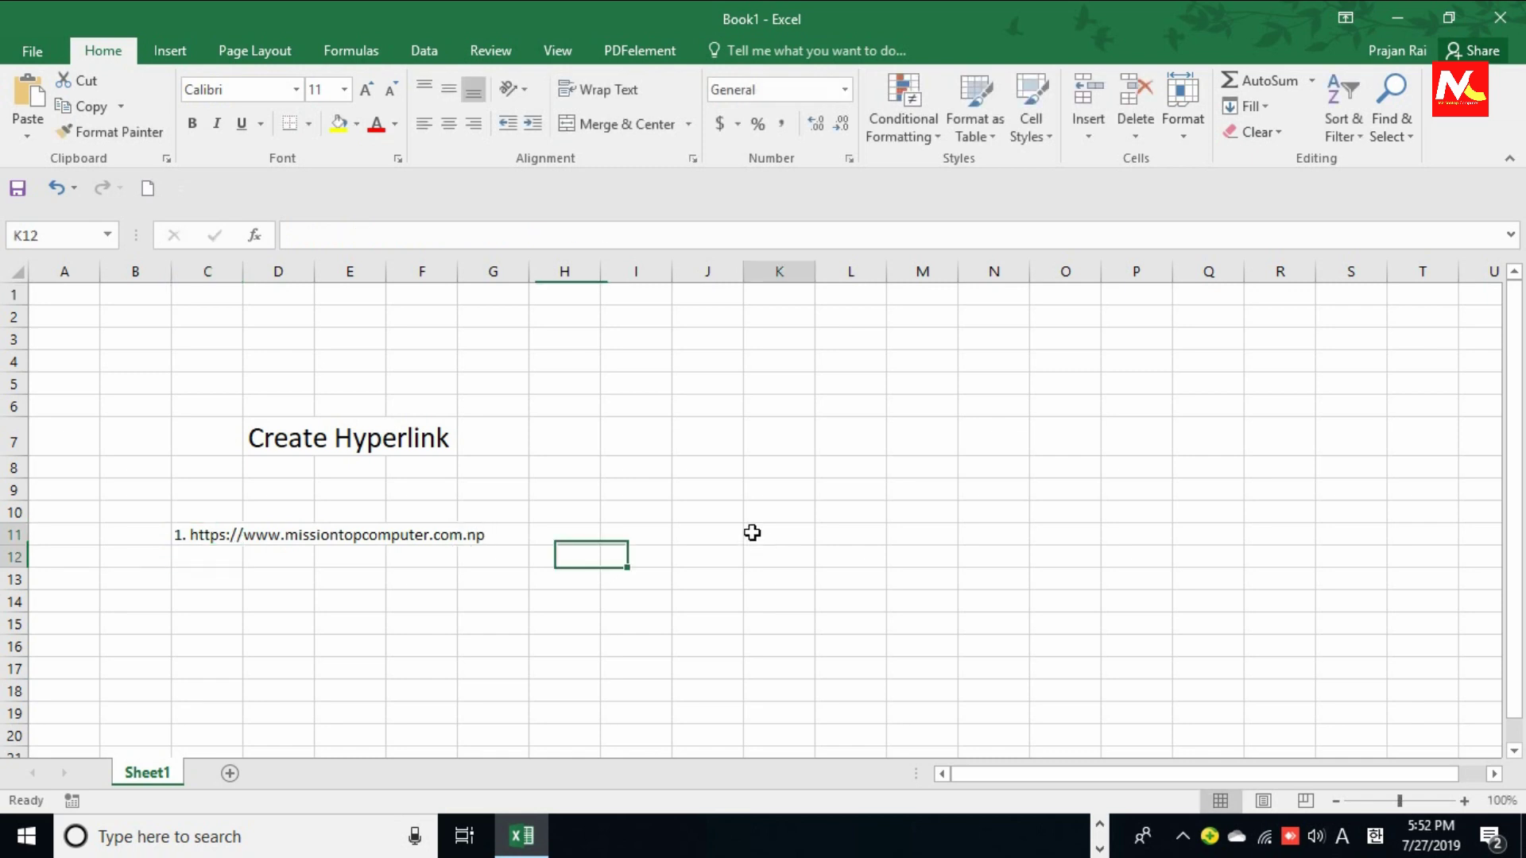
double_click(177, 535)
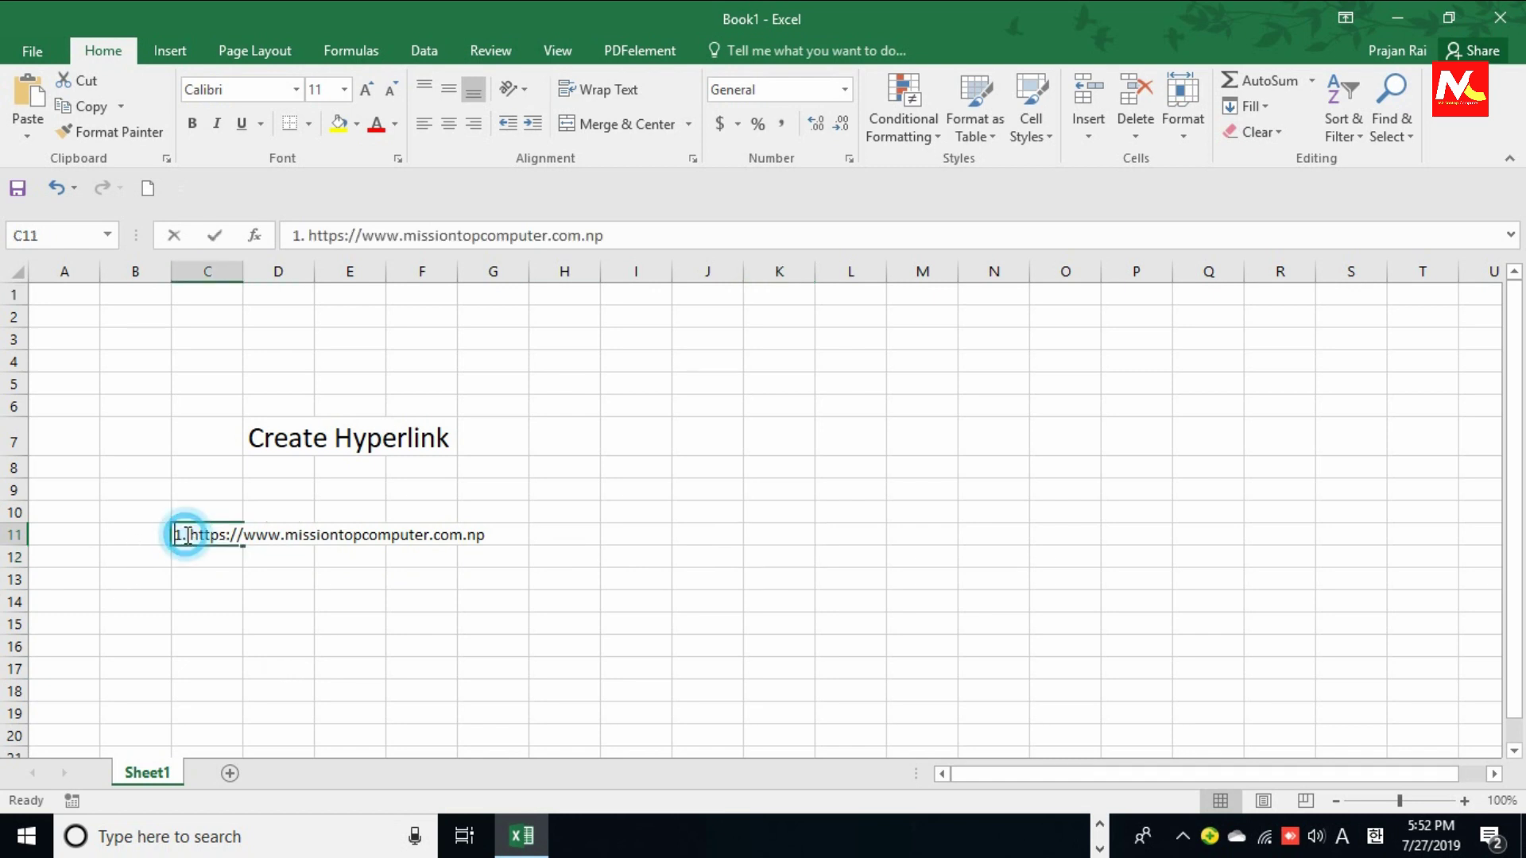
double_click(178, 534)
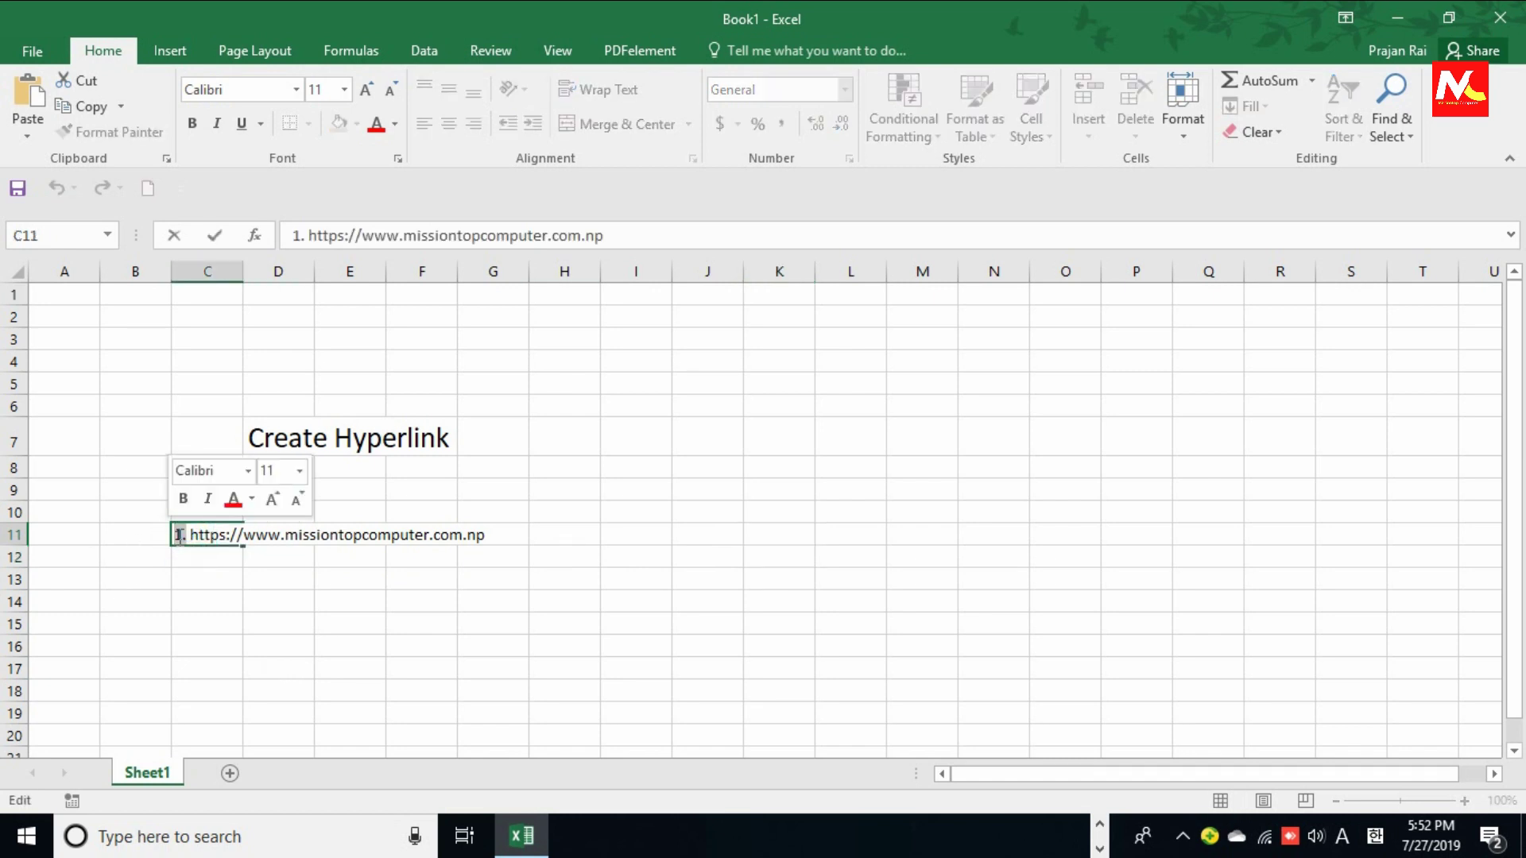
key("BackSpace")
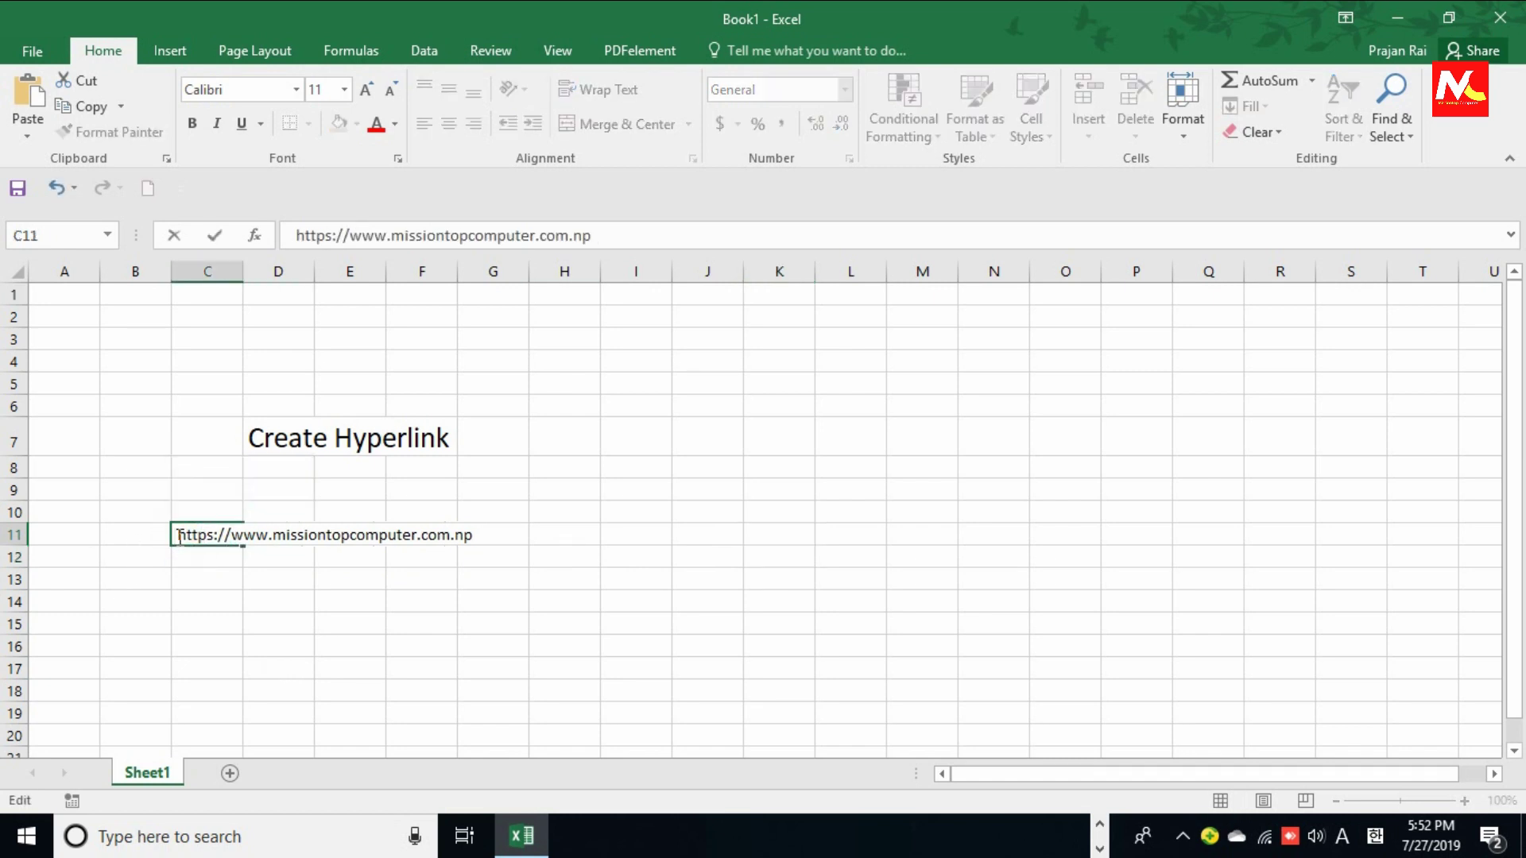
key("Return")
double_click(182, 535)
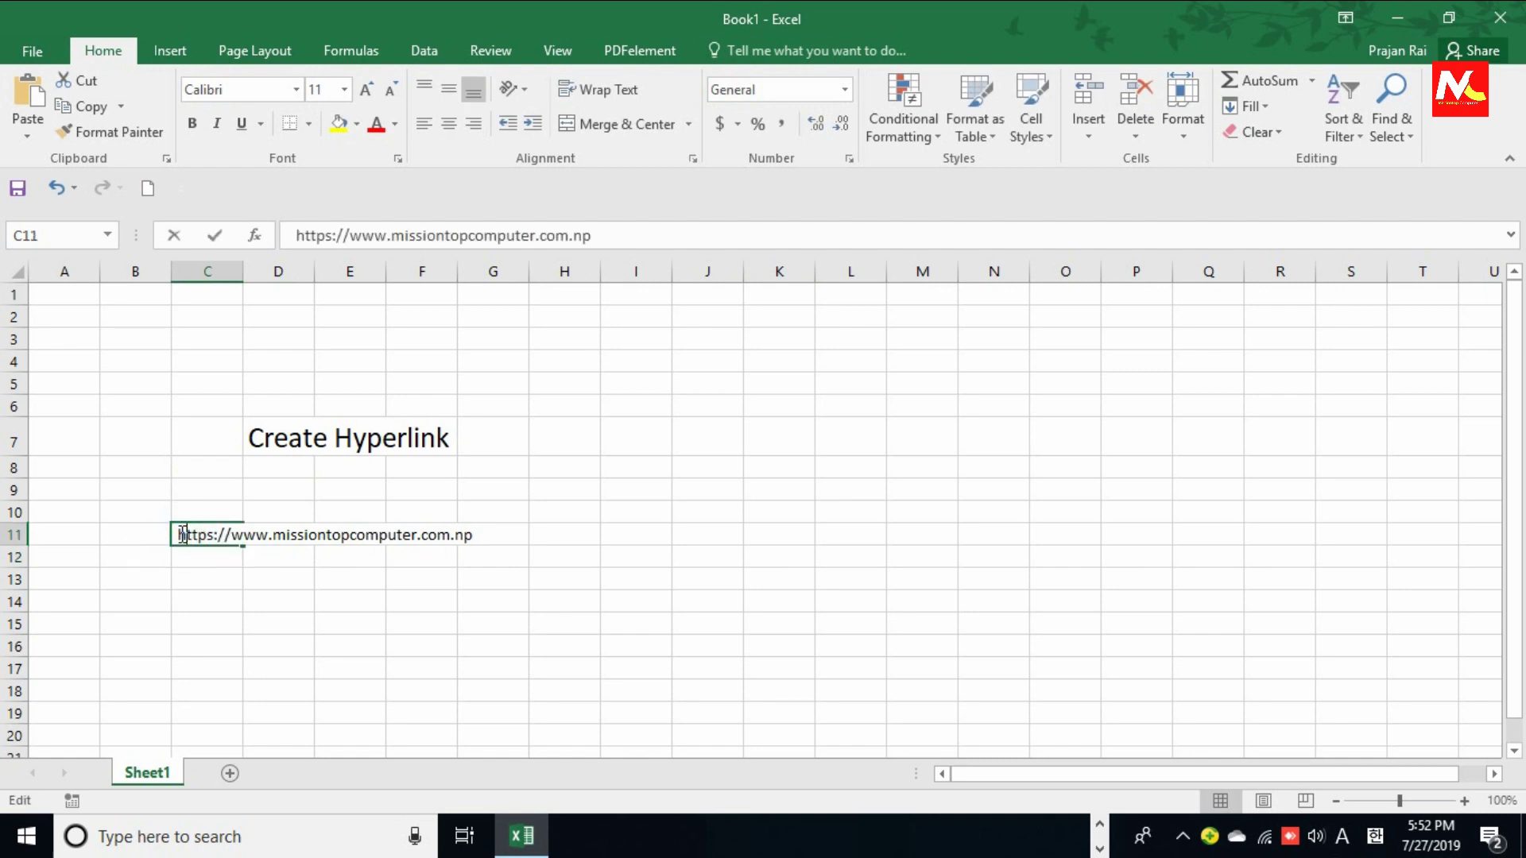
left_click(182, 535)
key("Return")
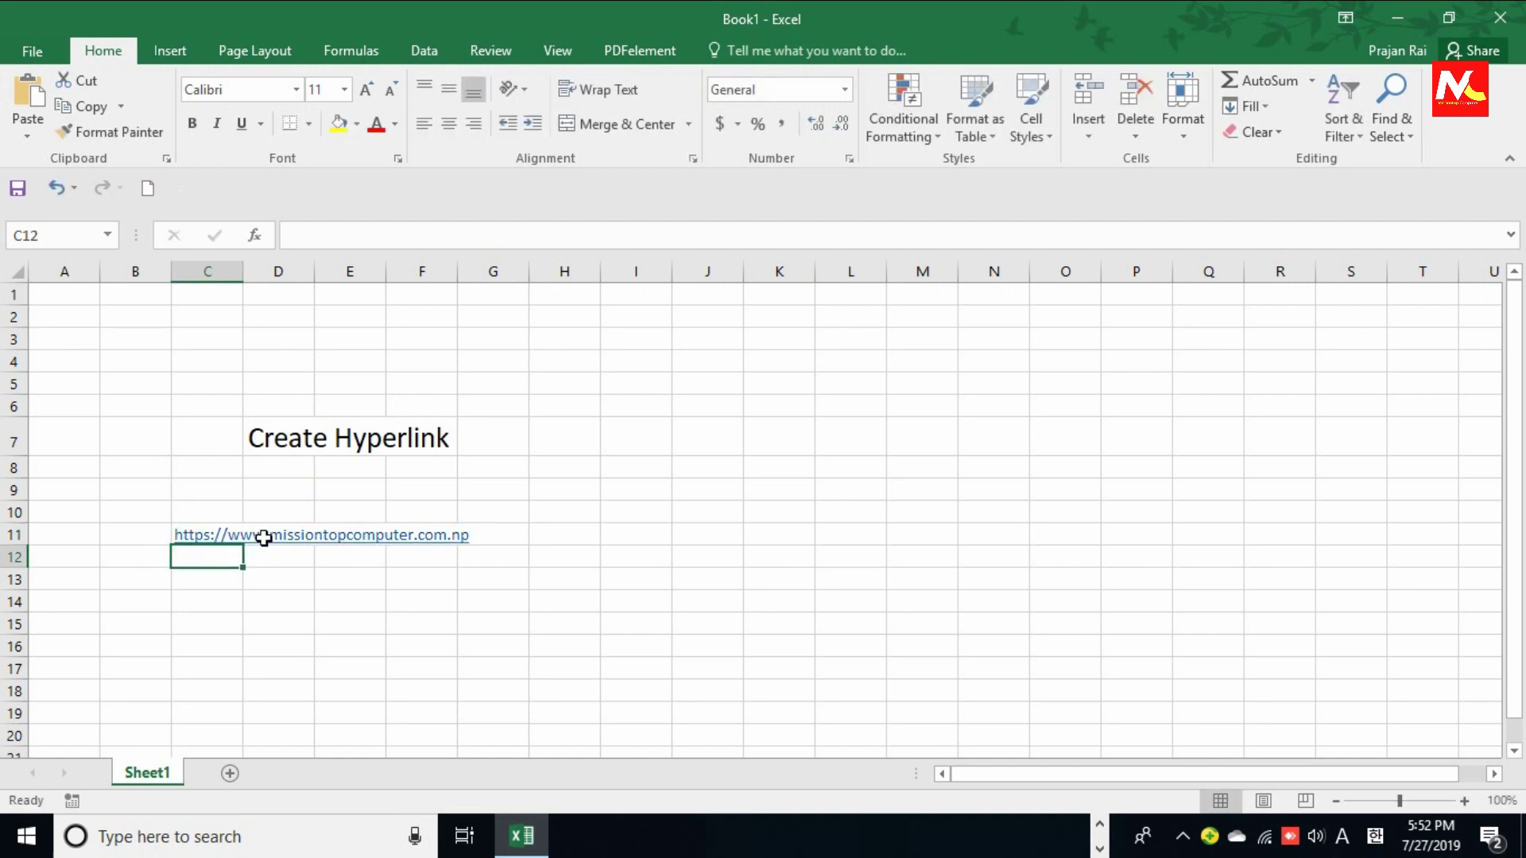
left_click(294, 612)
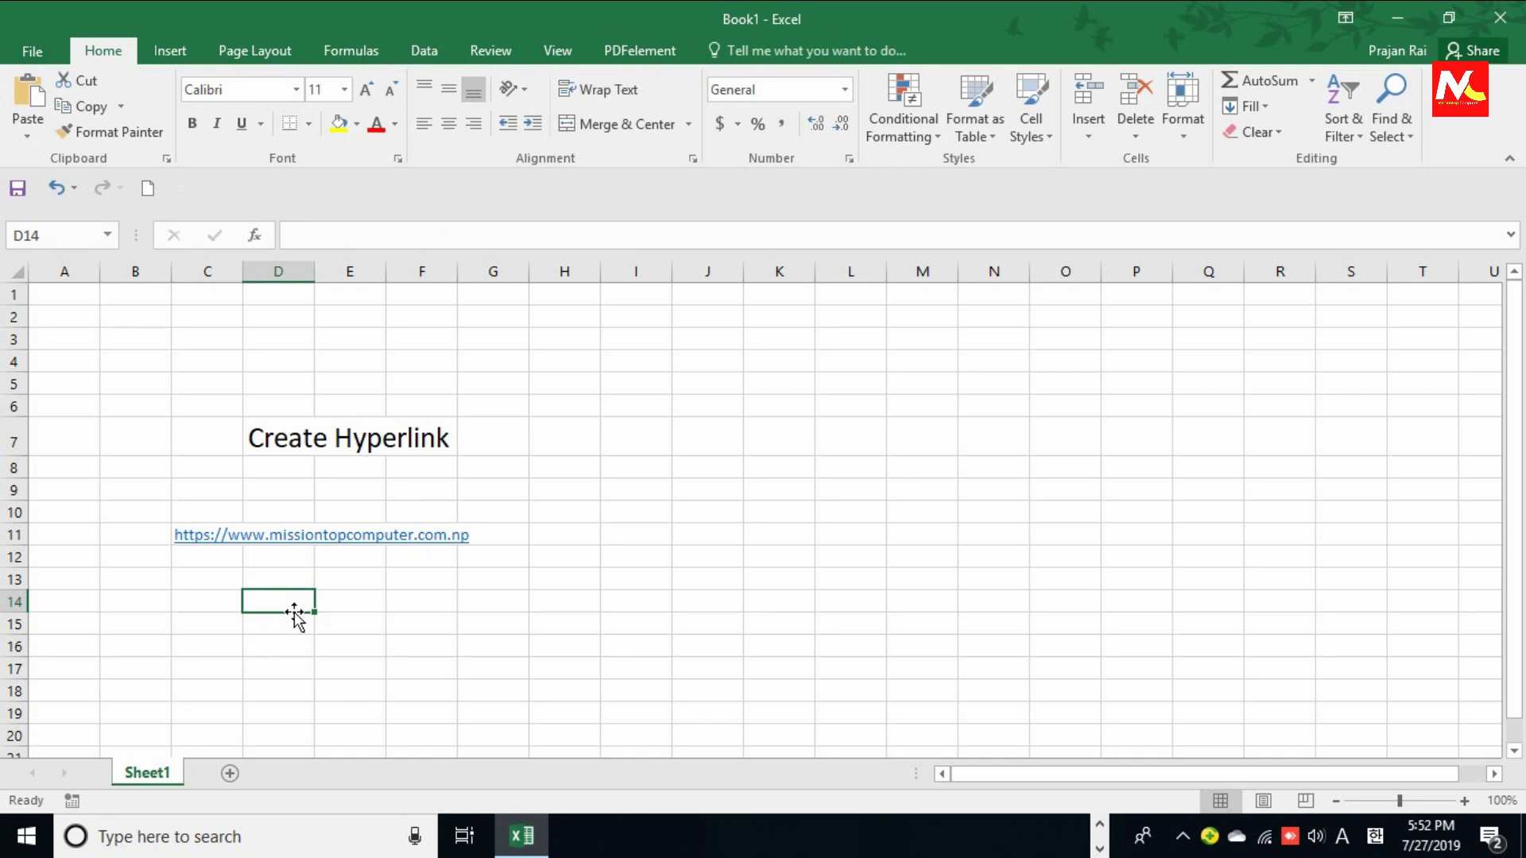
Step: Number the rows with 1 in B11 and 2 in B12
left_click(139, 533)
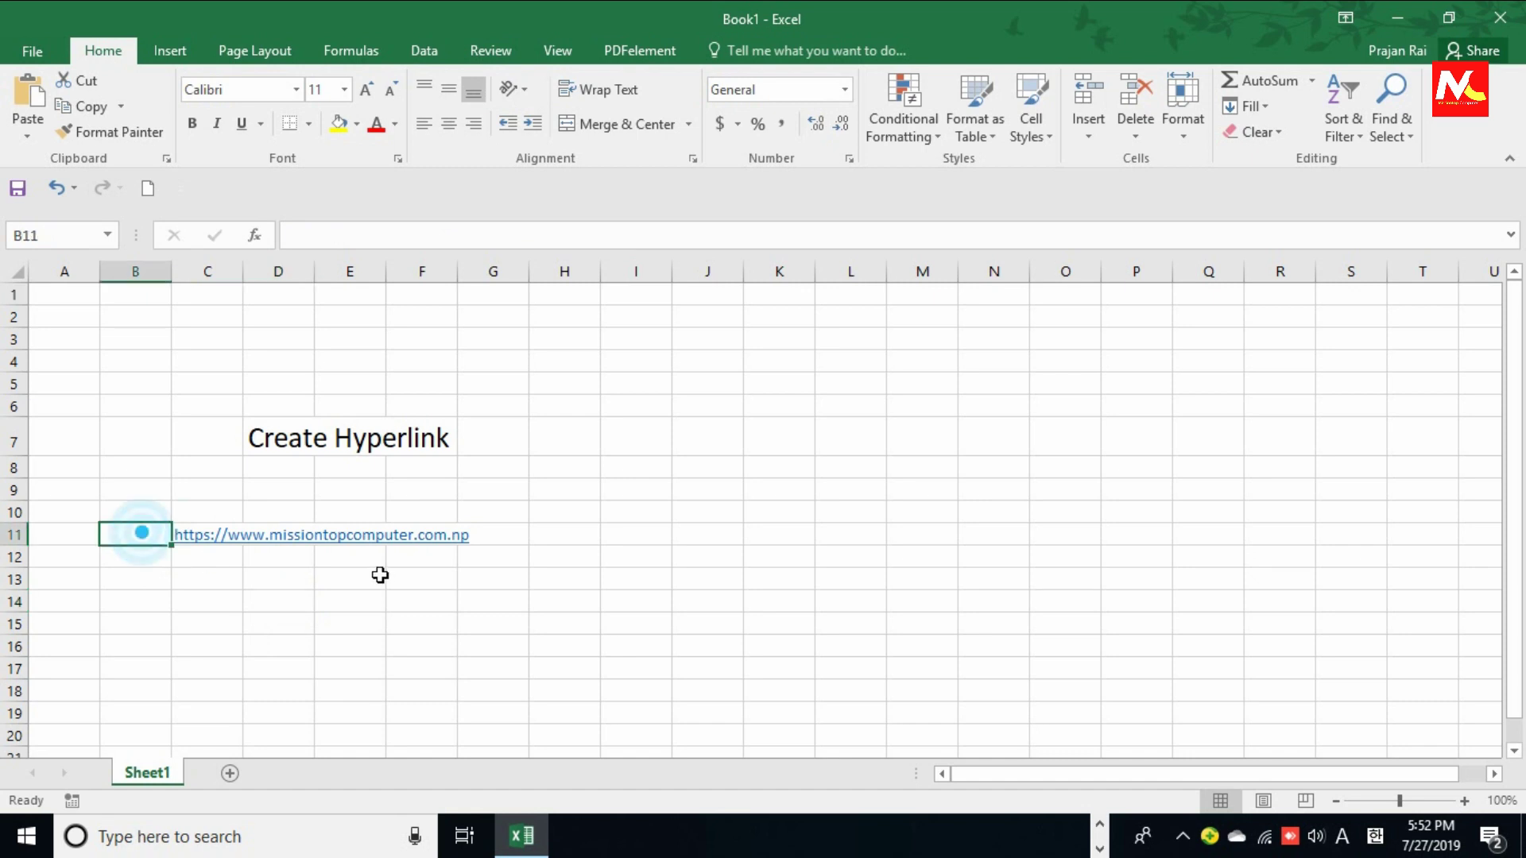
type("1.")
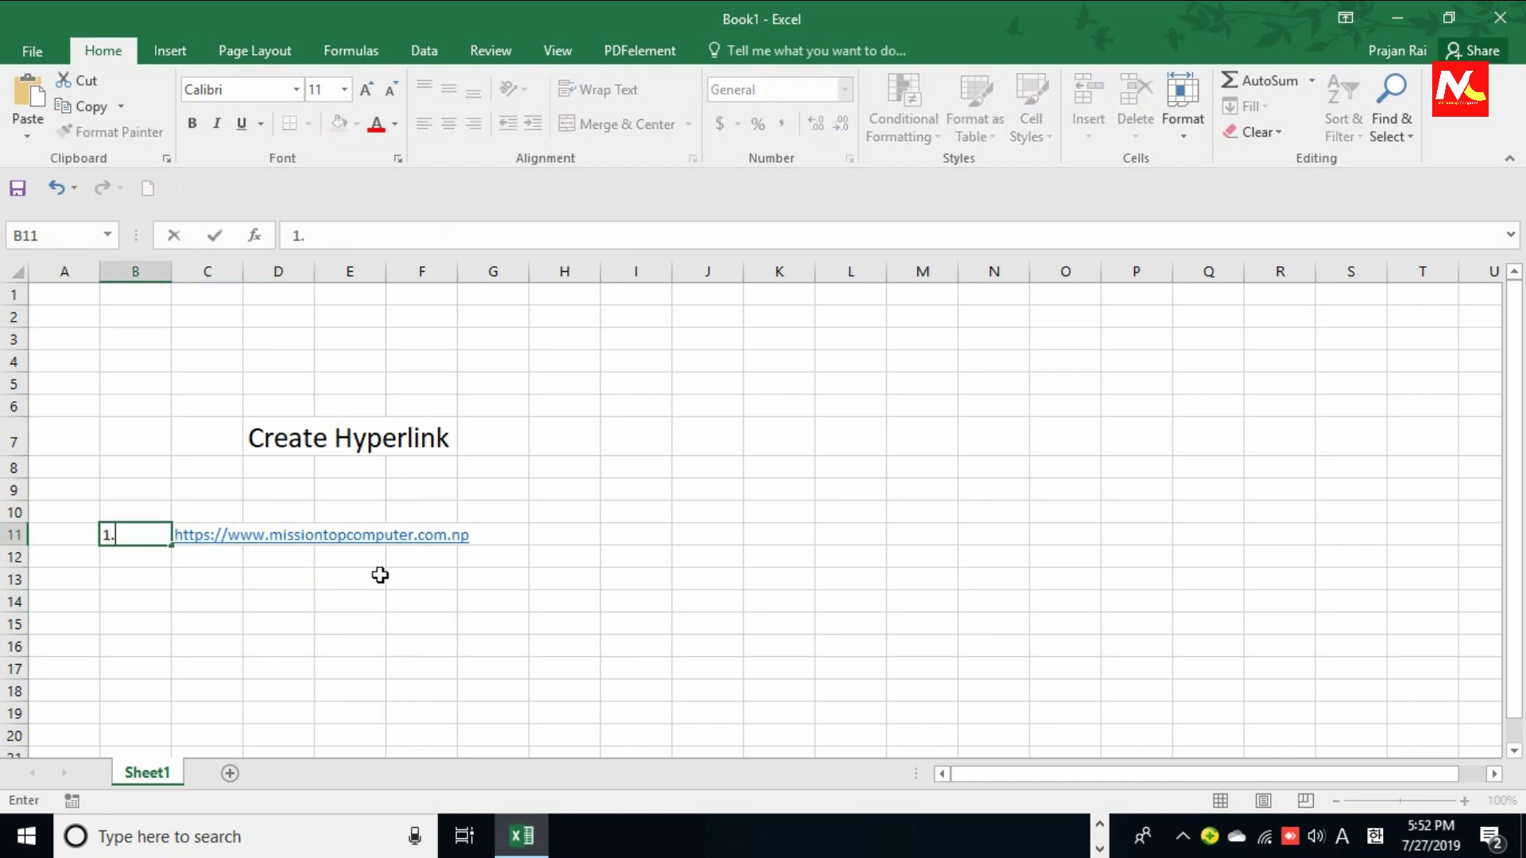
key("Return")
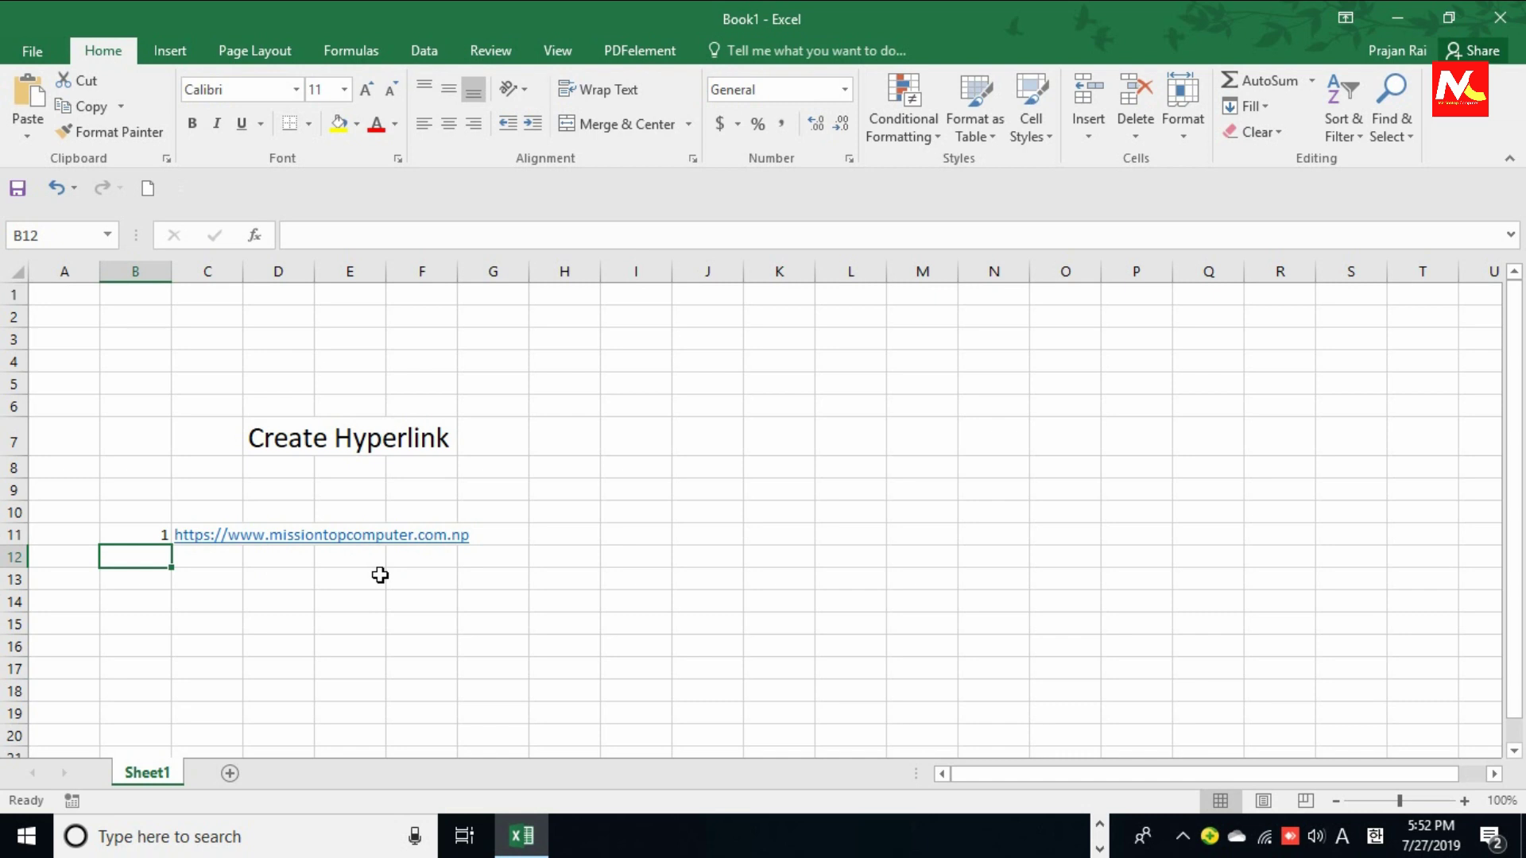
type("2")
key("Return")
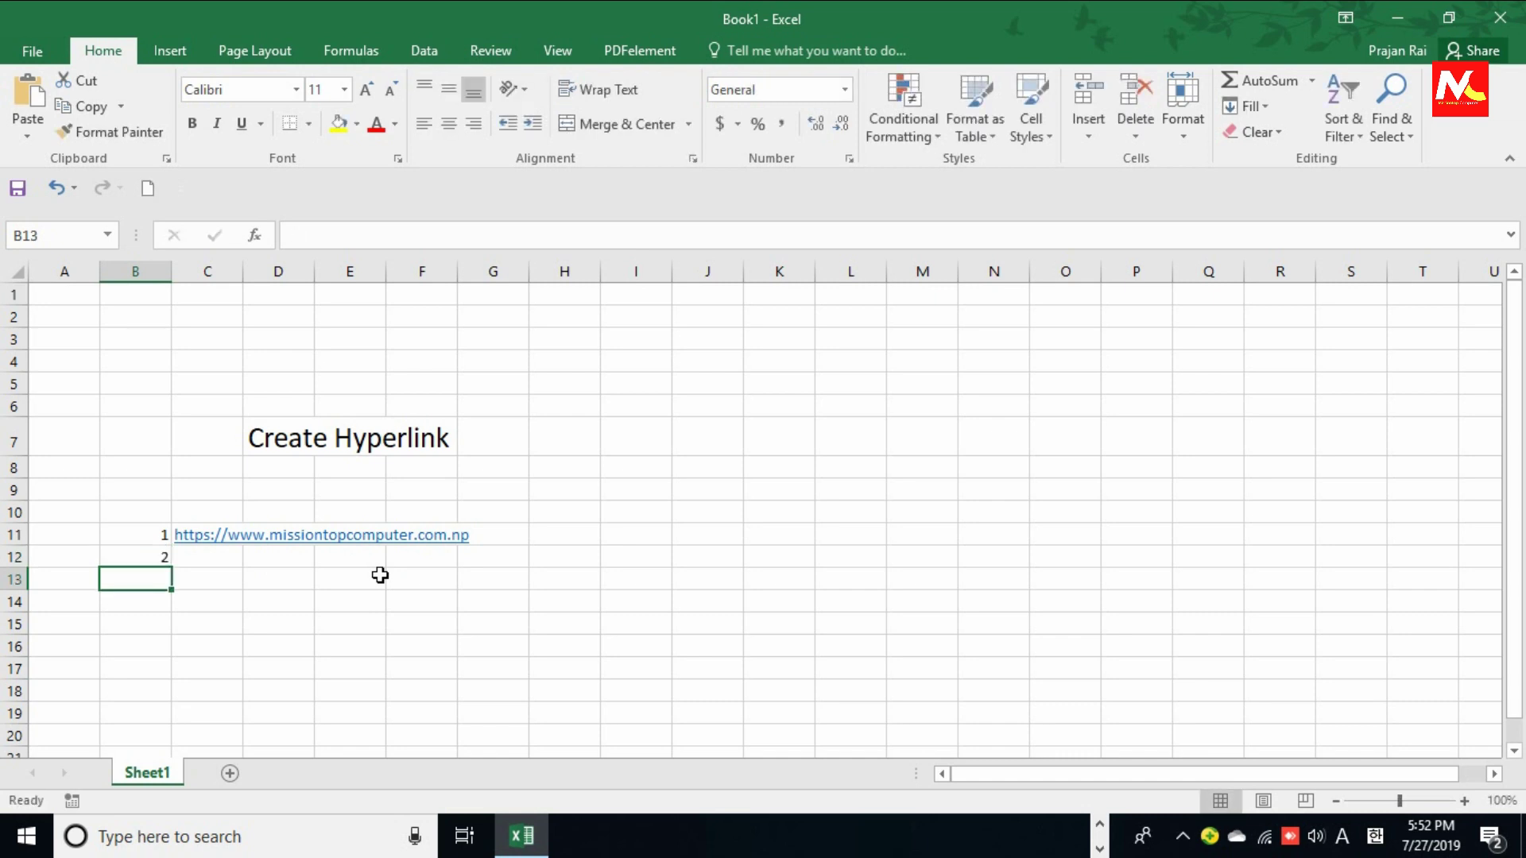
left_click(379, 574)
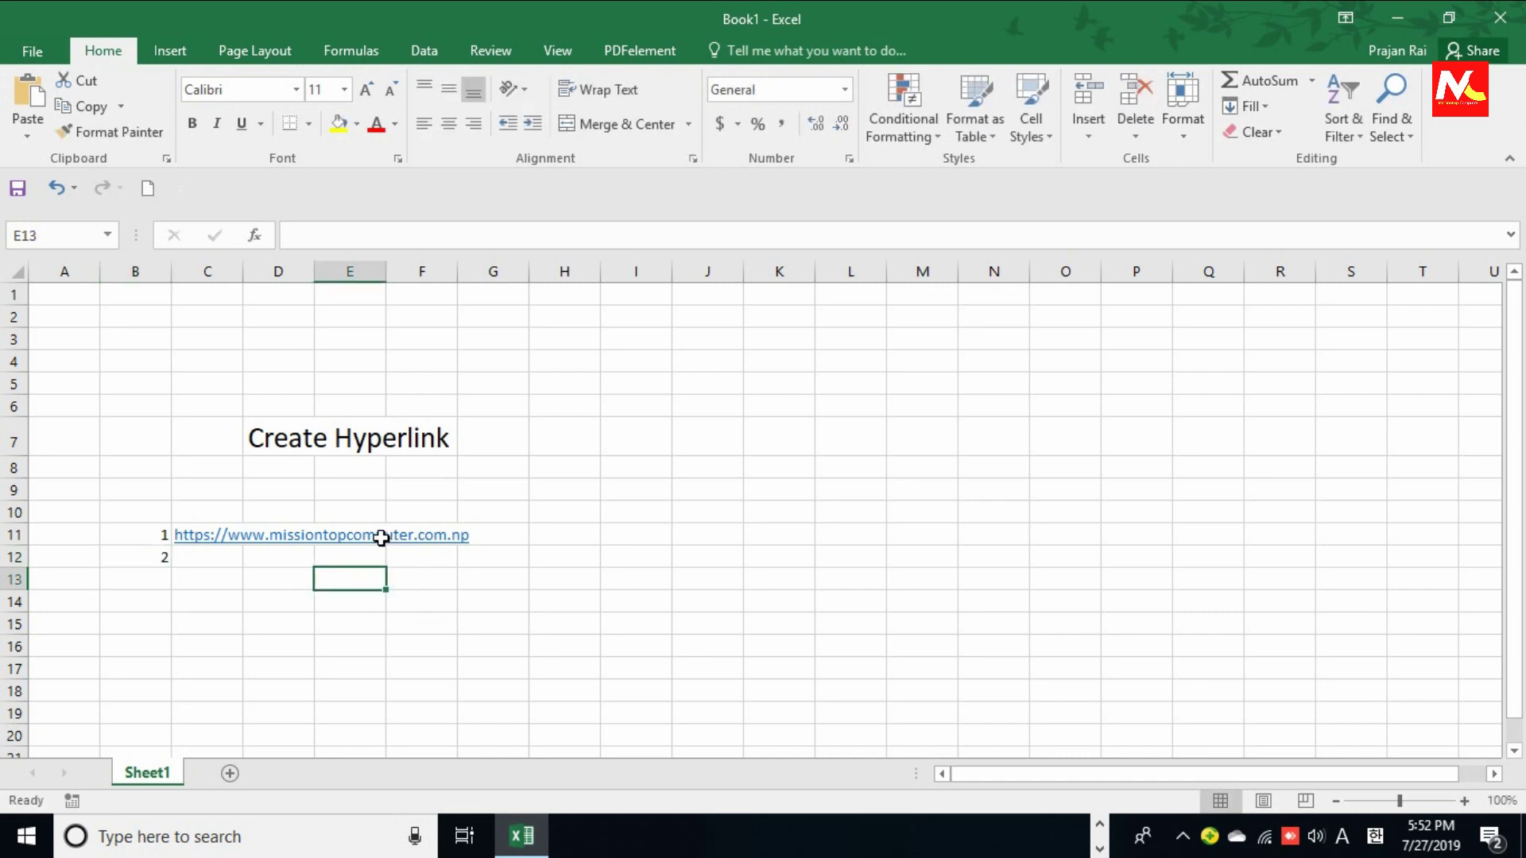
Step: Follow the C11 link to the Missiontop site in Opera, then close all tabs and the browser
left_click(222, 545)
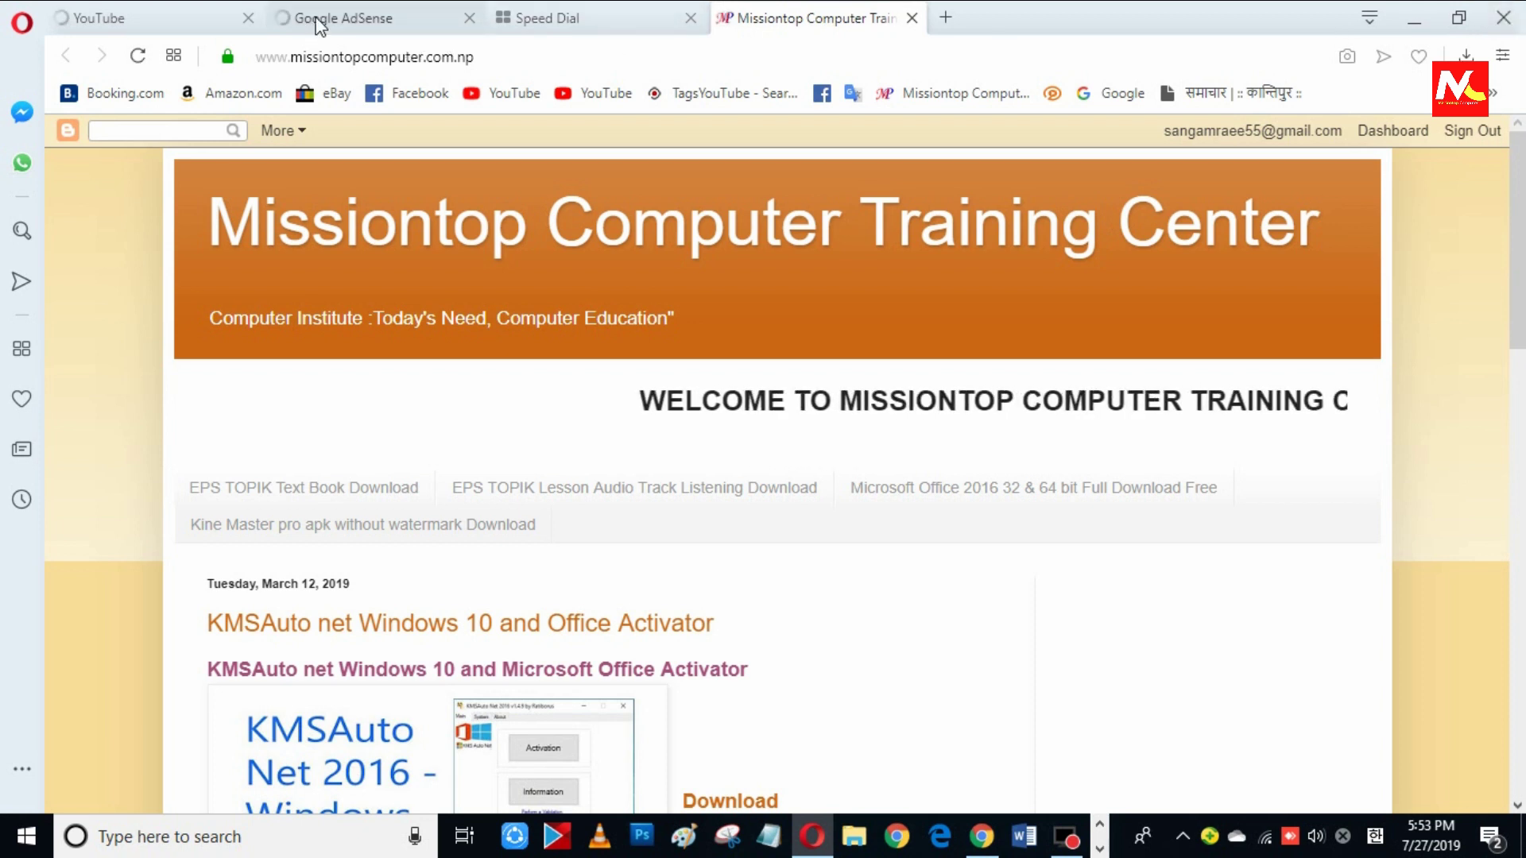
left_click(247, 17)
left_click(247, 18)
left_click(247, 17)
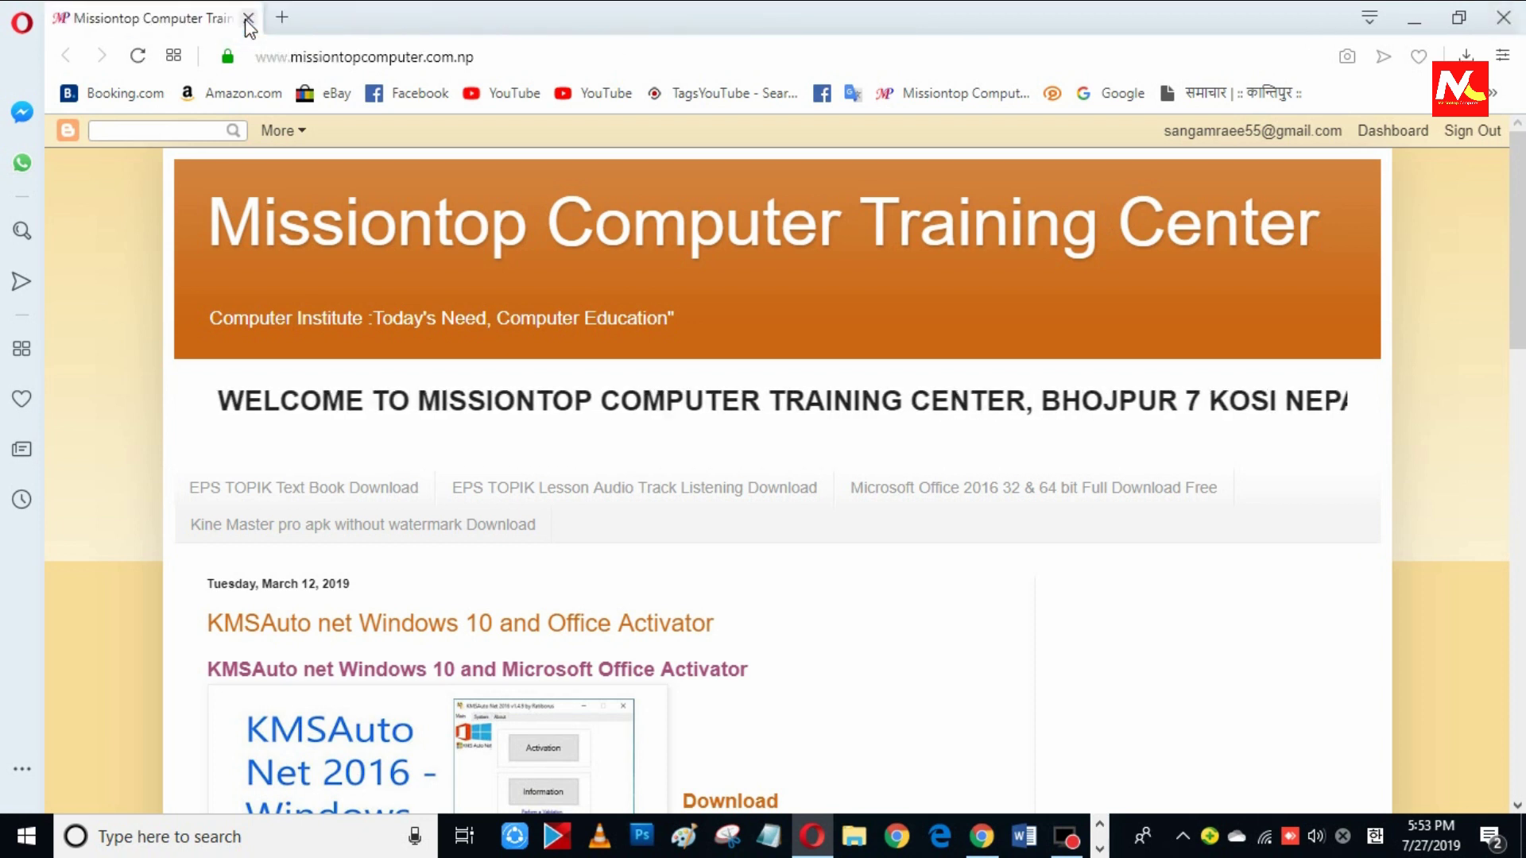
left_click(247, 18)
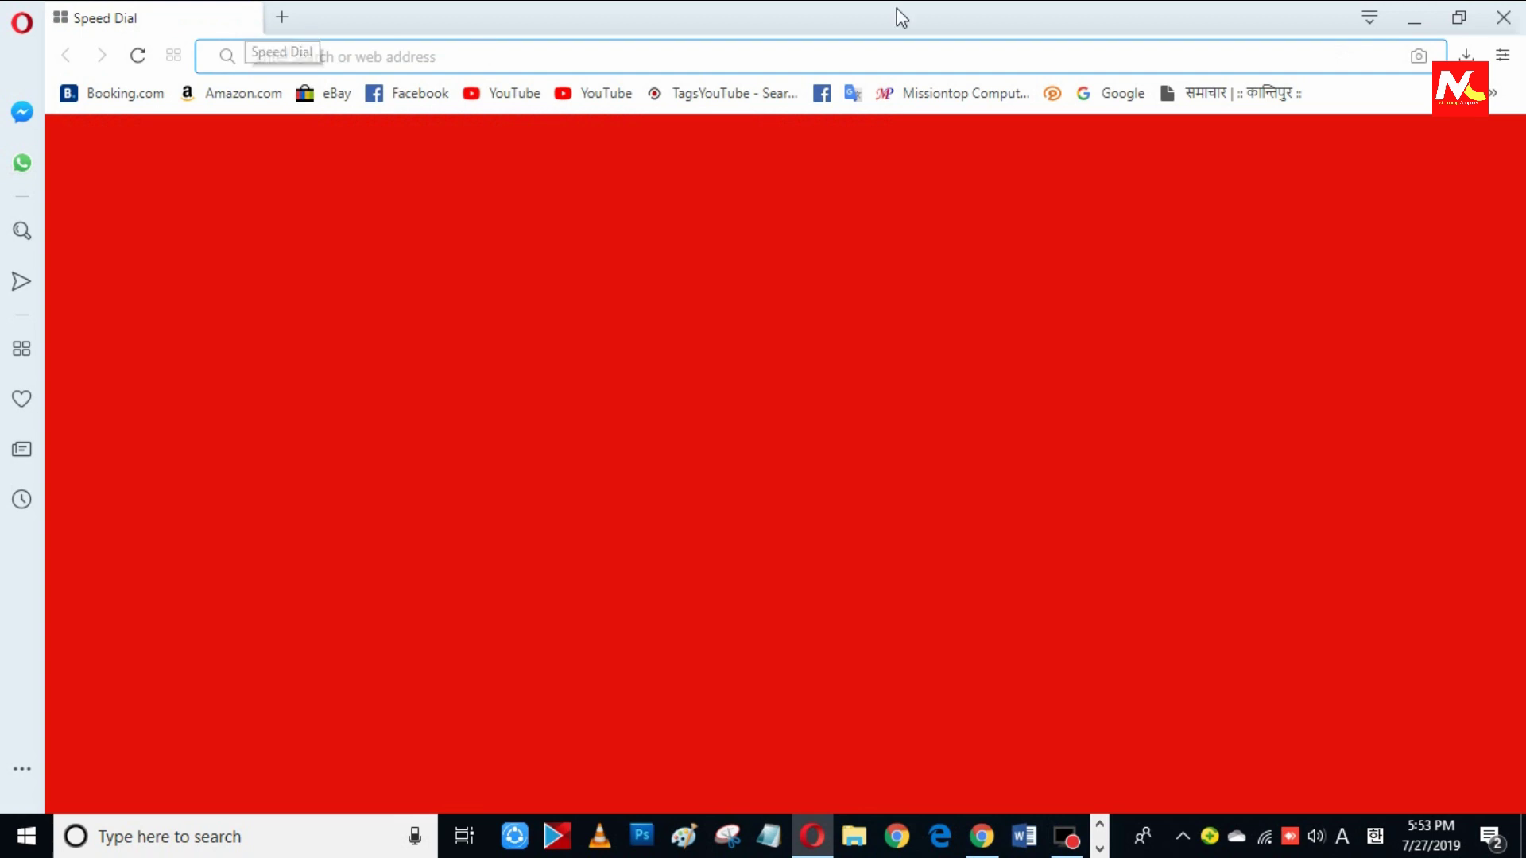
left_click(1509, 17)
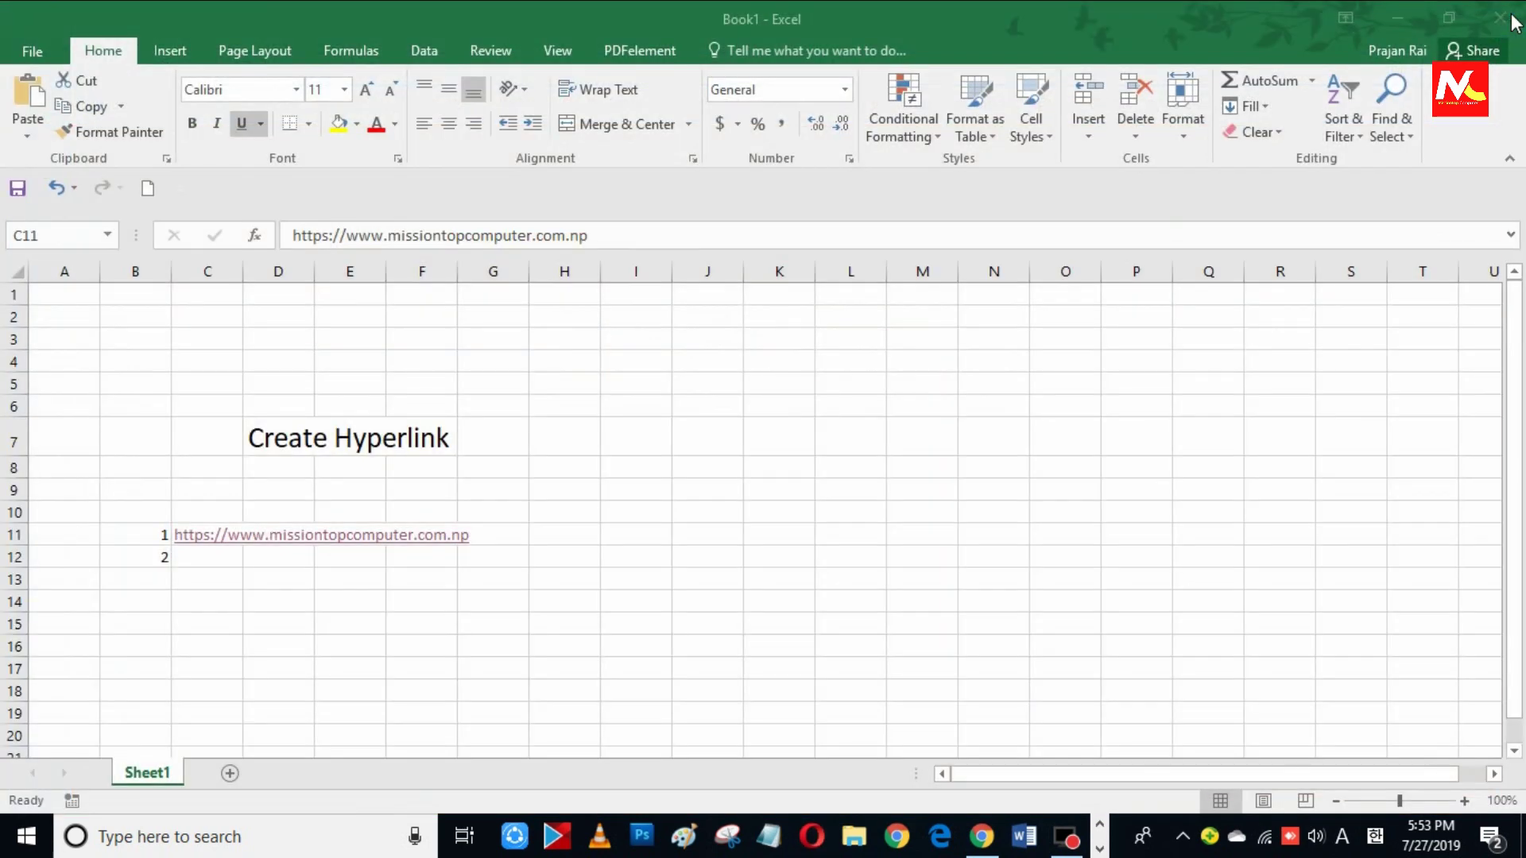
Step: Add a 'link' column heading and paste the website URL copied from C11 into column I
left_click(198, 558)
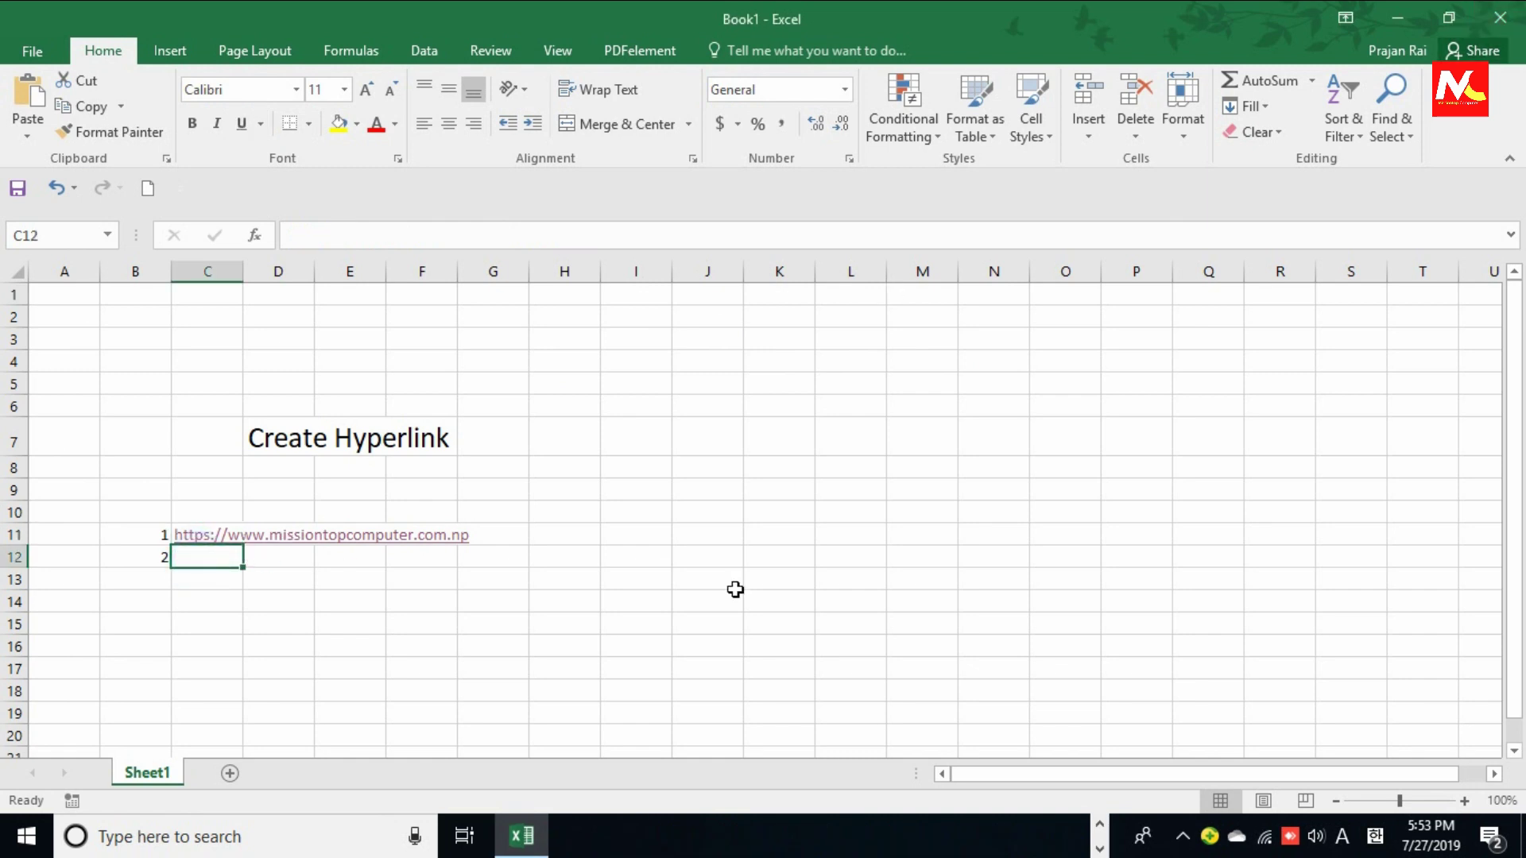
left_click(648, 536)
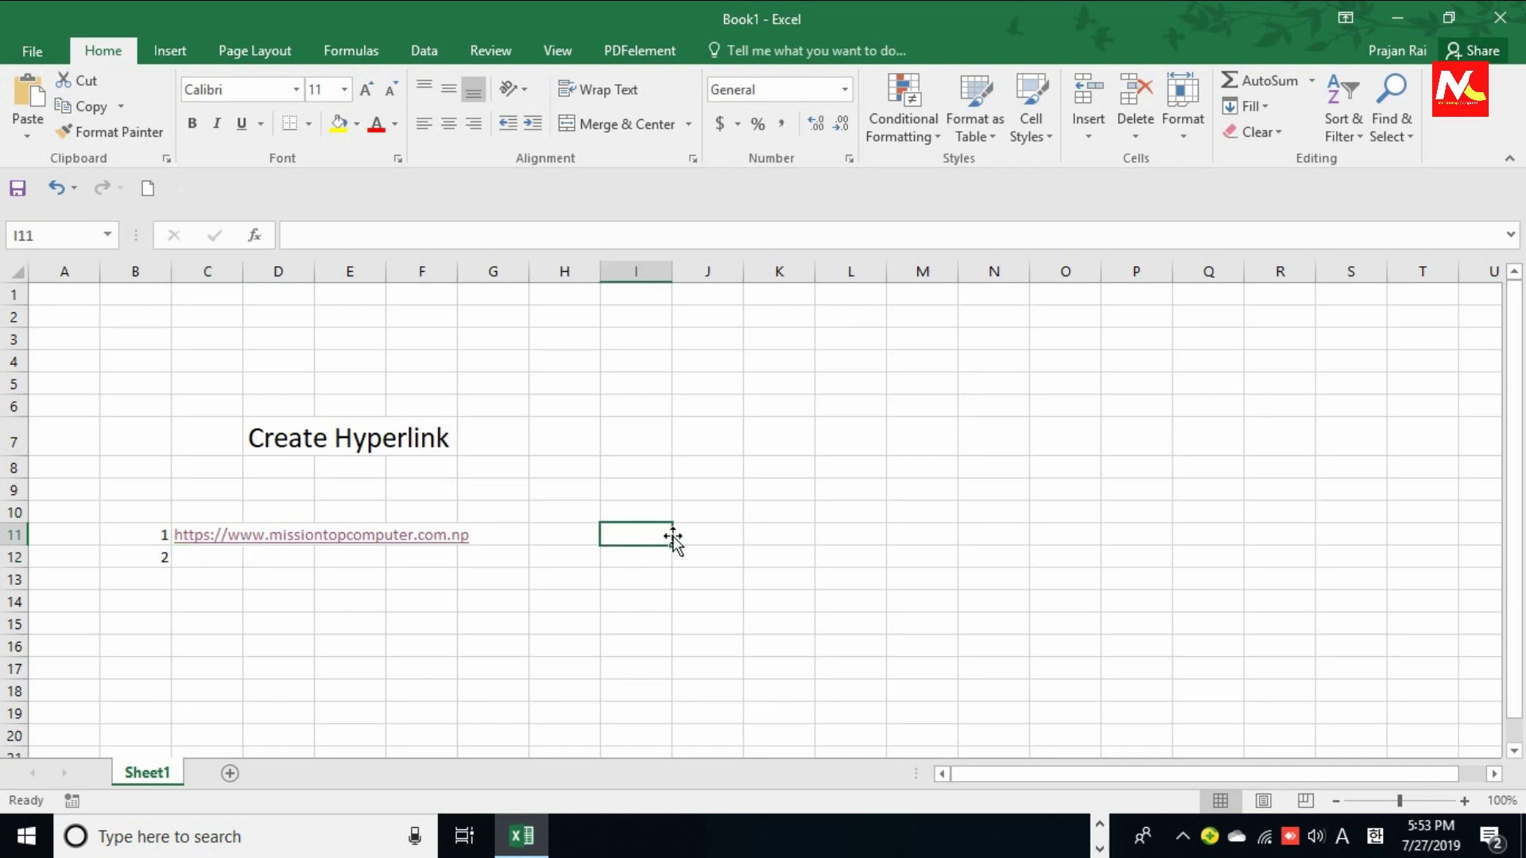
type("link")
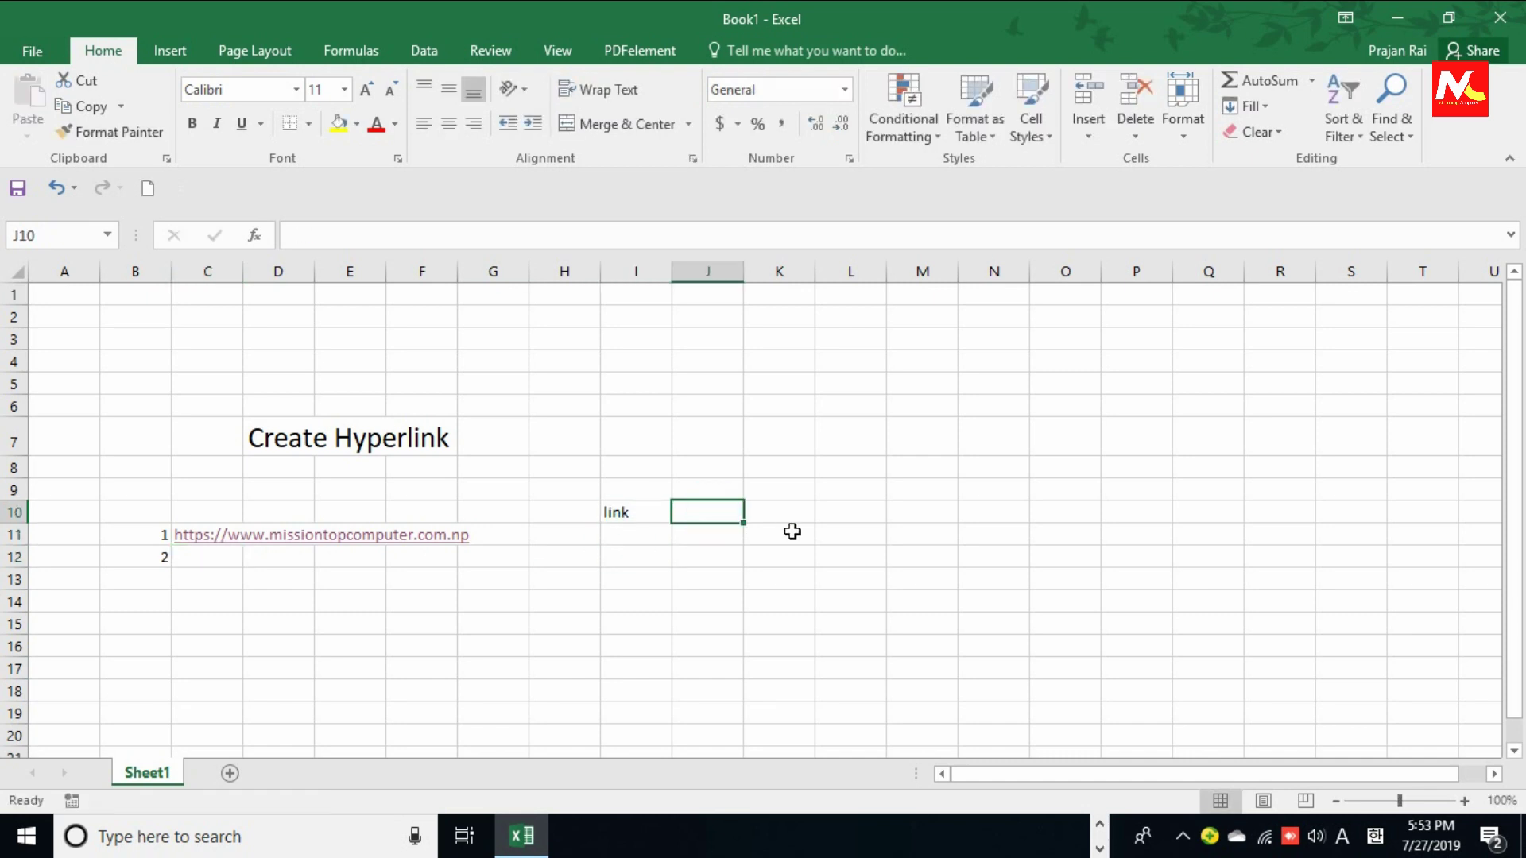
left_click(191, 545)
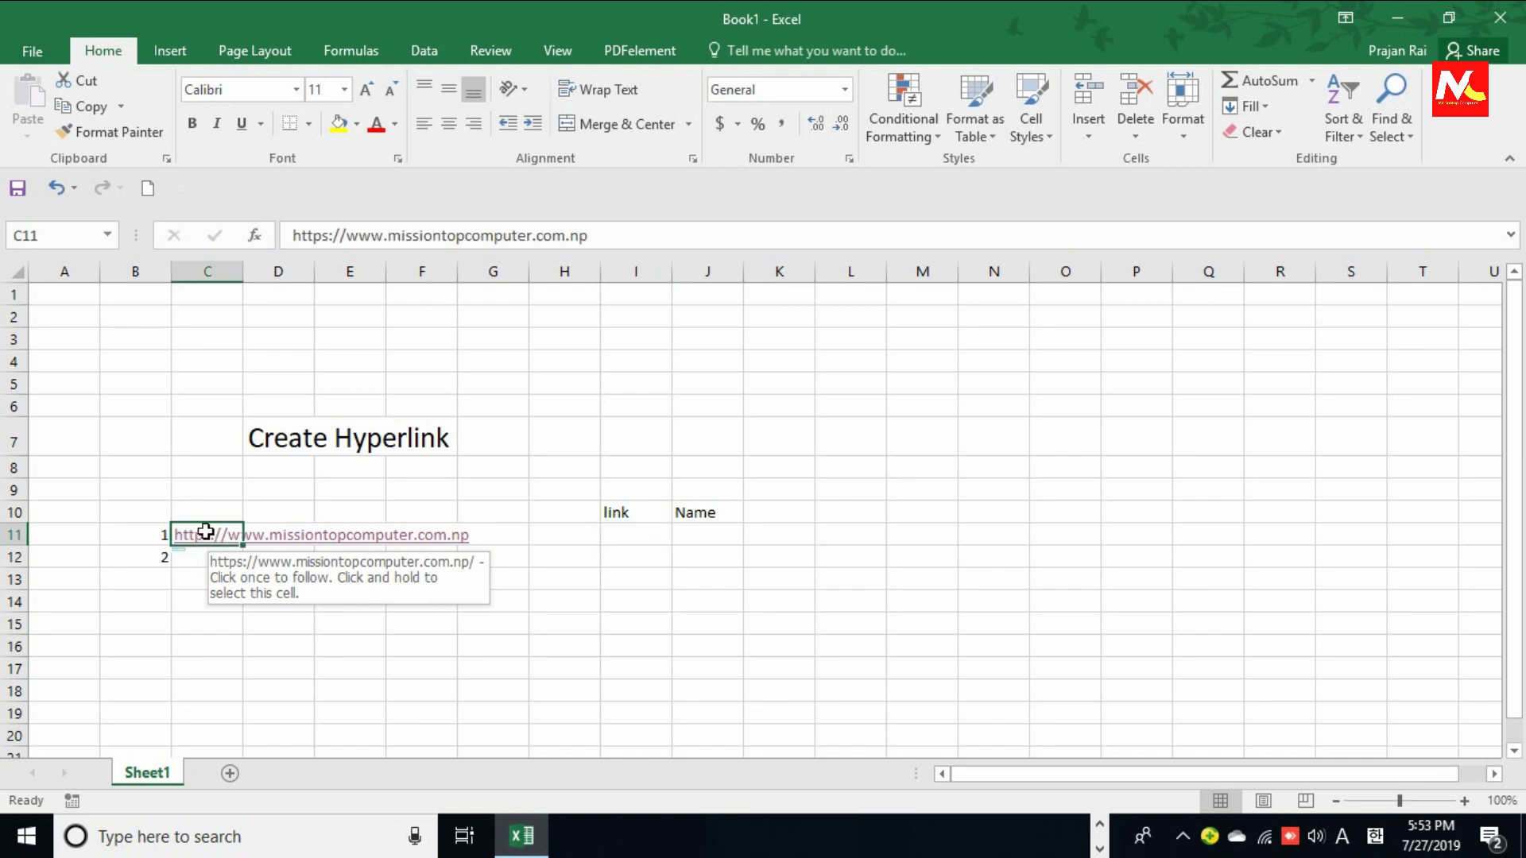
key("F2")
left_click_drag(175, 535, 469, 535)
right_click(422, 545)
left_click(639, 534)
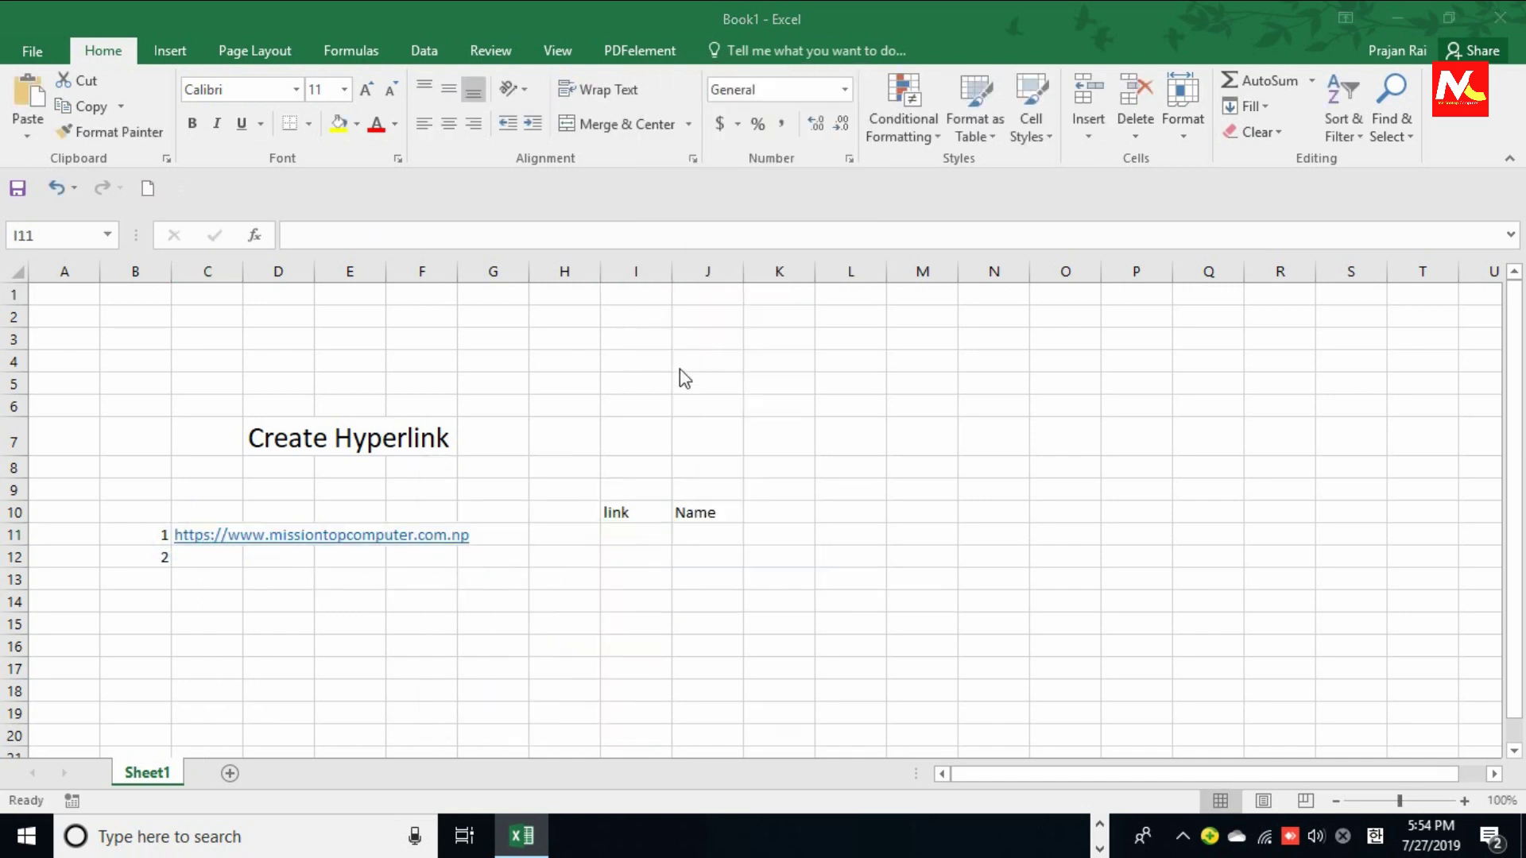
right_click(630, 545)
left_click(674, 161)
double_click(672, 271)
Step: Enter 'Missiontop Computer' in column J, widen it, and move both entries down to row 12
left_click(946, 534)
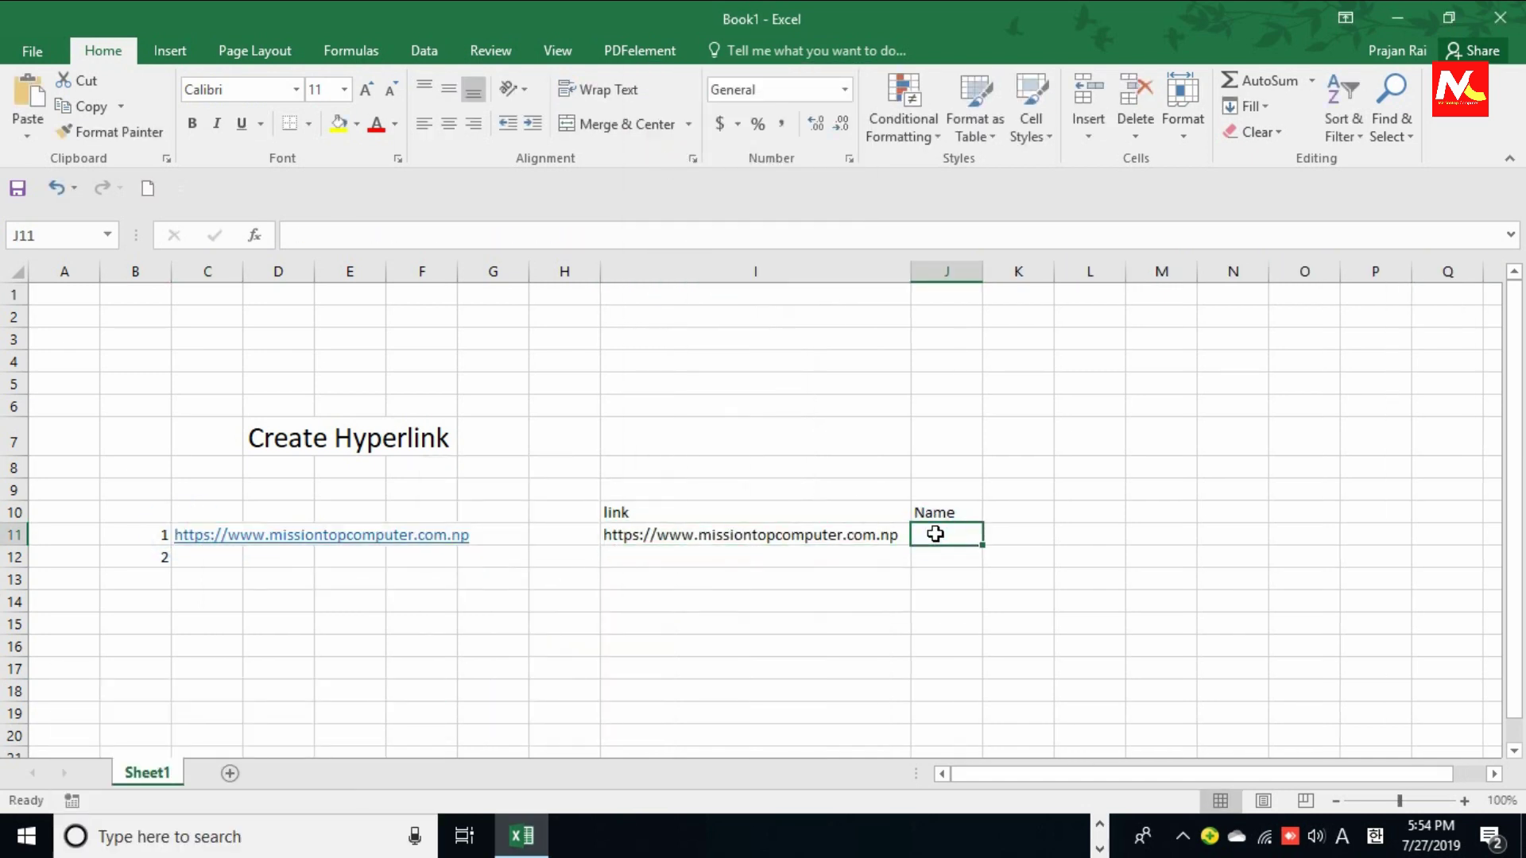
type("Missiontop Computer")
key("Return")
double_click(983, 271)
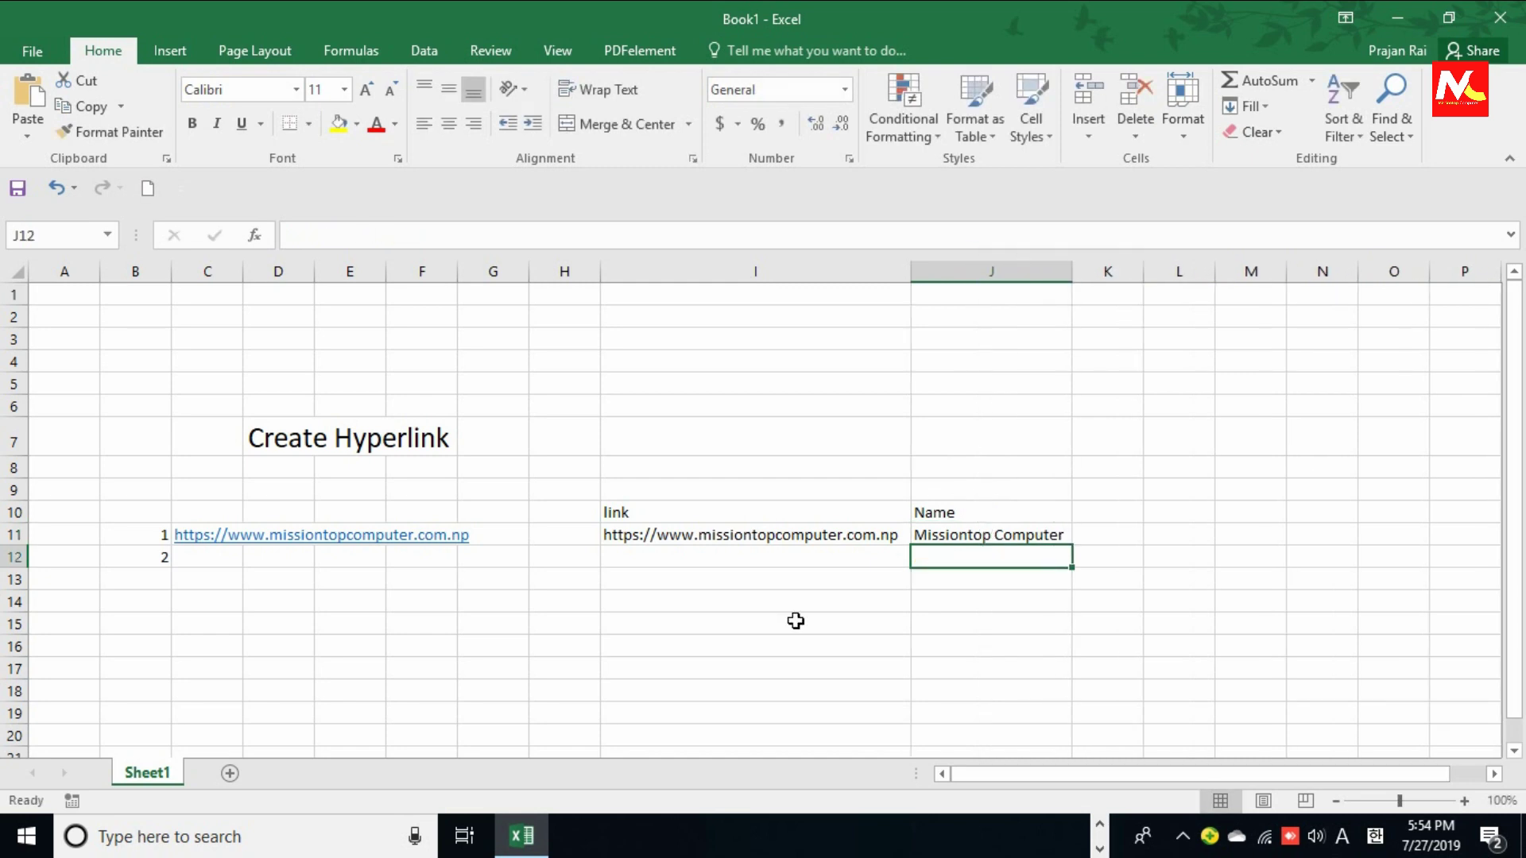
mouse_move(618, 534)
left_mouse_down()
mouse_move(965, 545)
mouse_move(969, 566)
left_mouse_up()
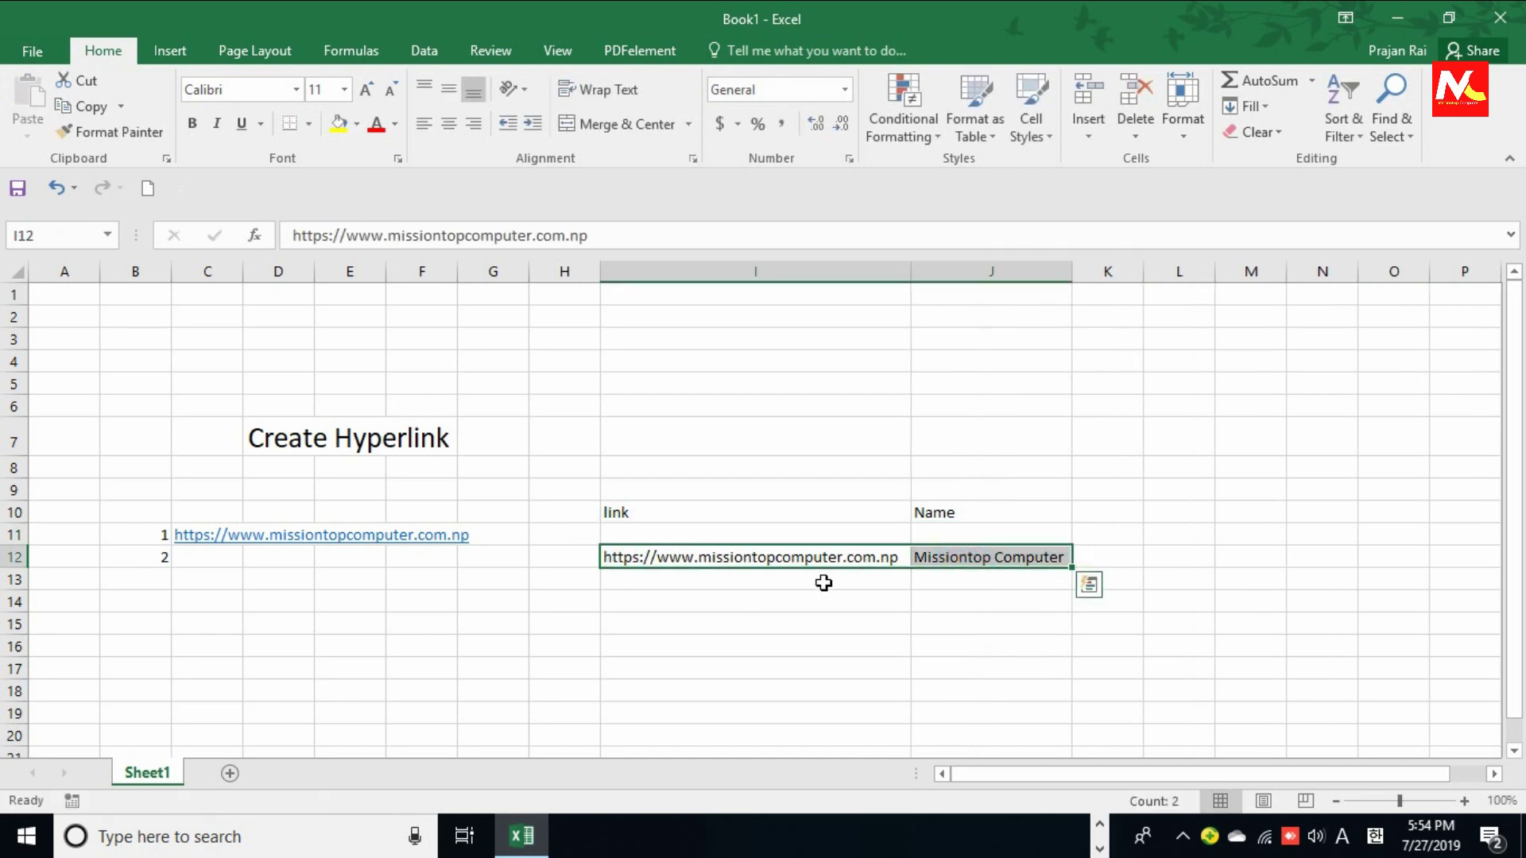
left_click(202, 564)
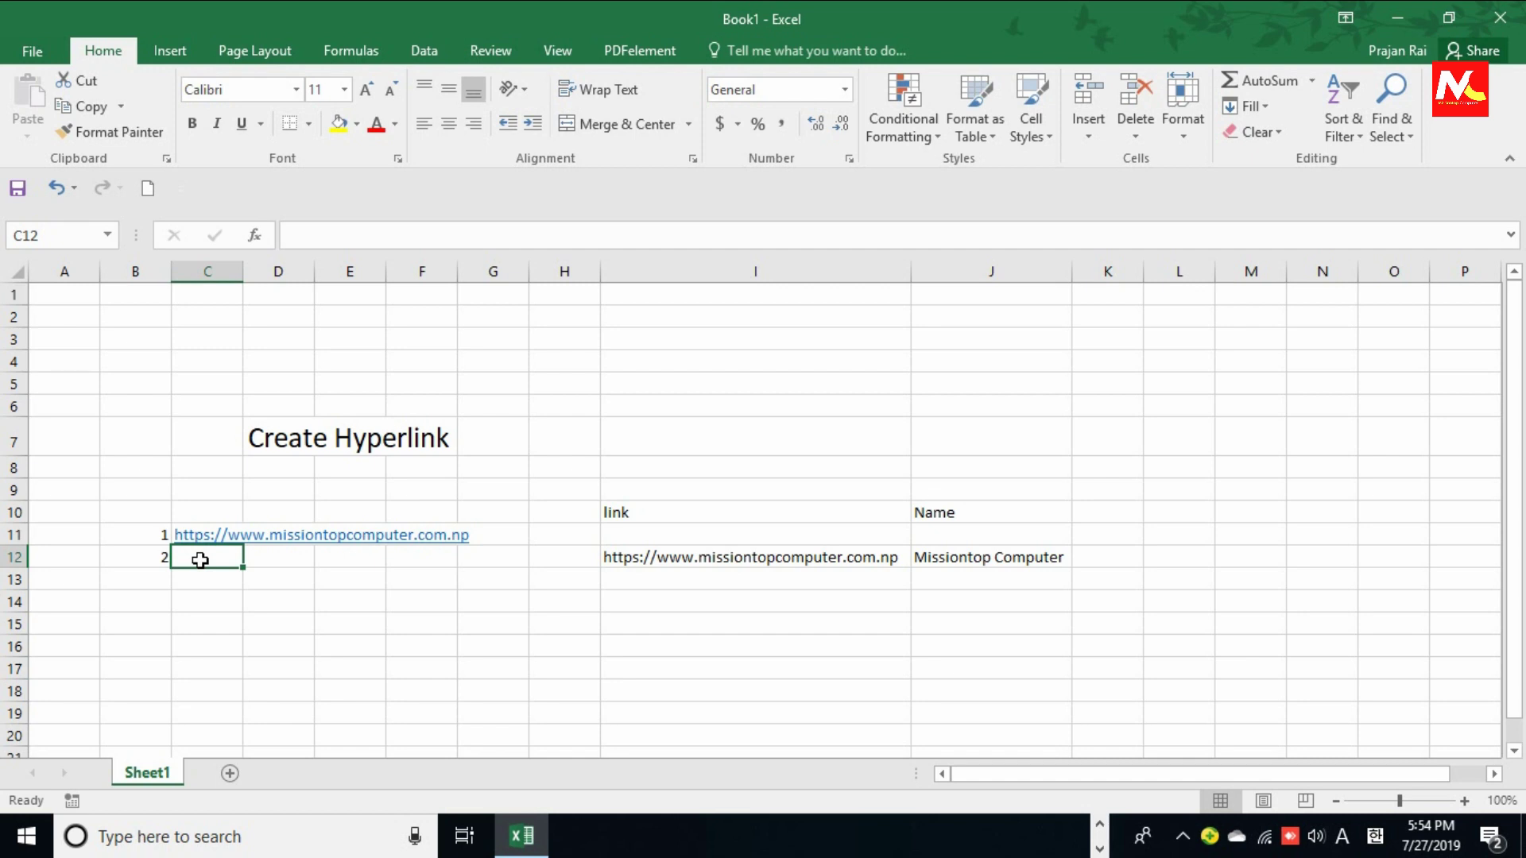
Step: Enter =HYPERLINK(I12,J12) in C12 so it shows Missiontop Computer as a link
type("=hyperlink")
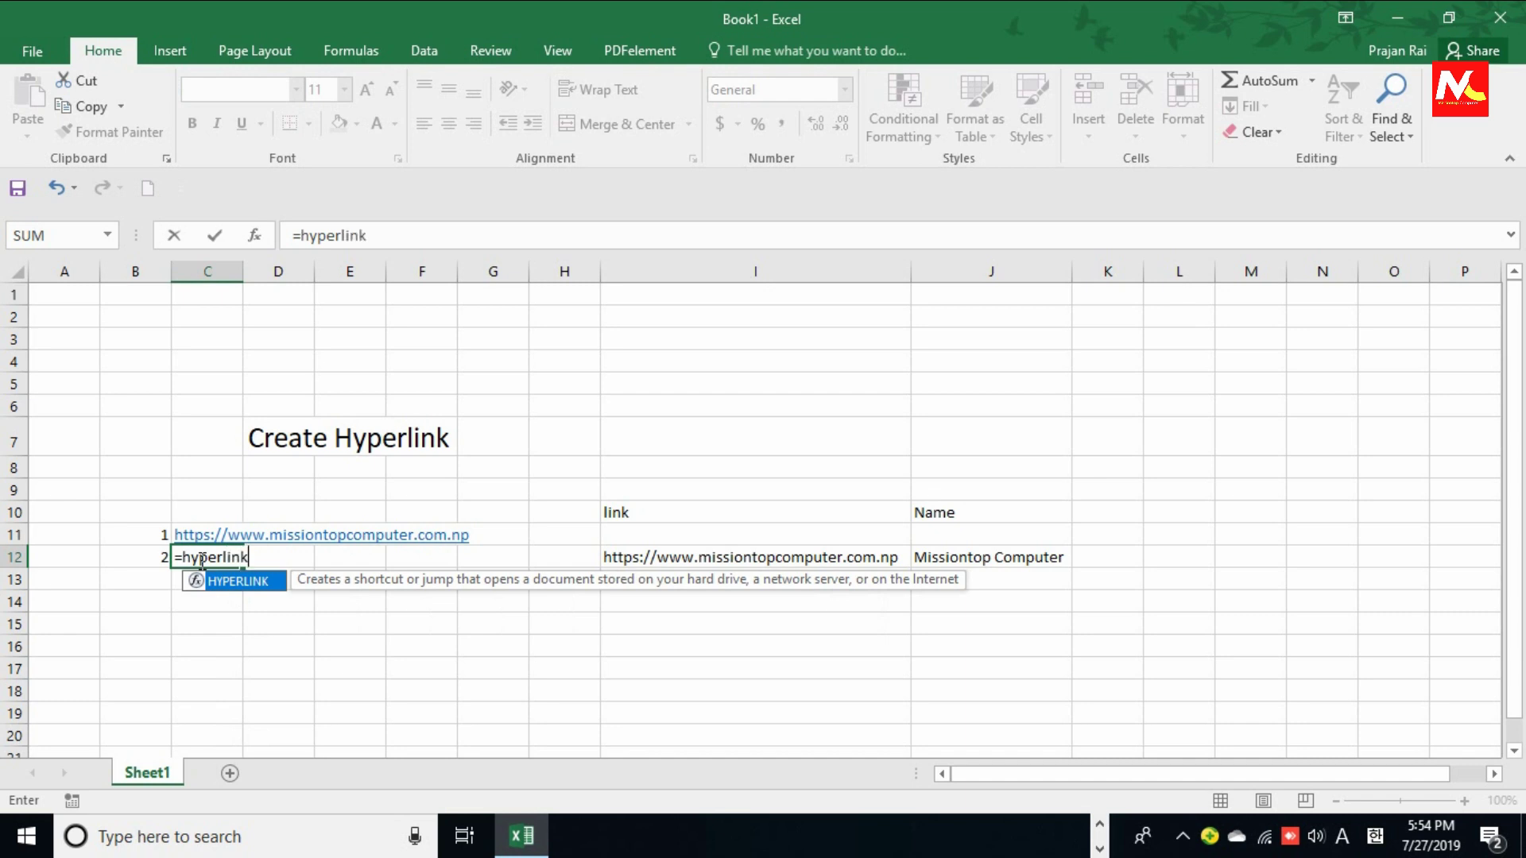
type("(")
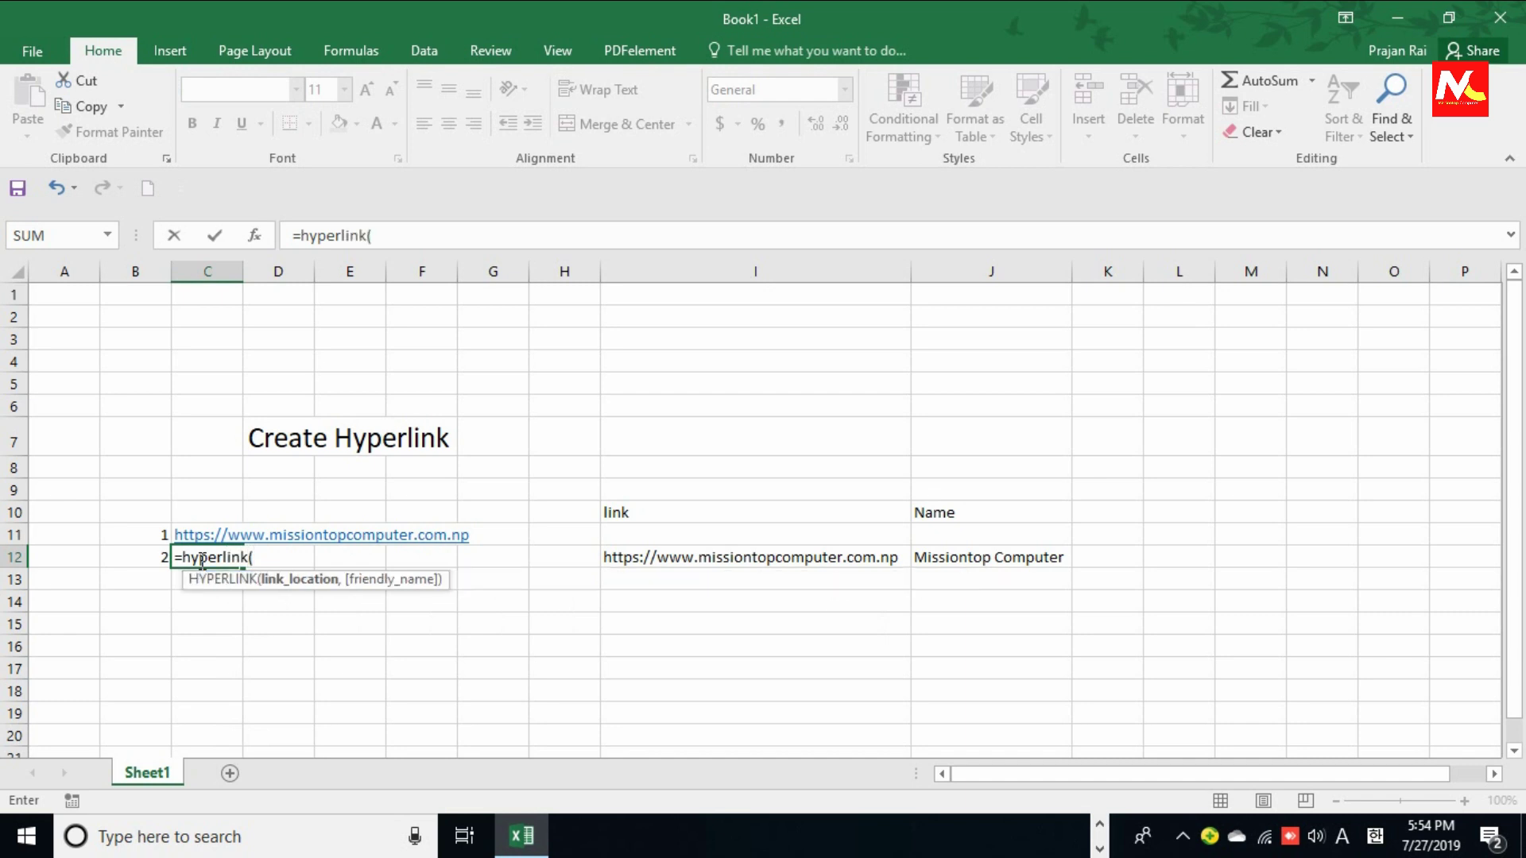
left_click(694, 557)
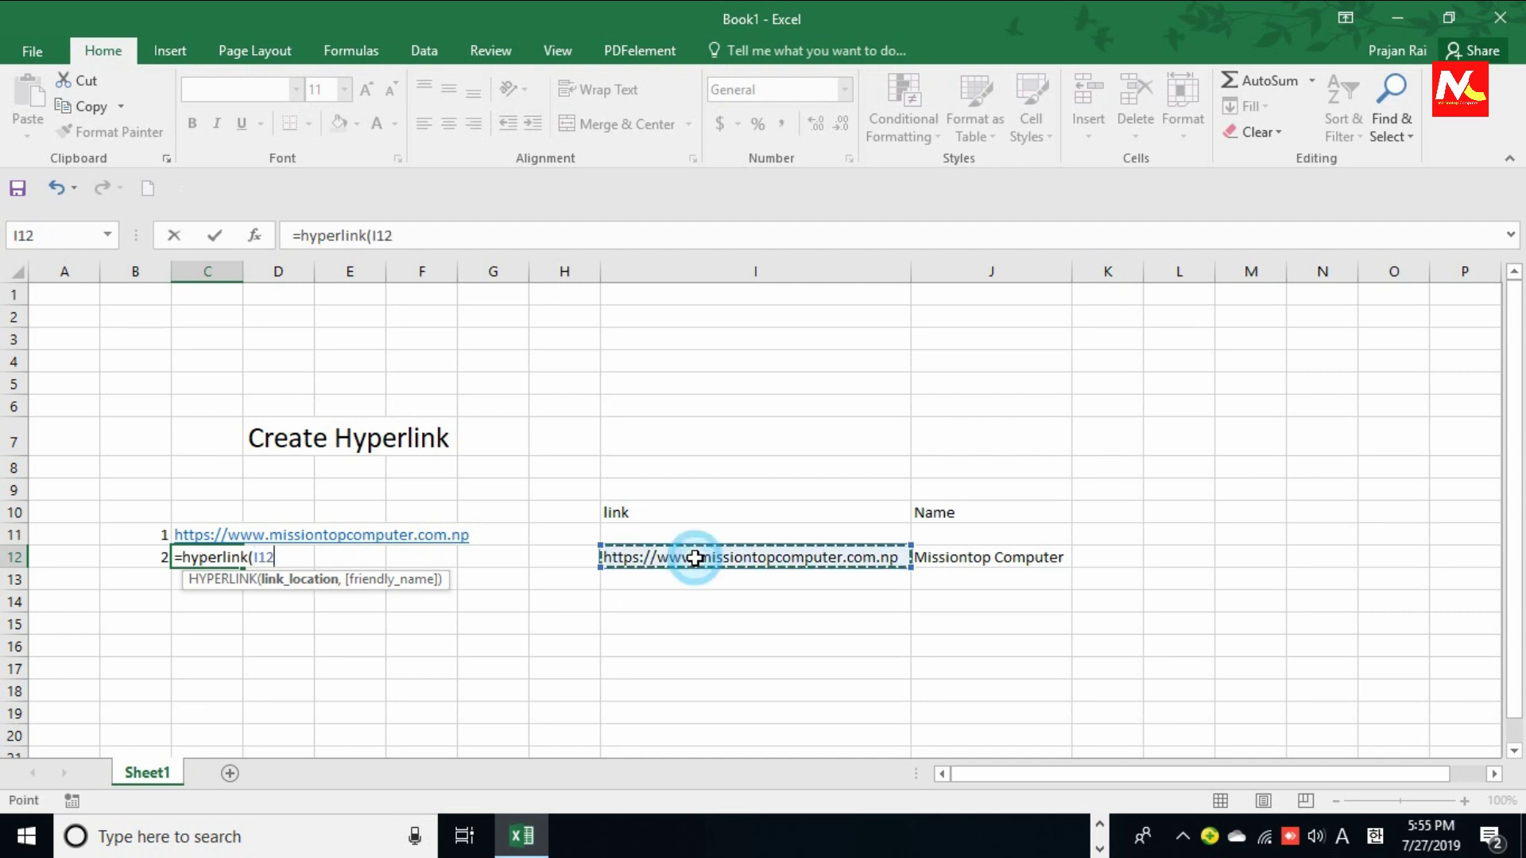
type(",")
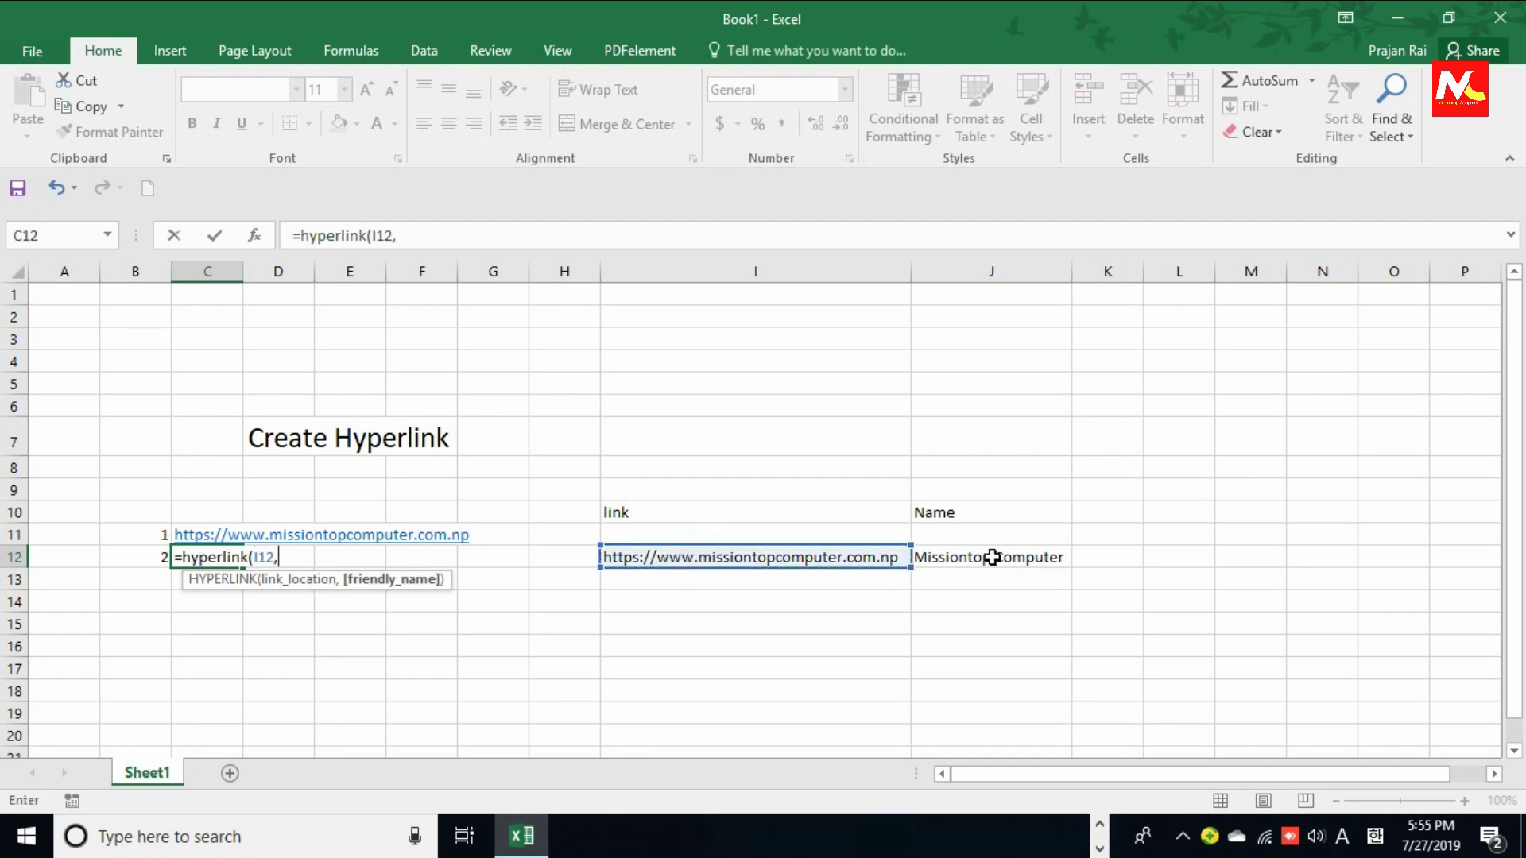
left_click(988, 557)
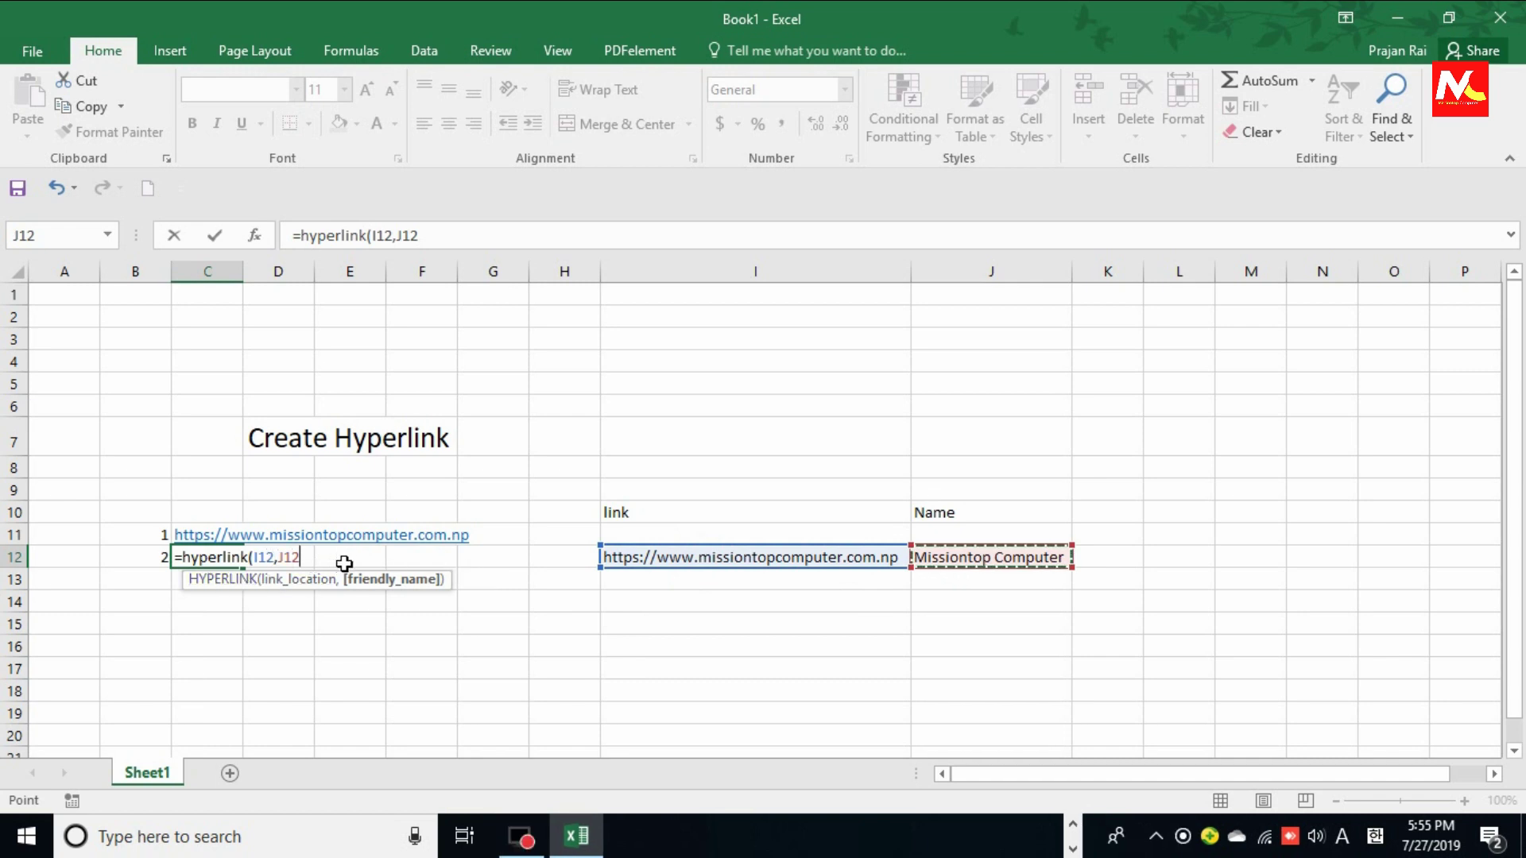
key("Return")
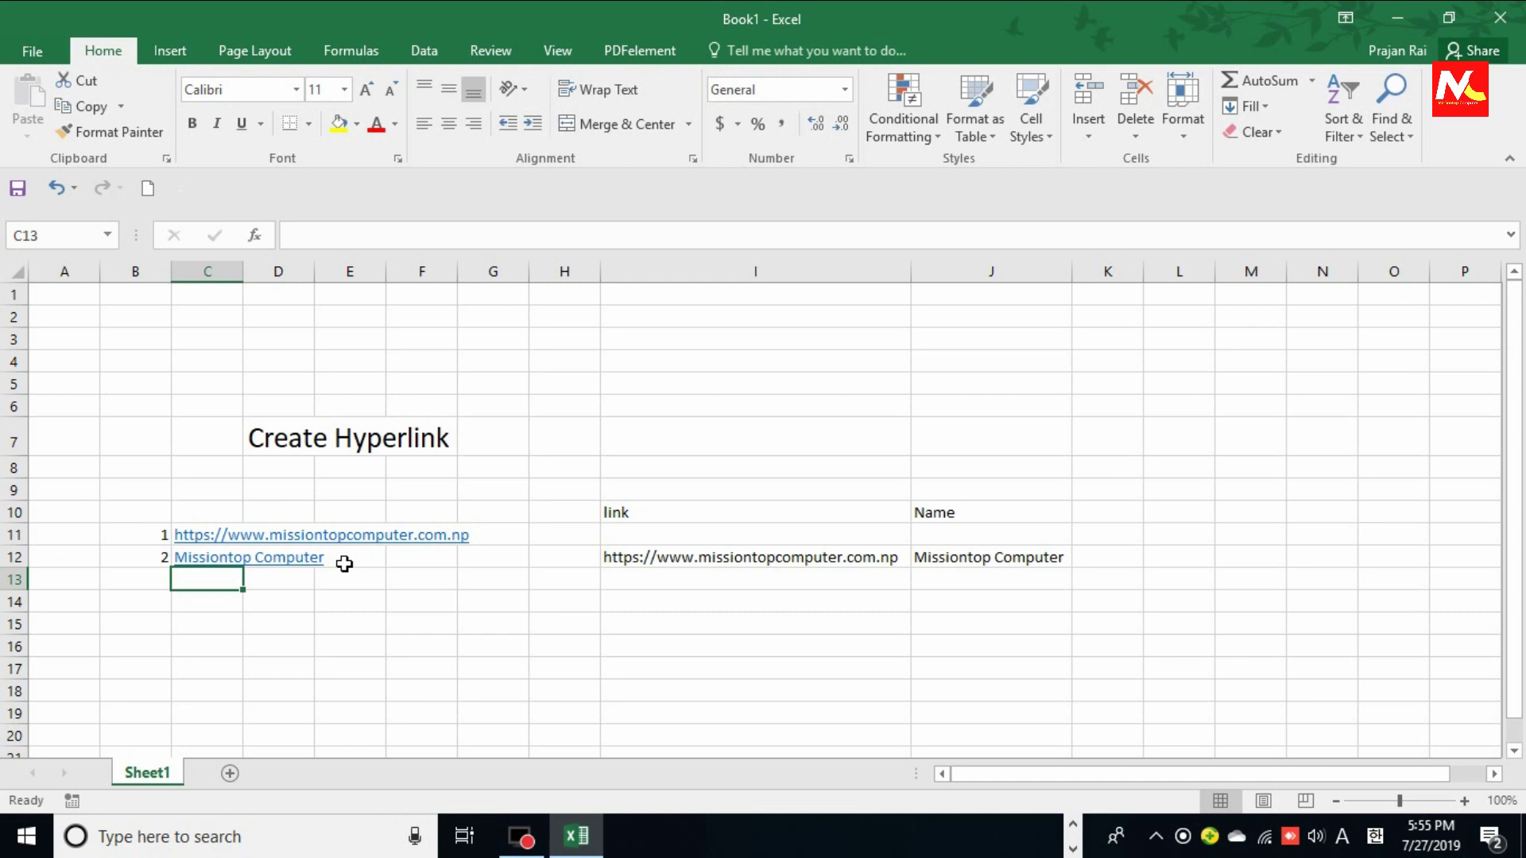
left_click(318, 646)
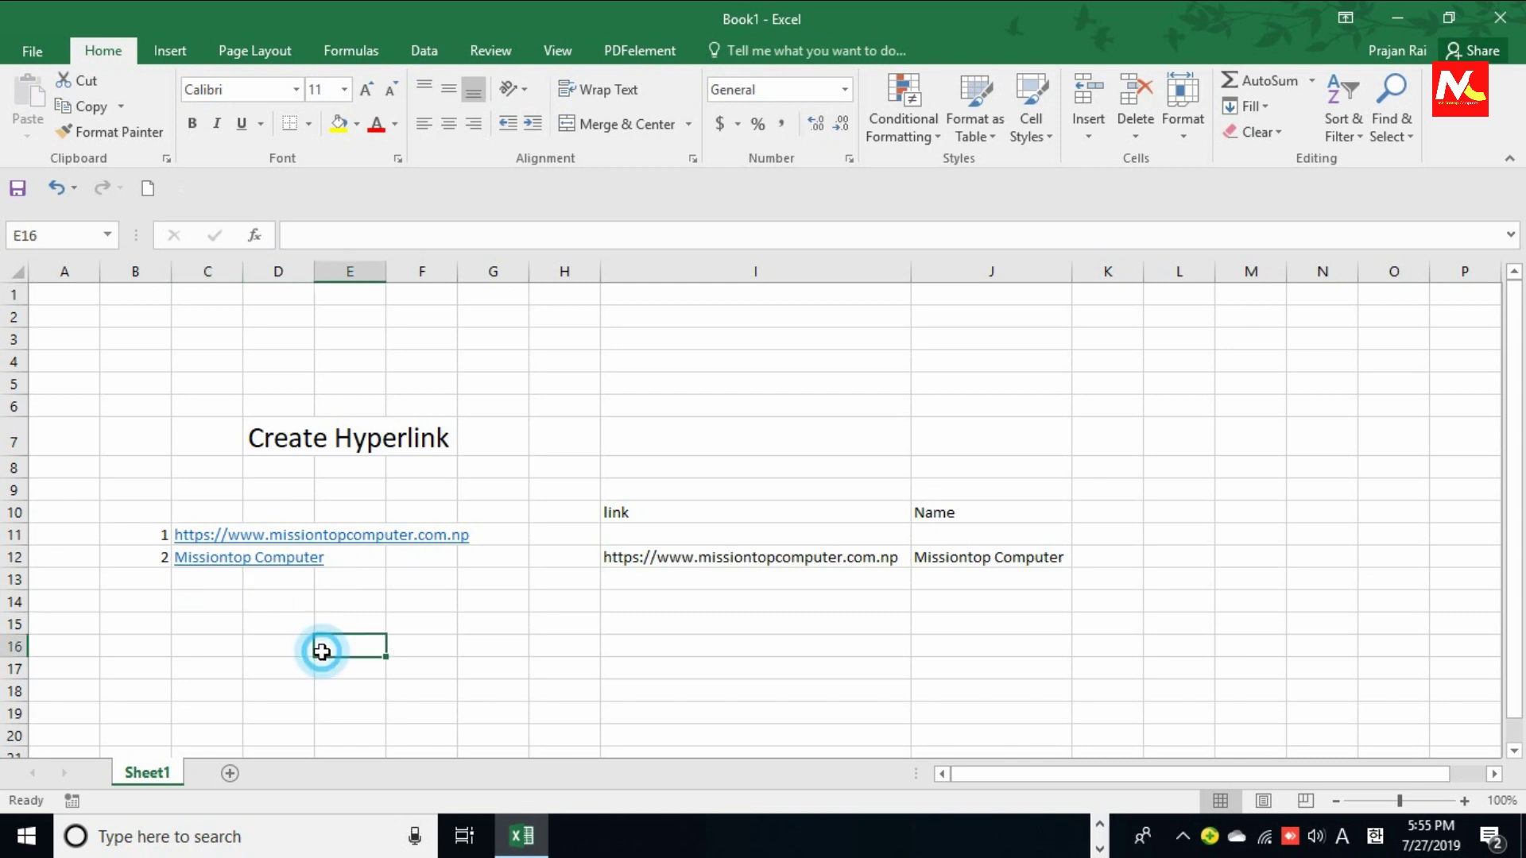
left_click(221, 561)
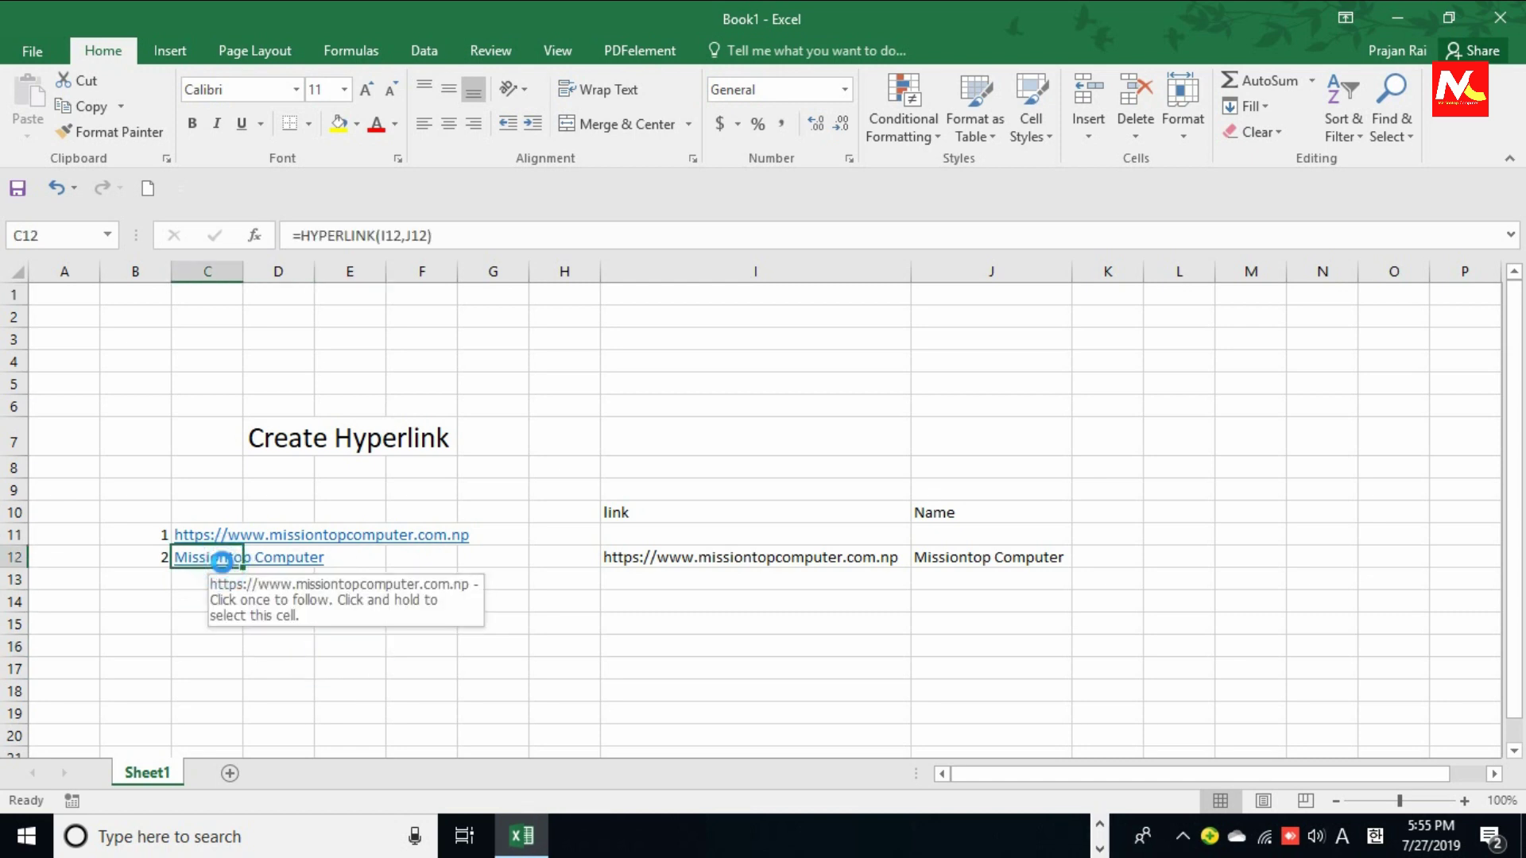
left_click(222, 561)
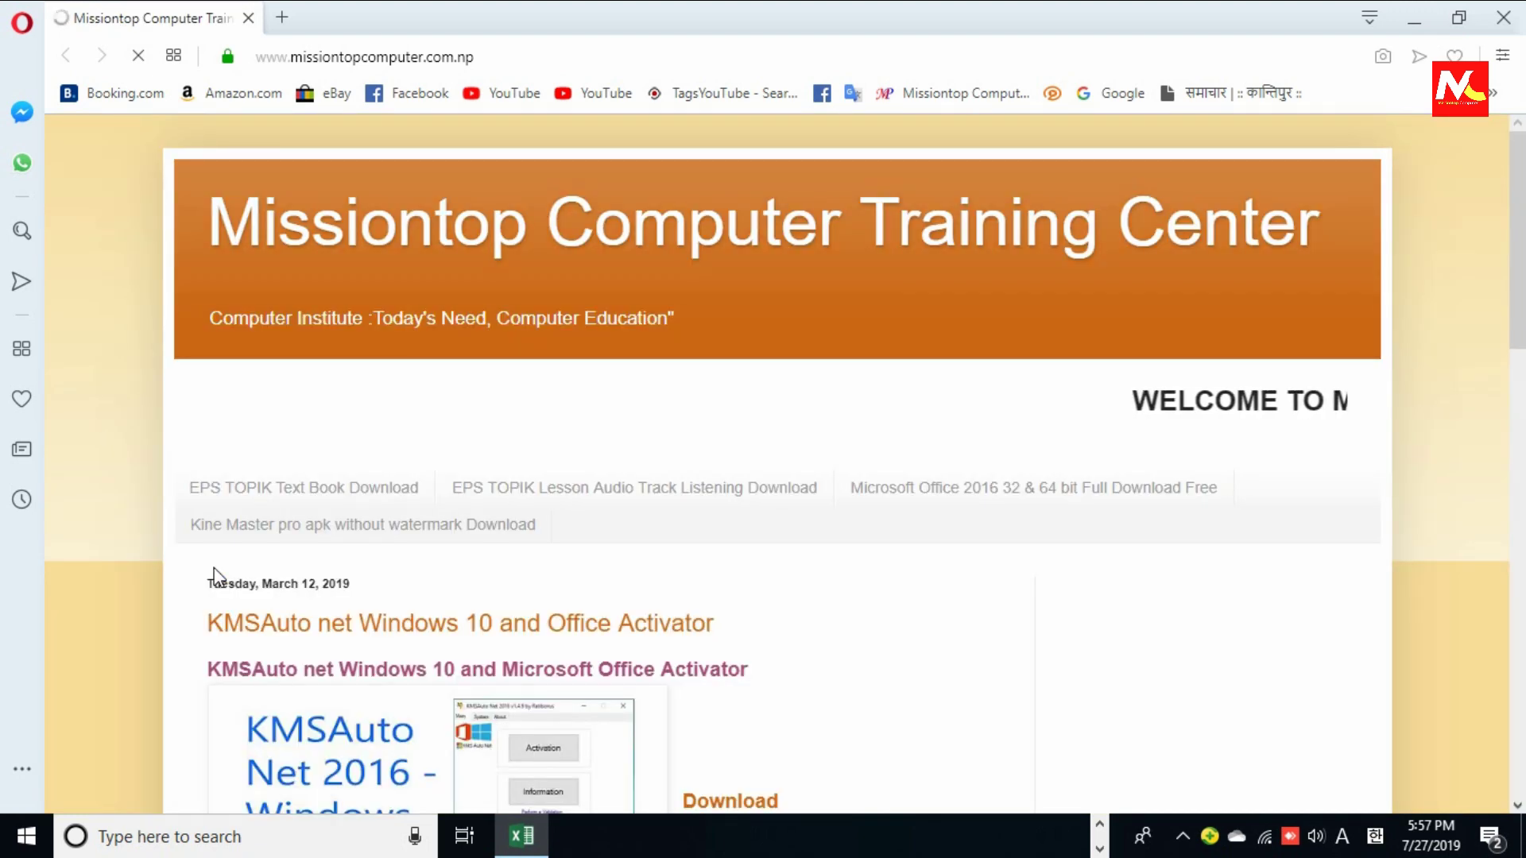
left_click(1504, 22)
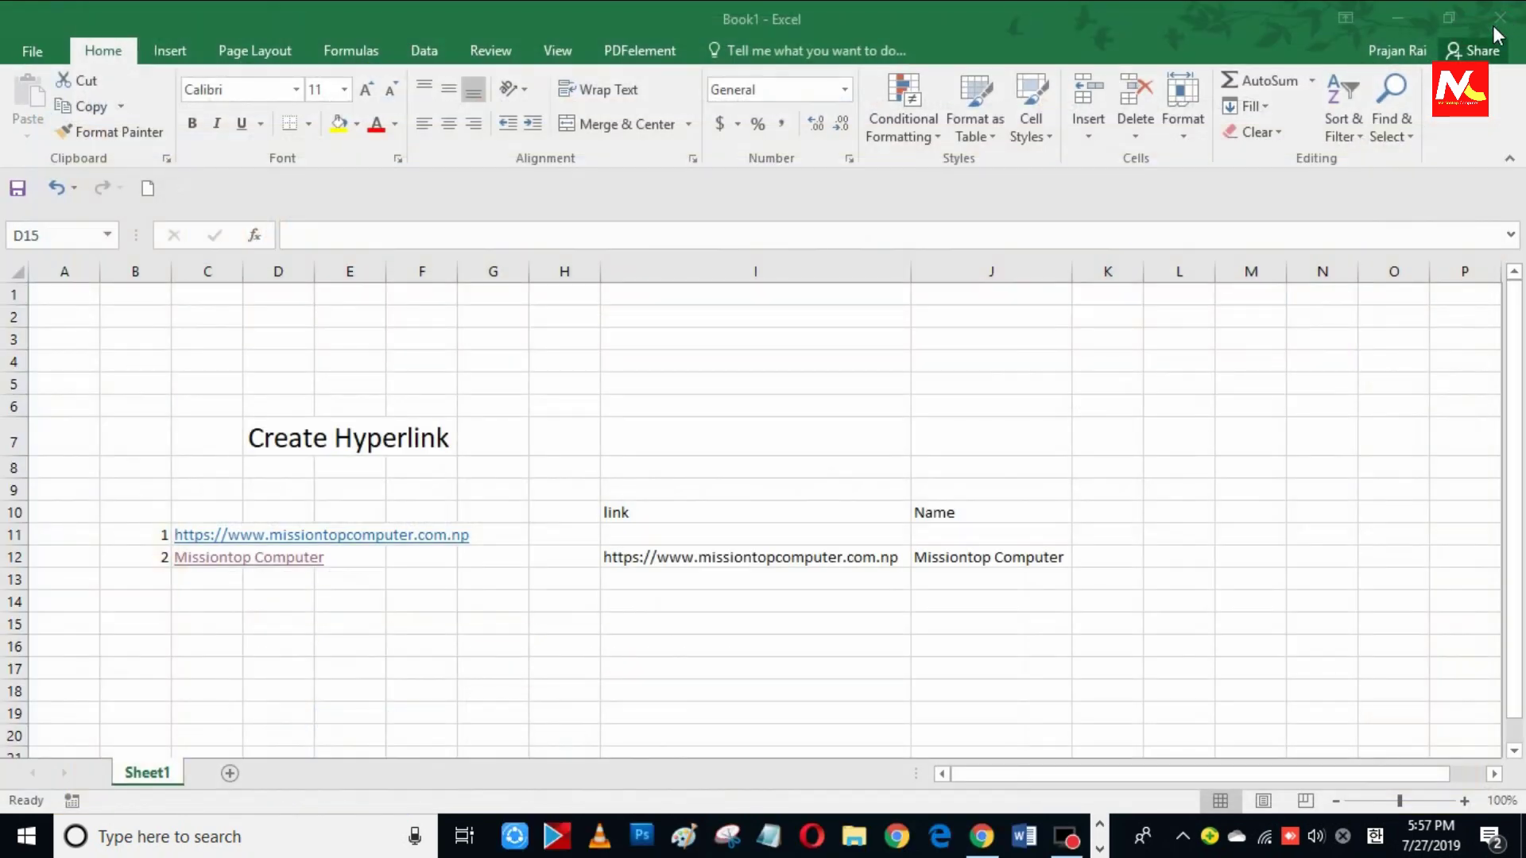
Step: Number the next link row with 3 in B13
left_click(148, 584)
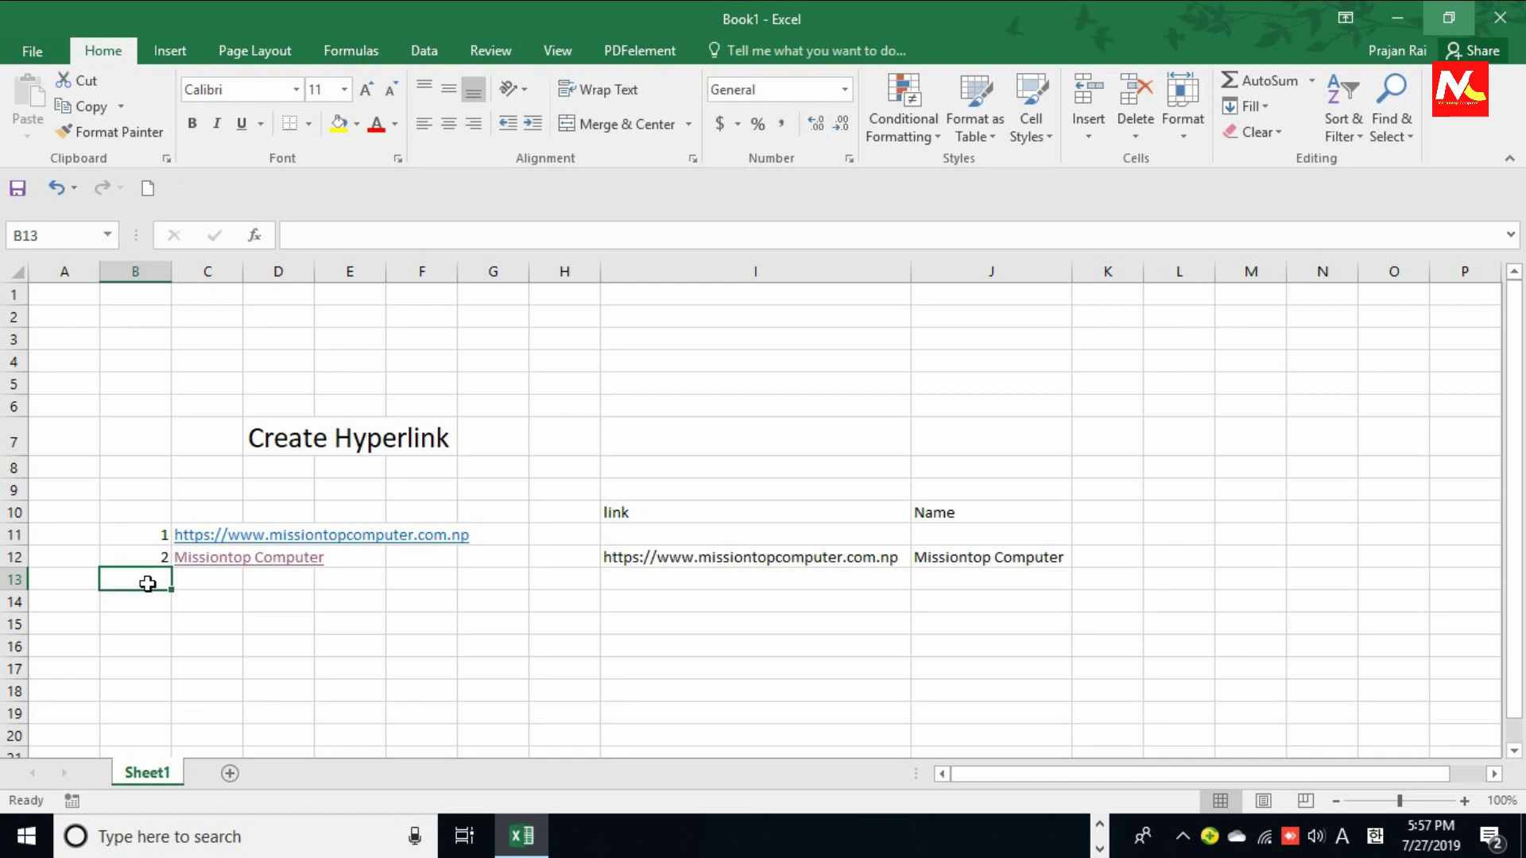
type("3")
key("Return")
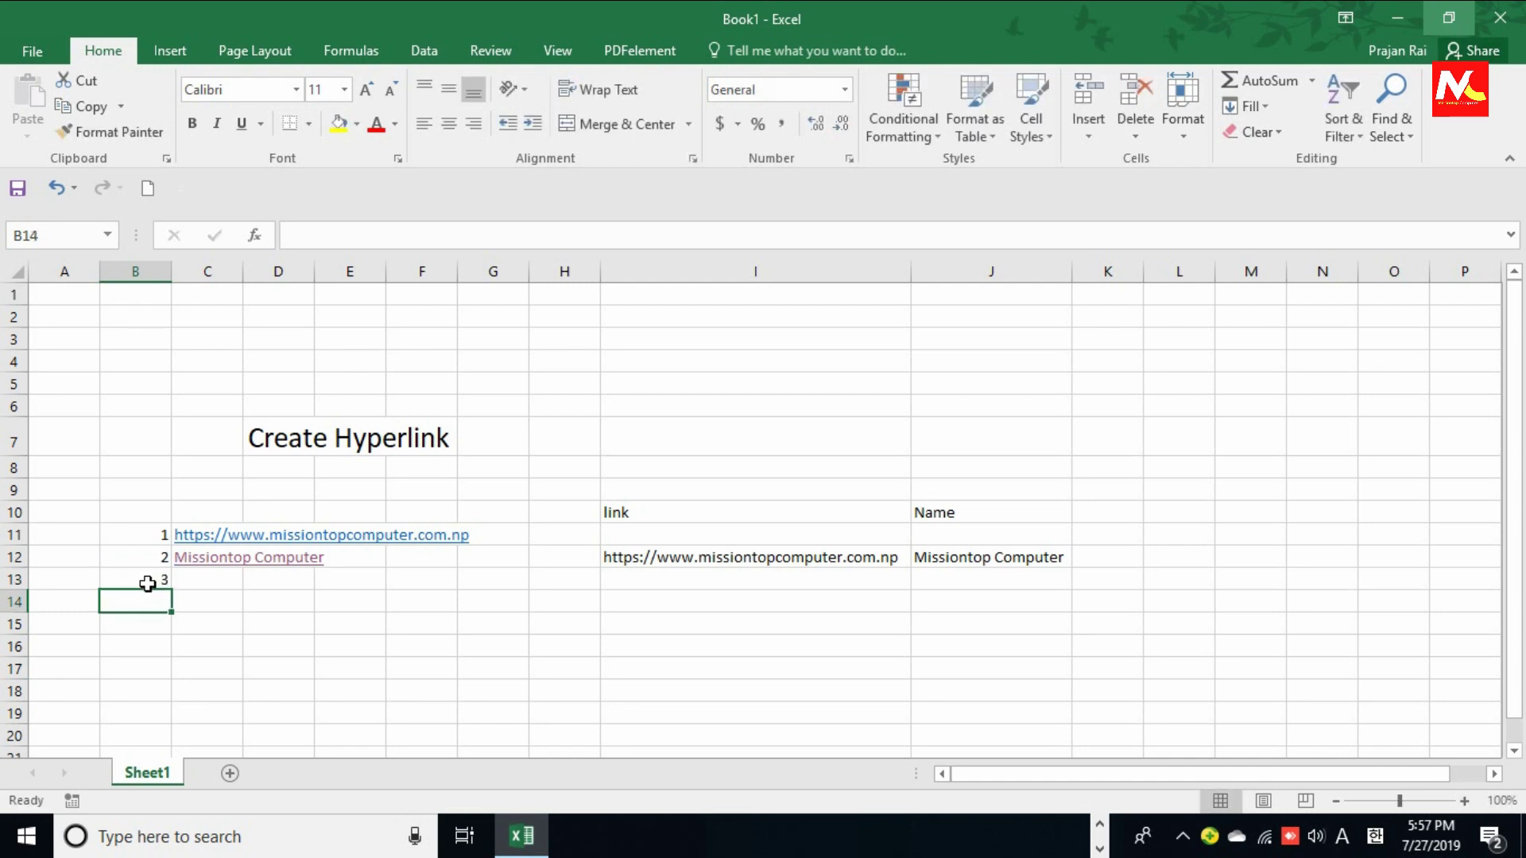
left_click(211, 581)
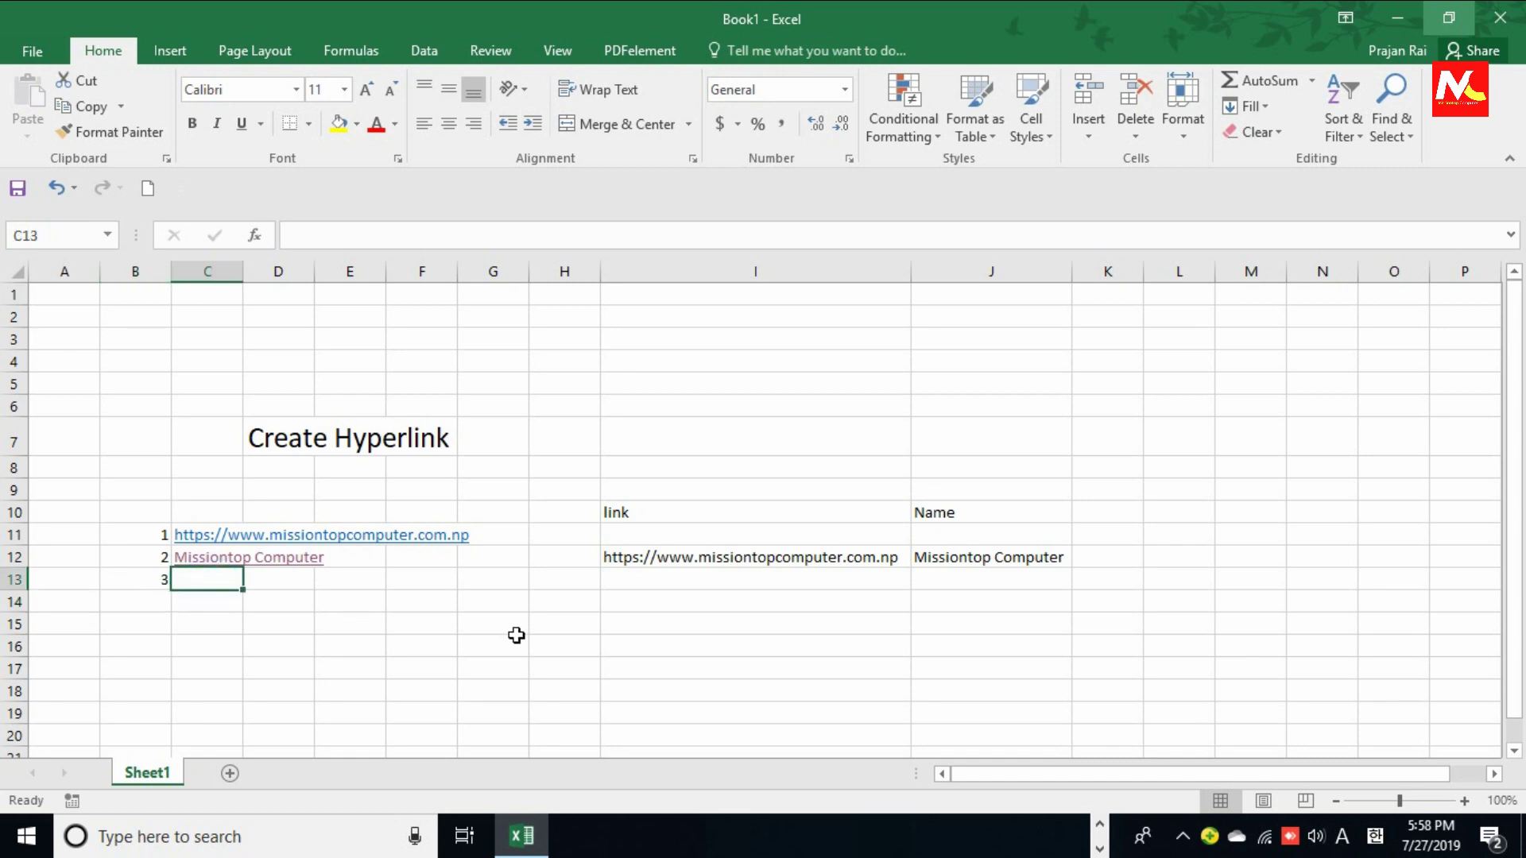
type("=")
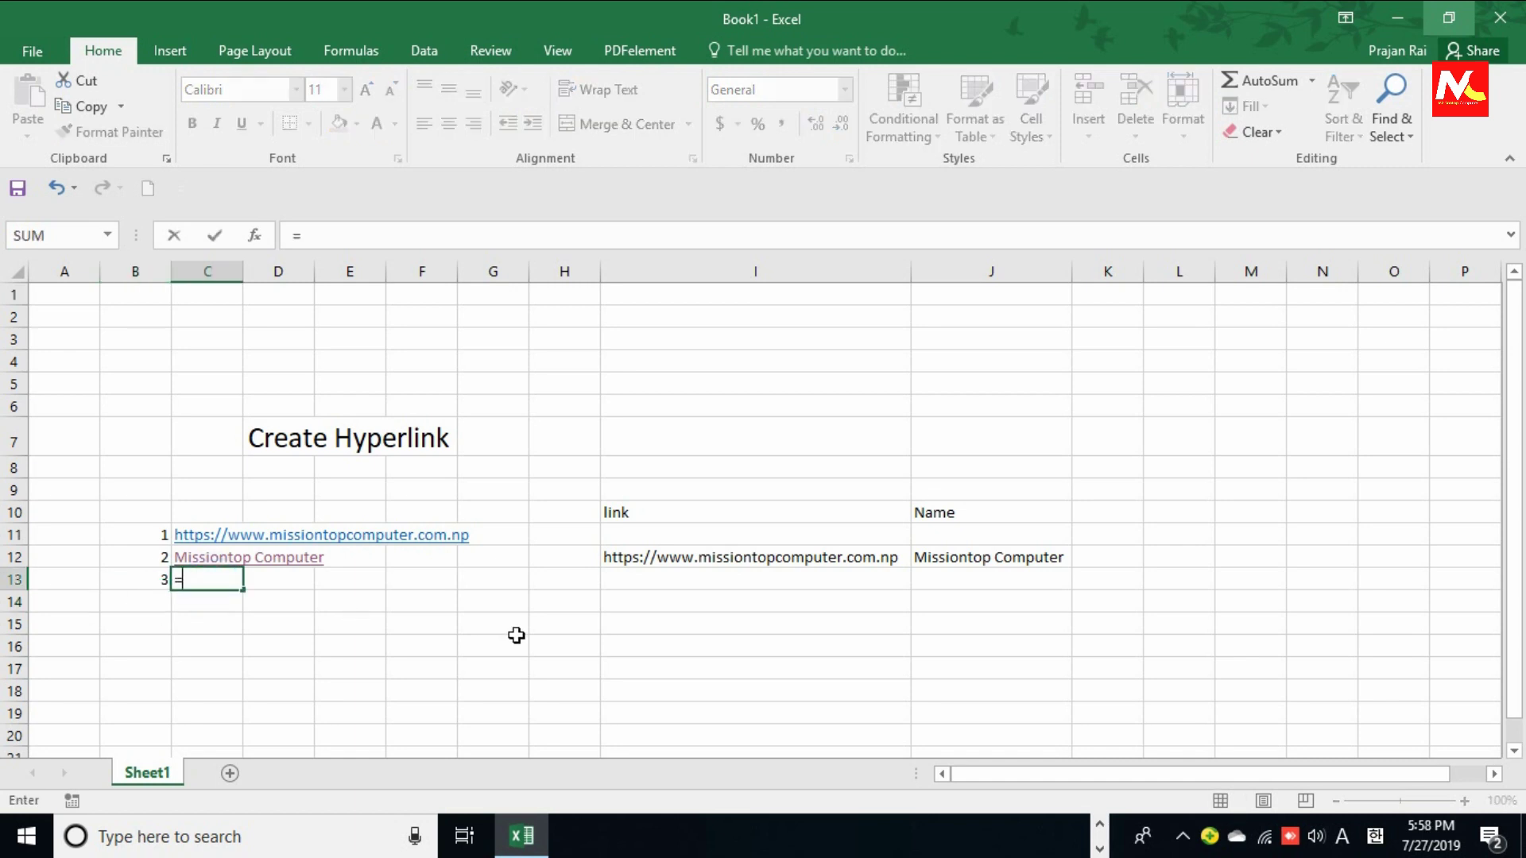
type("hyperli")
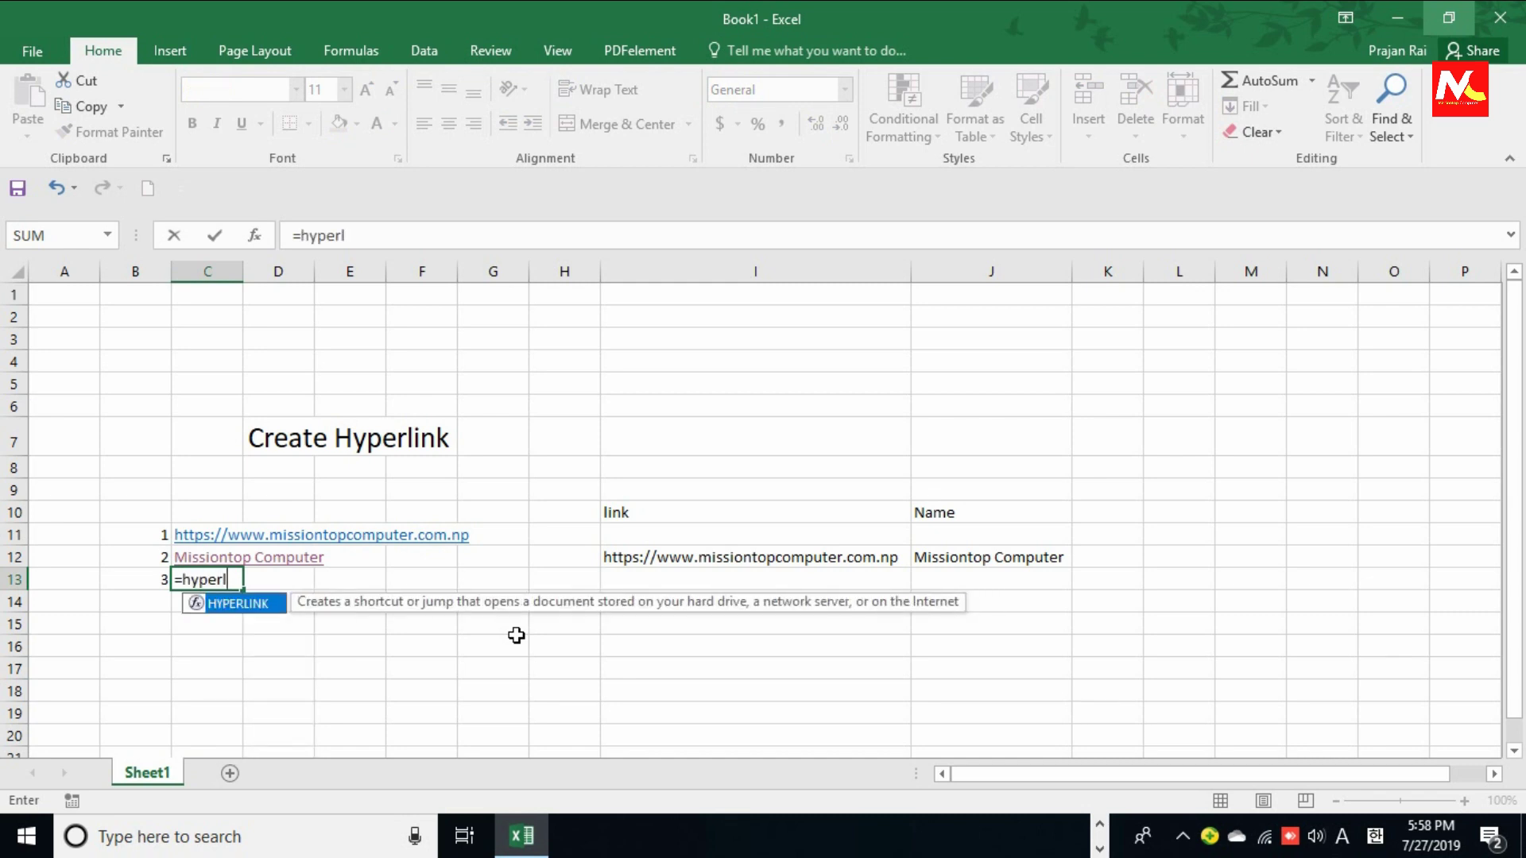
type("nk")
type("(\"")
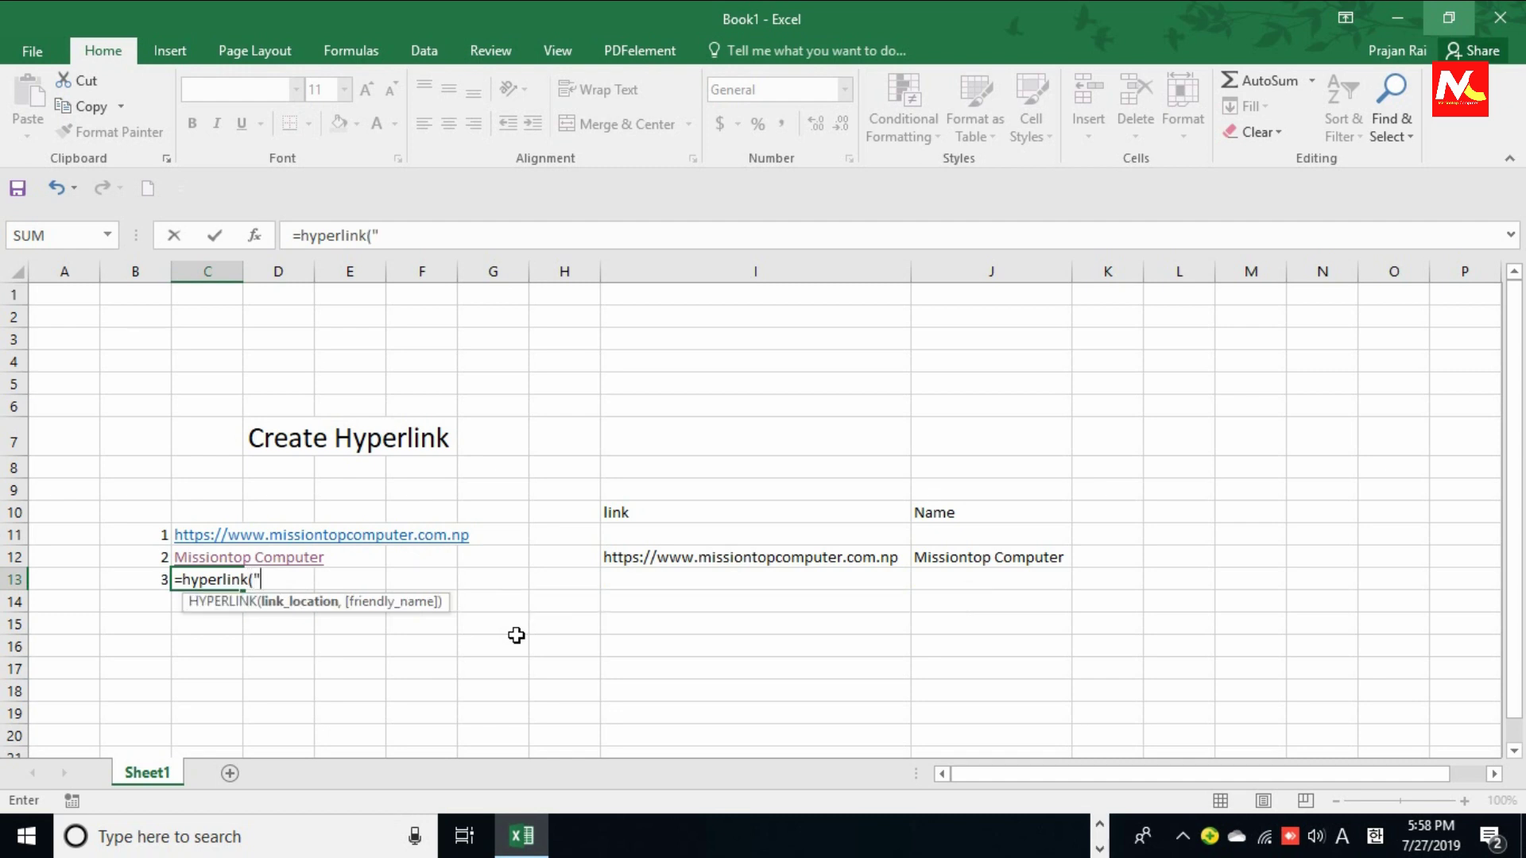
type("ht")
type("tps")
type("://")
type("www.missionto")
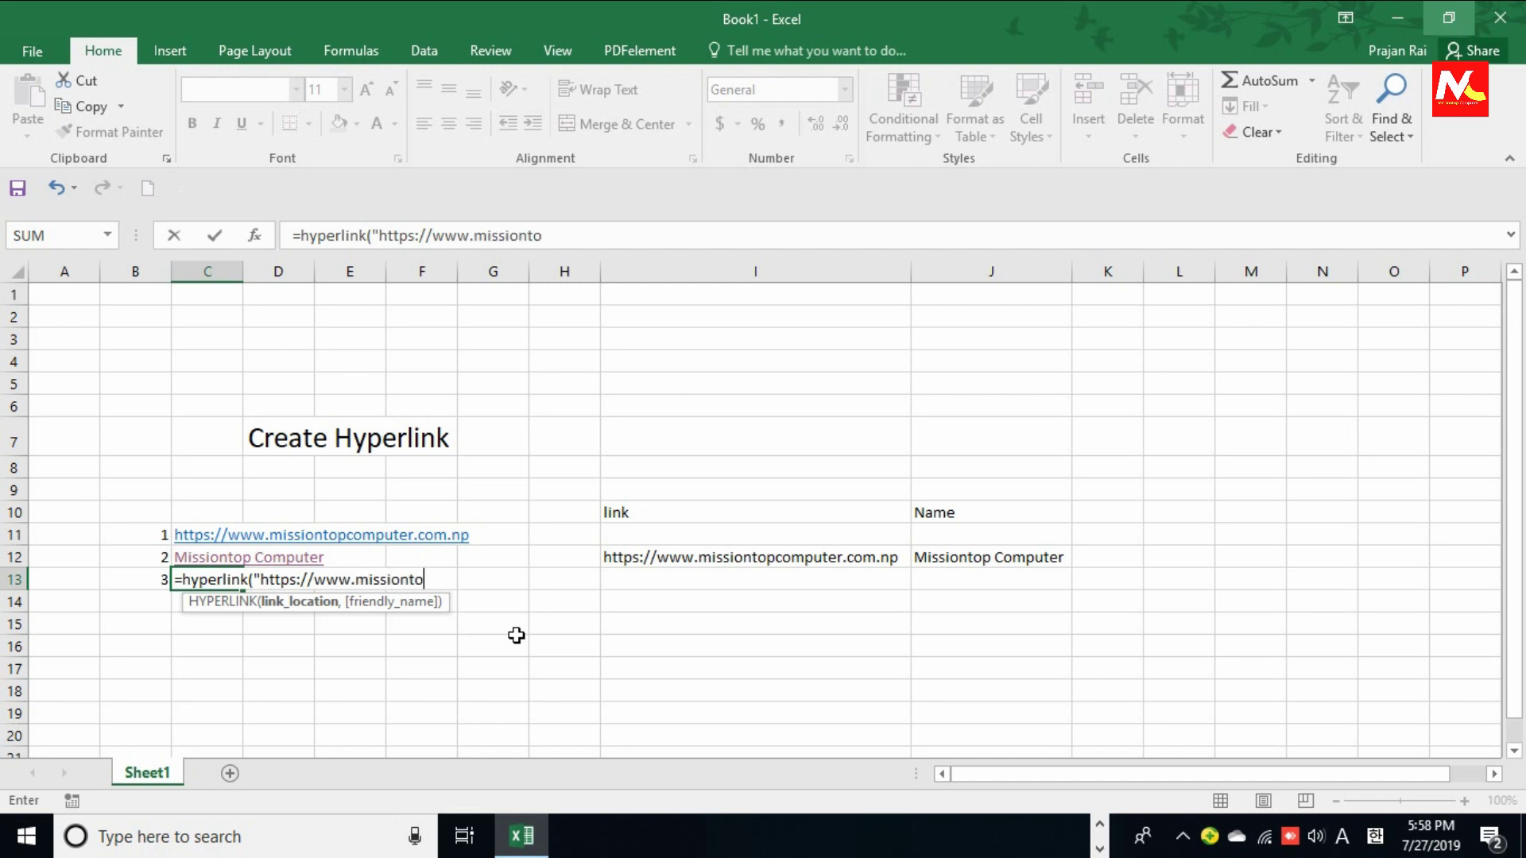
type("pcomputer")
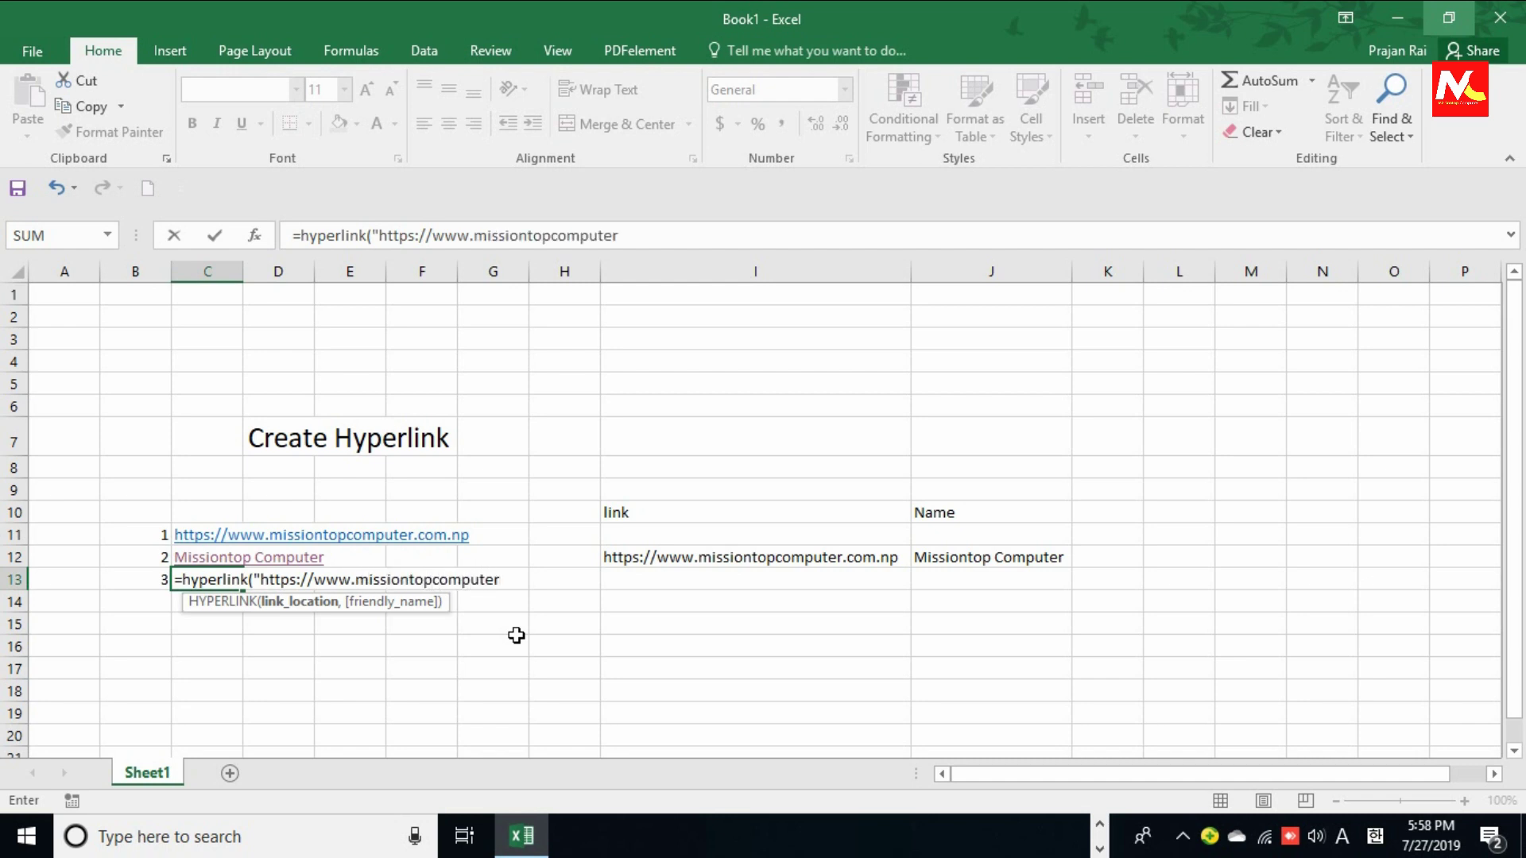
type(".com.np")
type("\",")
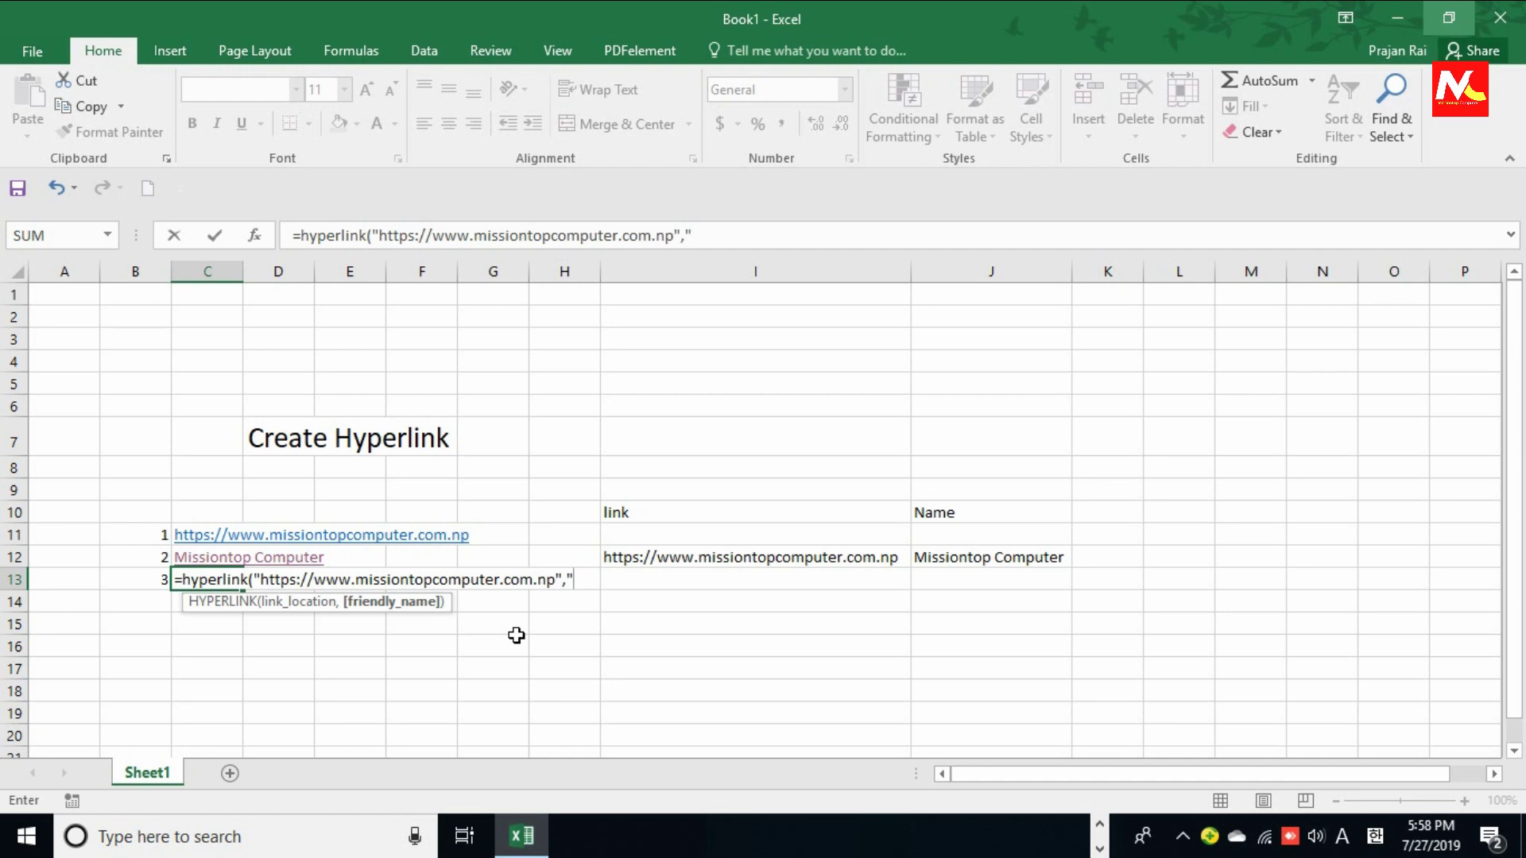
type("Op")
type("en M")
type("issiontop C")
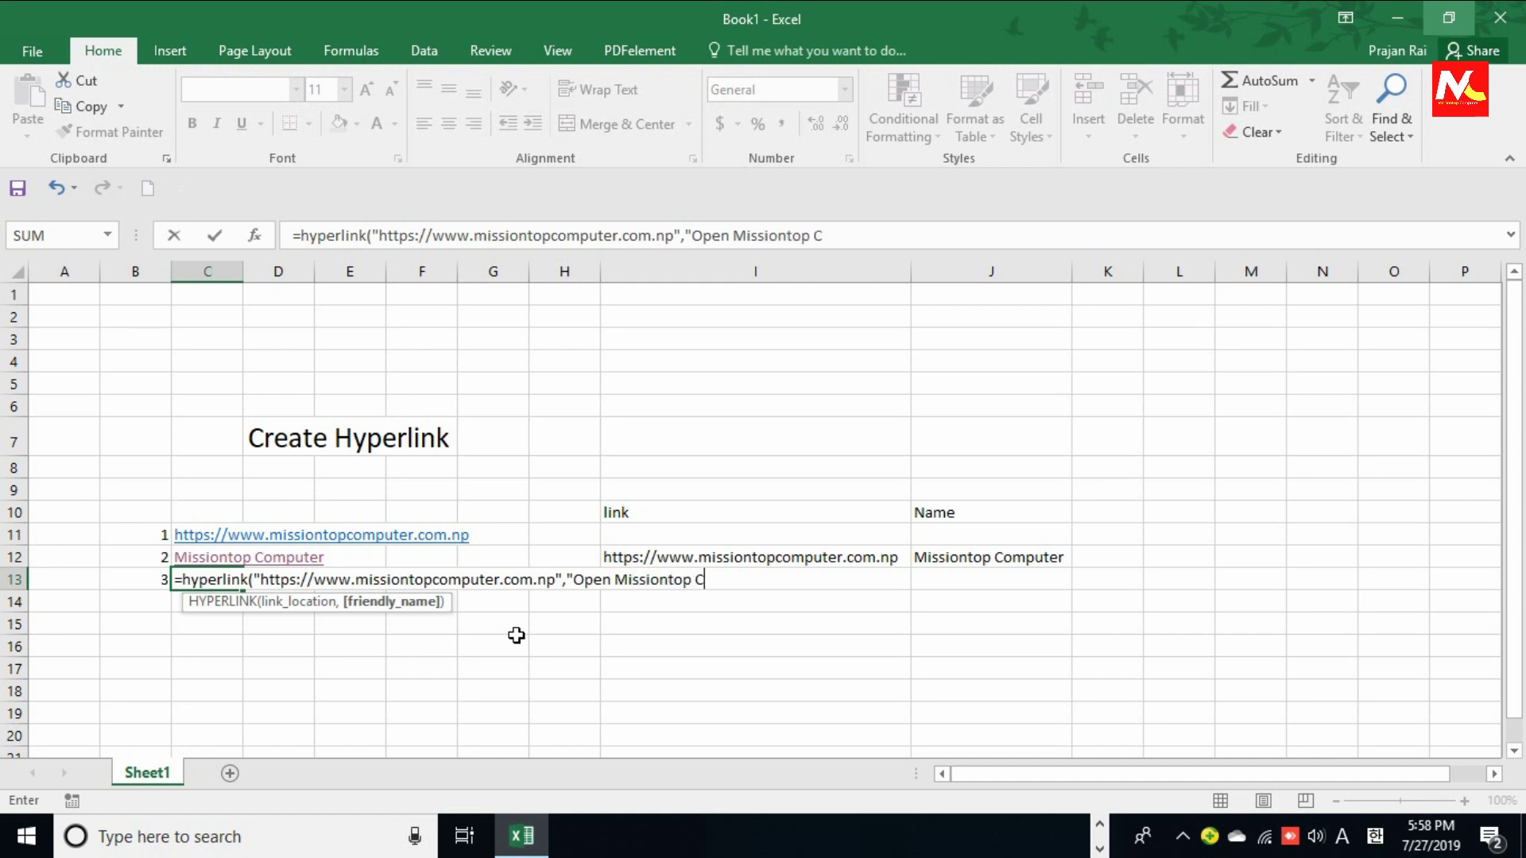
type("omputer\"")
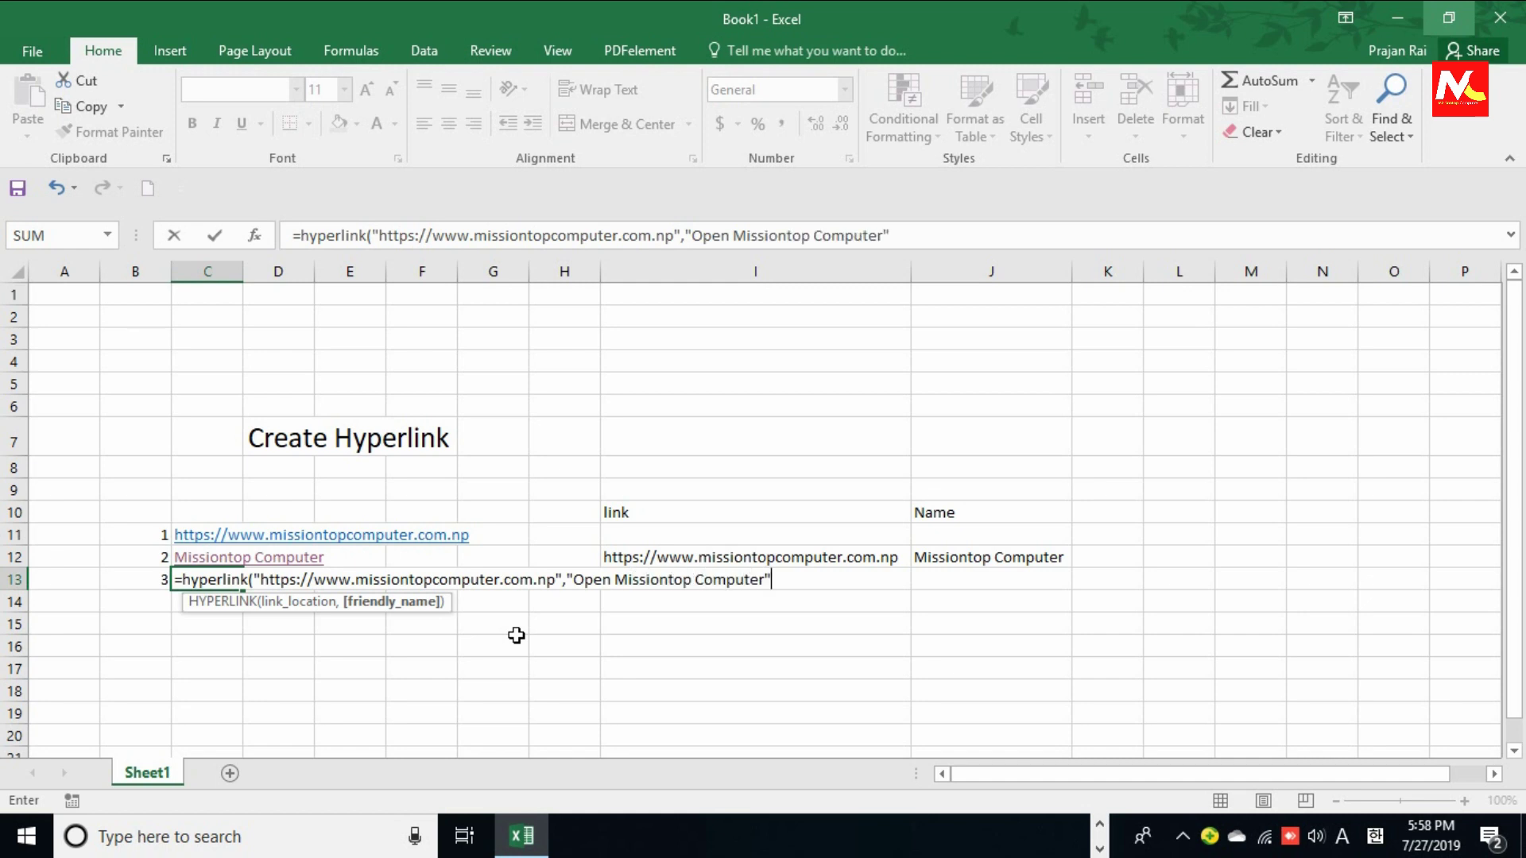
type(")")
key("Return")
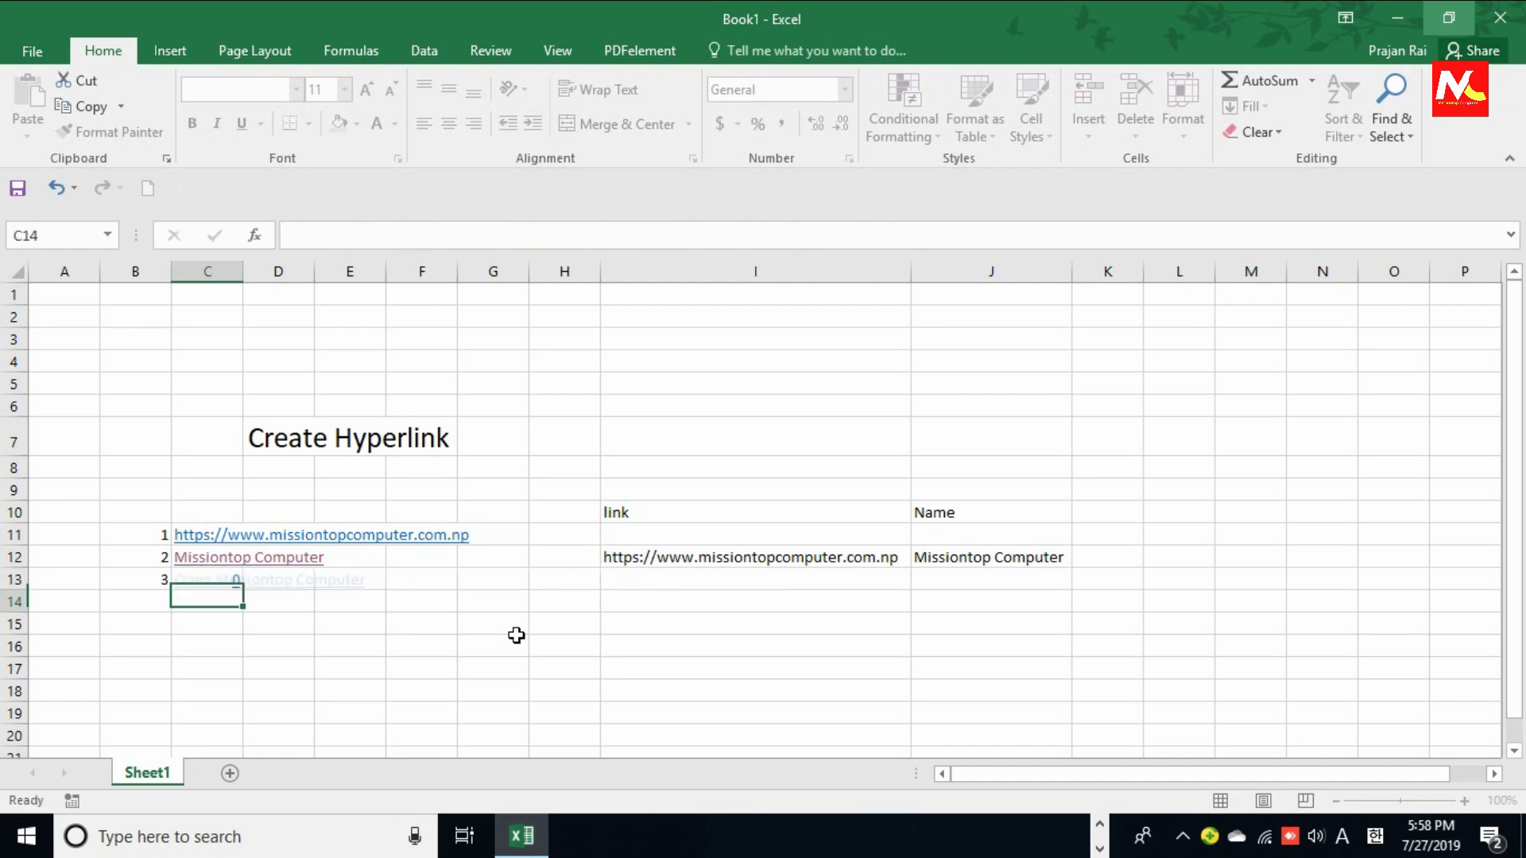
left_click(433, 707)
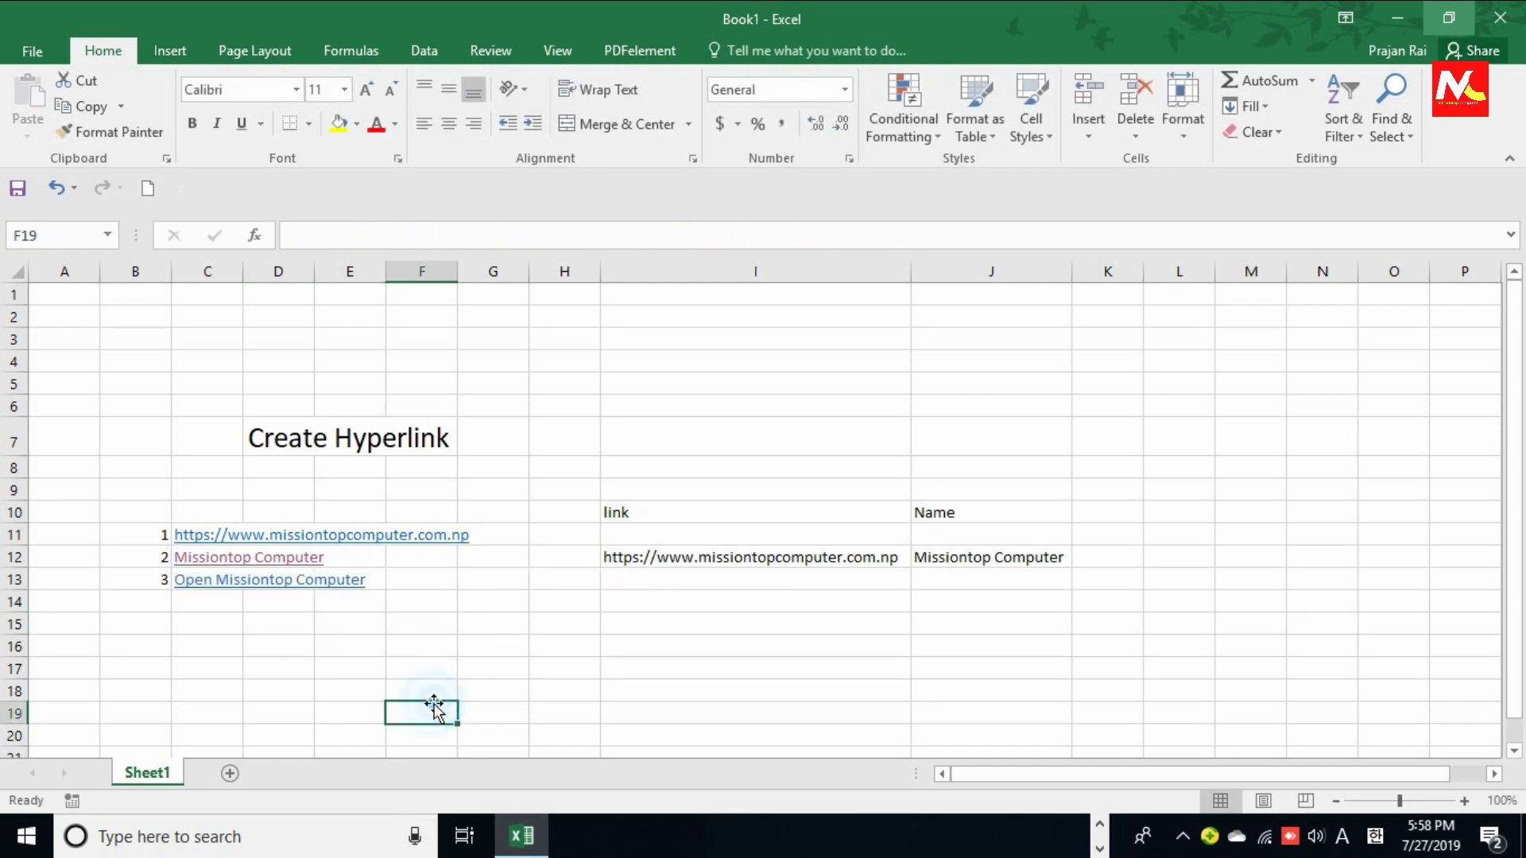
left_click(201, 592)
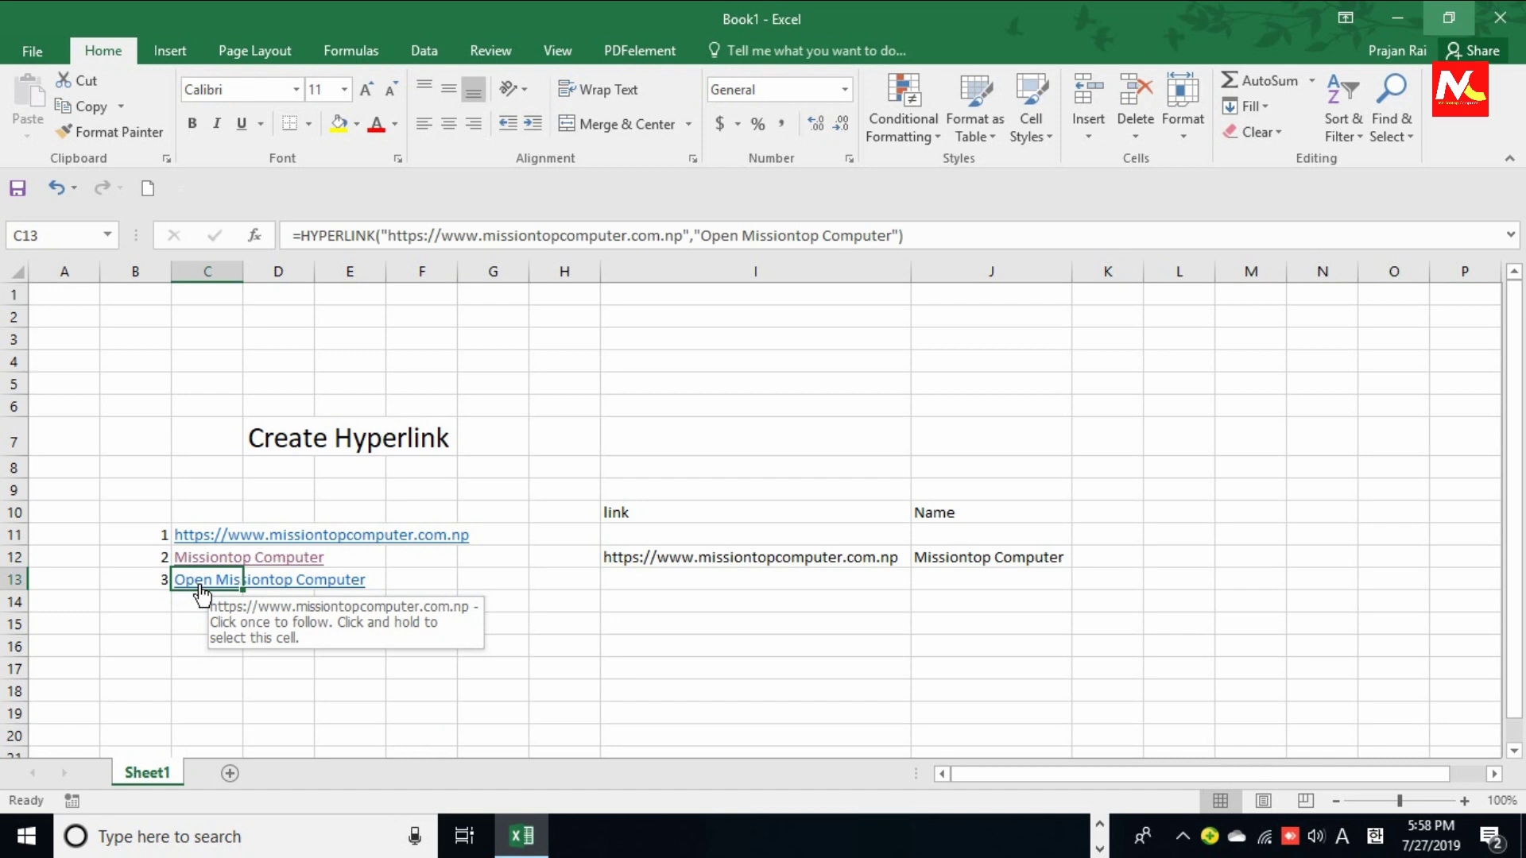
Step: Open the training center site from the C13 link in Opera, then quit Opera
left_click(198, 582)
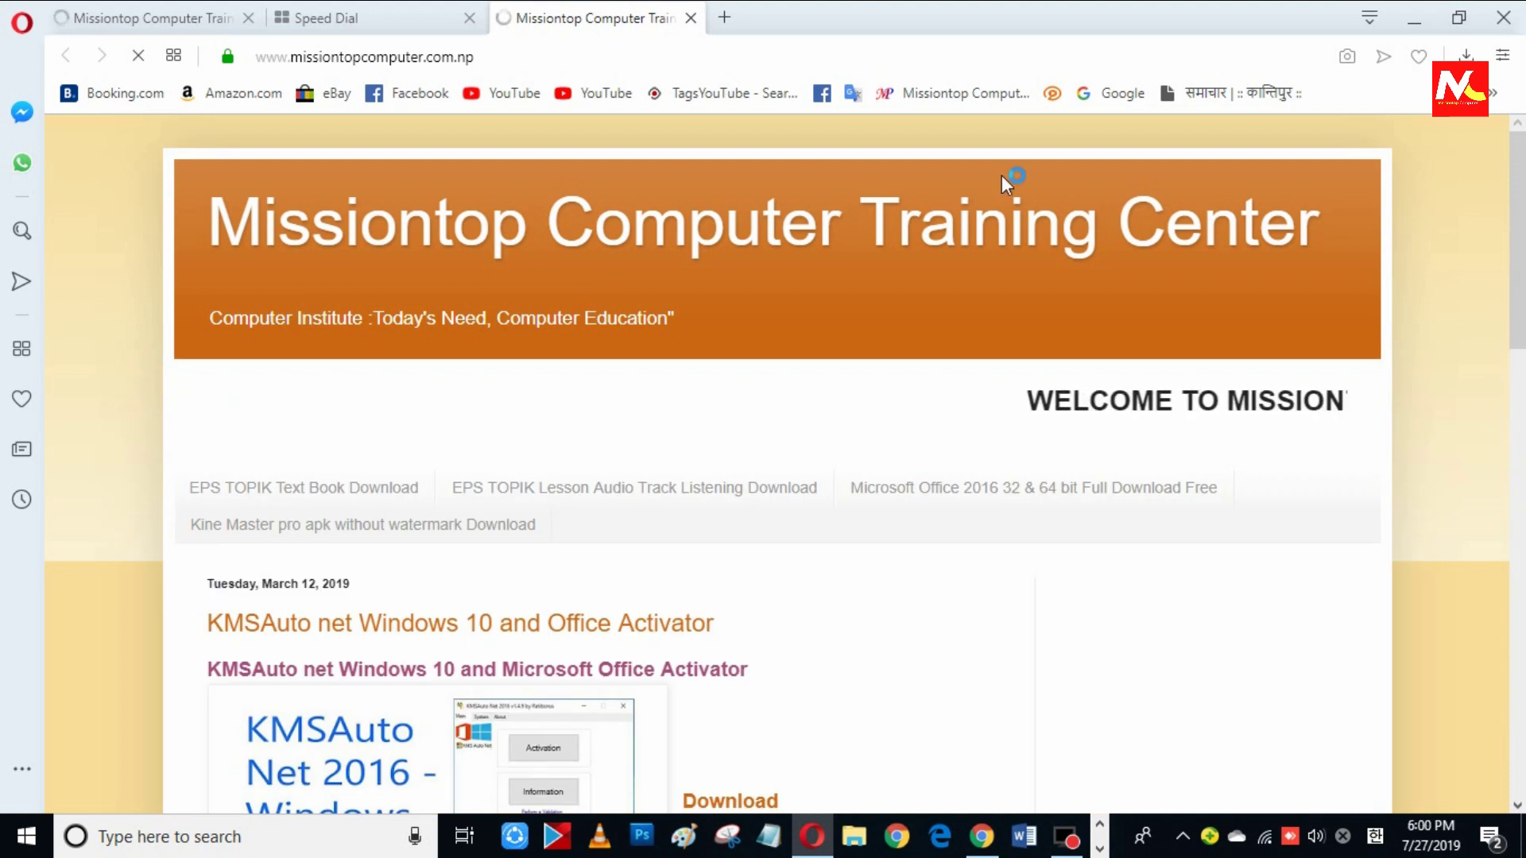
left_click(1520, 24)
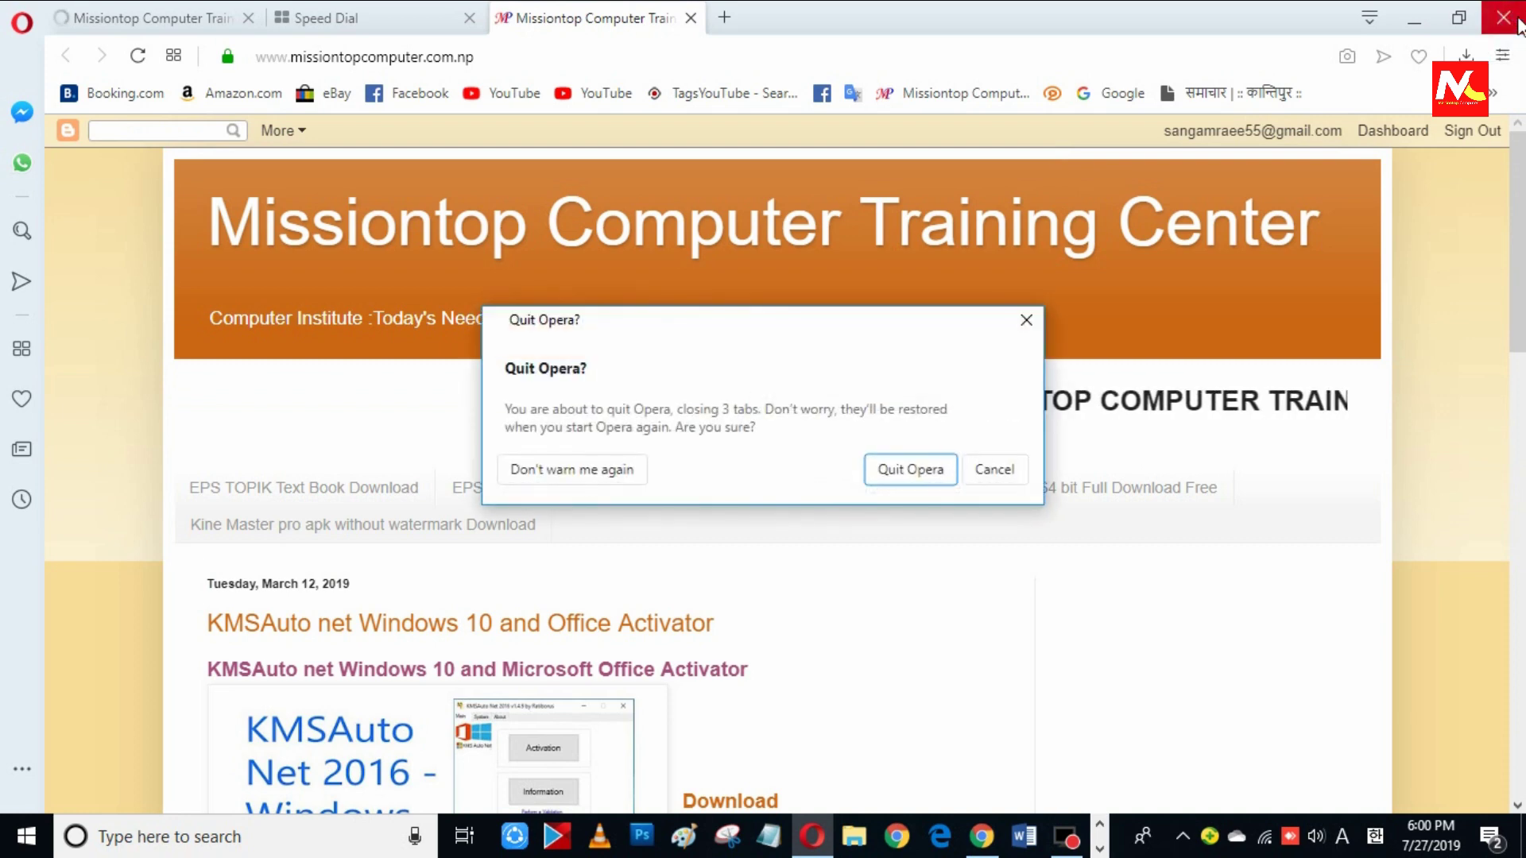
left_click(918, 475)
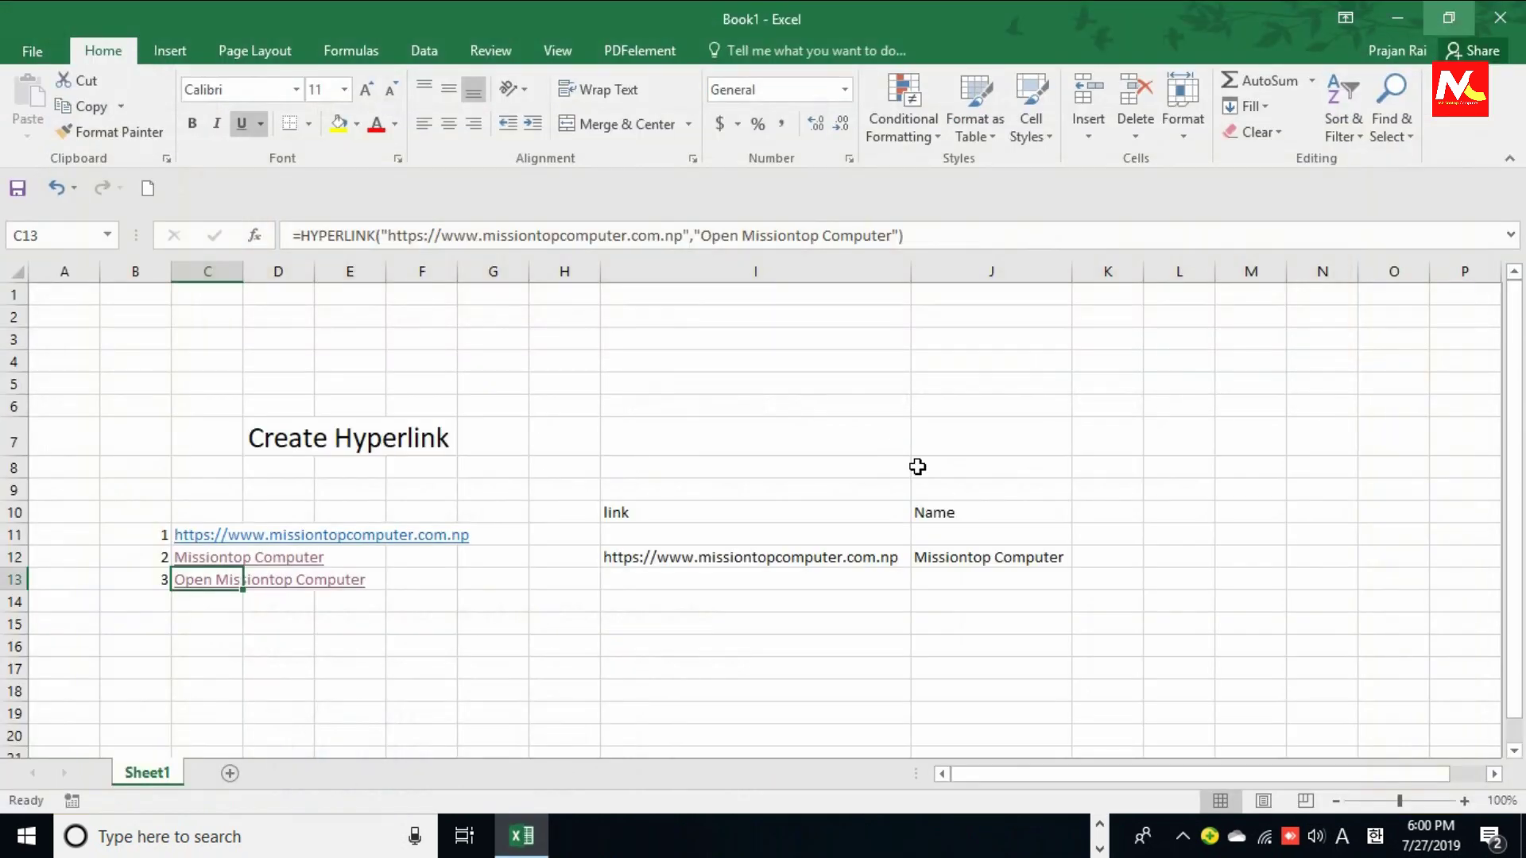
Step: Set D15 to font size 20 and type 'Create Hyperlink for Worksheet', fixing a typo
left_click(155, 625)
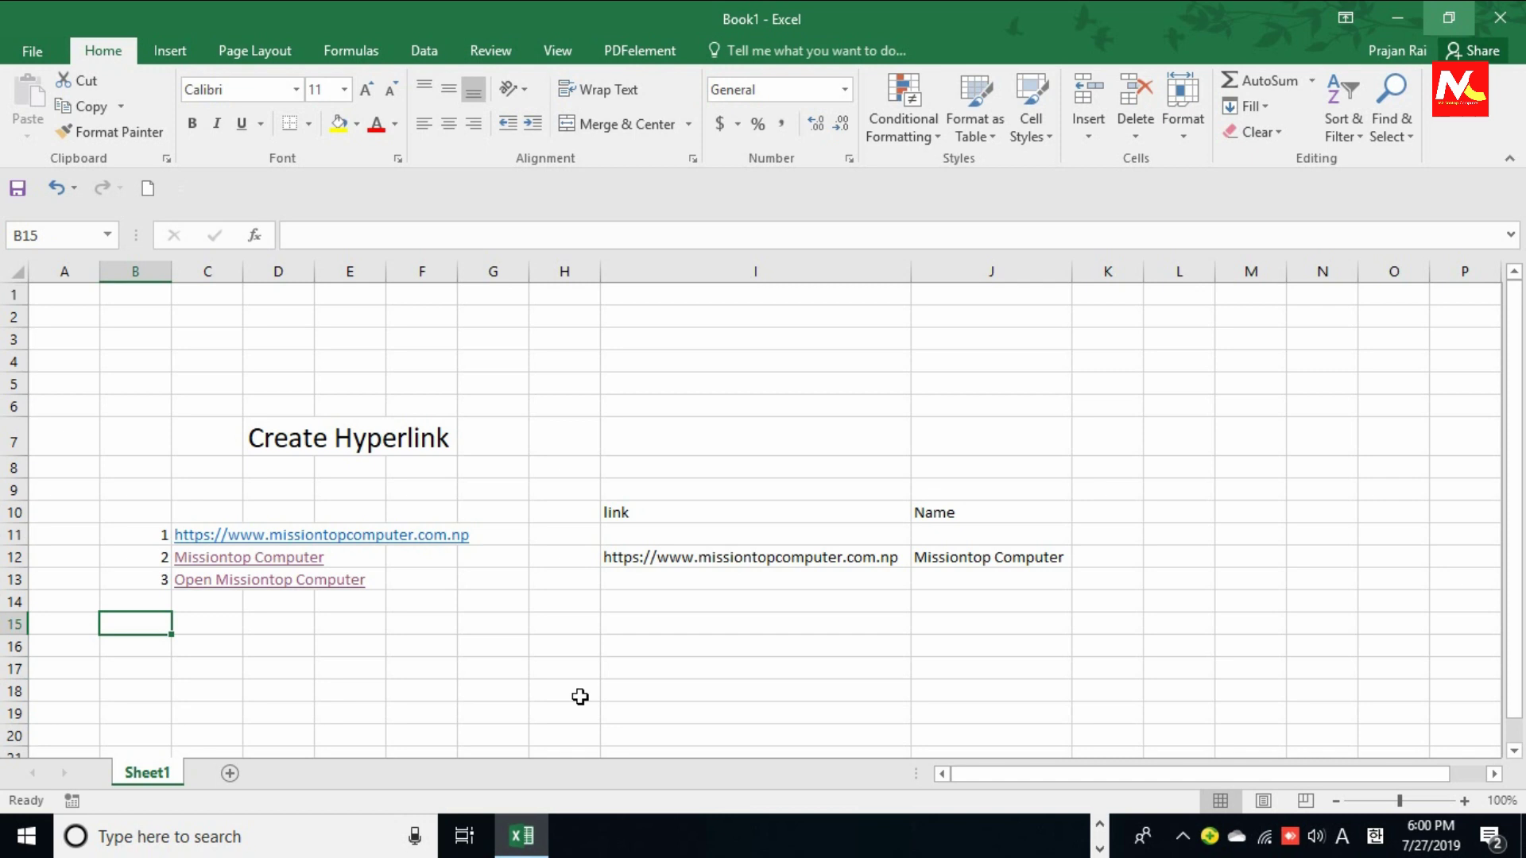
left_click(268, 629)
left_click(322, 89)
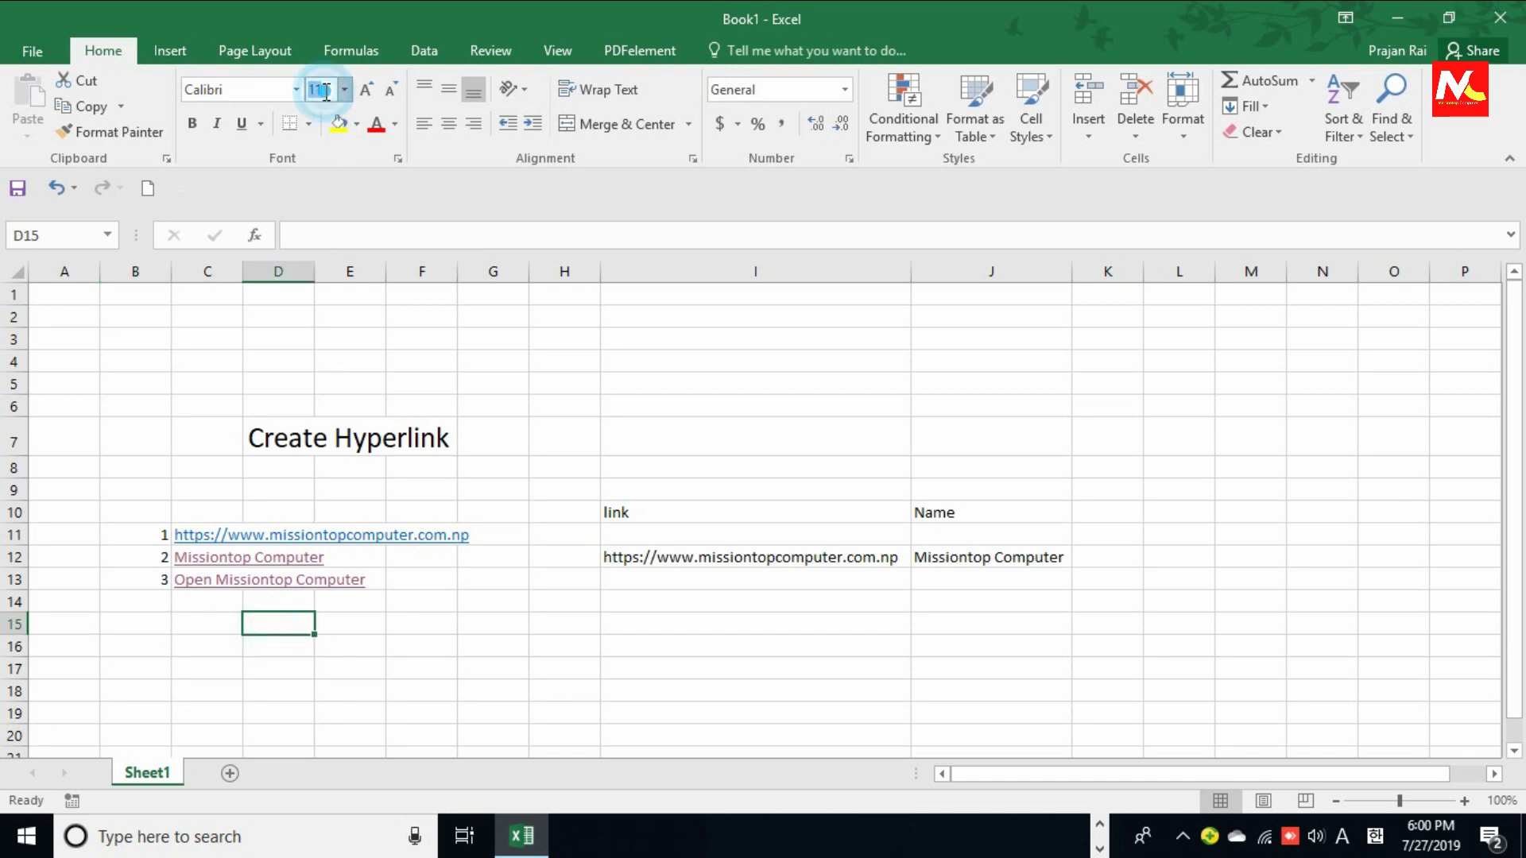
type("20")
key("Return")
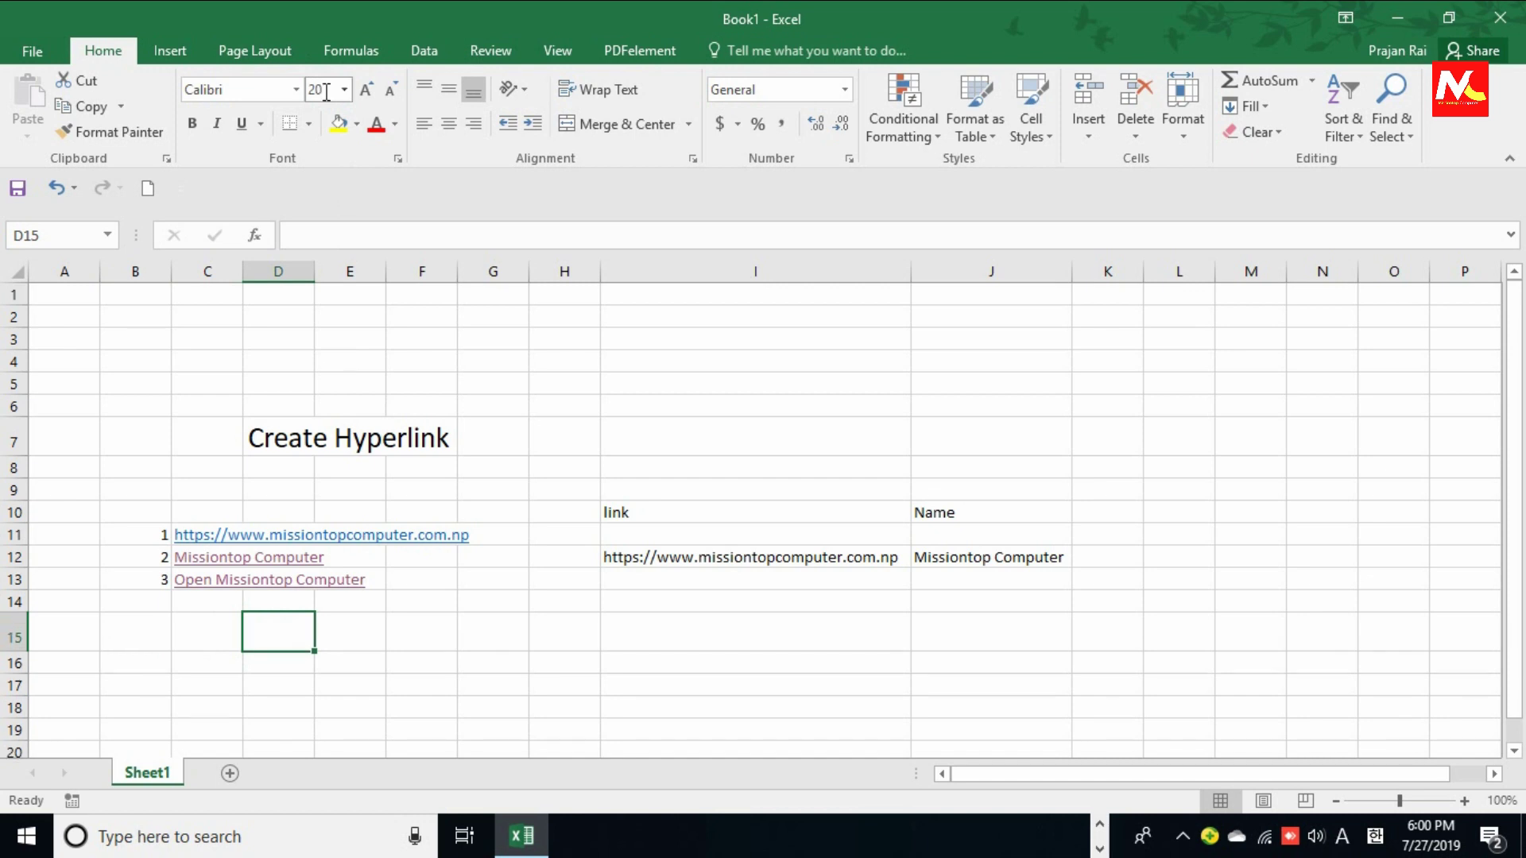
type("Create ")
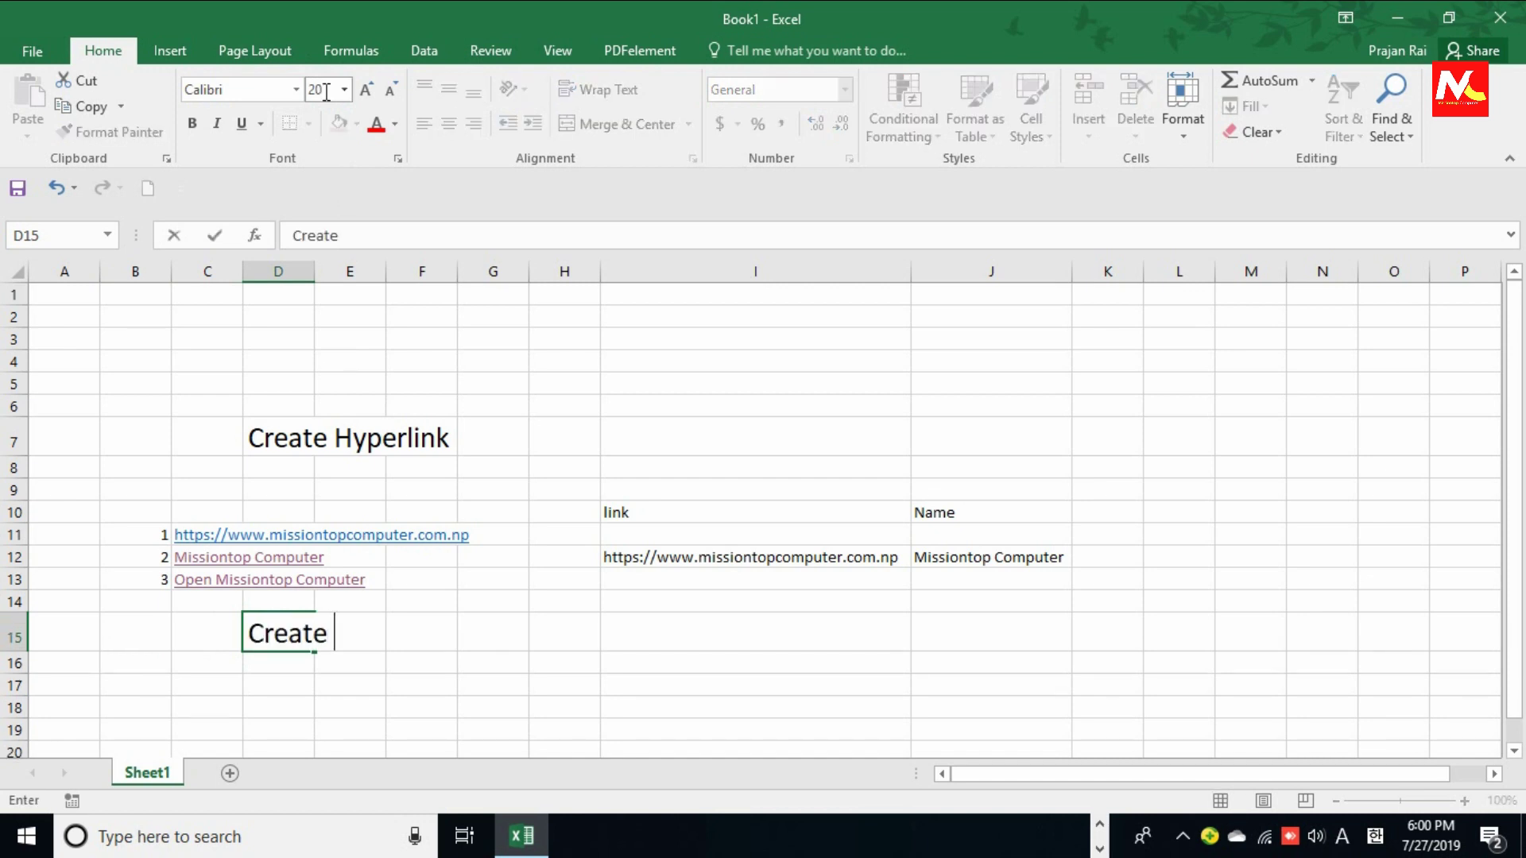
type("Hyperlink ")
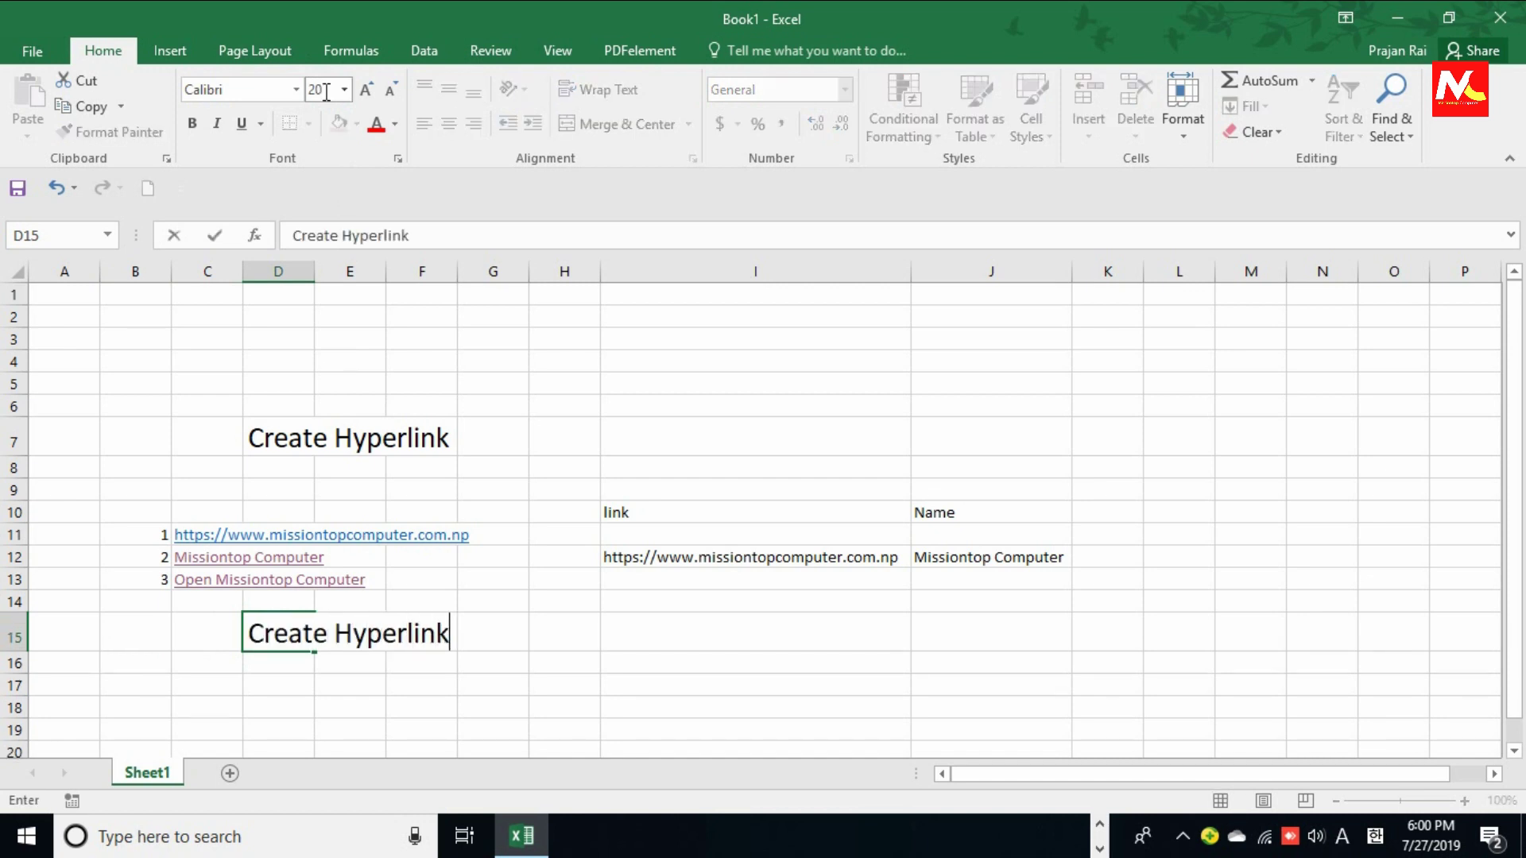
type("for ")
type("Woeks")
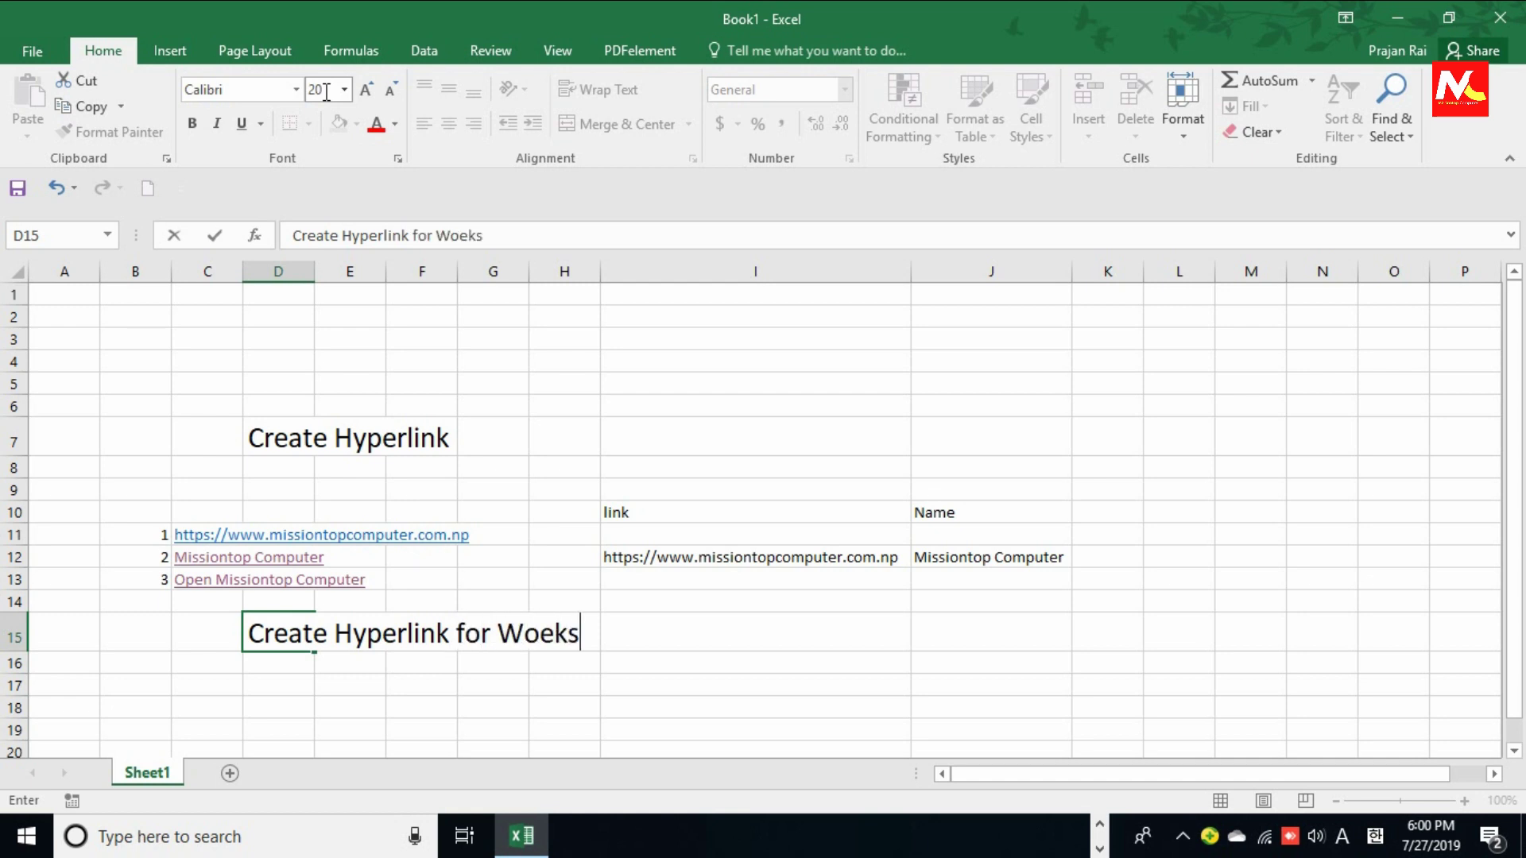
key("BackSpace")
key("BackSpace")
key("BackSpace")
key("BackSpace")
type("or")
type("kshee")
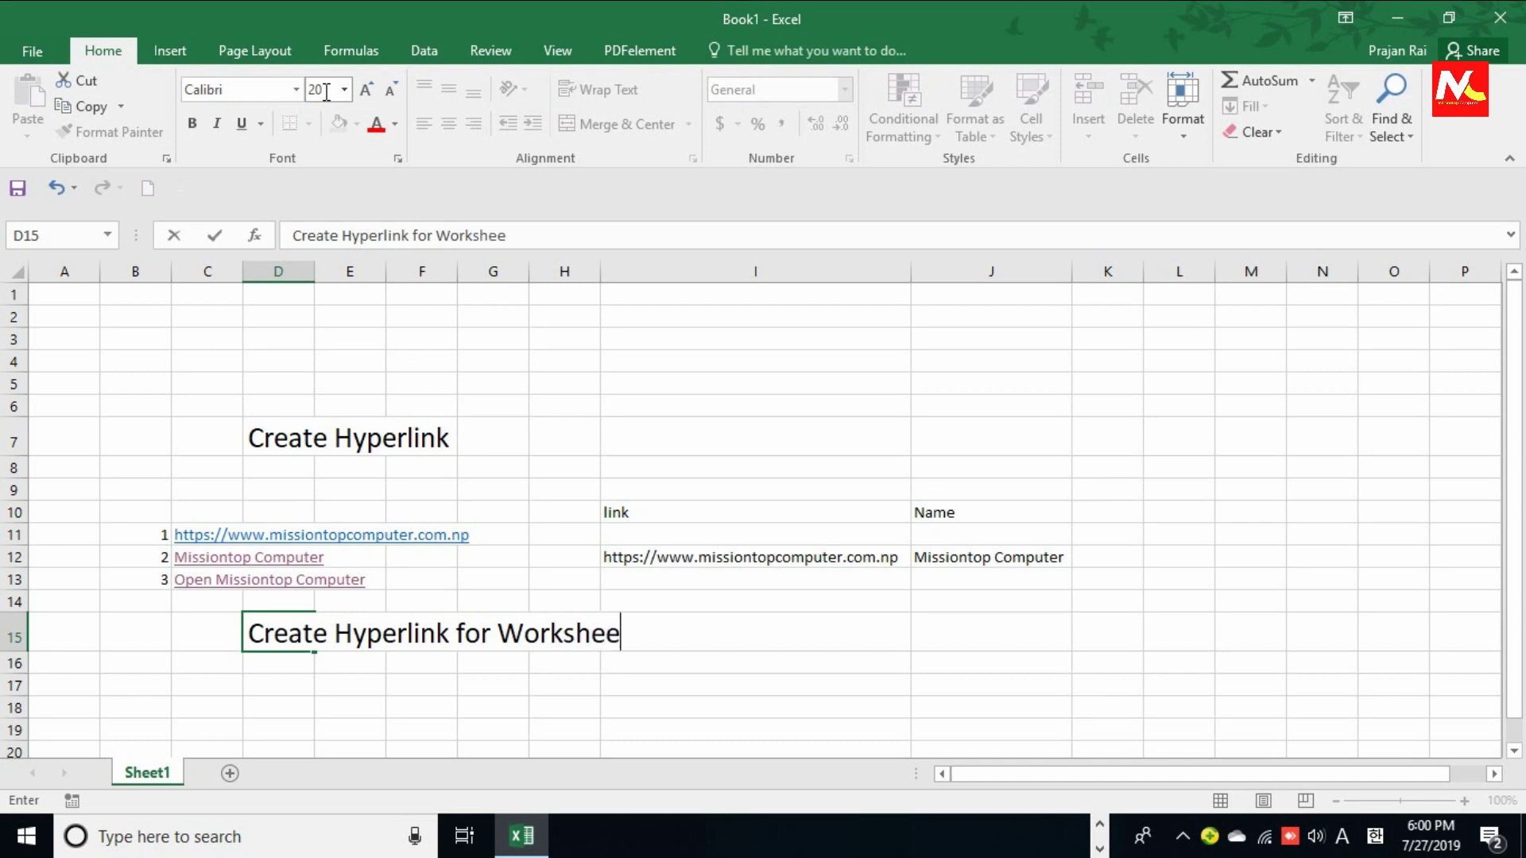
type("t")
key("Return")
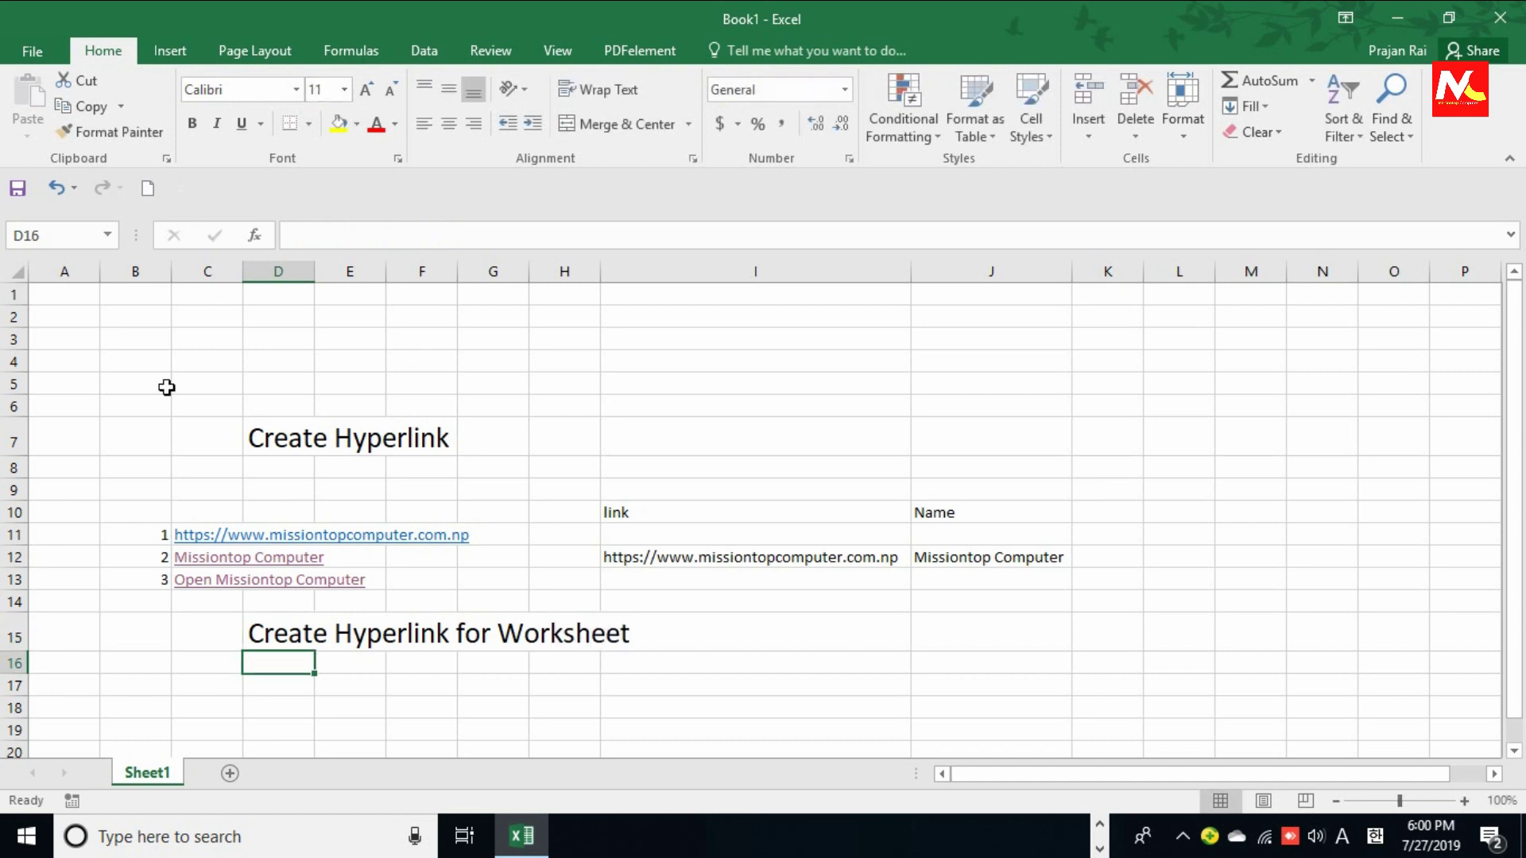
Step: Enter item number 1 in B17 and 'Students' in C17
left_click(152, 685)
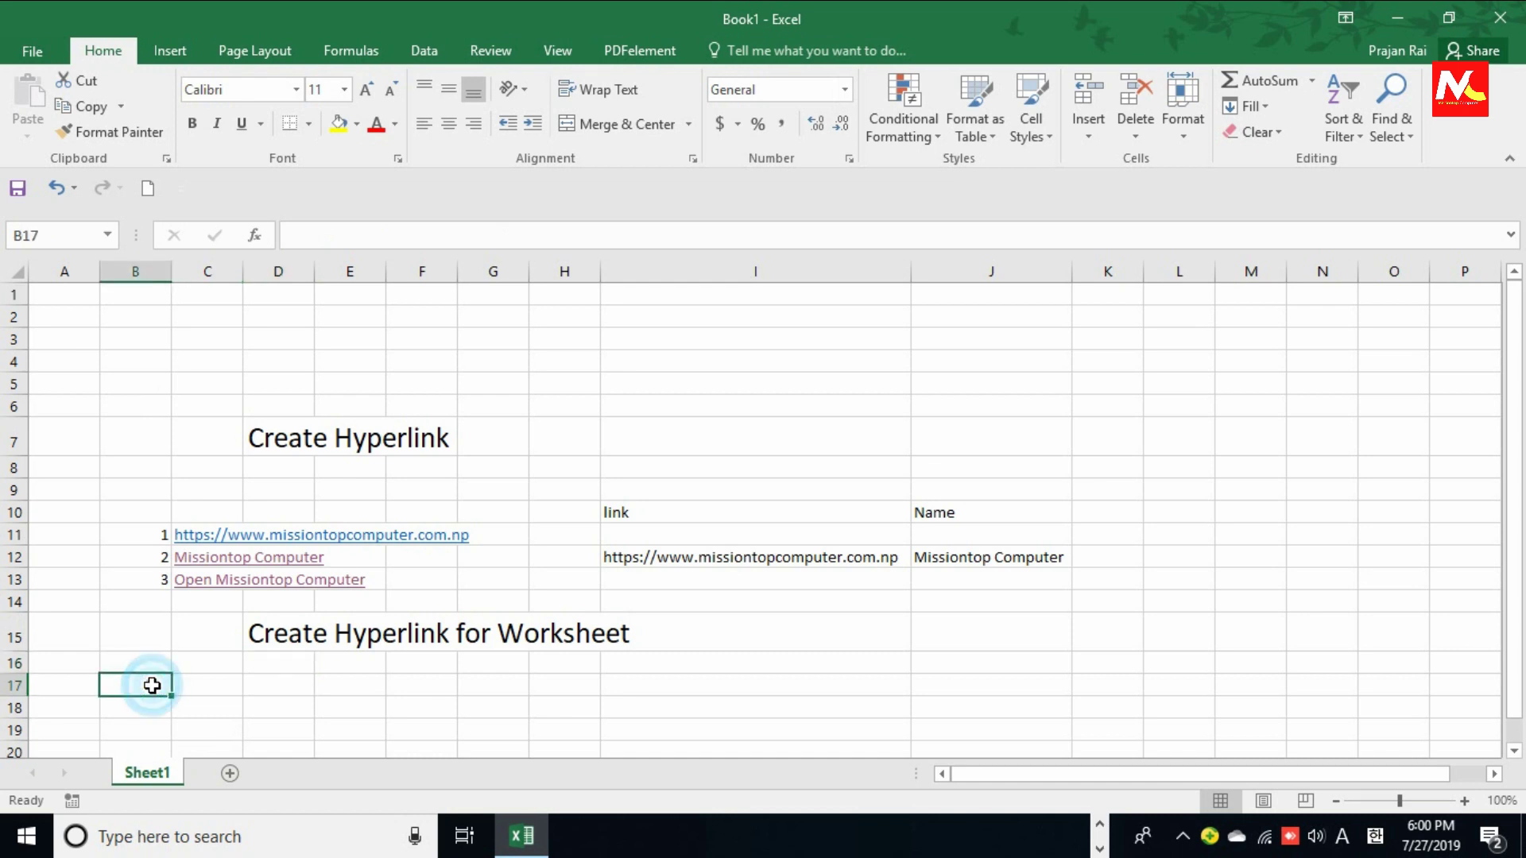
type("1")
key("Return")
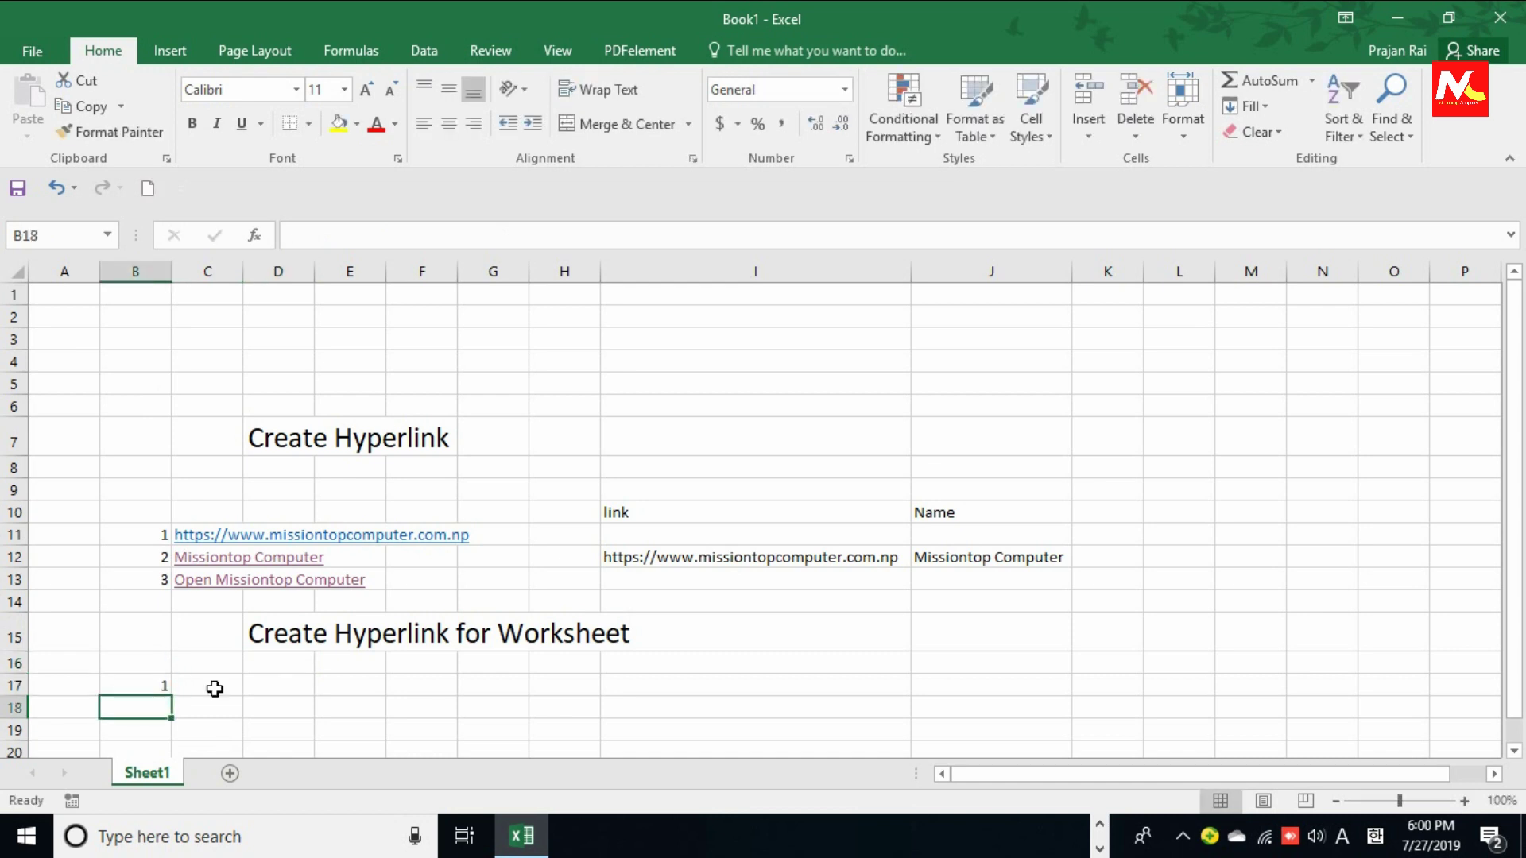
left_click(215, 688)
type("S")
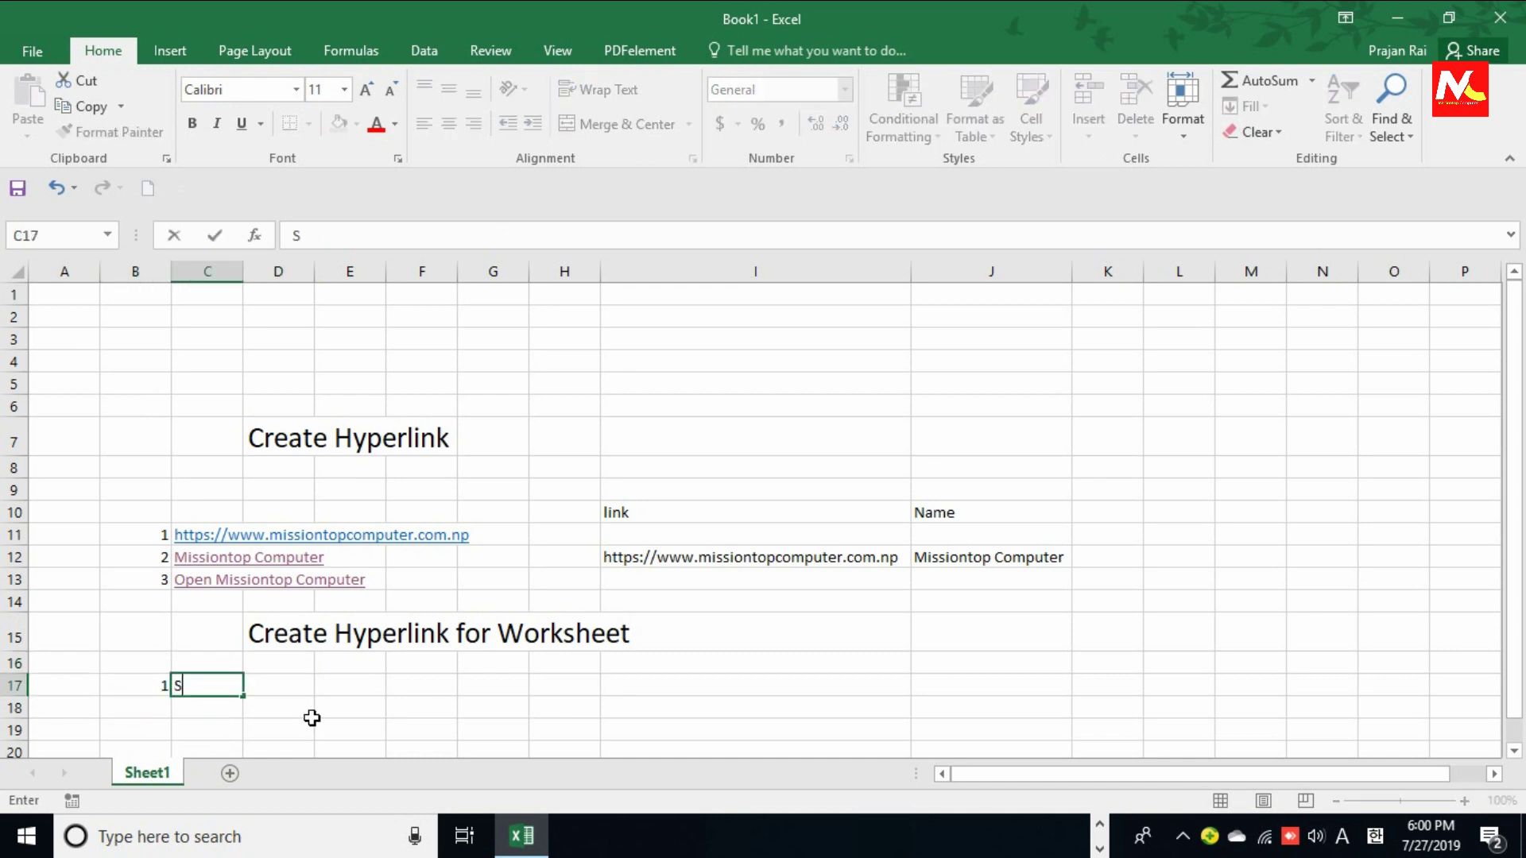
type("tudents")
key("Return")
key("Left")
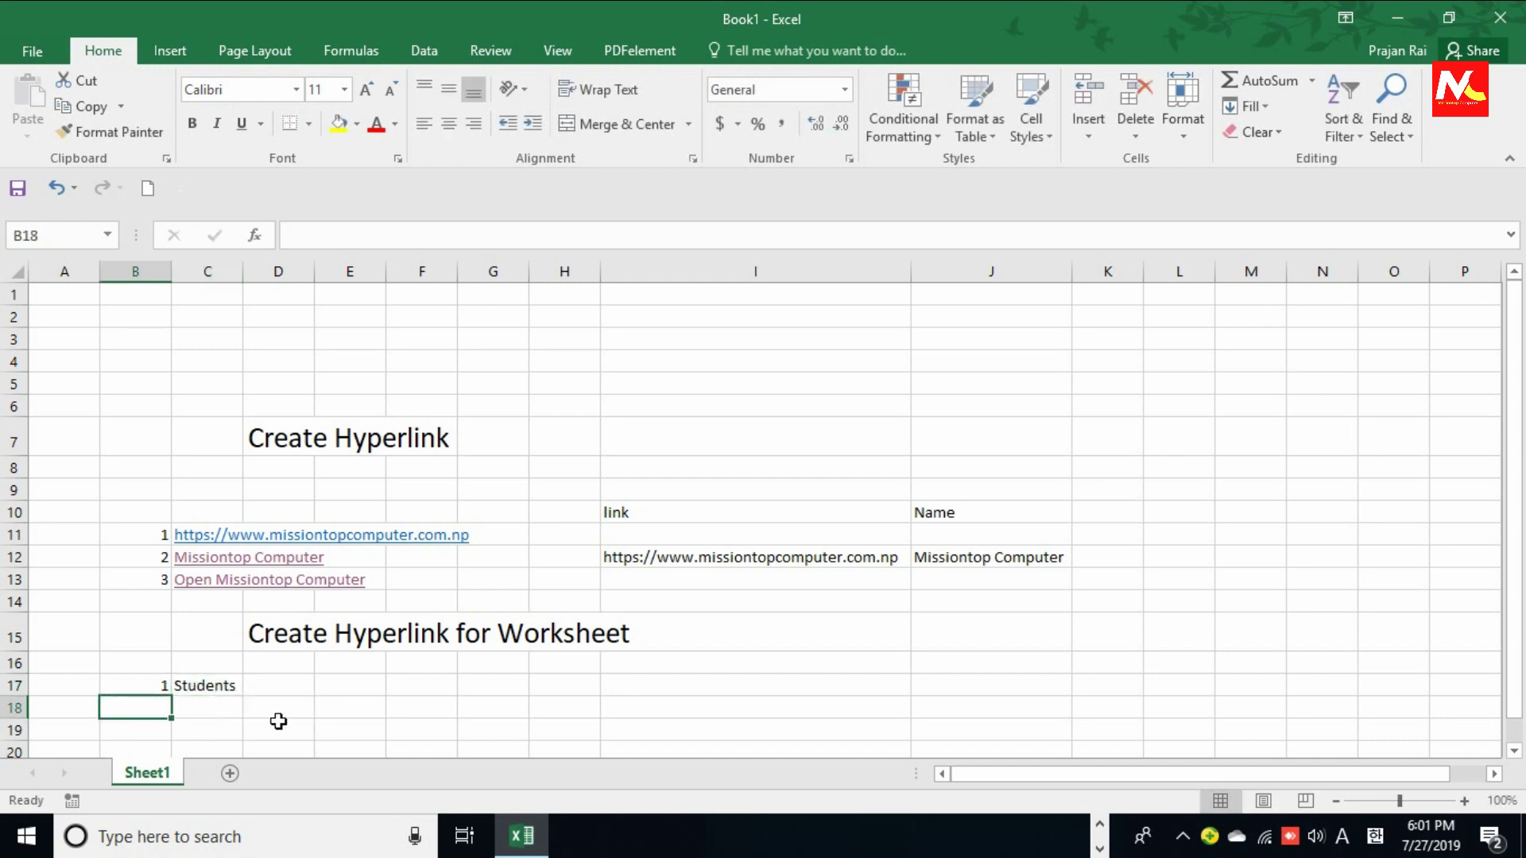
Step: Add a new blank Sheet2 and bring up its tab's options
left_click(280, 713)
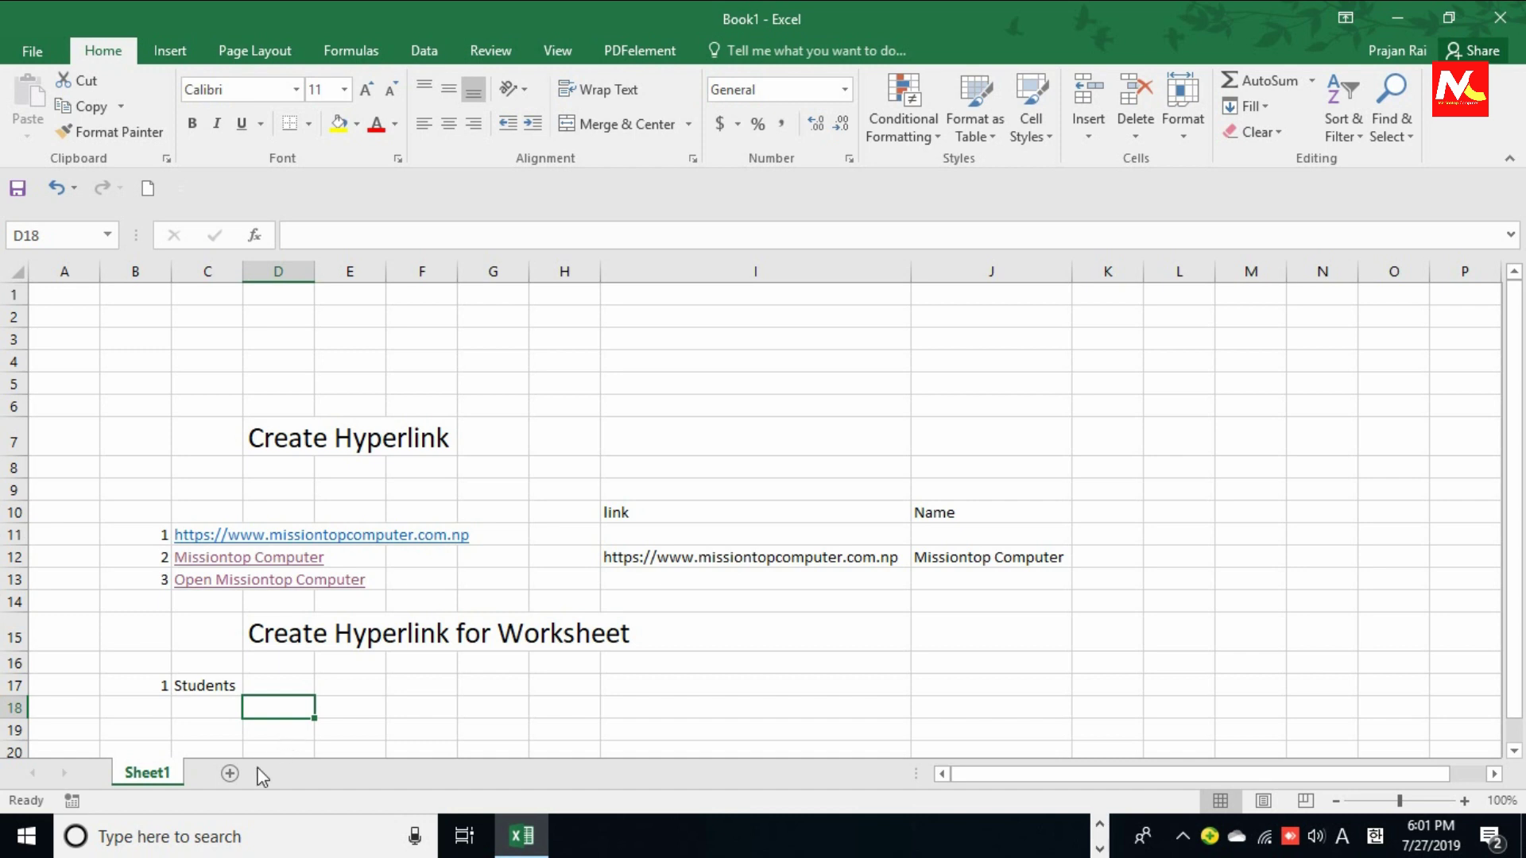
left_click(230, 773)
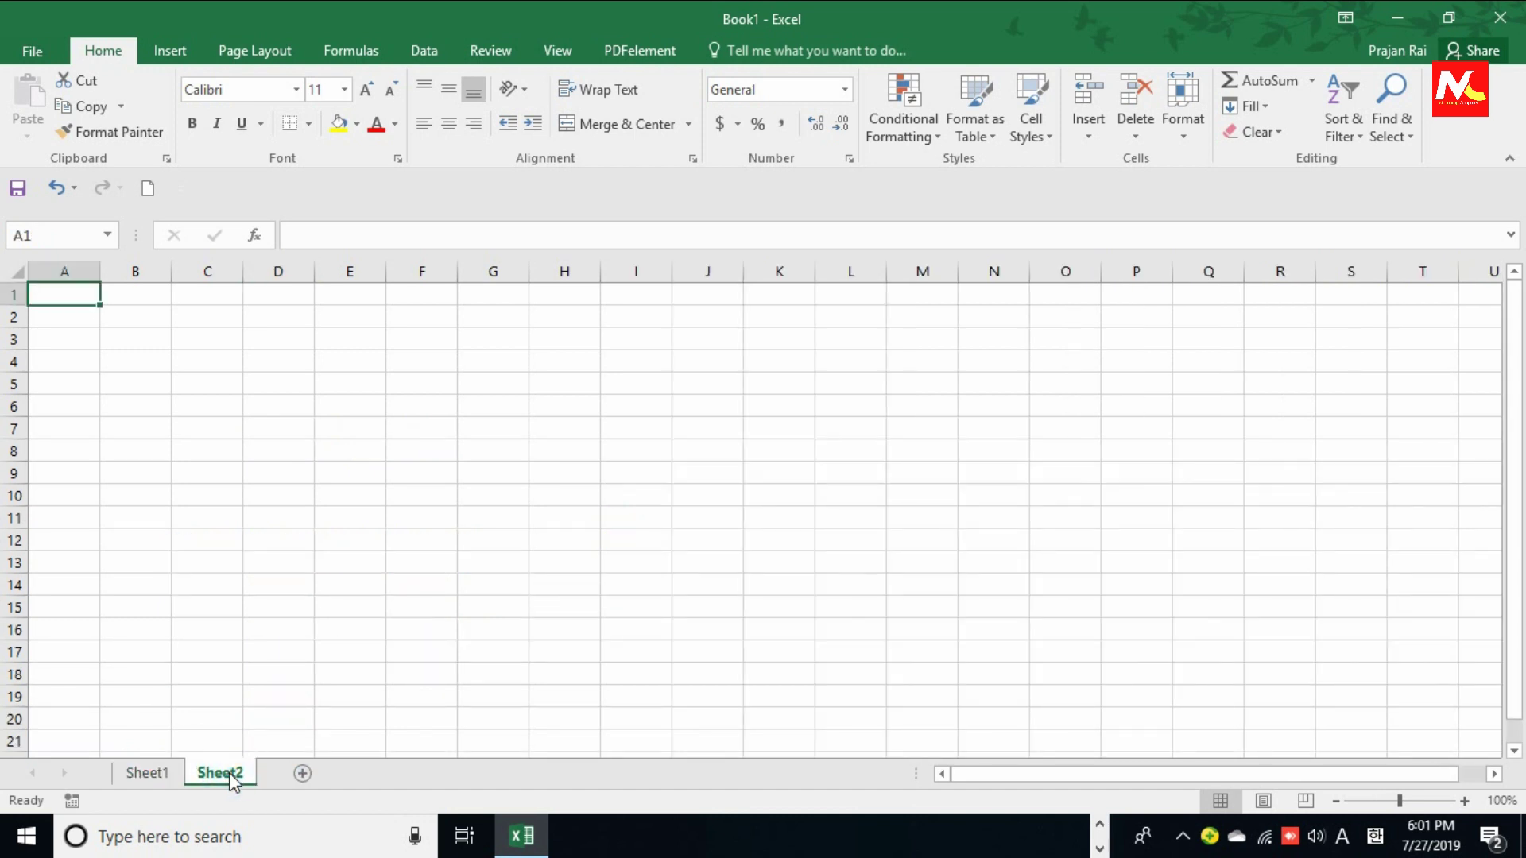
right_click(227, 775)
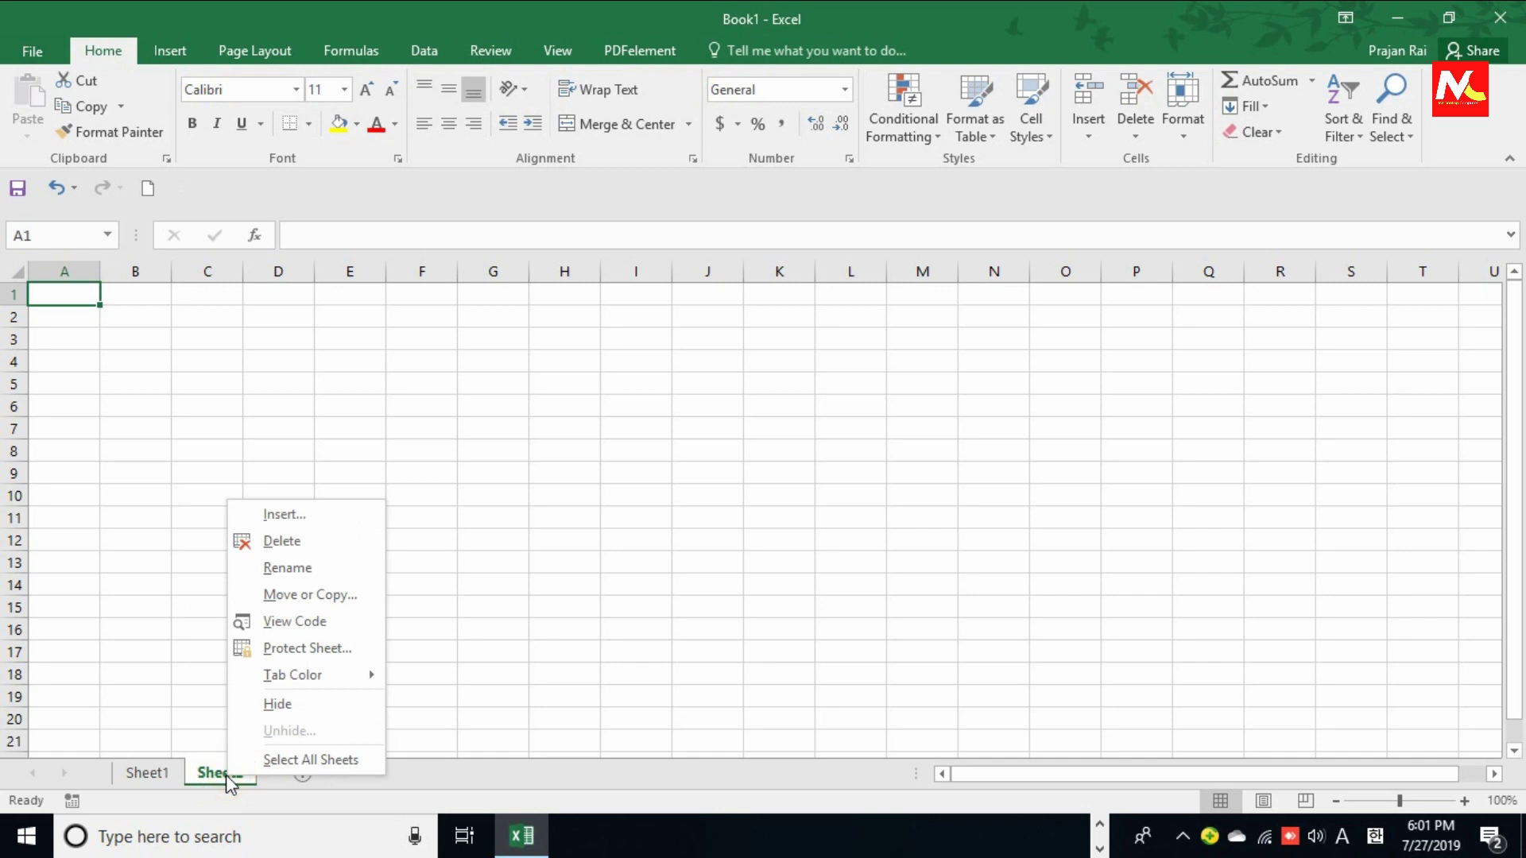
Step: Rename the Sheet2 tab to 'Students Tracking'
left_click(323, 569)
type("St")
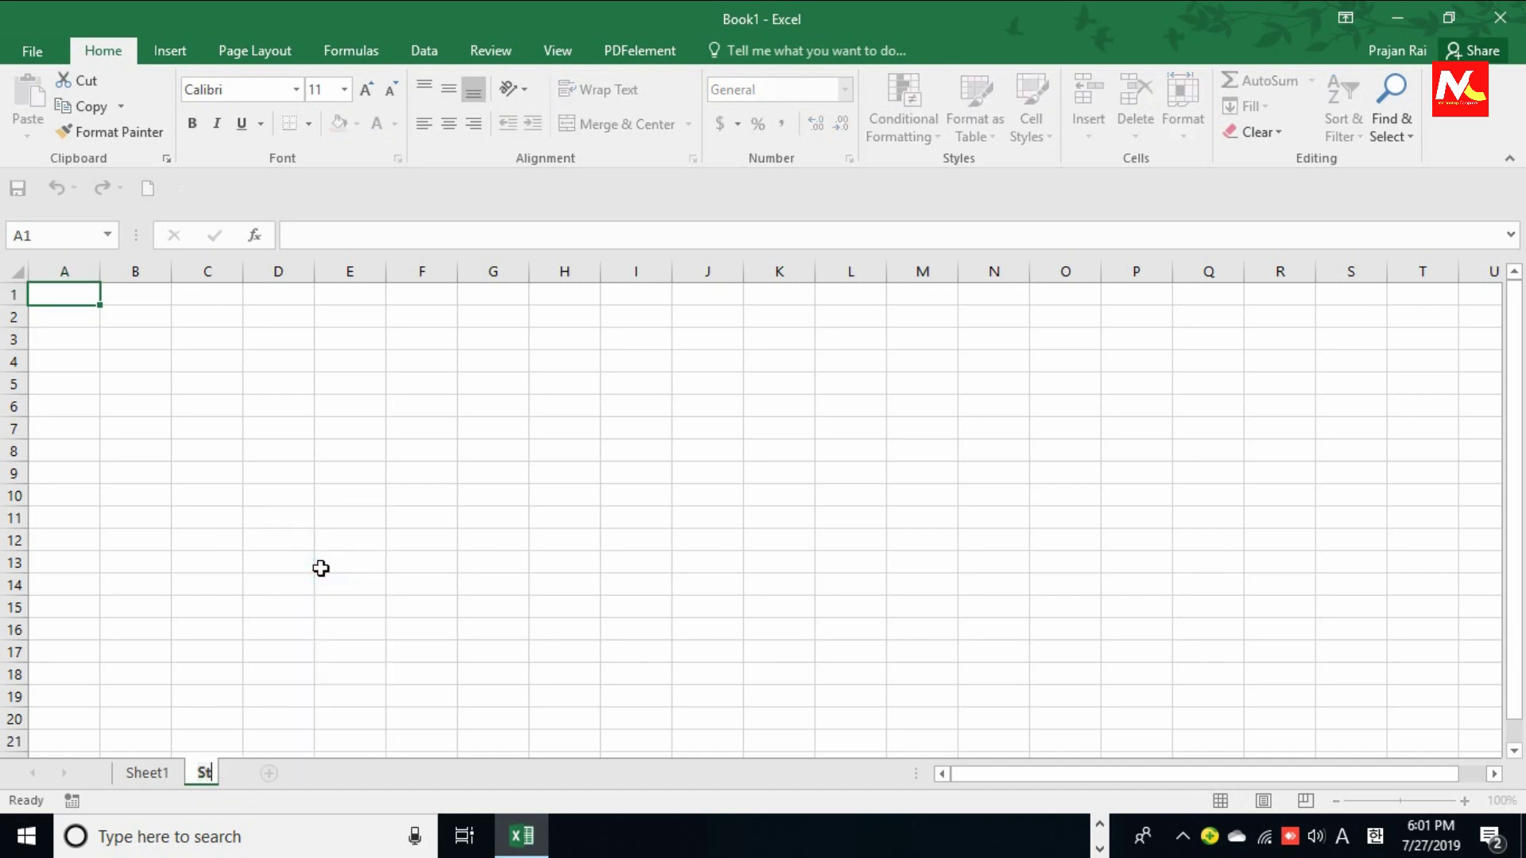
type("udents")
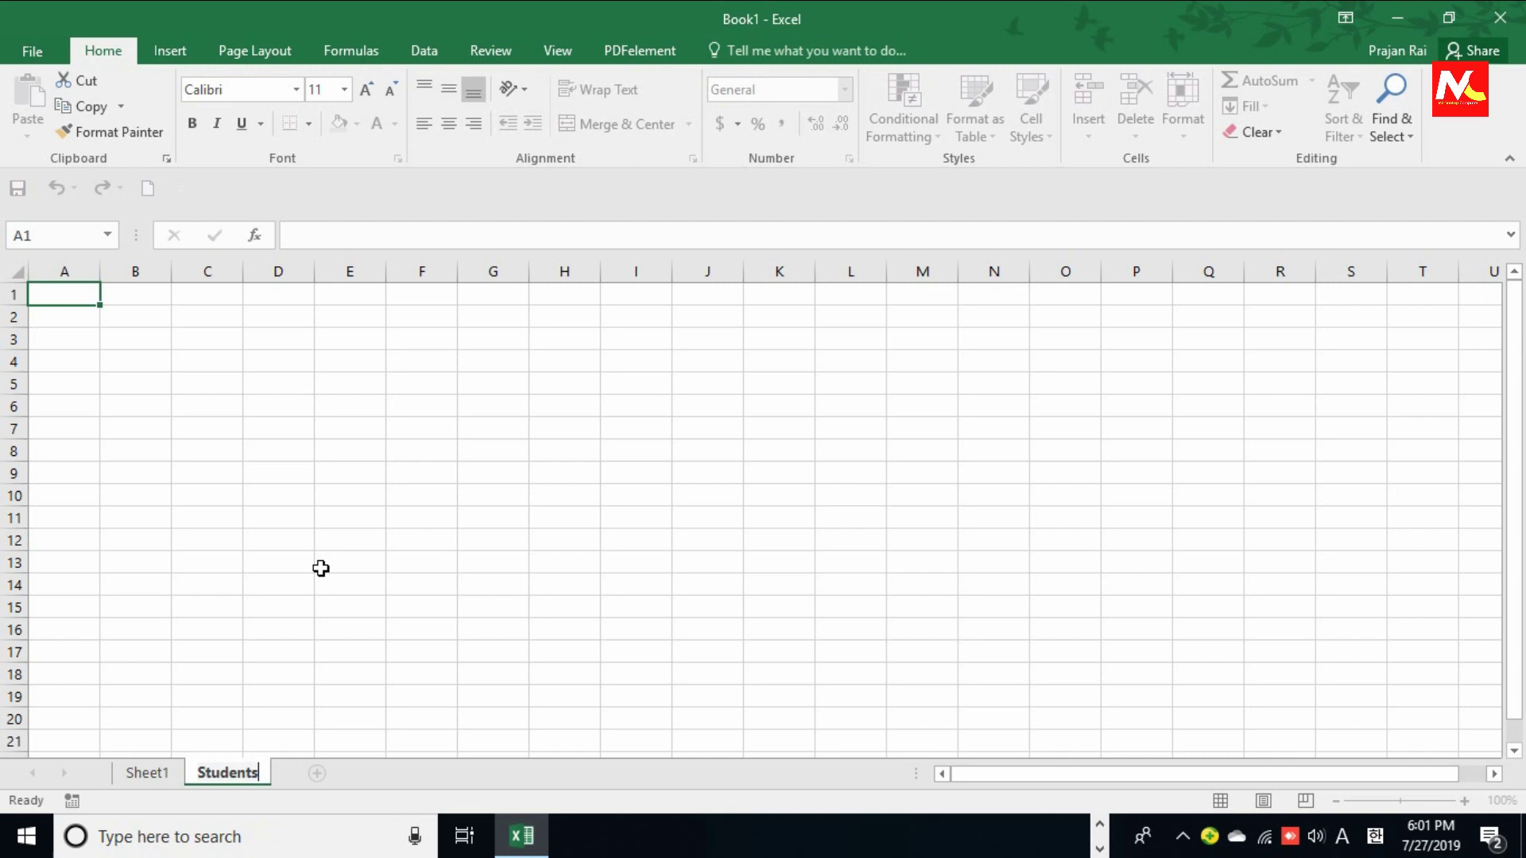
key("Return")
type("Tra")
key("Return")
type("ck")
key("Return")
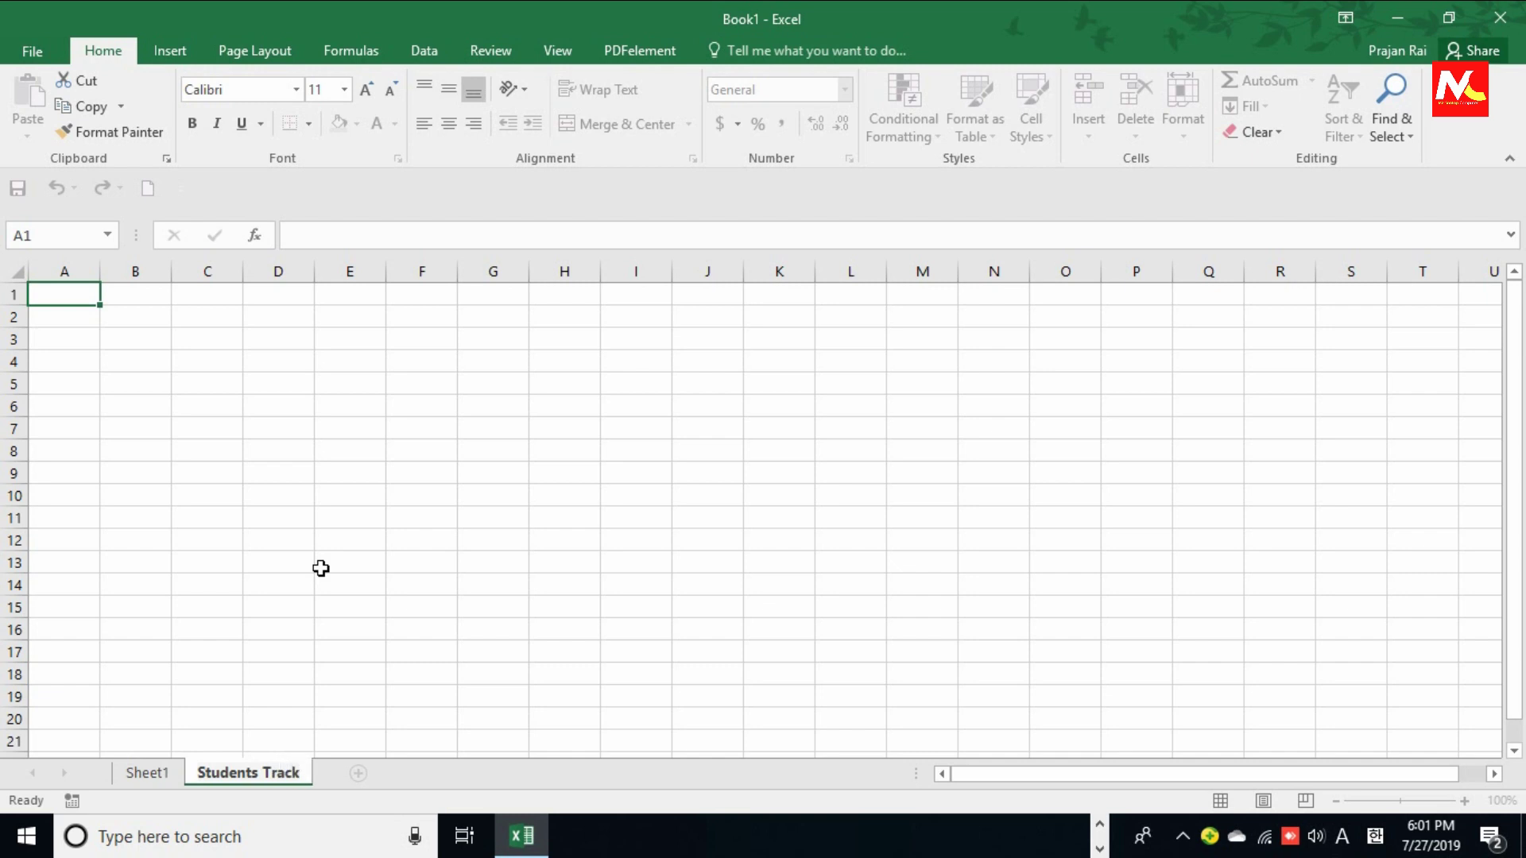
type("ing")
key("Return")
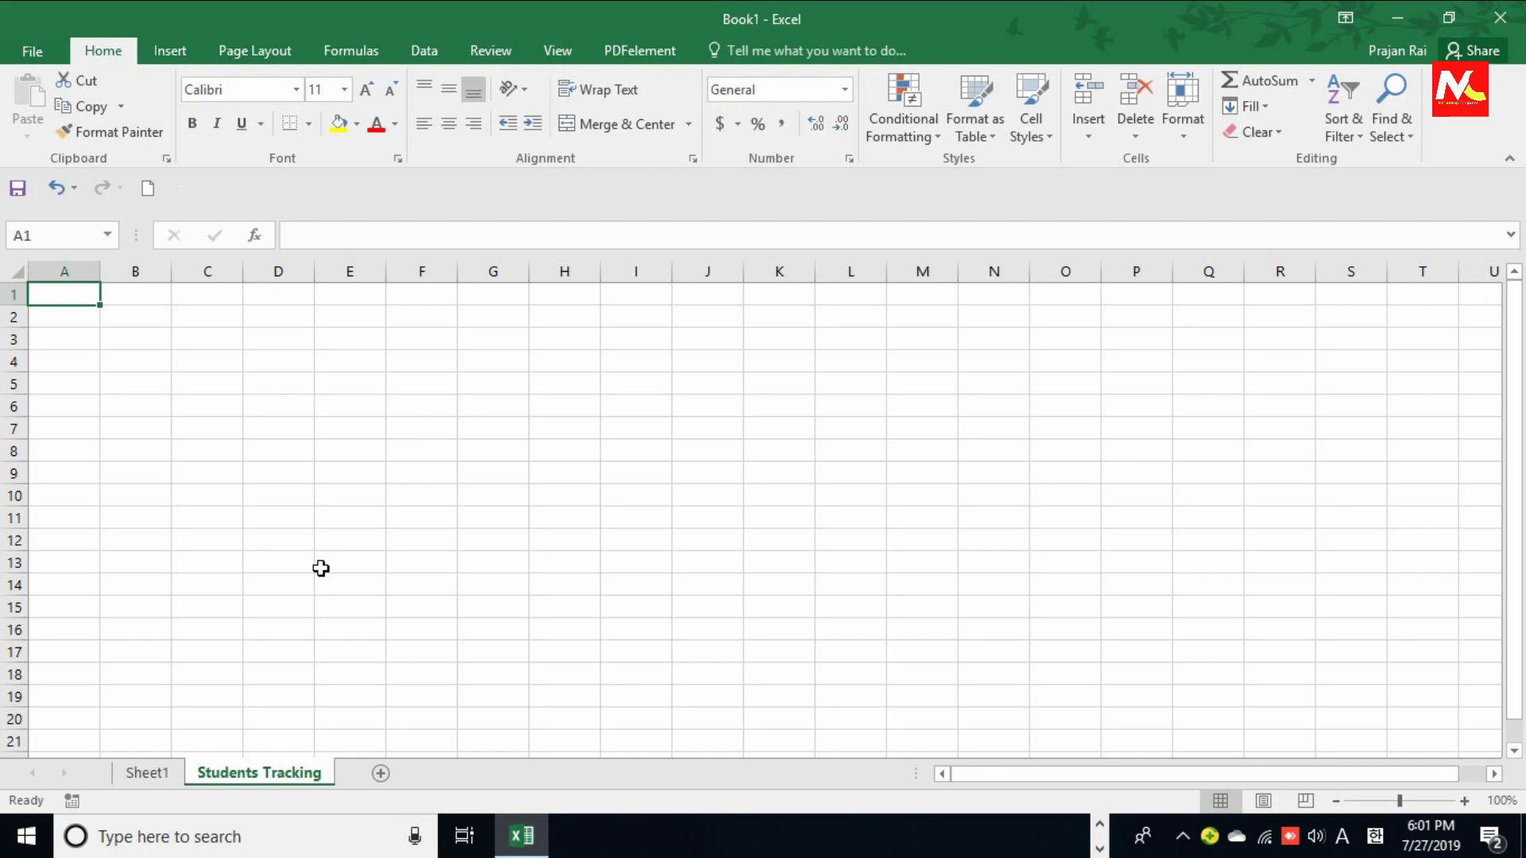
Step: On Sheet1, hyperlink the Students cell C17 to the Students Tracking sheet (Place in This Document)
left_click(146, 773)
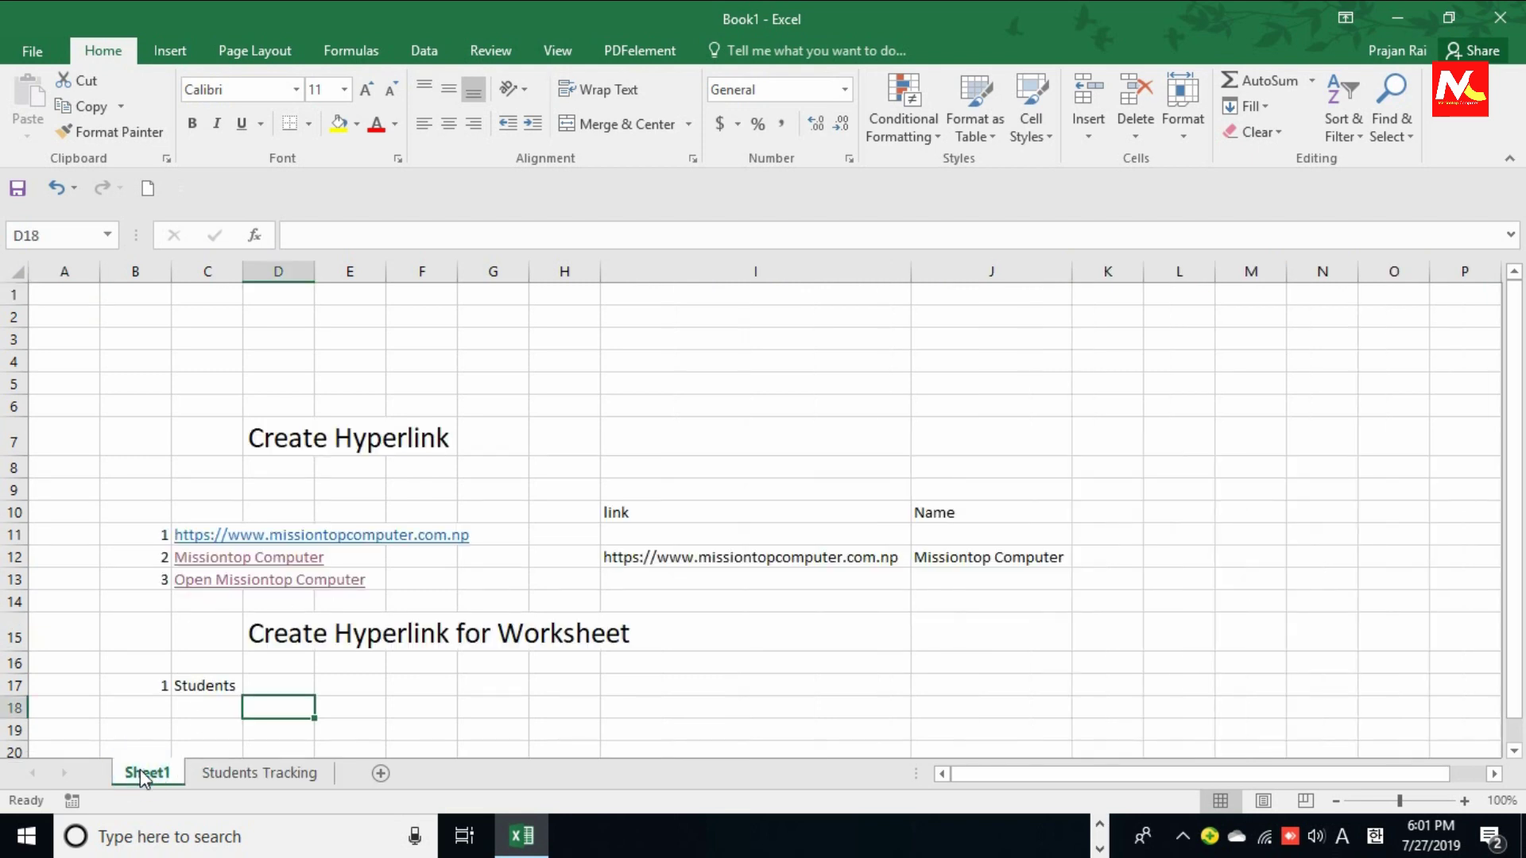
left_click(218, 687)
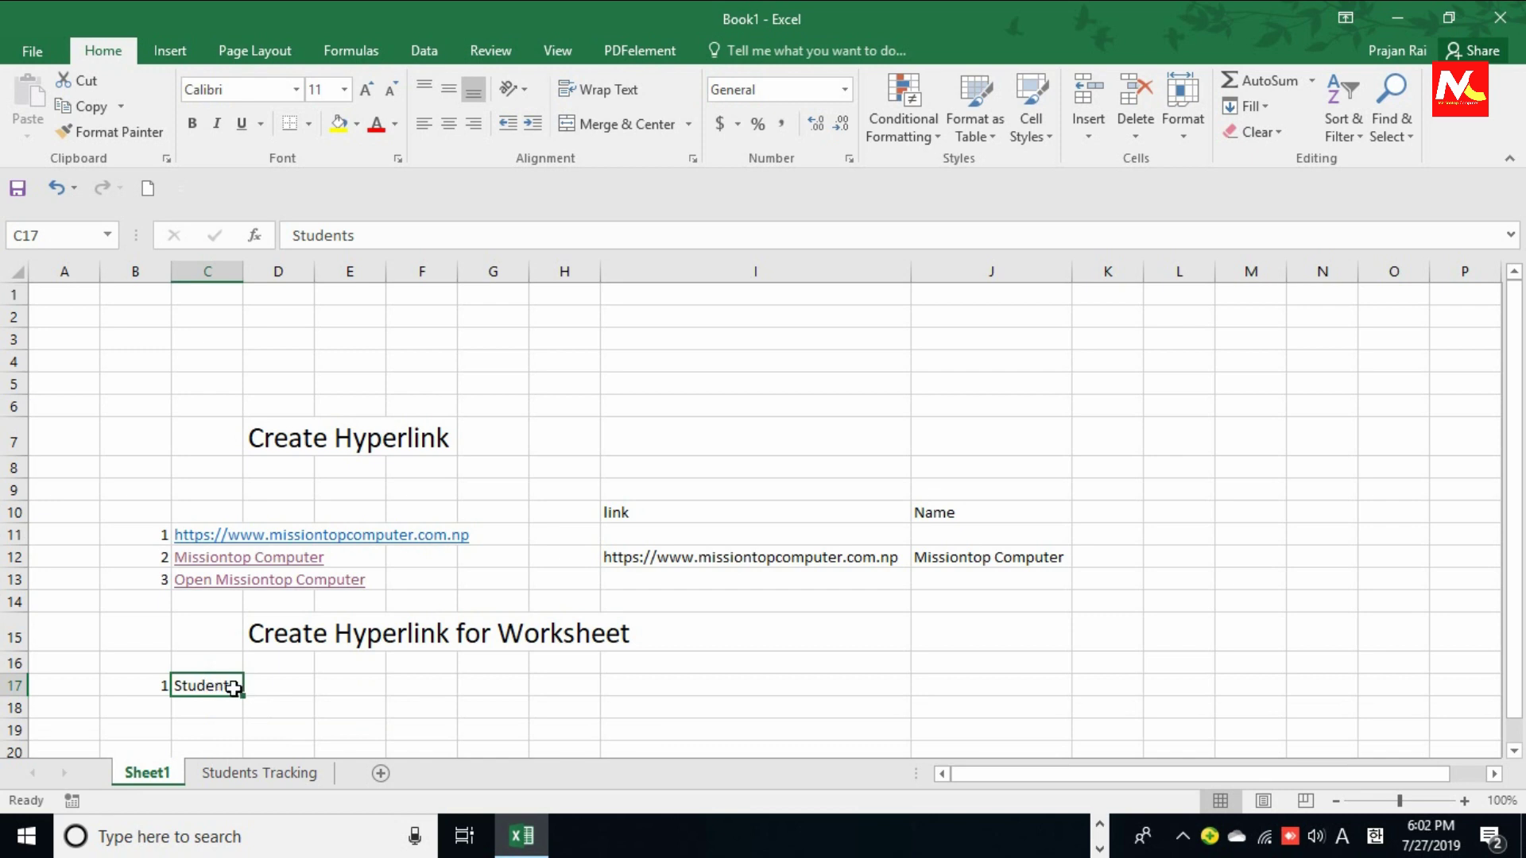
right_click(226, 689)
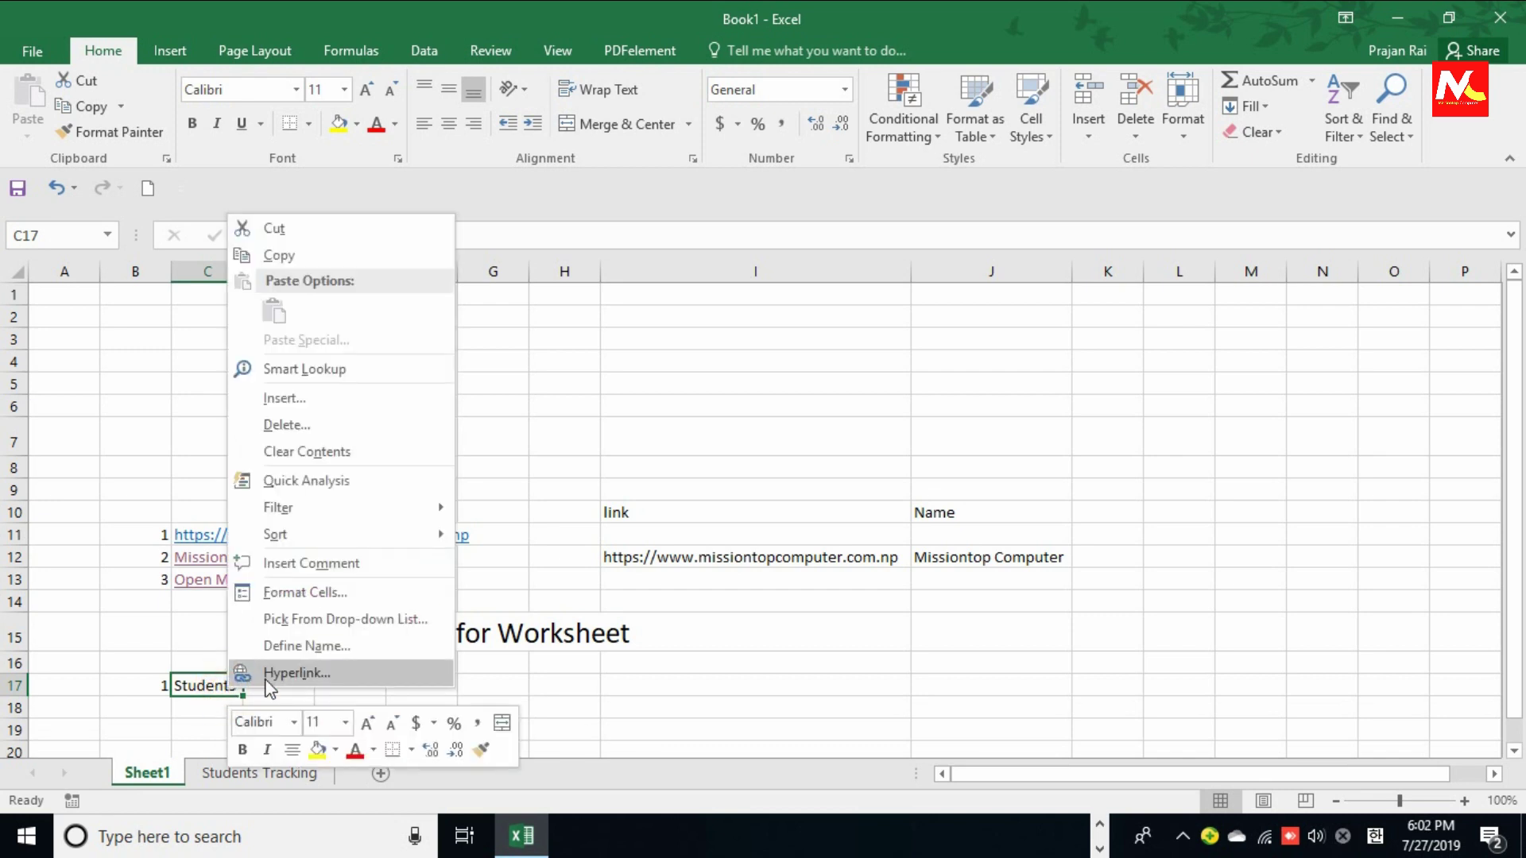
left_click(357, 677)
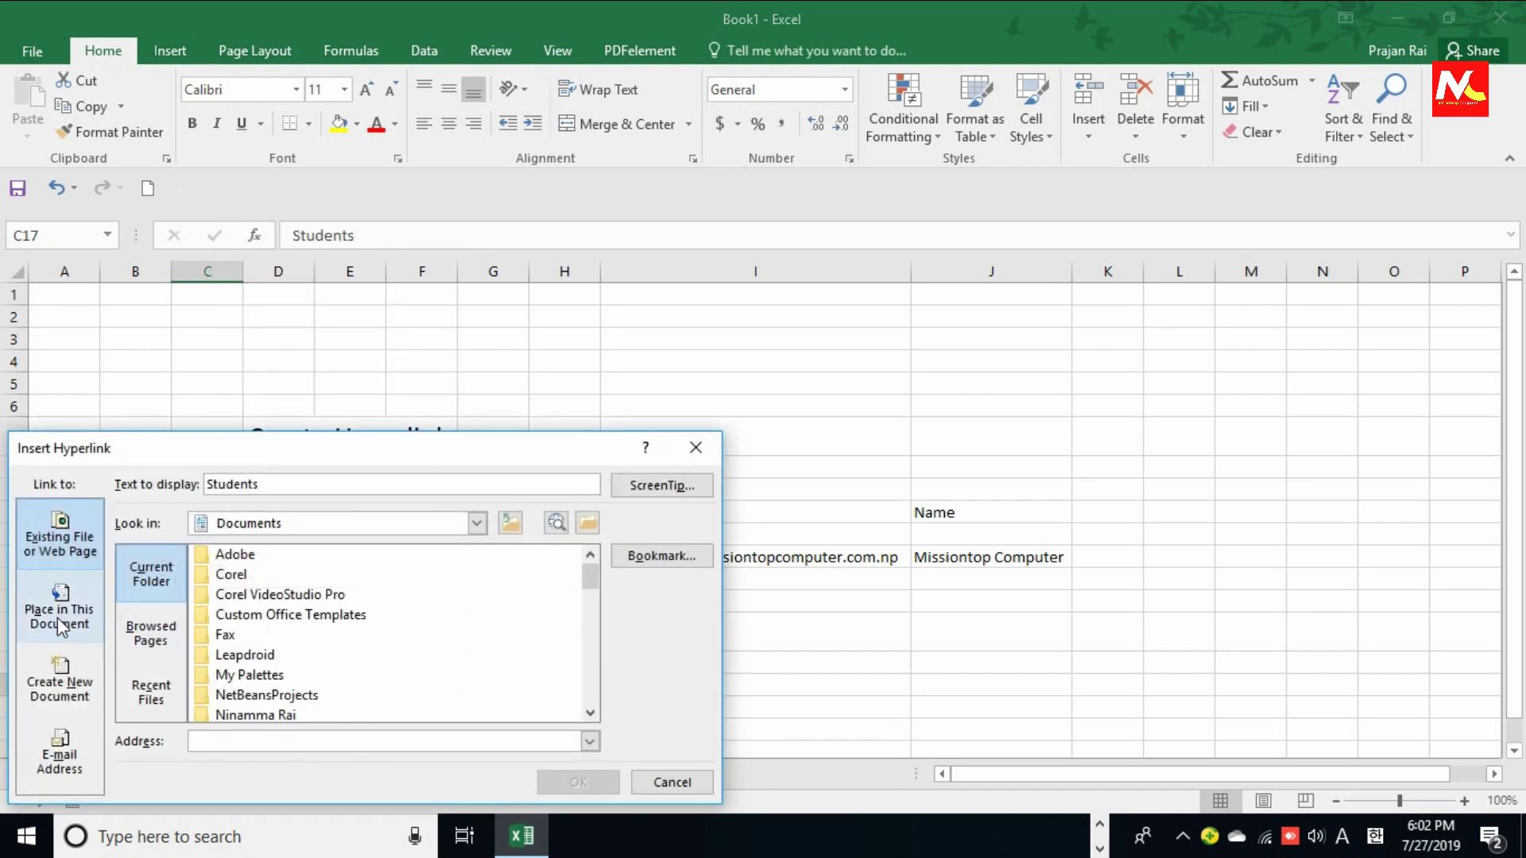
left_click(84, 631)
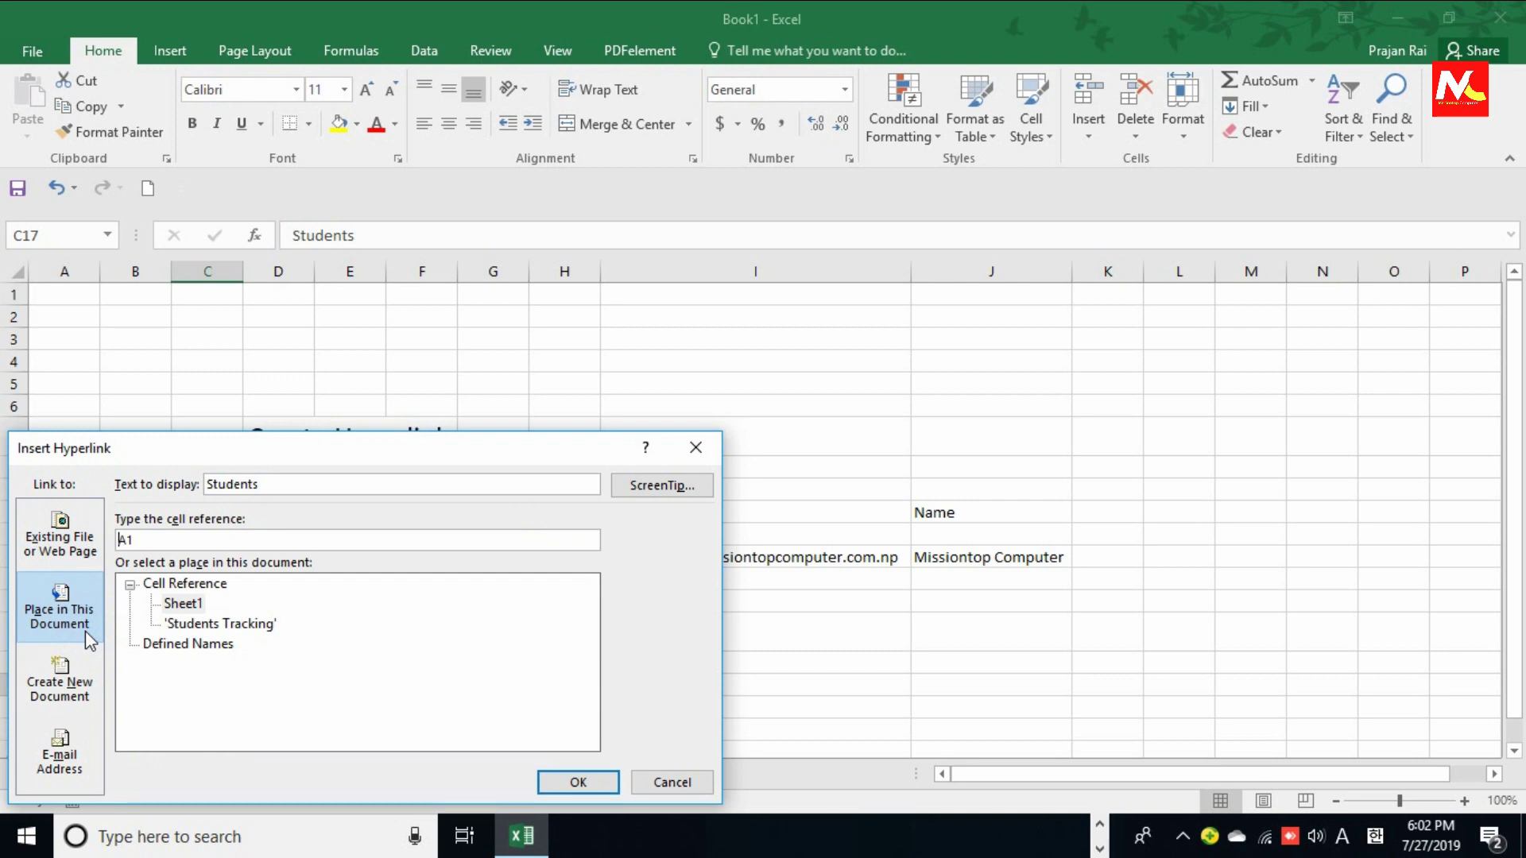
left_click(240, 625)
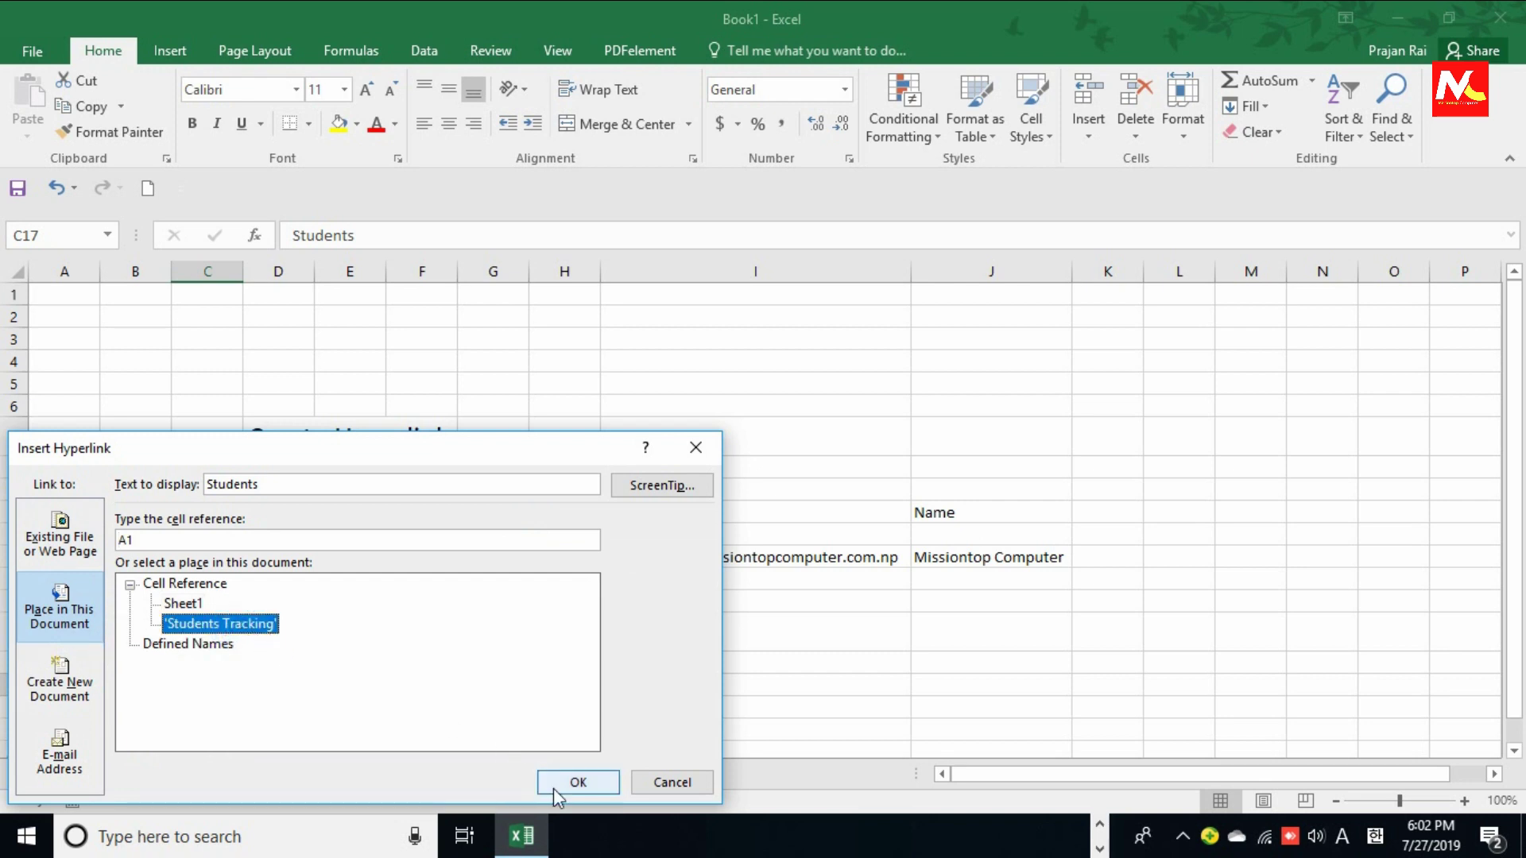
left_click(602, 783)
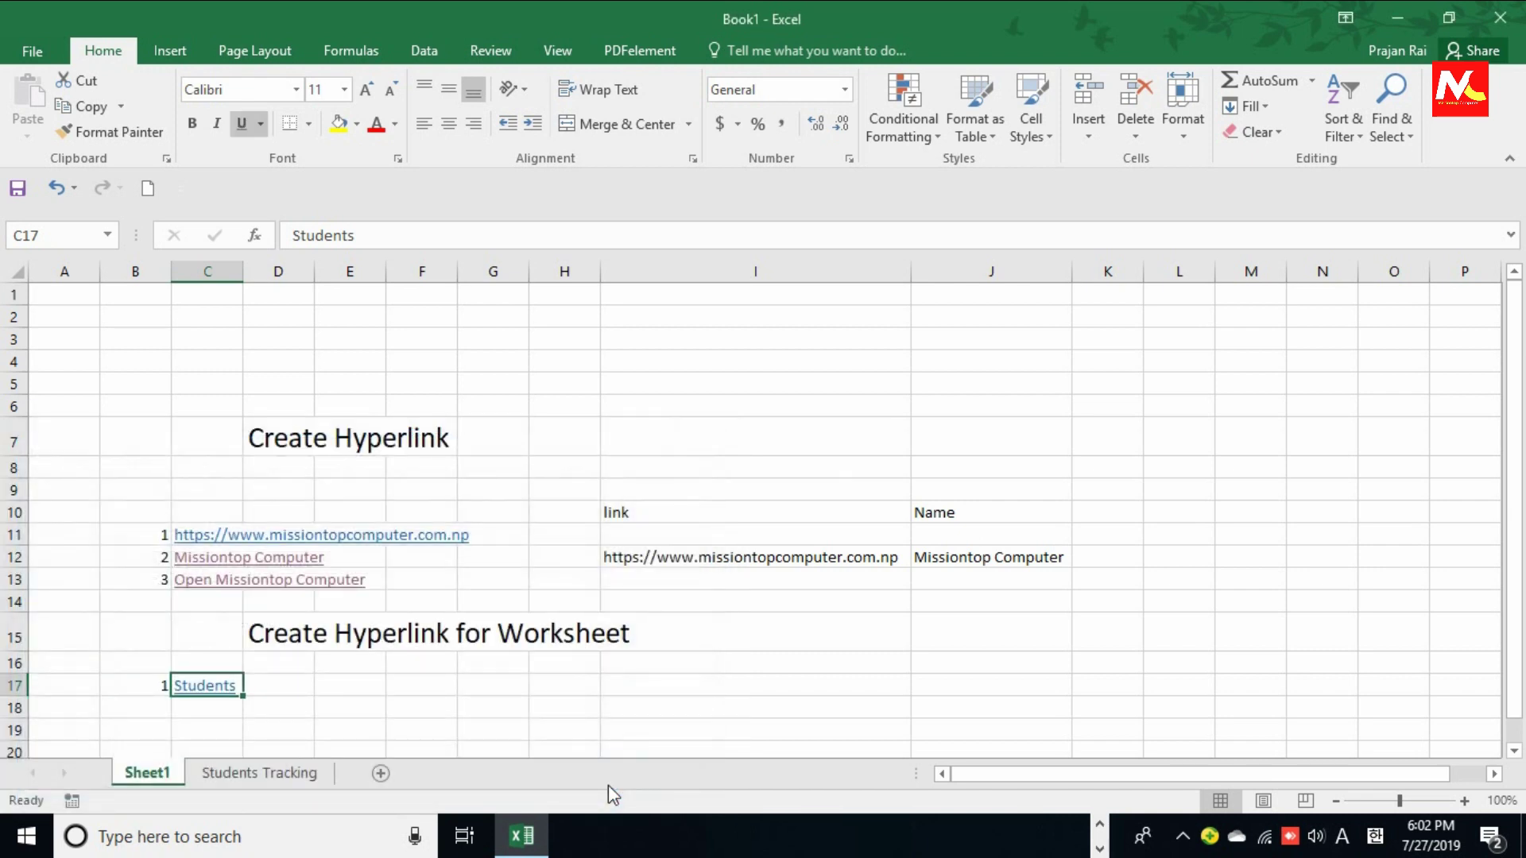
left_click(381, 727)
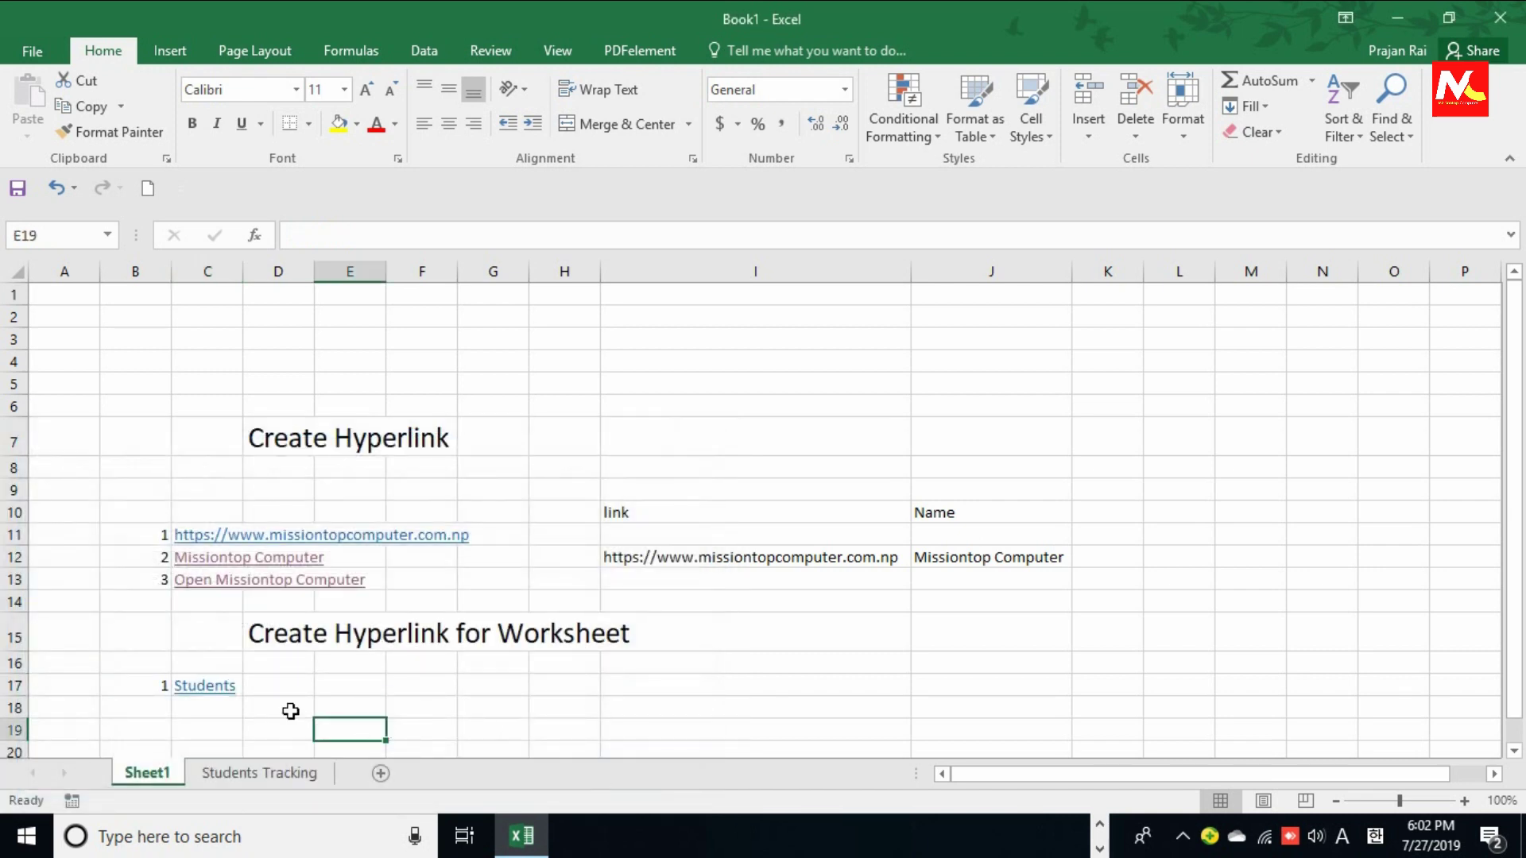
Step: Follow the Students link and enter 'Home' in cell D19 of Students Tracking
left_click(226, 691)
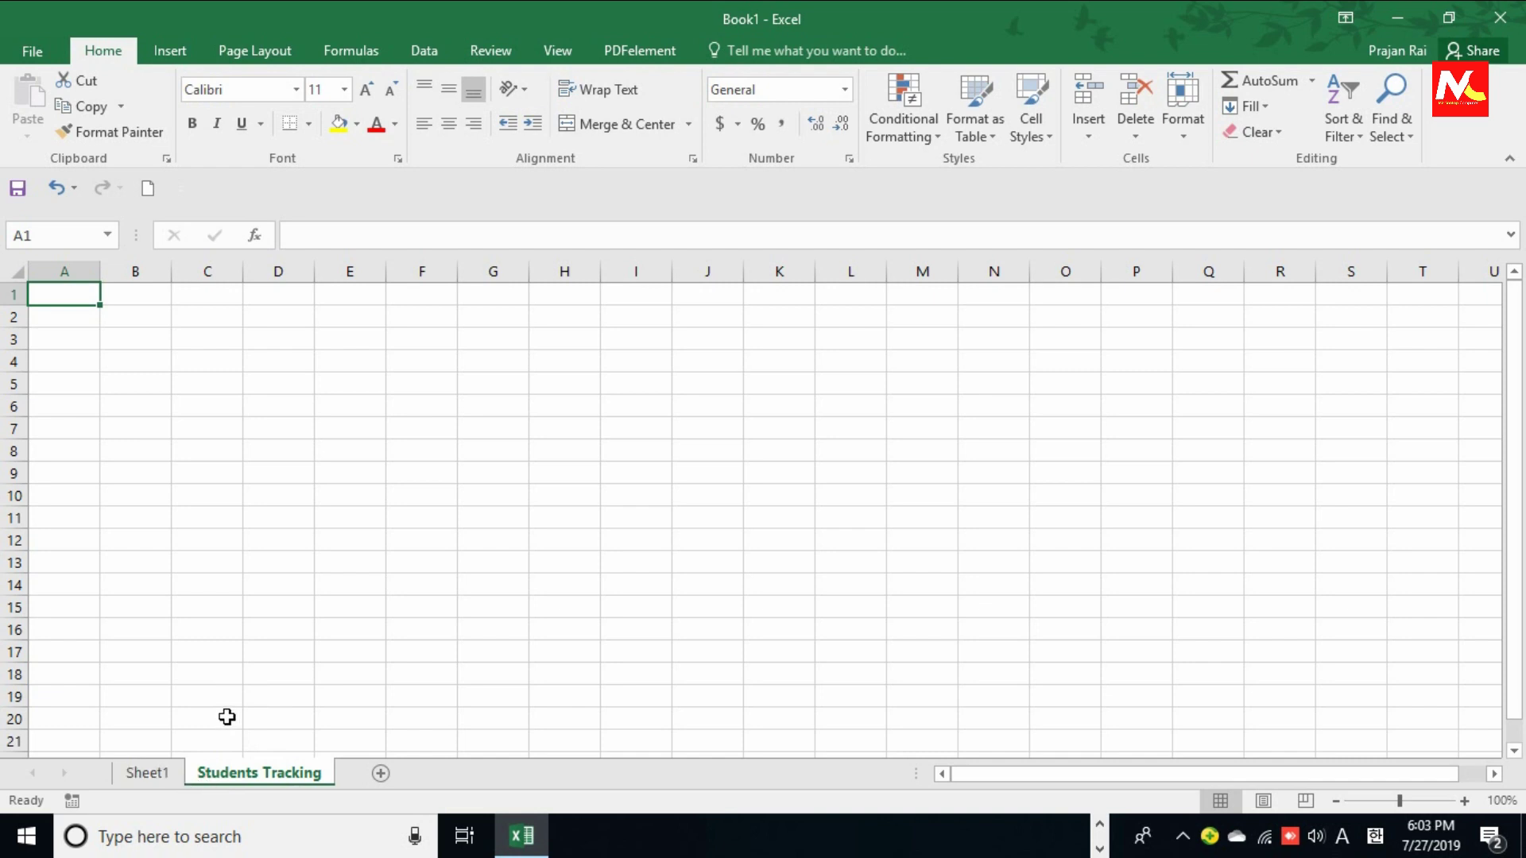
left_click(271, 693)
type("H")
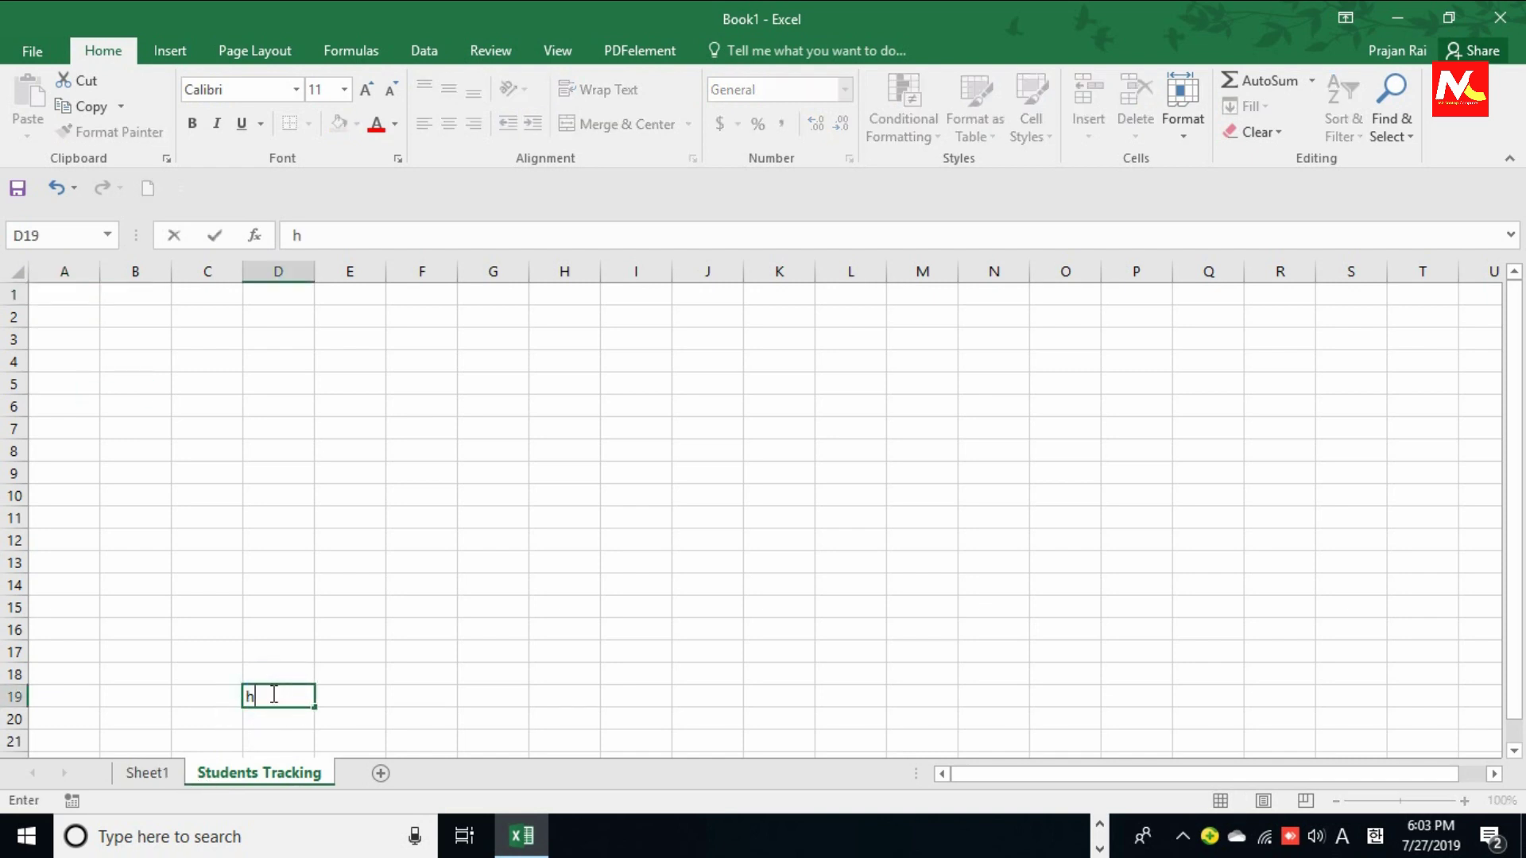
type("ome")
key("Home")
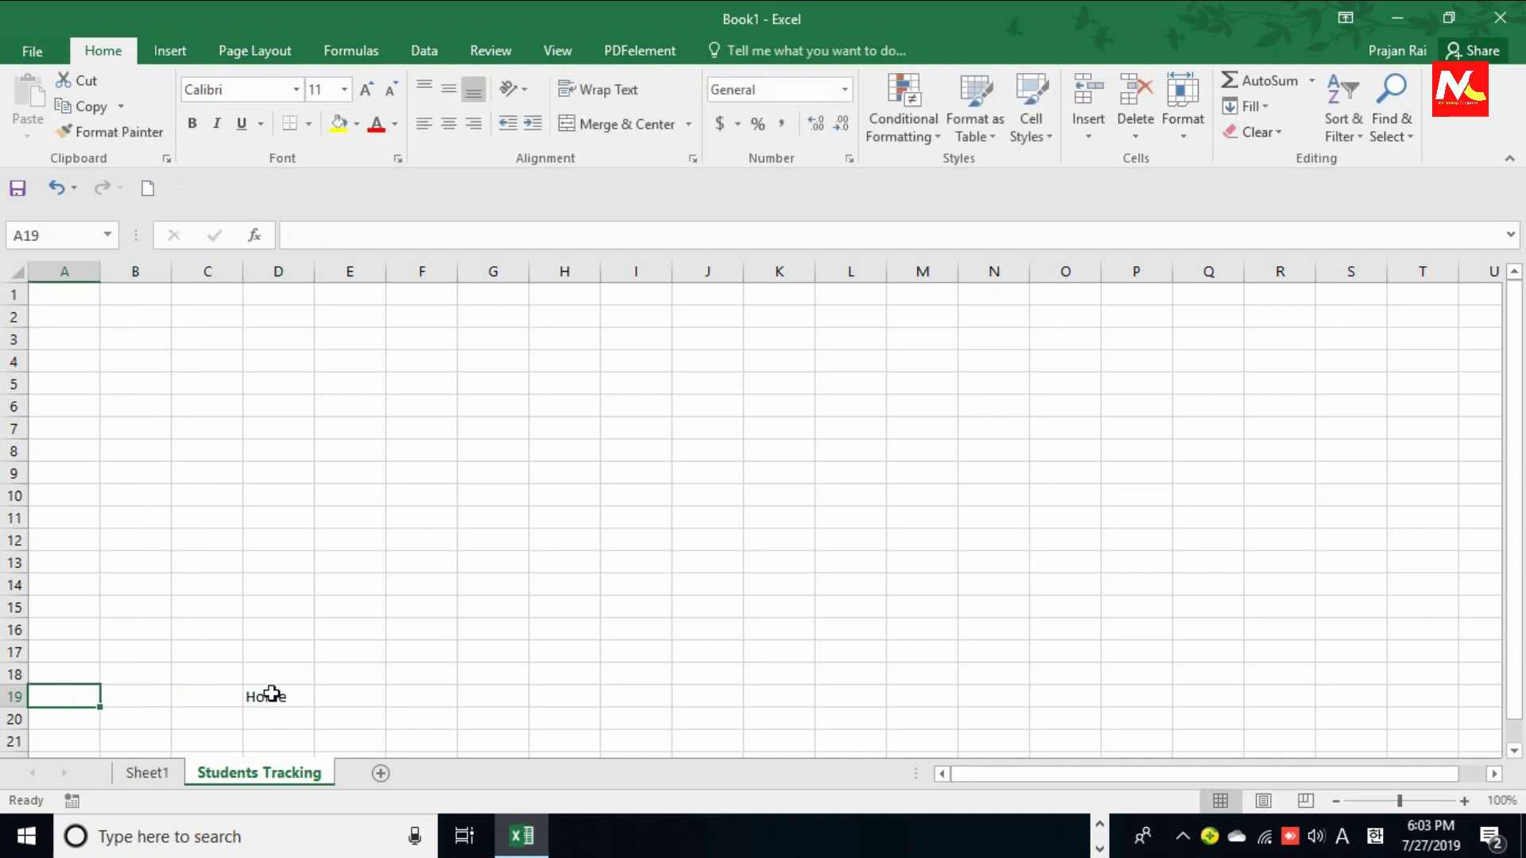
Step: Hyperlink the Home cell D19 to Sheet1 and follow it back to Sheet1
left_click(289, 699)
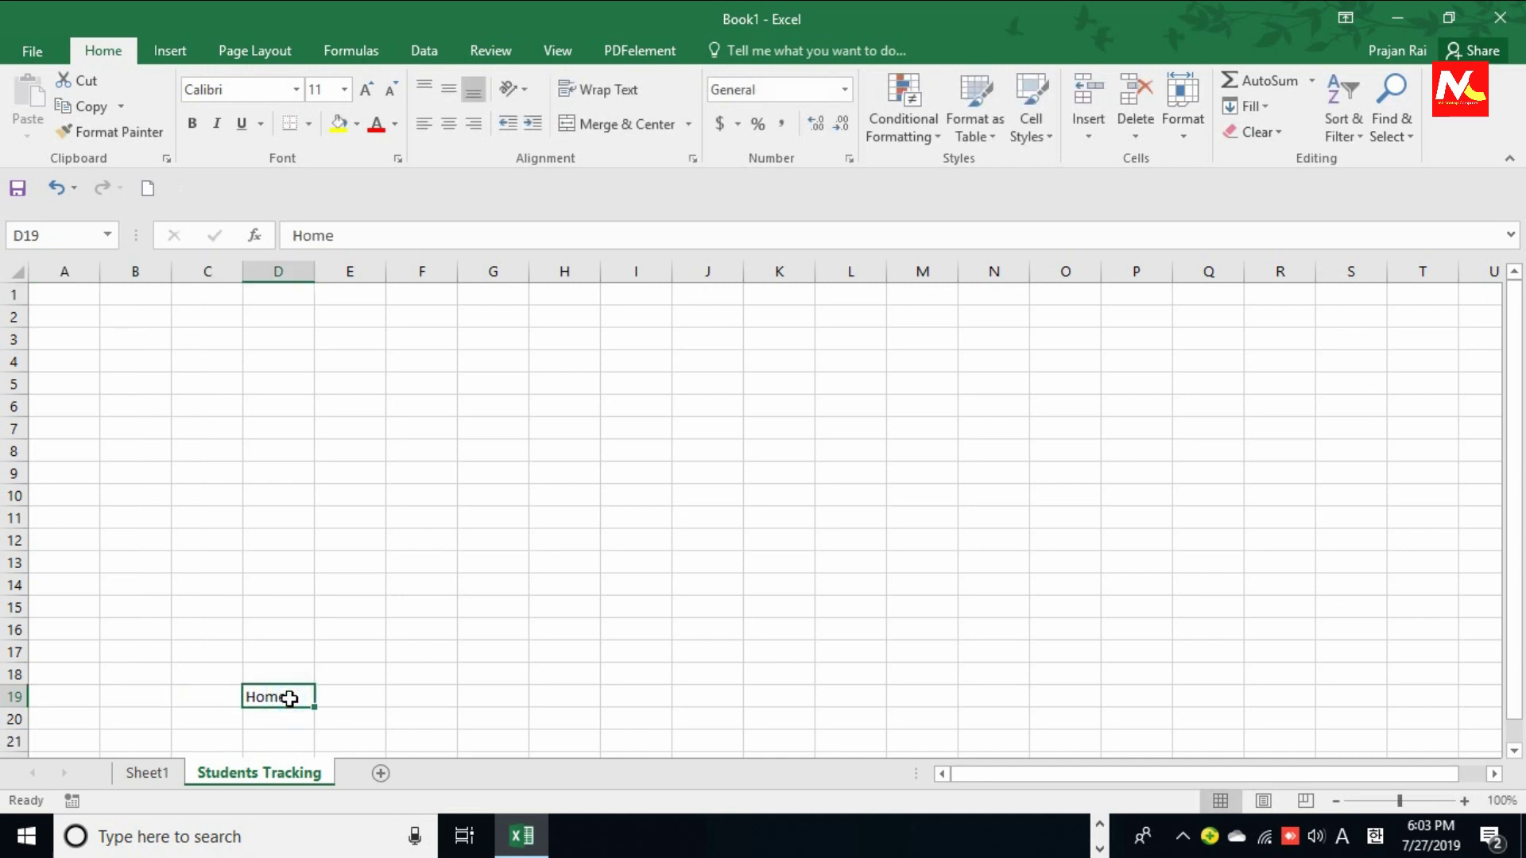
right_click(288, 698)
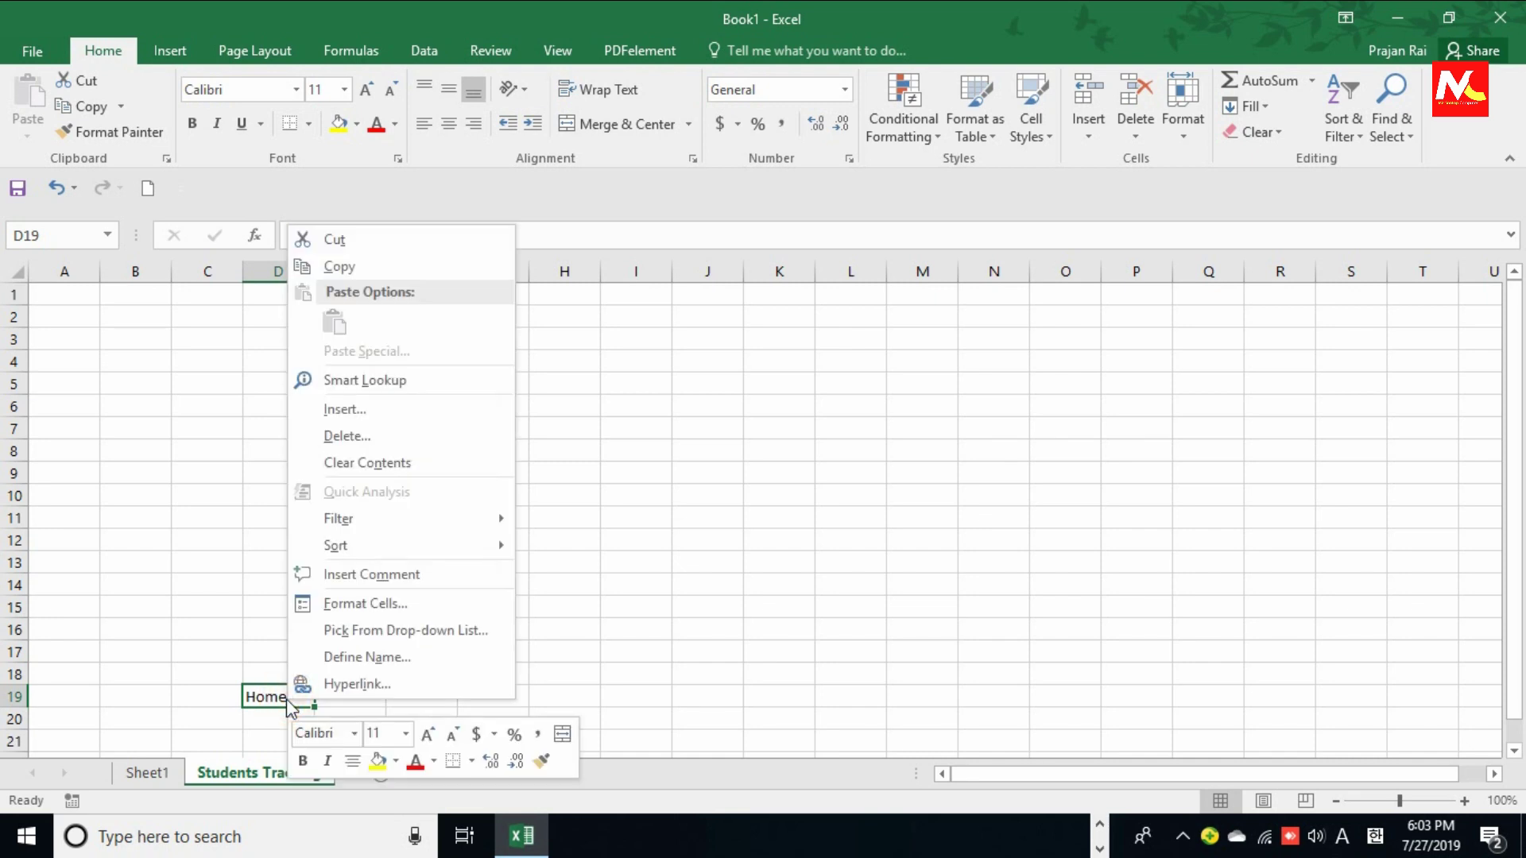
left_click(427, 699)
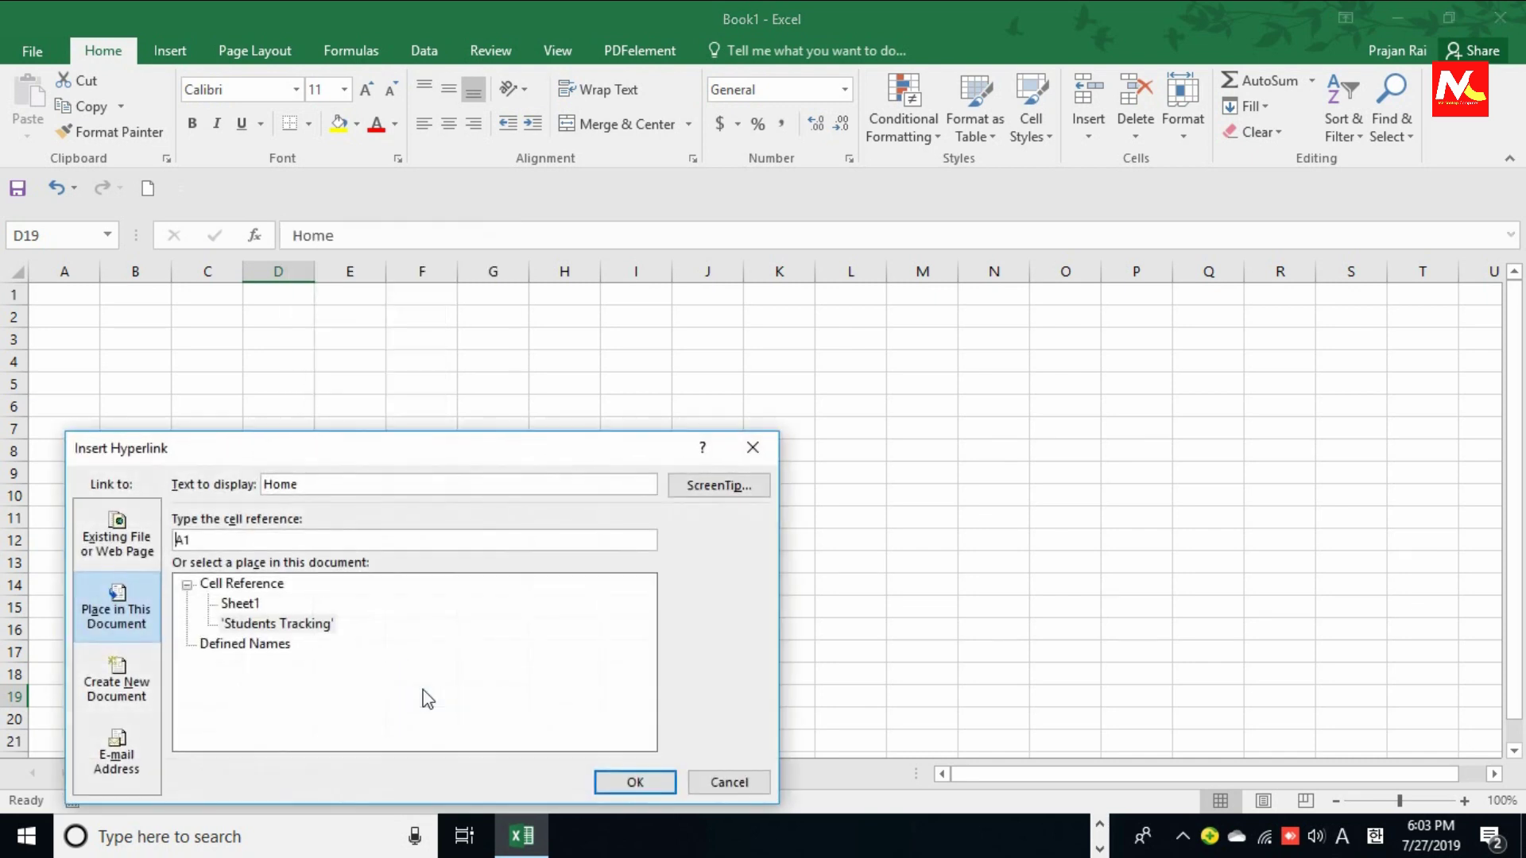
left_click(244, 607)
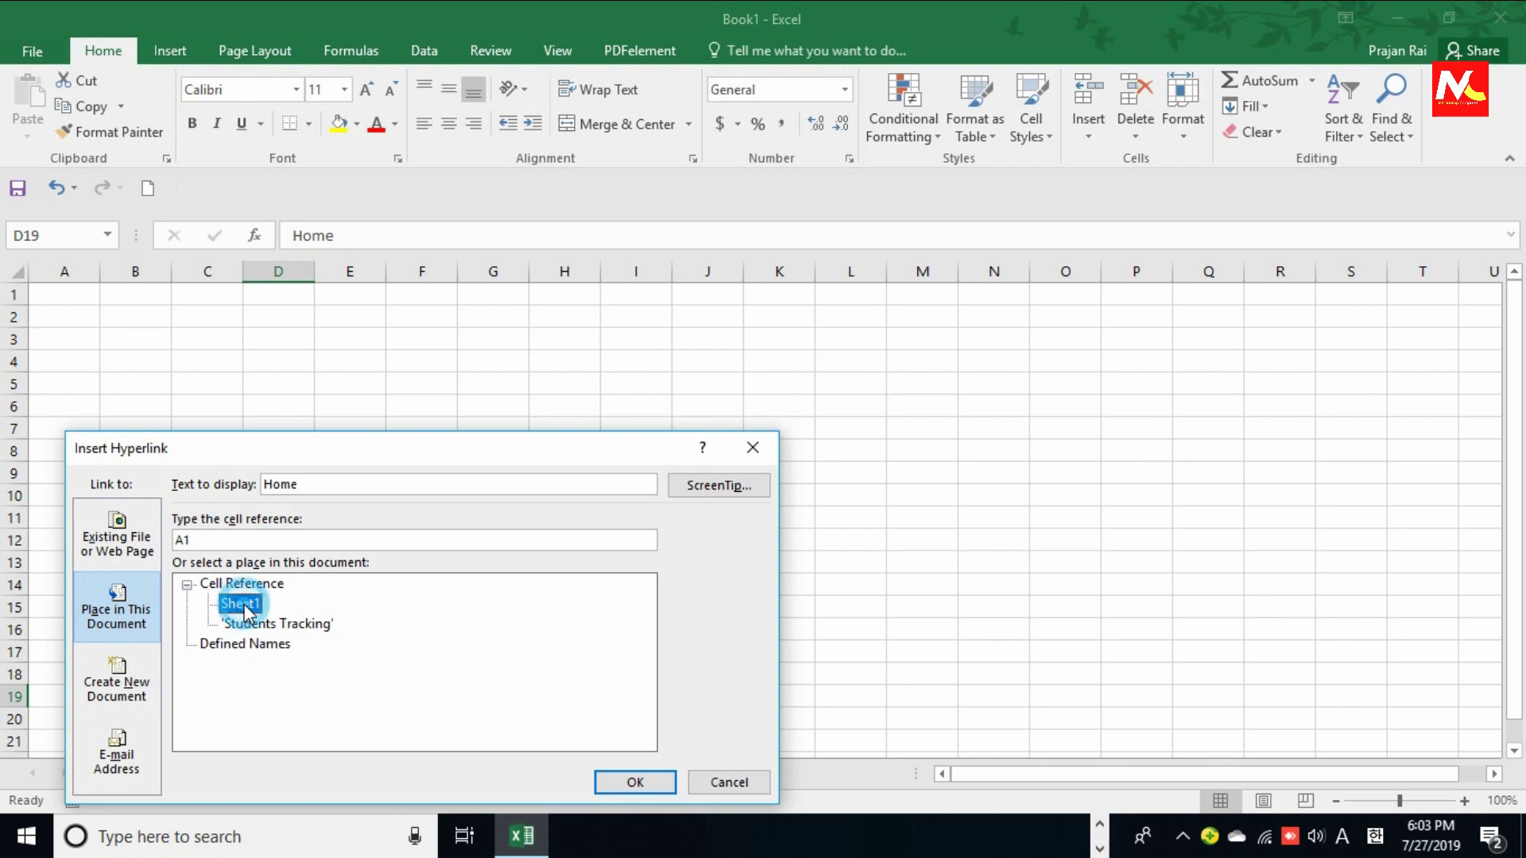
left_click(650, 782)
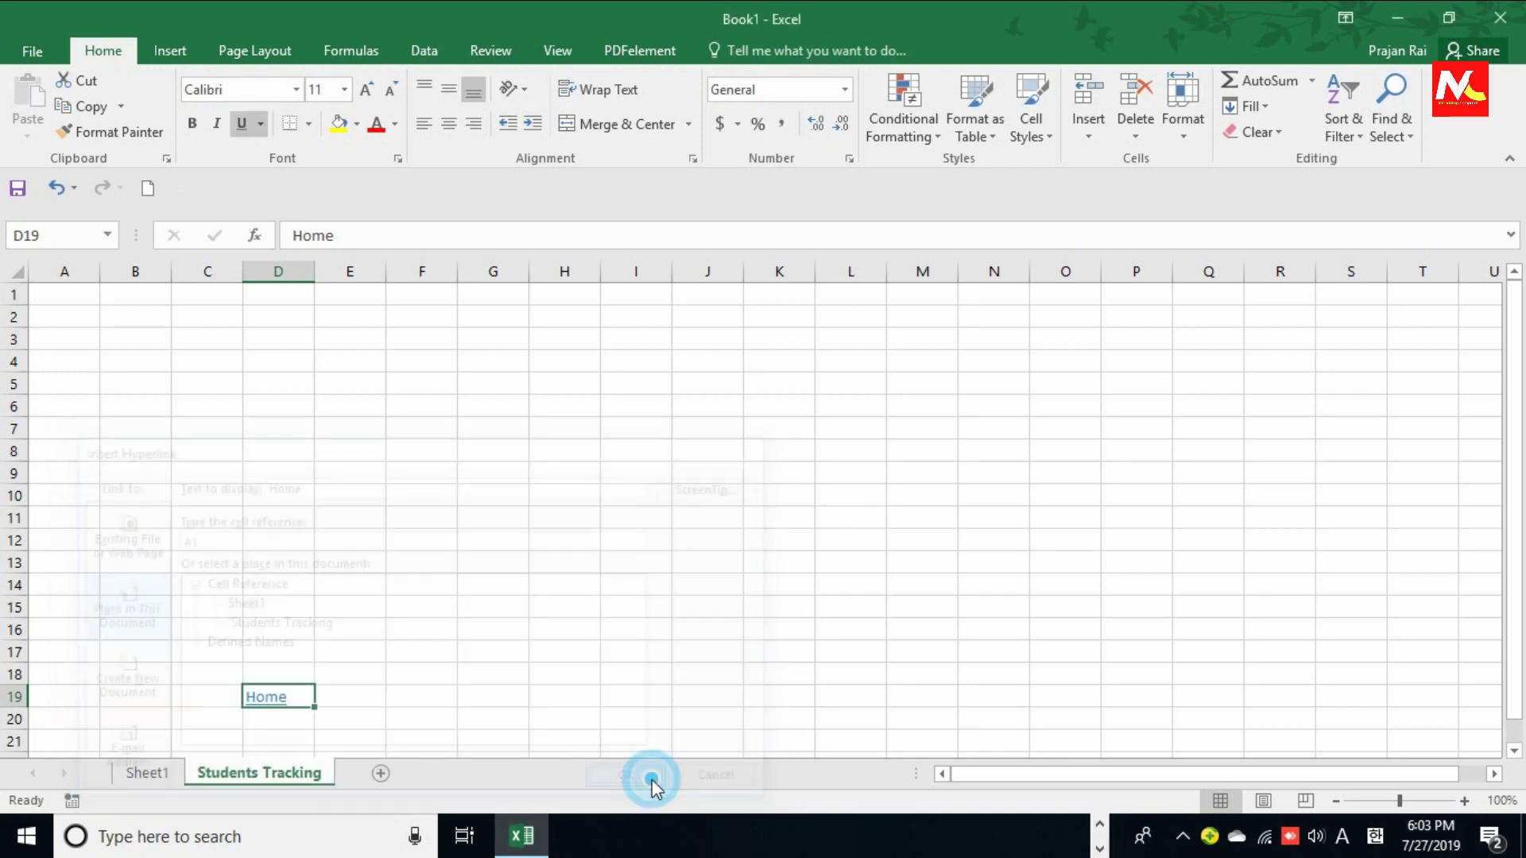
left_click(270, 701)
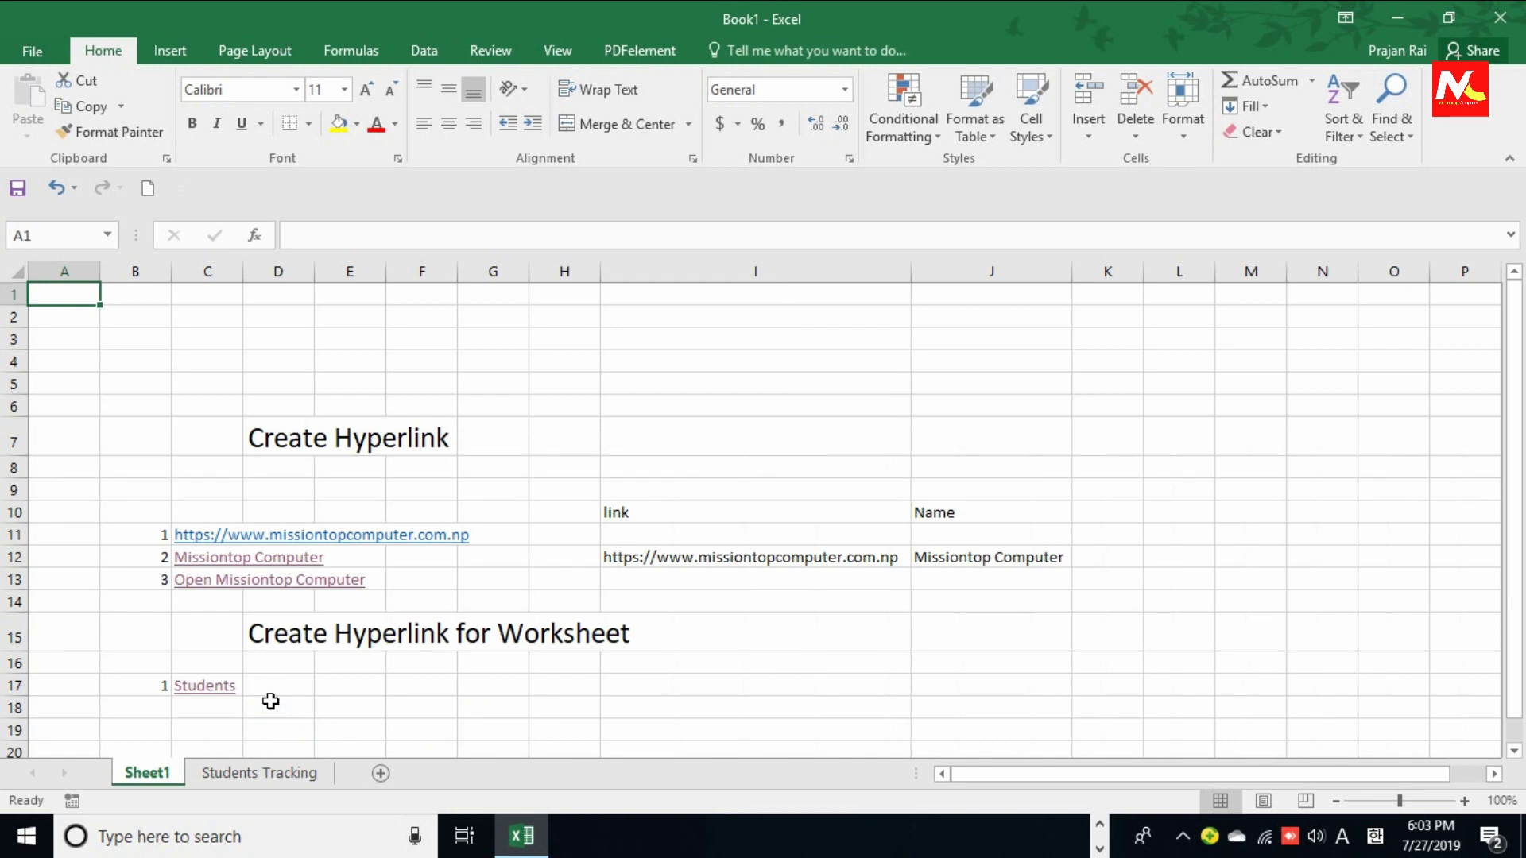
Step: Add item 2 'Teachers' in row 18 of Sheet1 (B18 and C18)
double_click(162, 707)
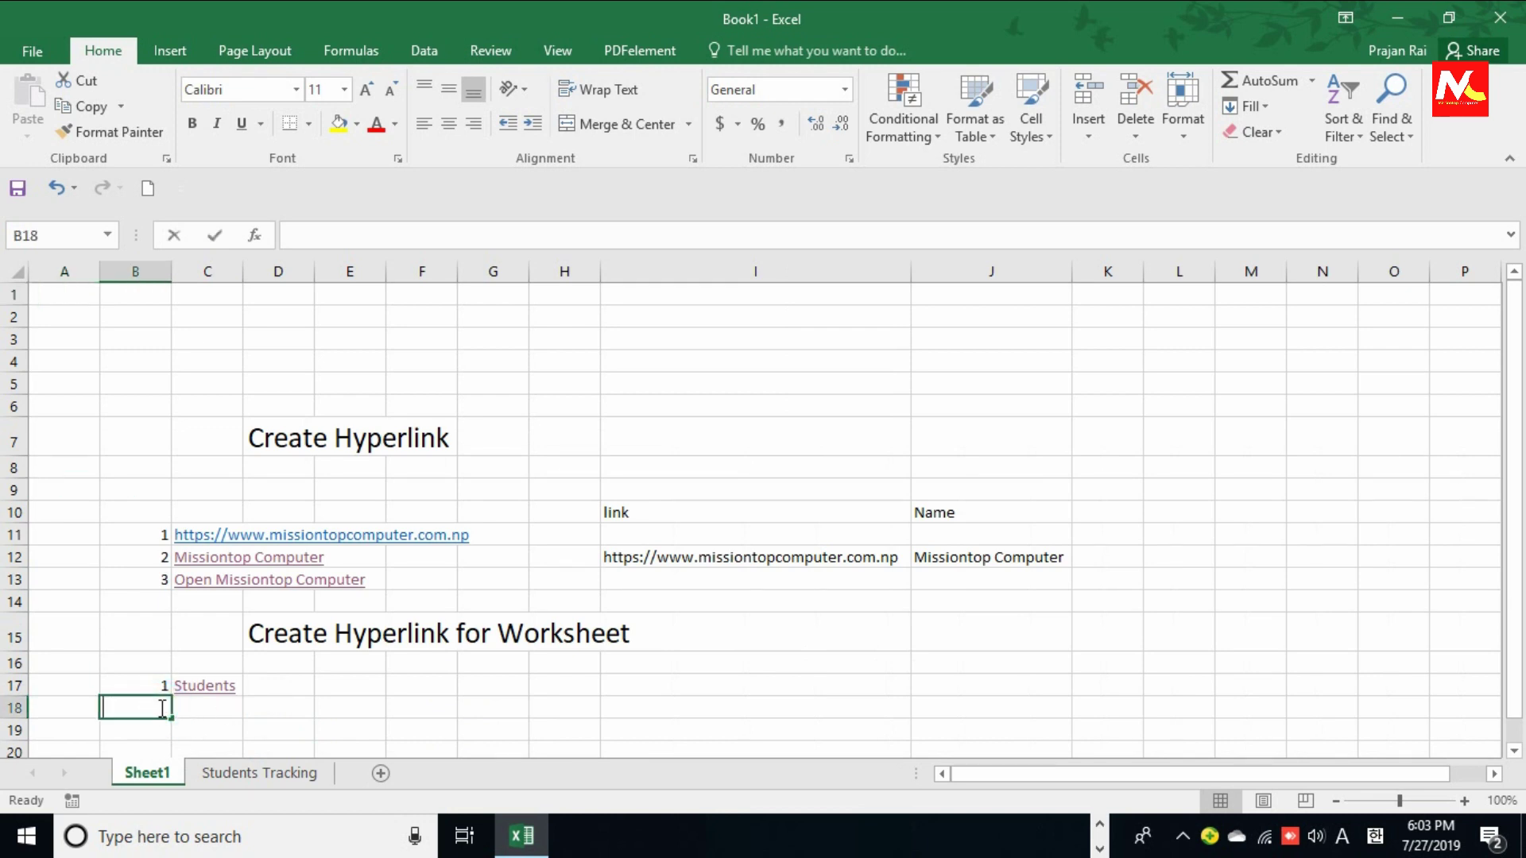
key("Return")
left_click(193, 707)
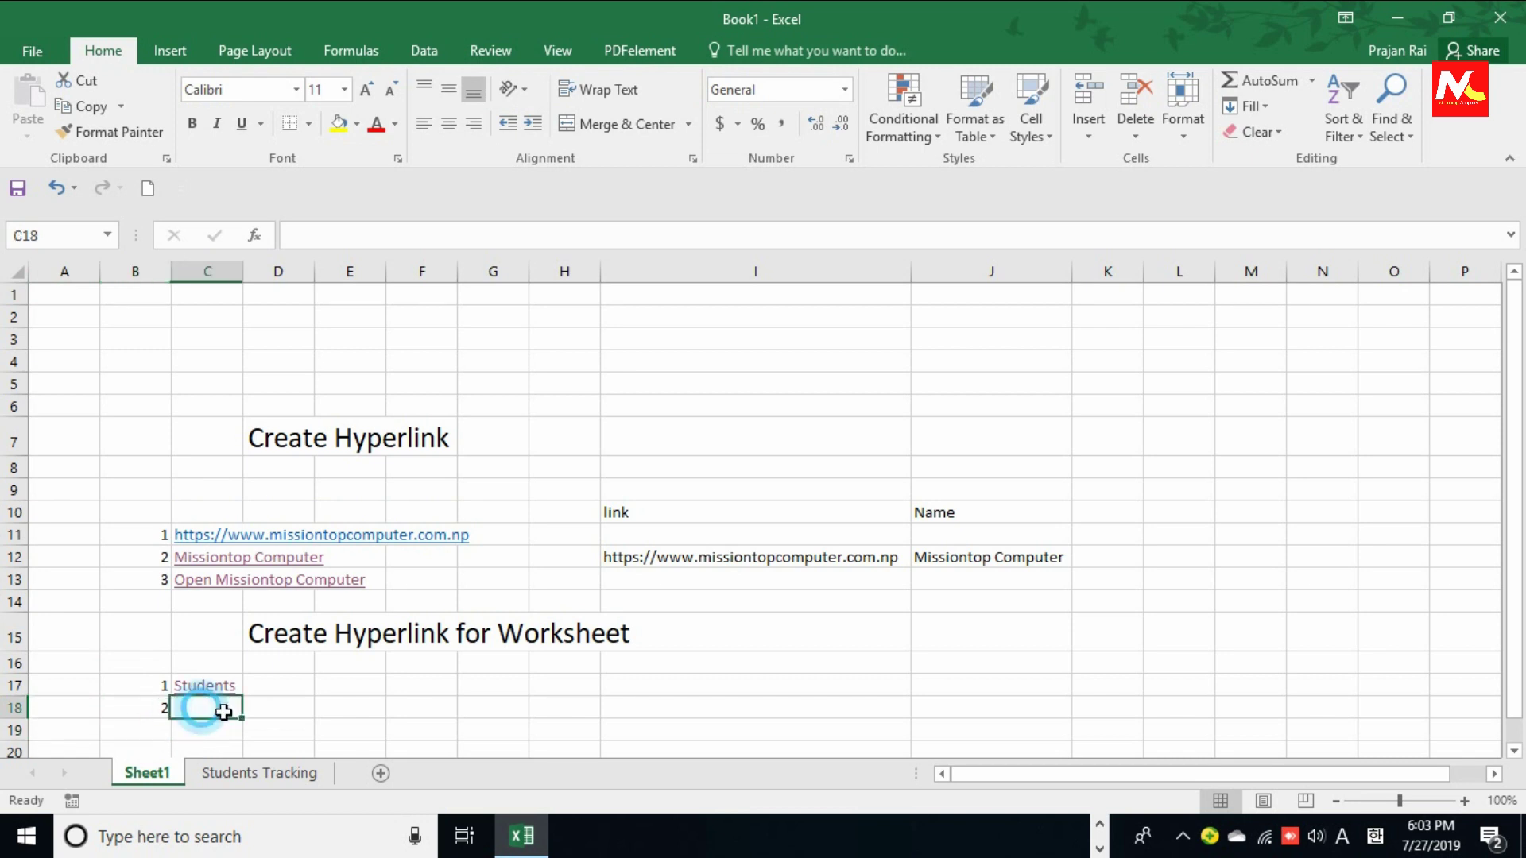
type("Teach")
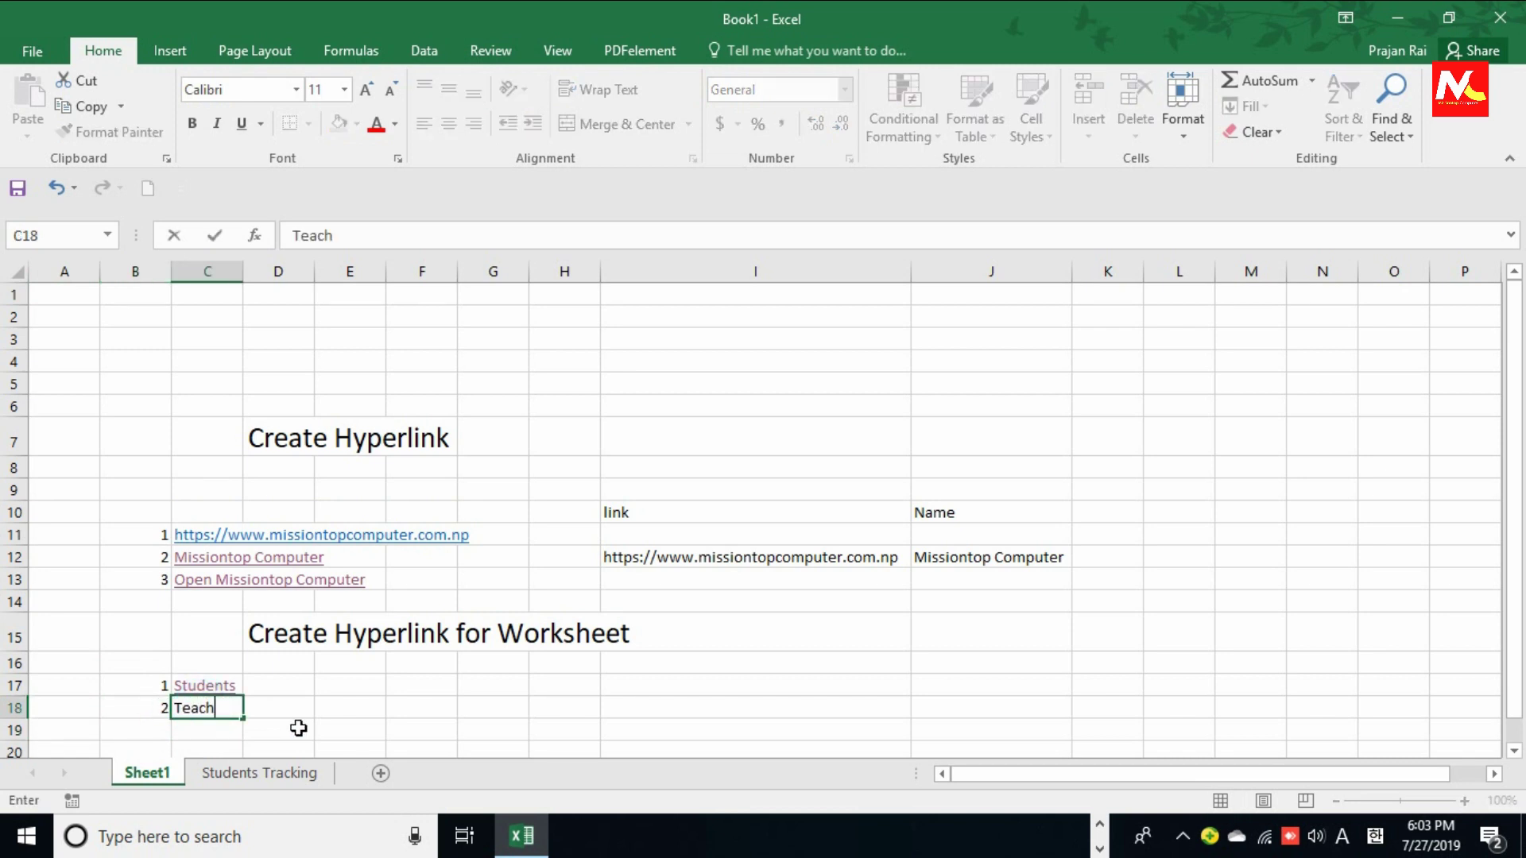
type("er")
key("Return")
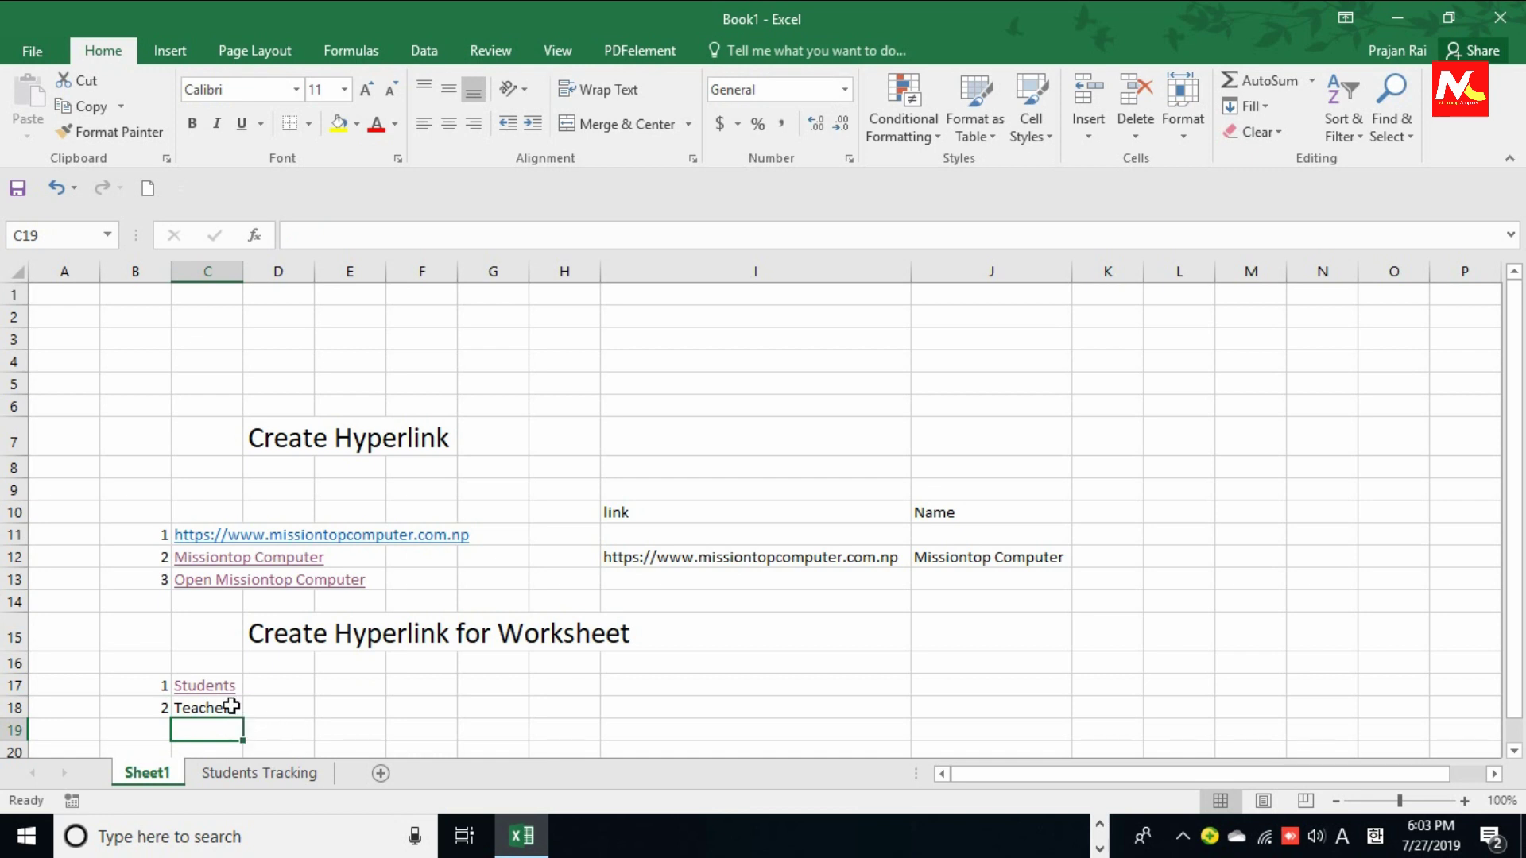
double_click(231, 706)
type("s")
key("Return")
Step: Add a new sheet after Students Tracking and rename it 'Teachers Tracking'
left_click(381, 775)
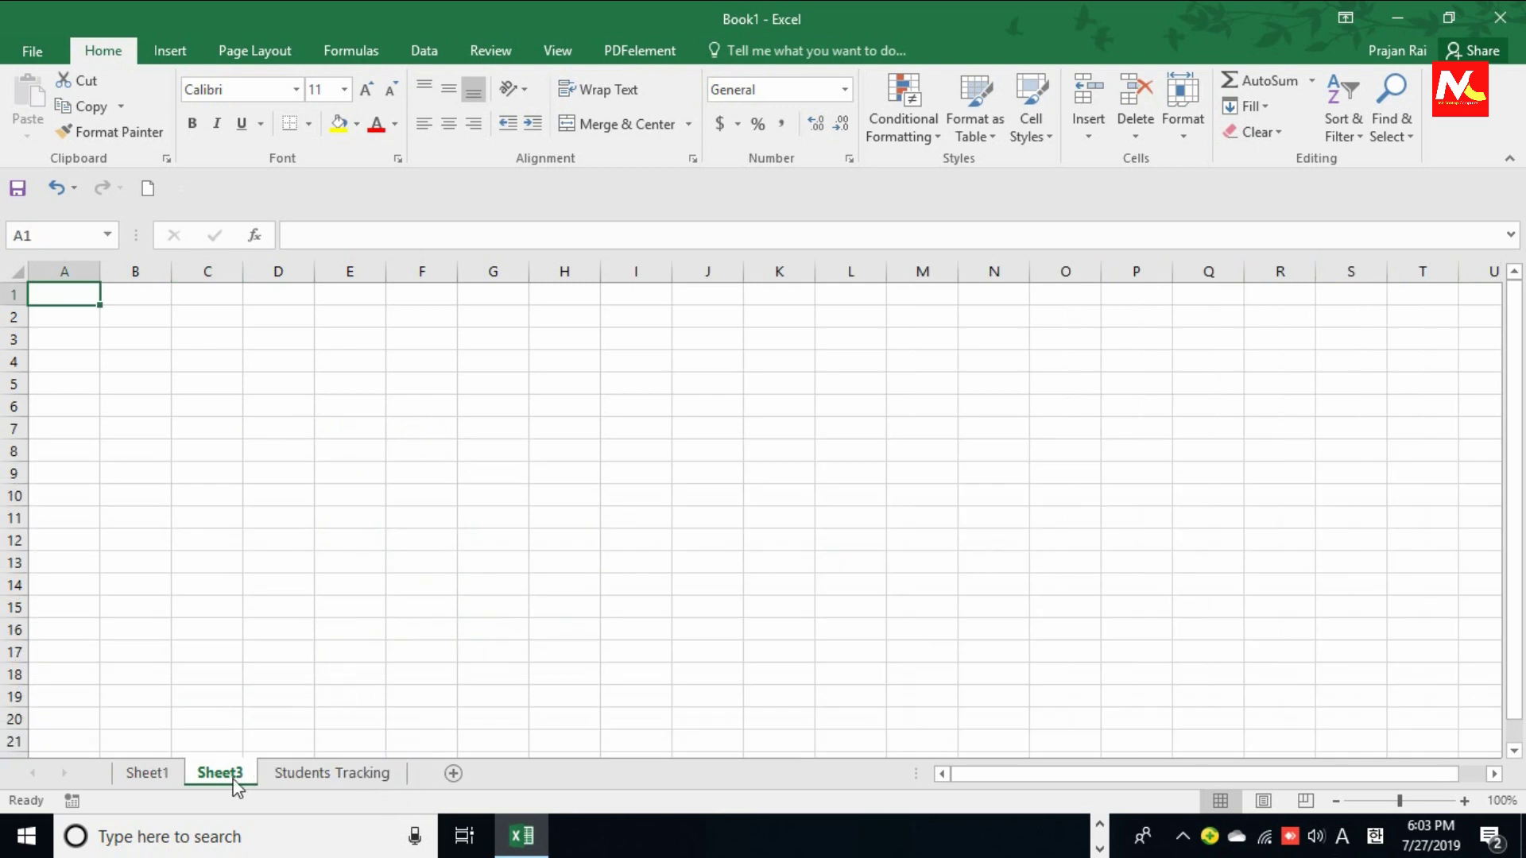
left_click_drag(215, 774, 408, 775)
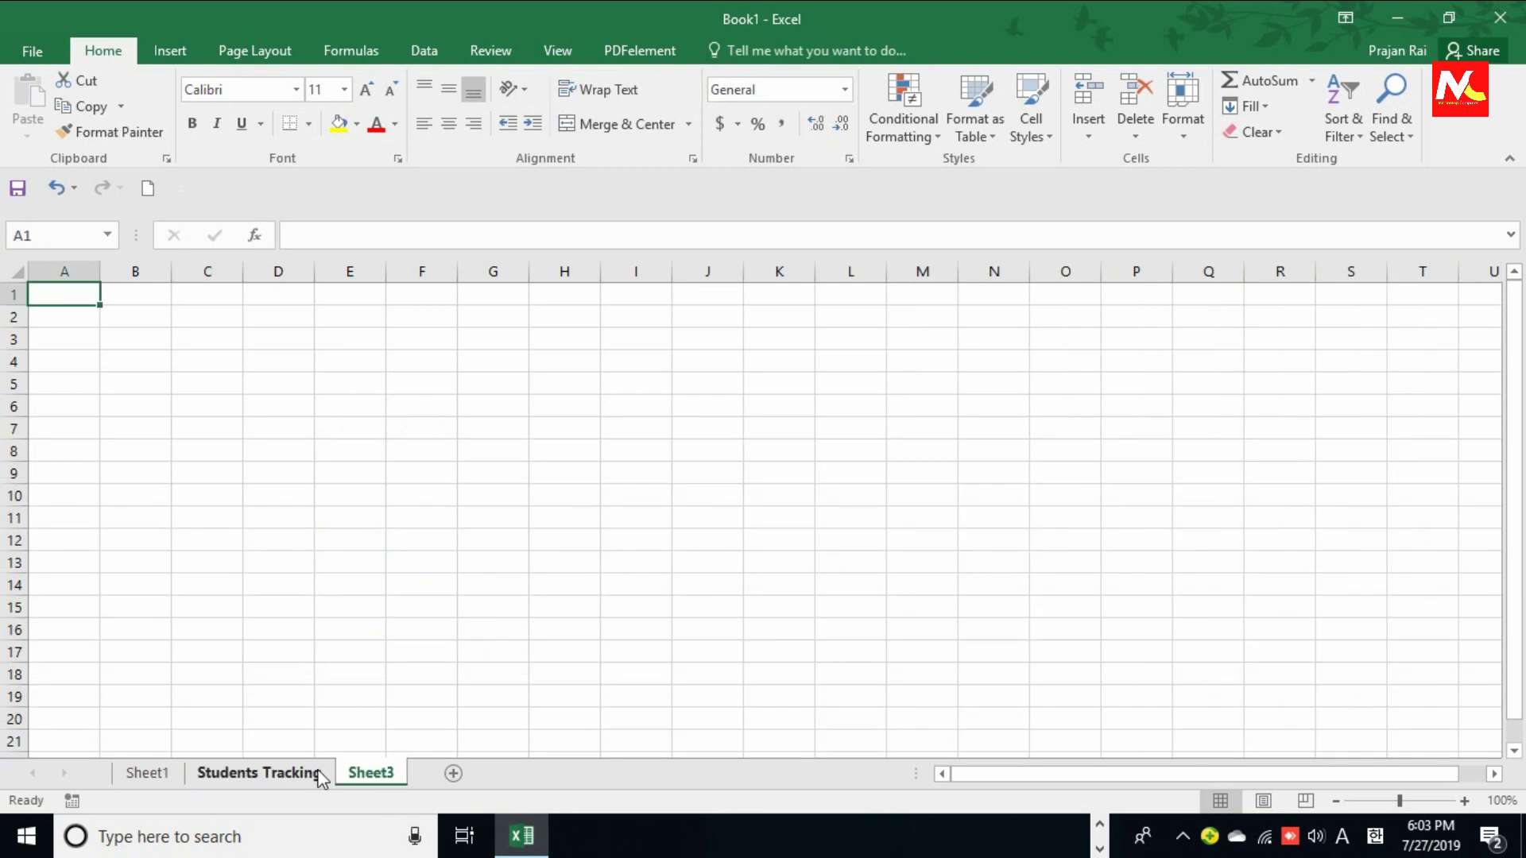
right_click(372, 774)
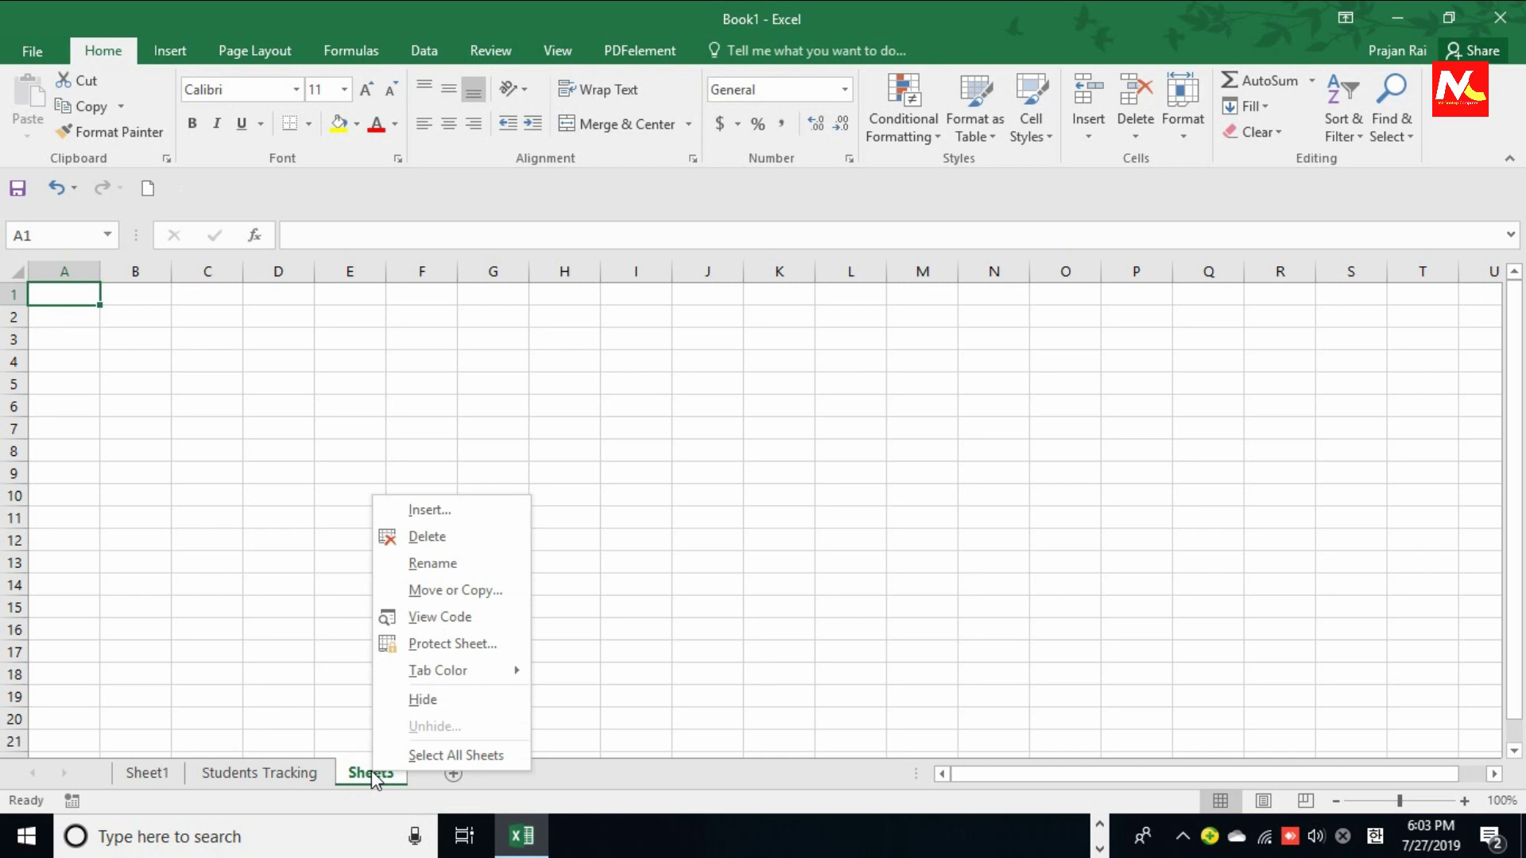
left_click(473, 566)
type("Tea")
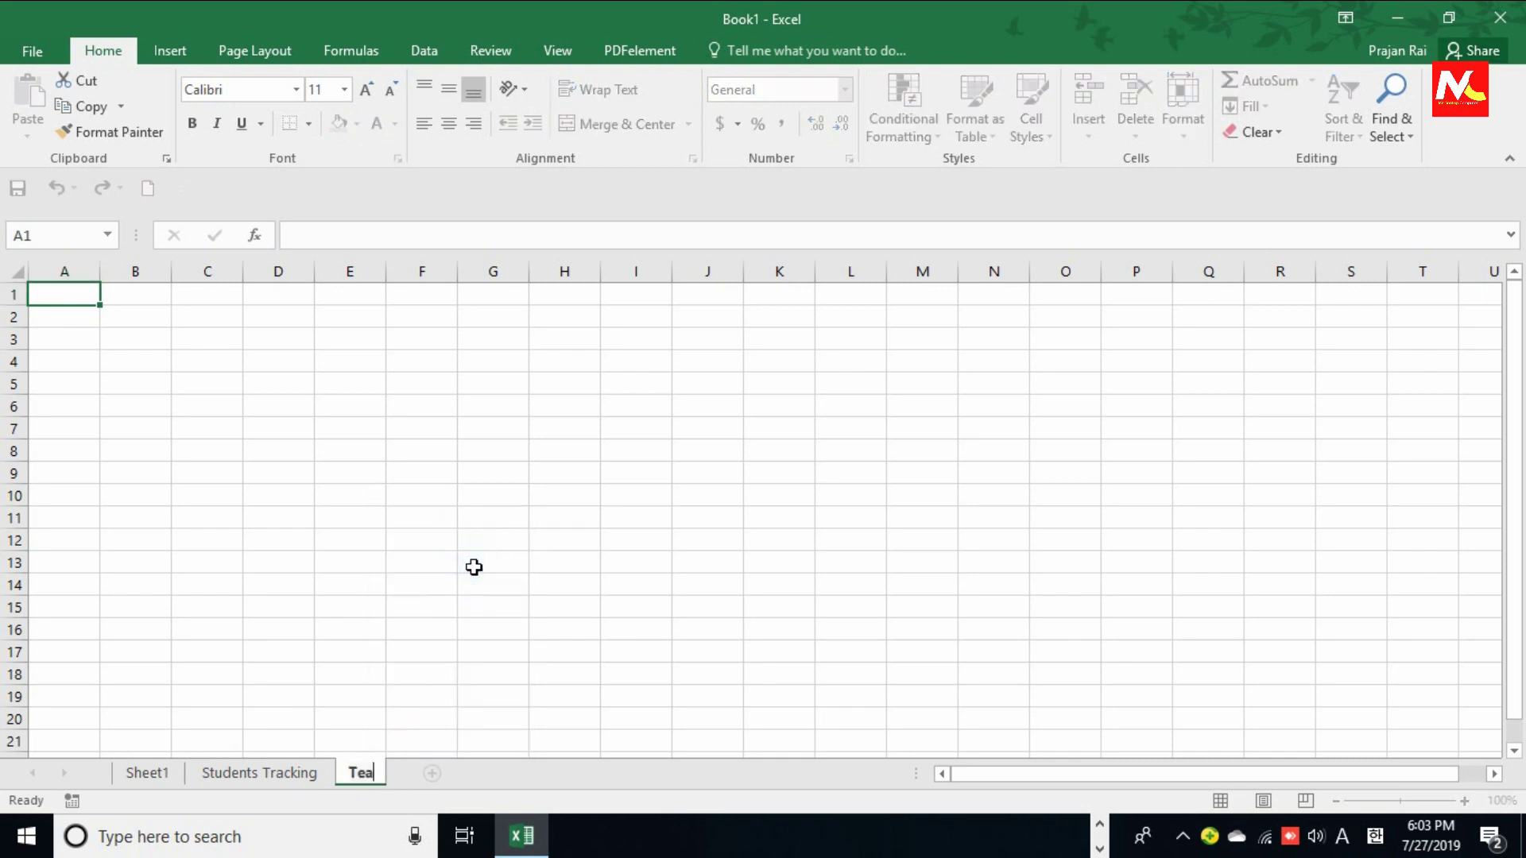
type("chers Tr")
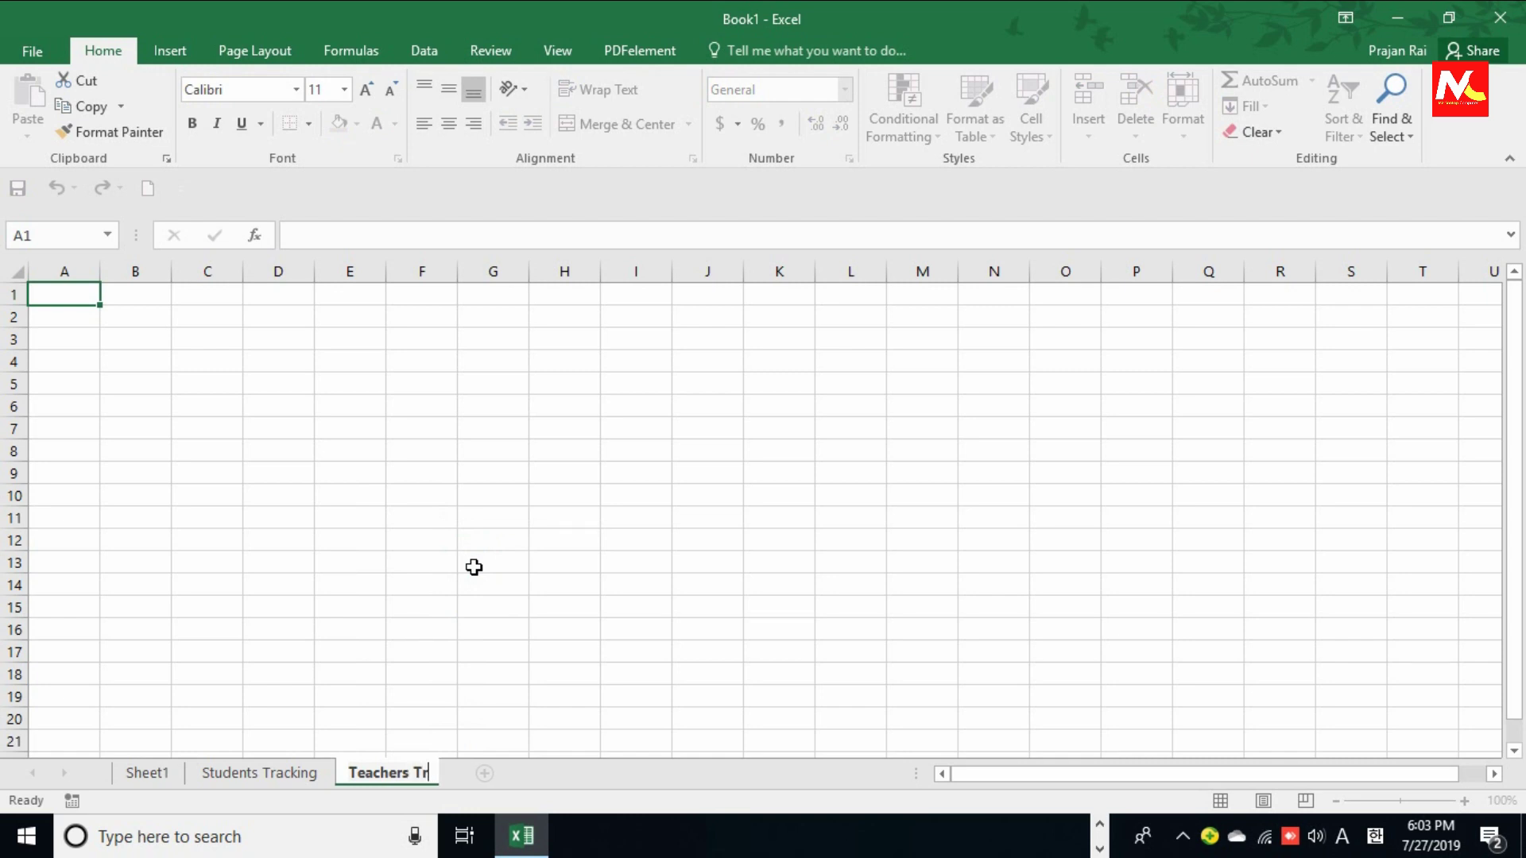
type("acking")
key("Return")
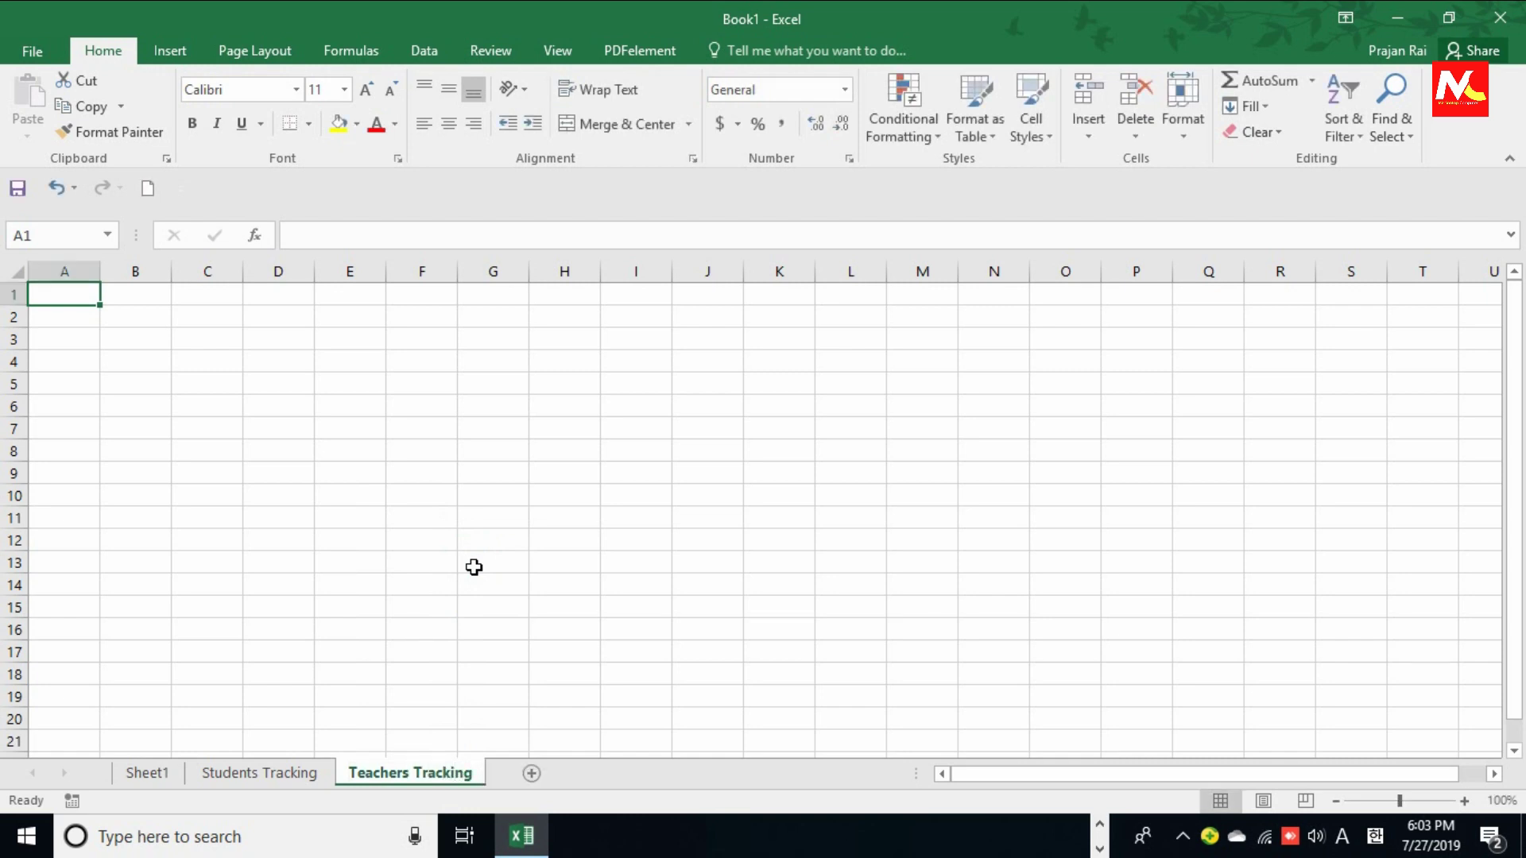
Step: On Teachers Tracking, add 'sn' and 'Name' headings with a first teacher entry in D10
left_click(272, 474)
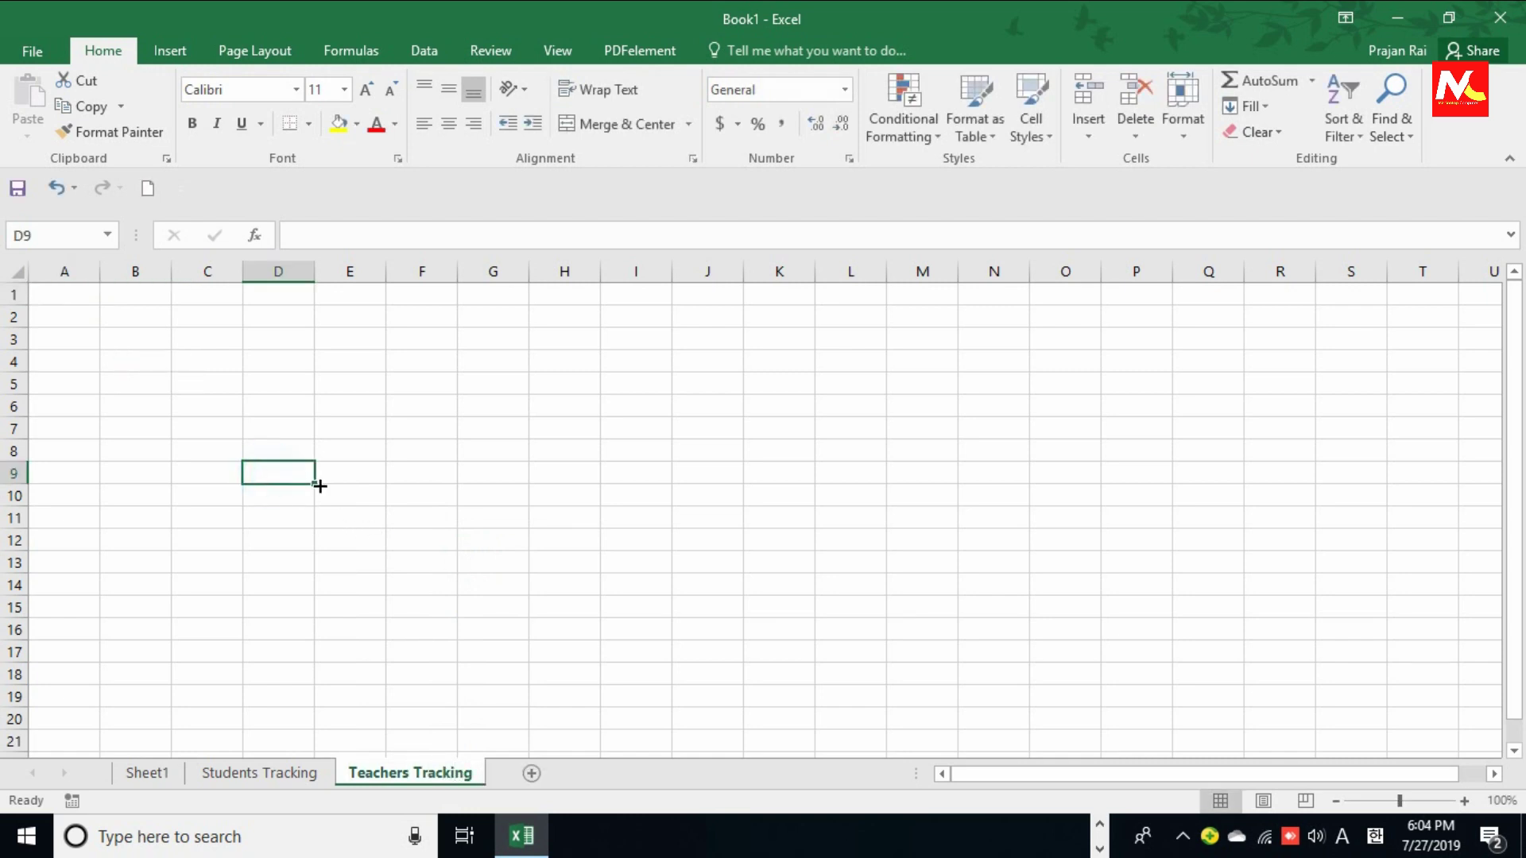
type("Na")
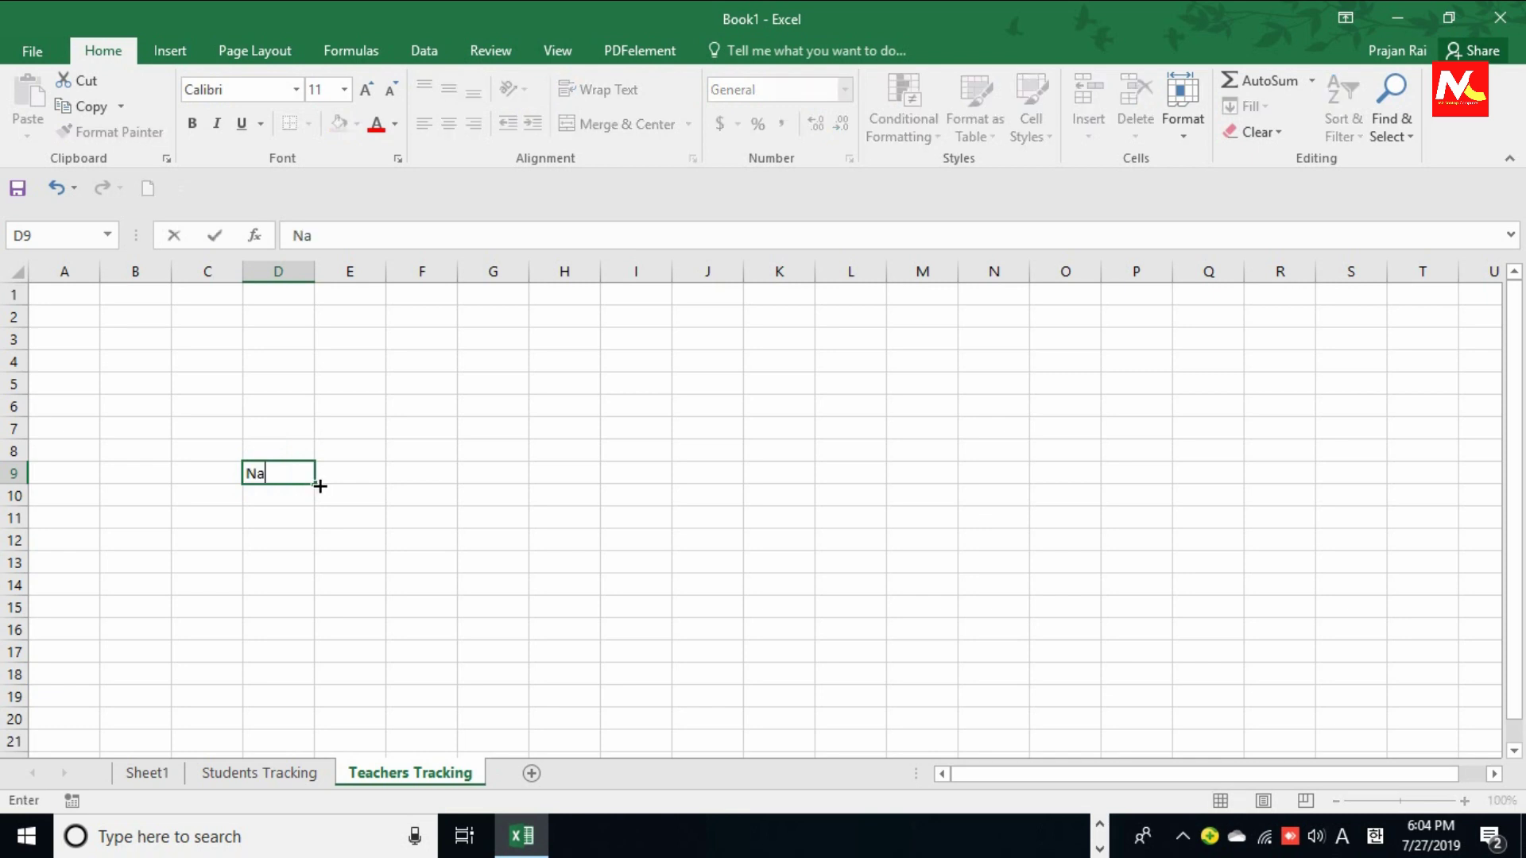
type("me")
key("Left")
type("sn")
key("Return")
type("1")
type("falana")
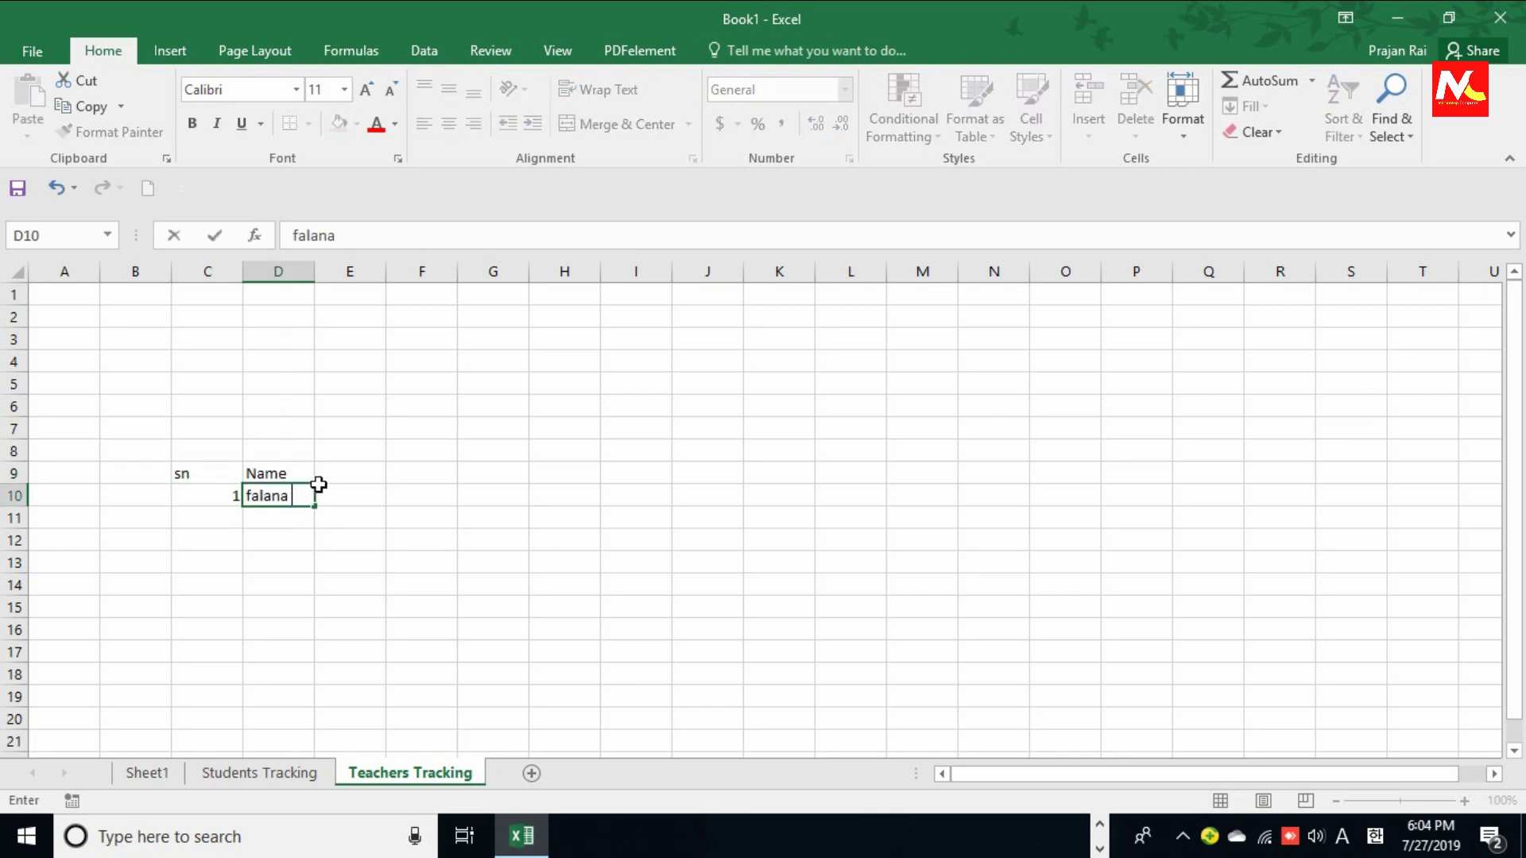
type(" sir")
key("Return")
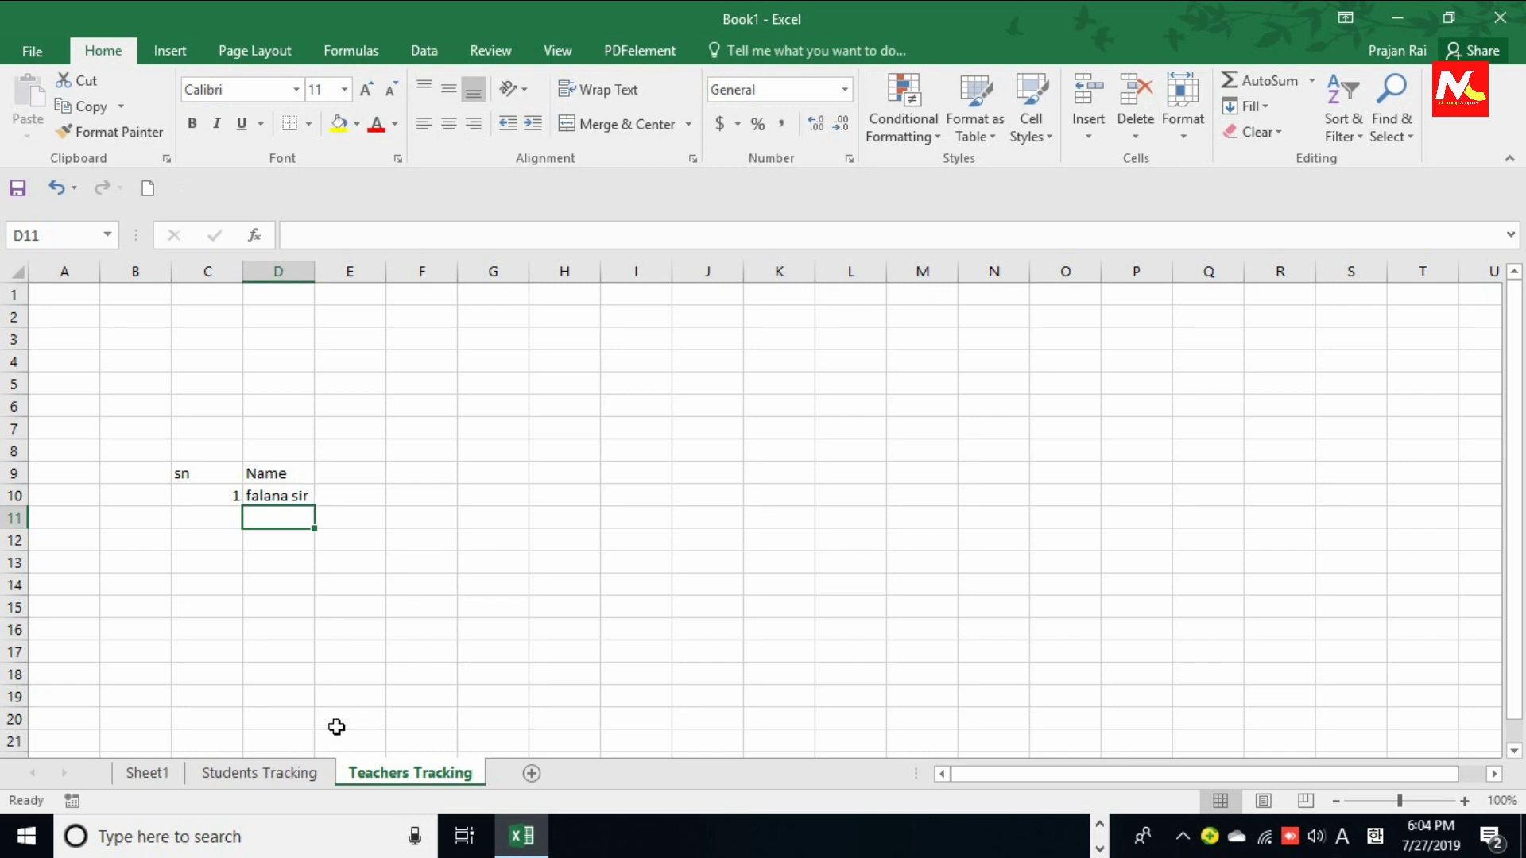
Step: Hyperlink the Teachers cell C18 on Sheet1 to Teachers Tracking and follow the link
left_click(147, 774)
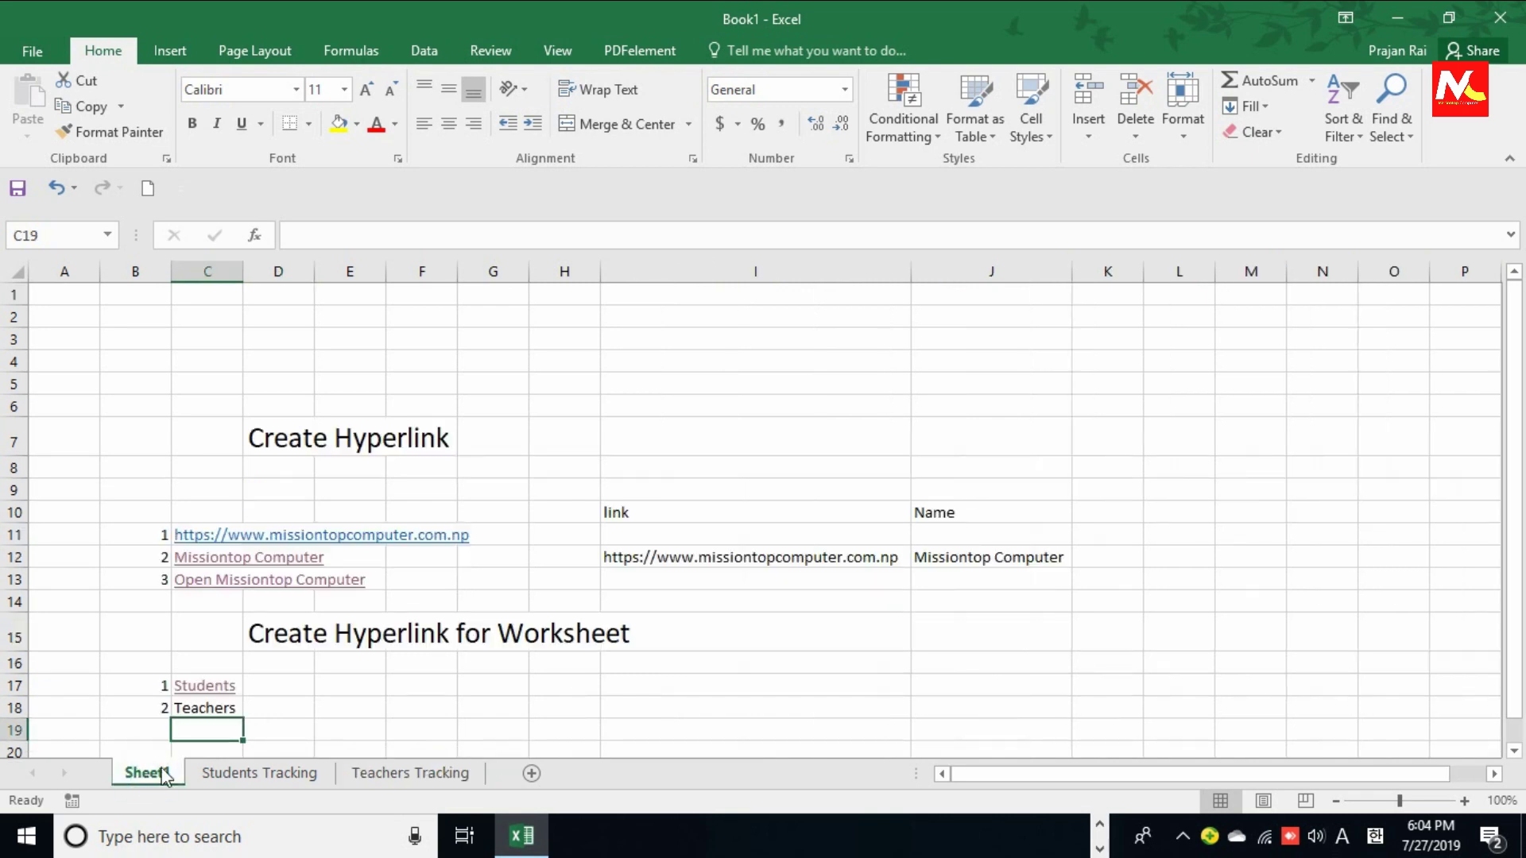
left_click(222, 710)
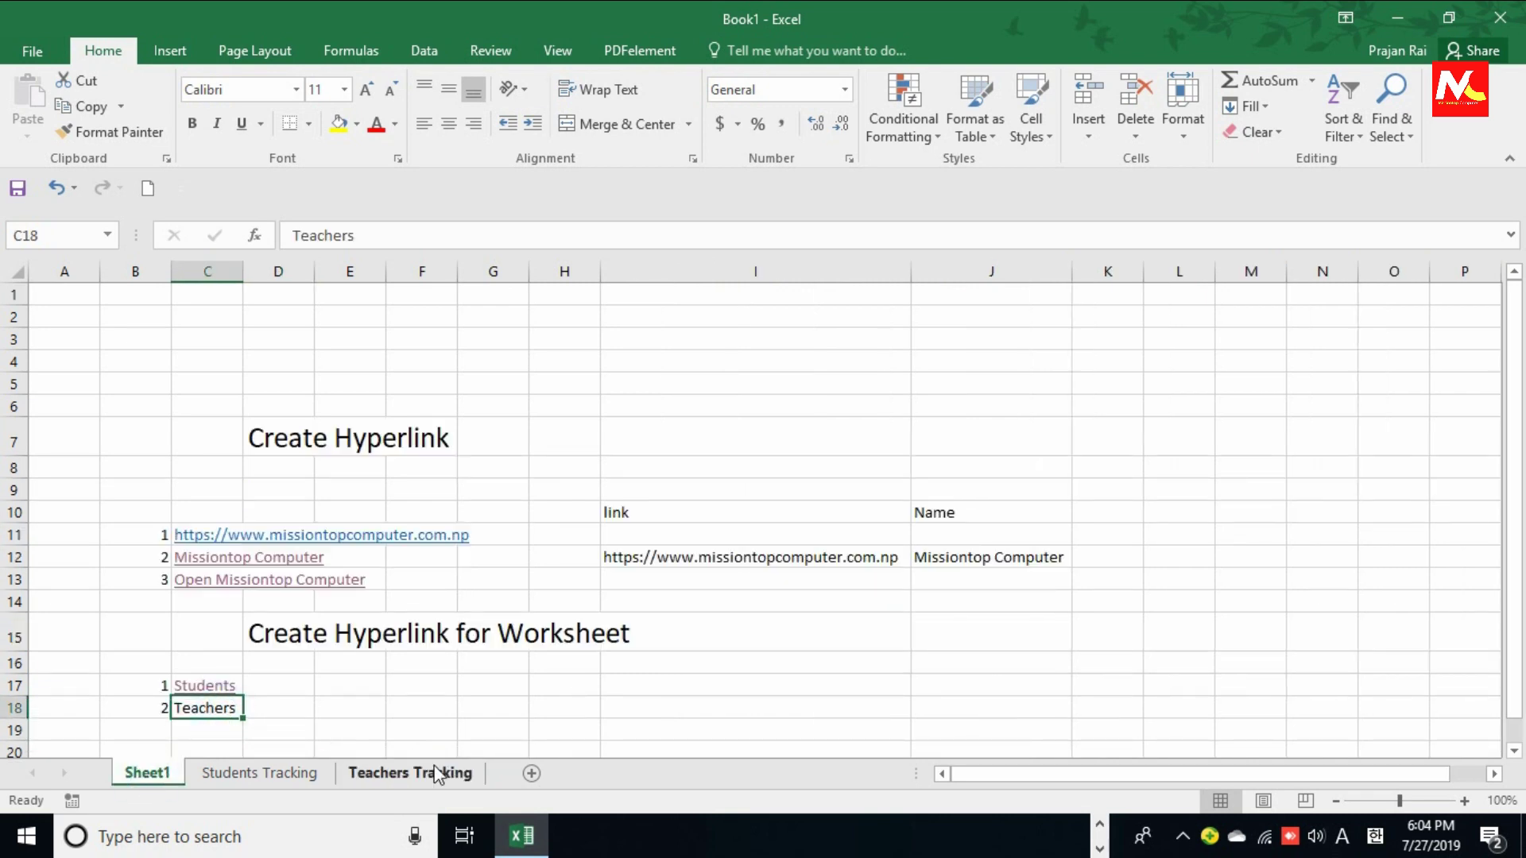
right_click(213, 710)
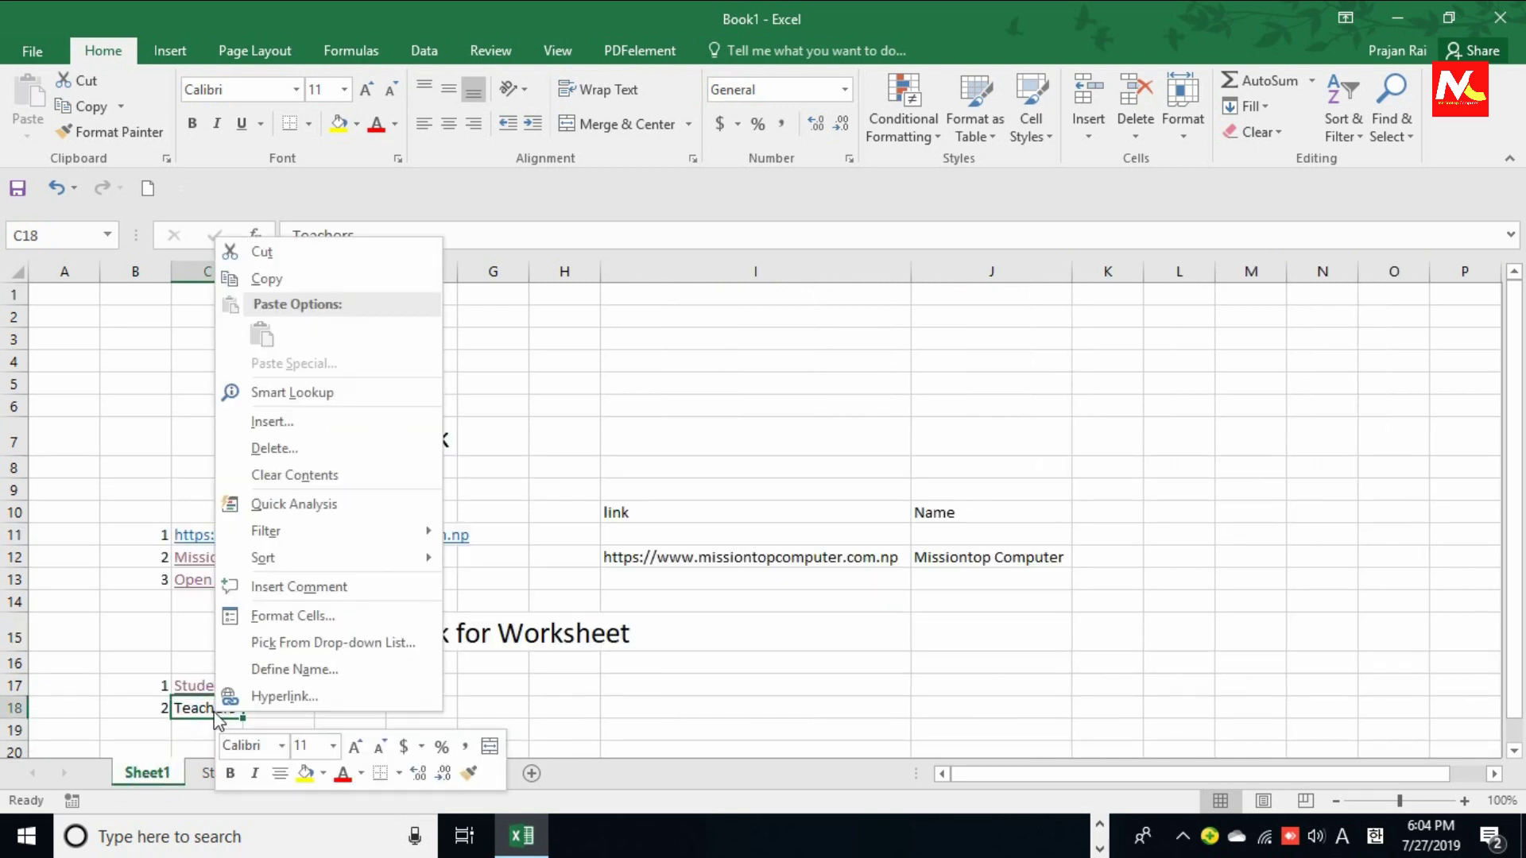
left_click(337, 698)
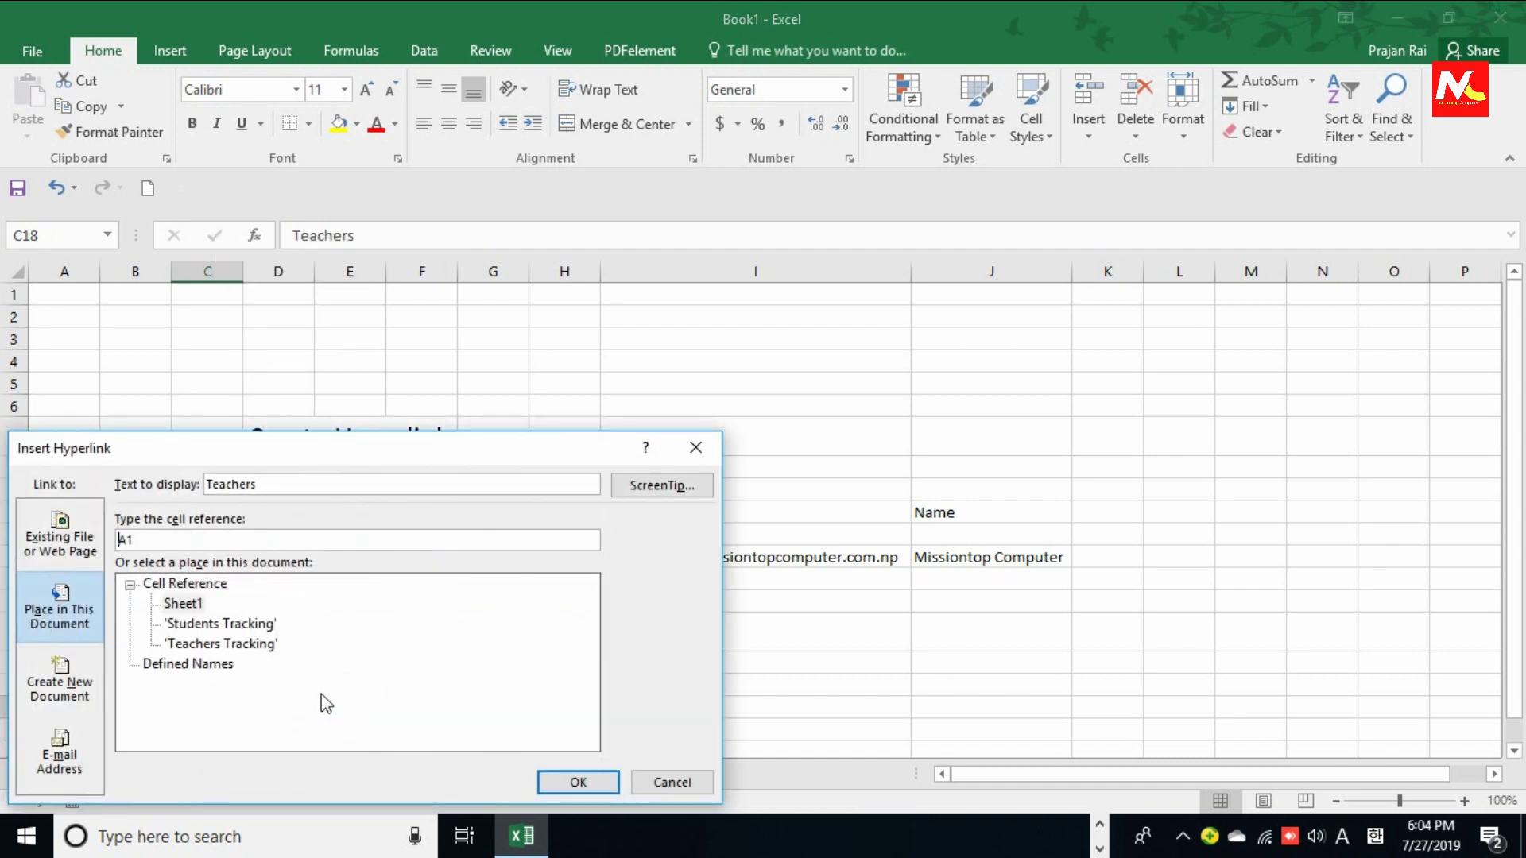
left_click(269, 645)
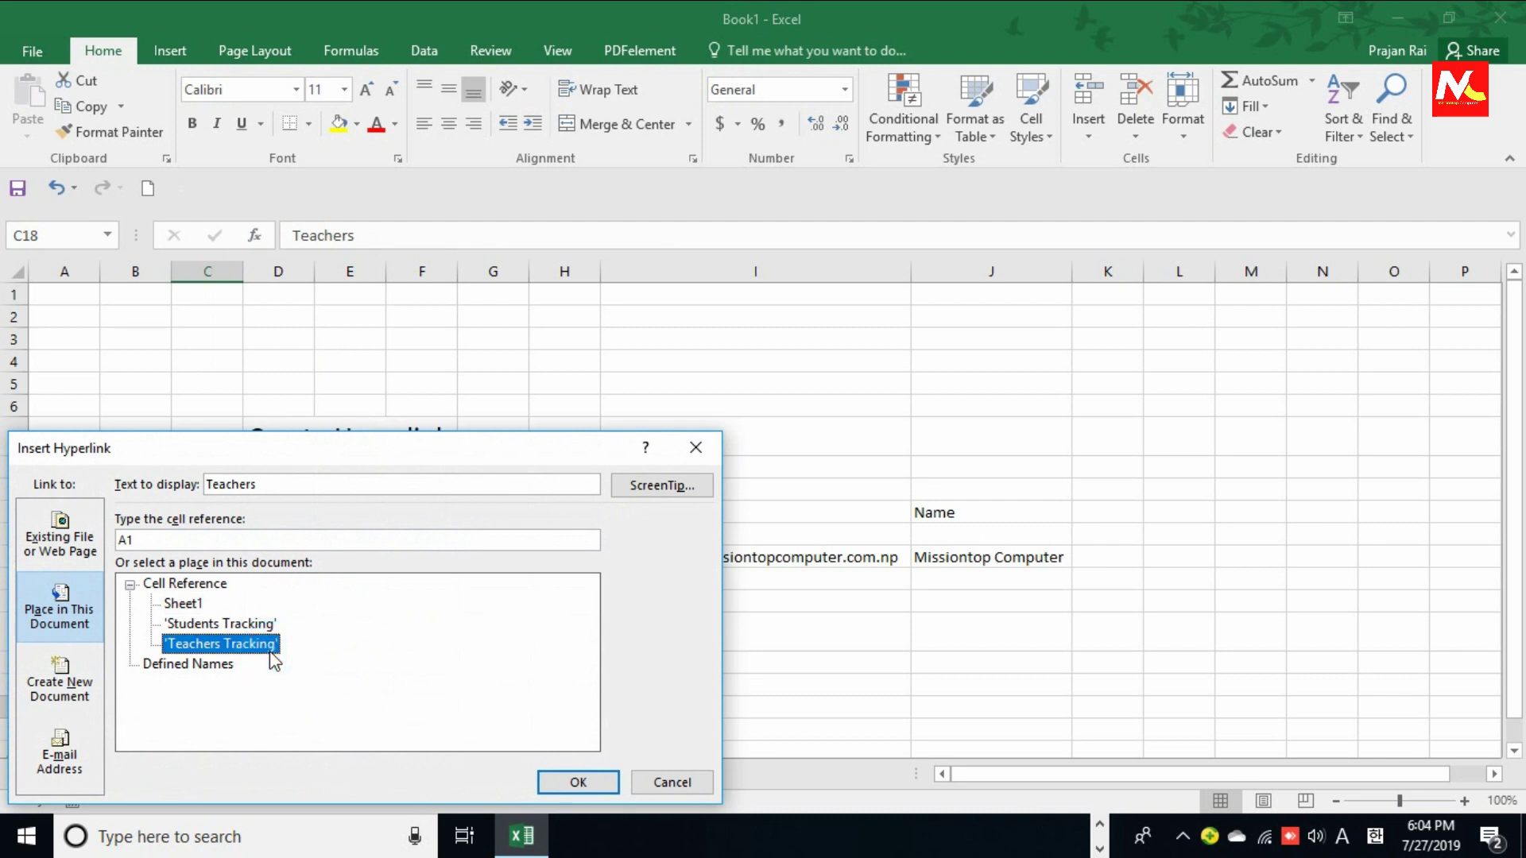
left_click(582, 780)
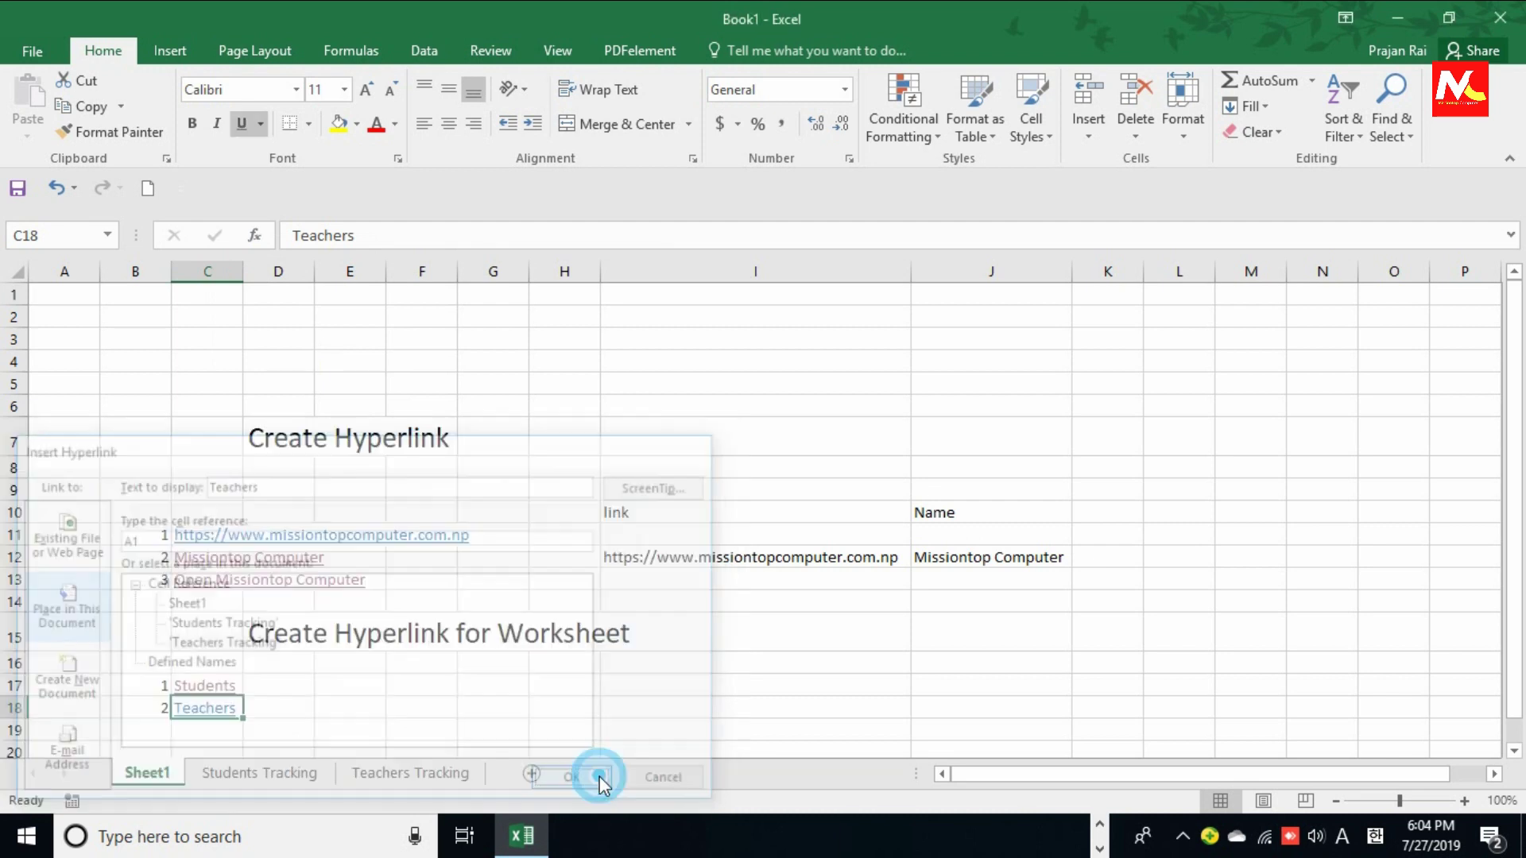
left_click(274, 727)
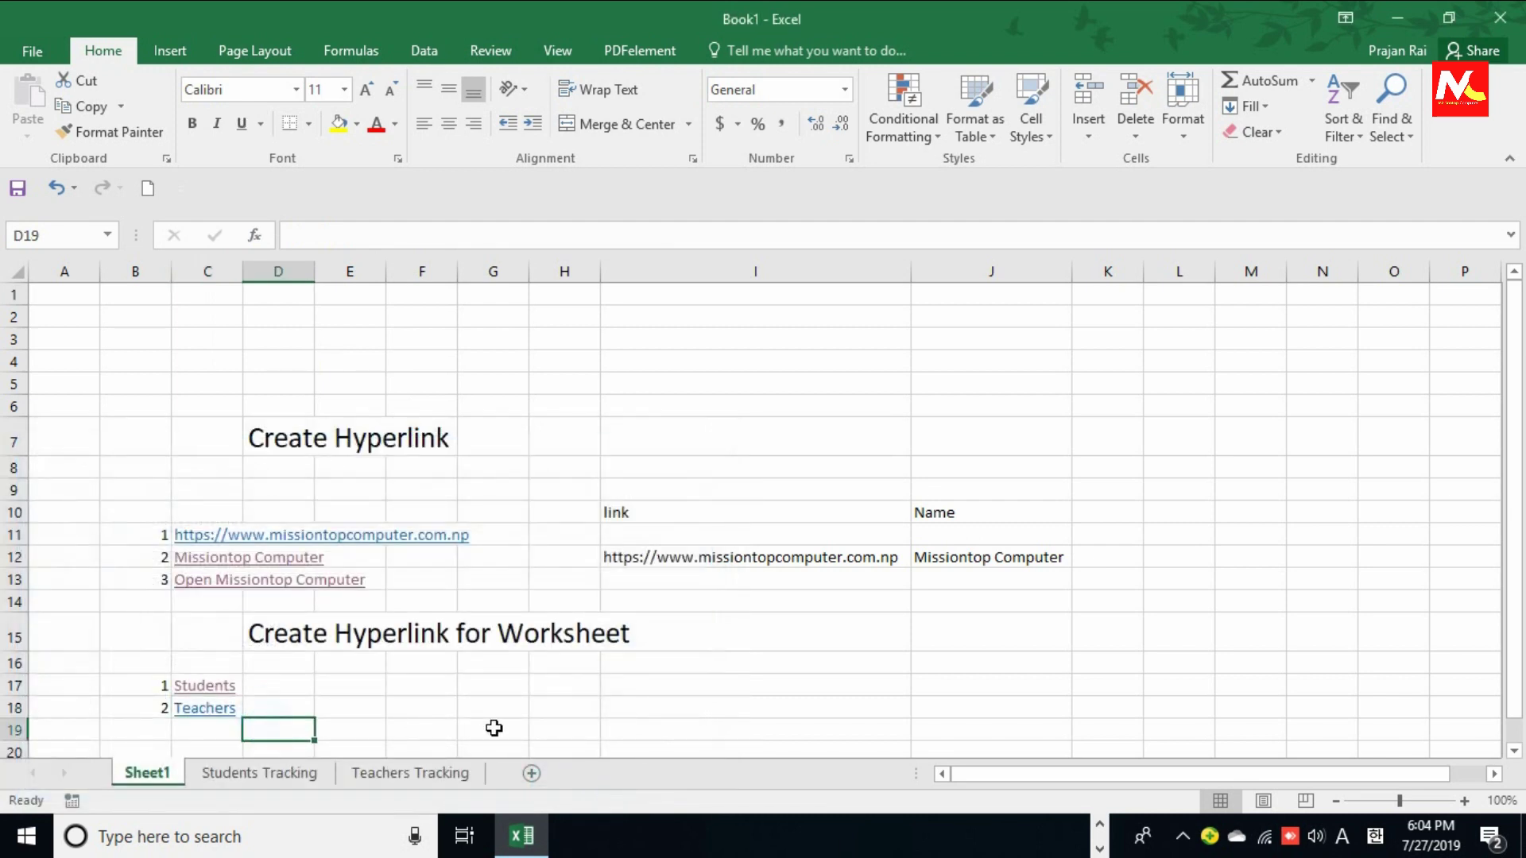
left_click(208, 709)
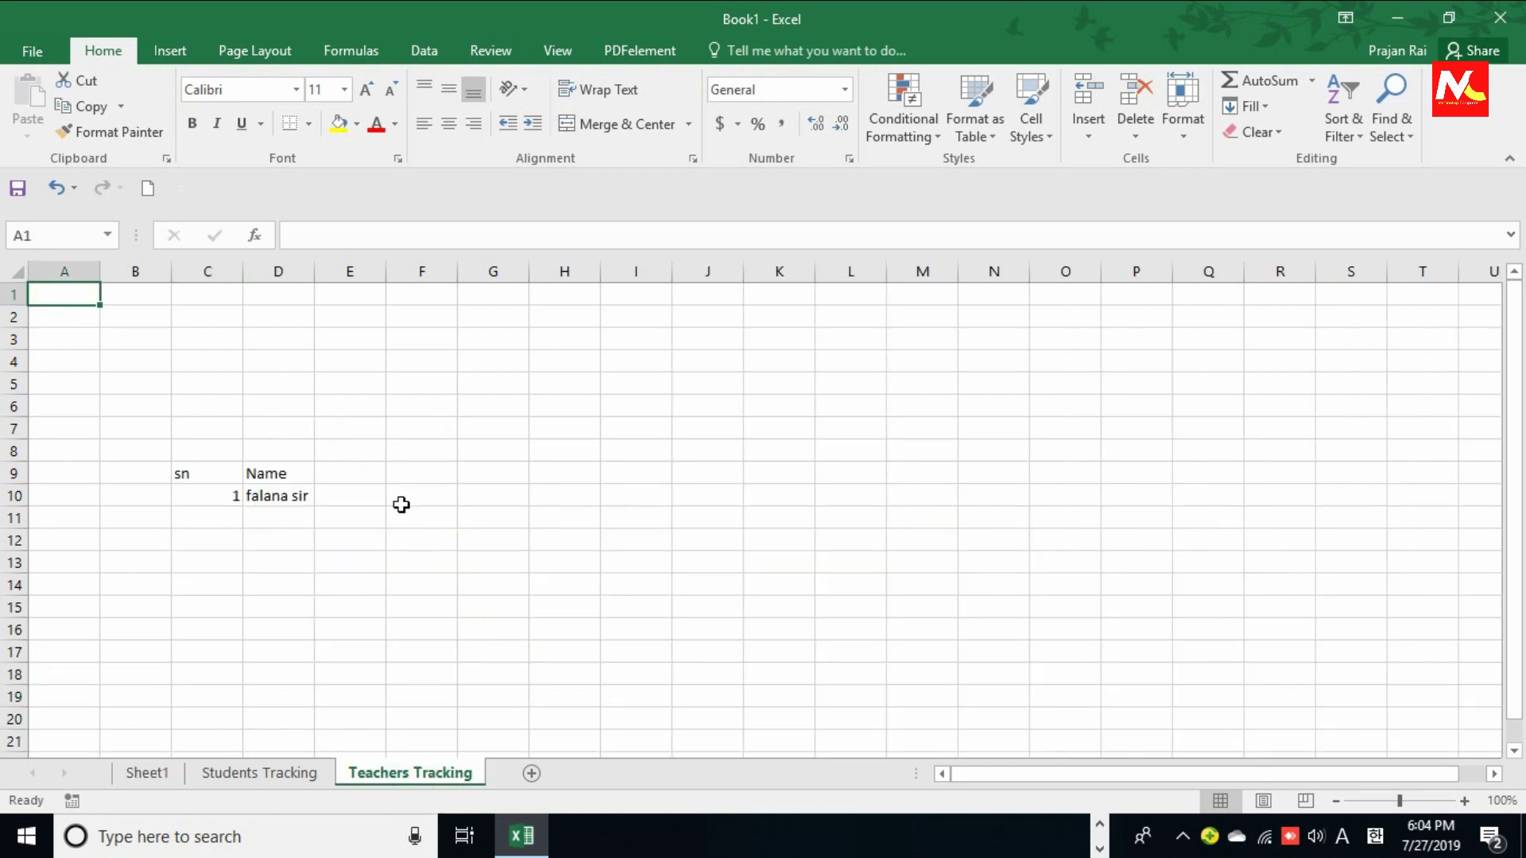
Step: Enter 'Home' in cell K19 of Teachers Tracking and apply the Accent5 cell style
left_click(349, 651)
left_click(796, 696)
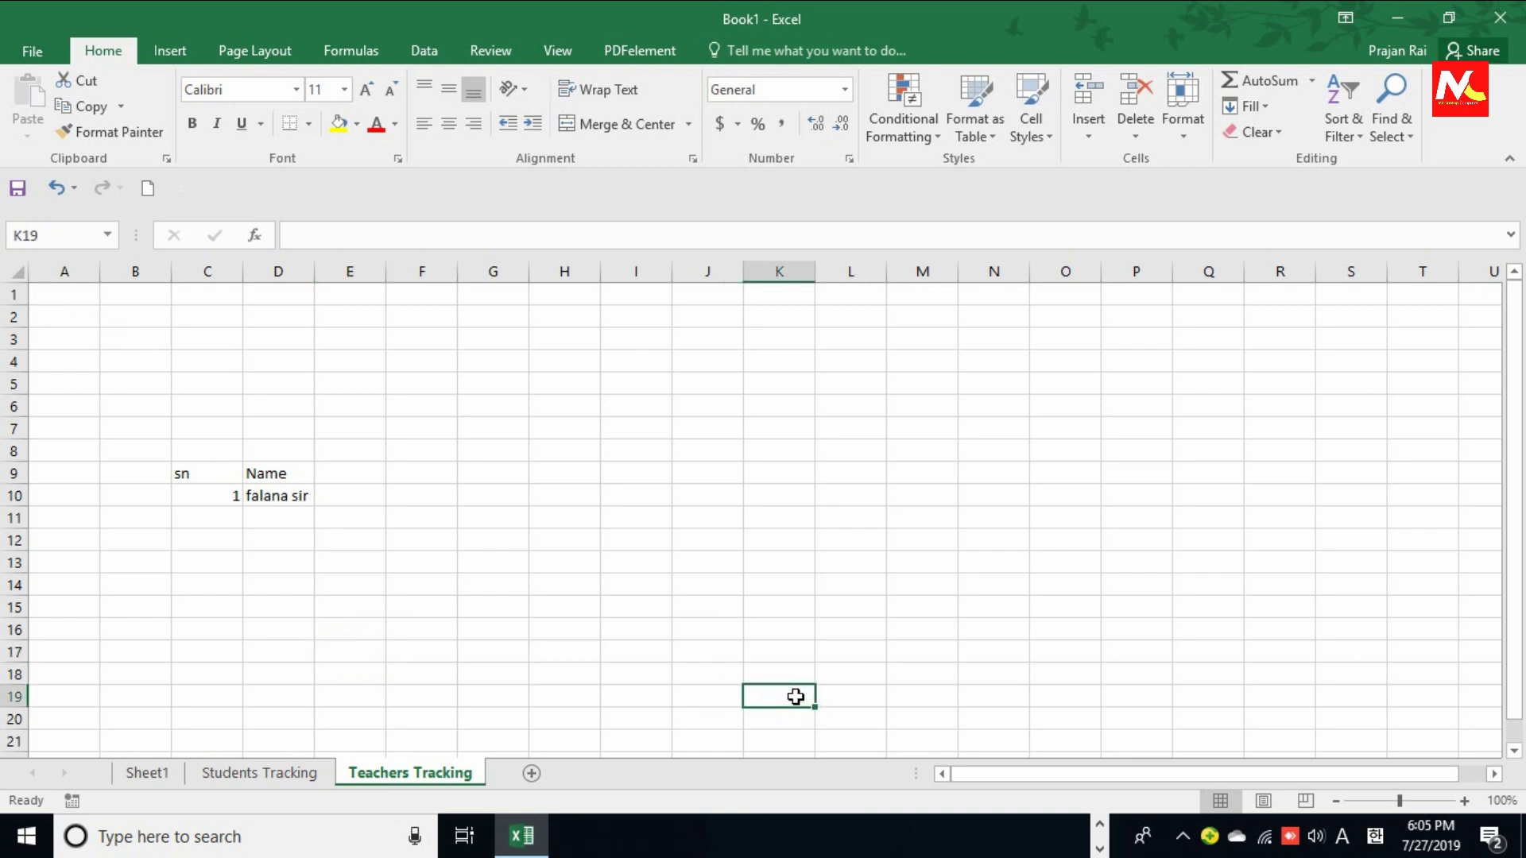
type("Home")
key("Return")
left_click(795, 696)
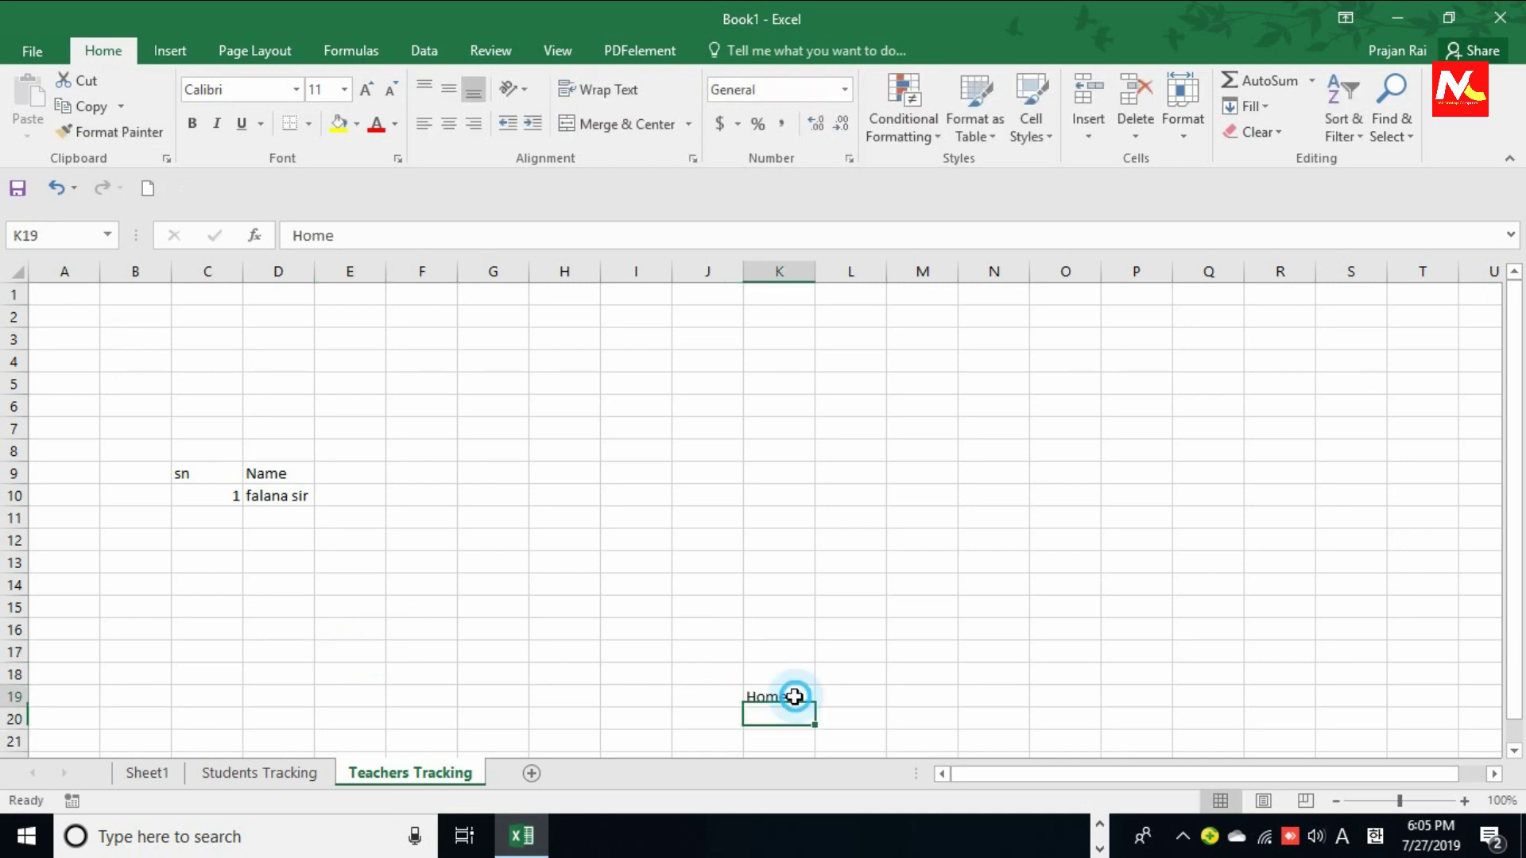
left_click(1024, 108)
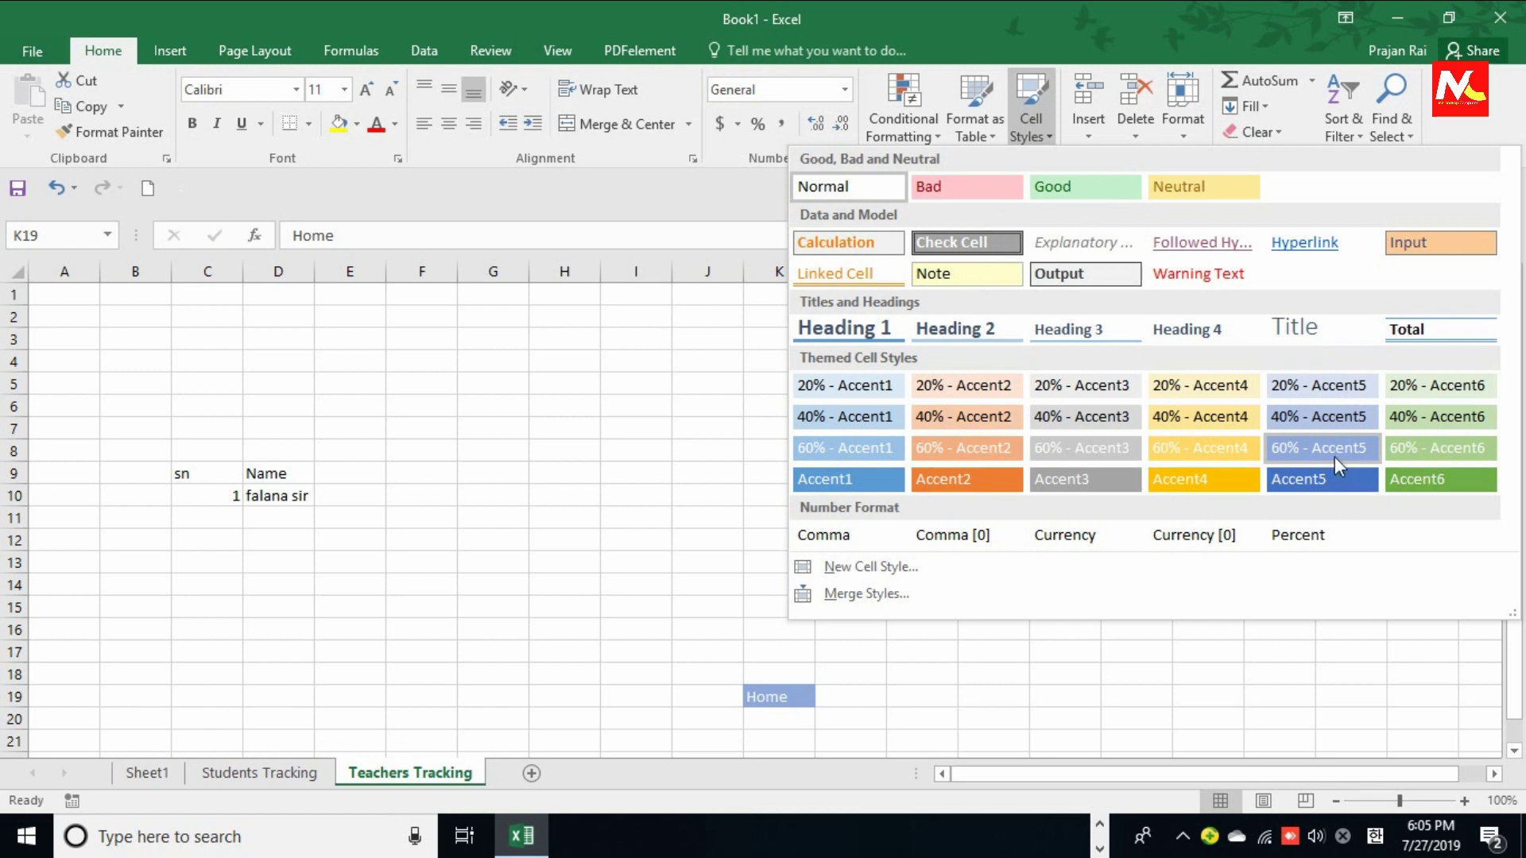
left_click(1331, 479)
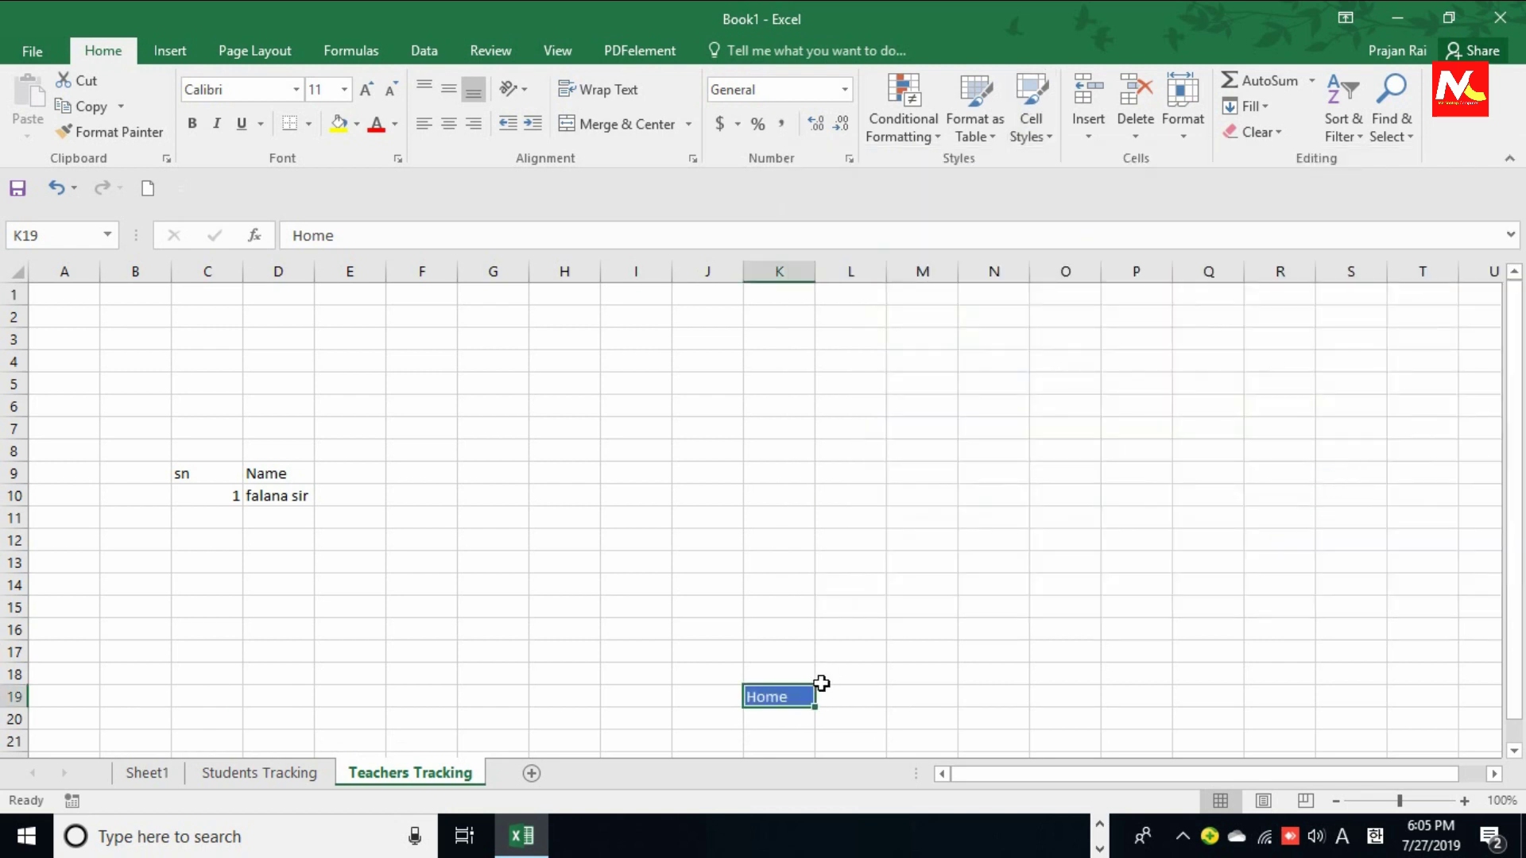
Step: Hyperlink the K19 Home cell to Sheet1 and make its font colour white
right_click(800, 696)
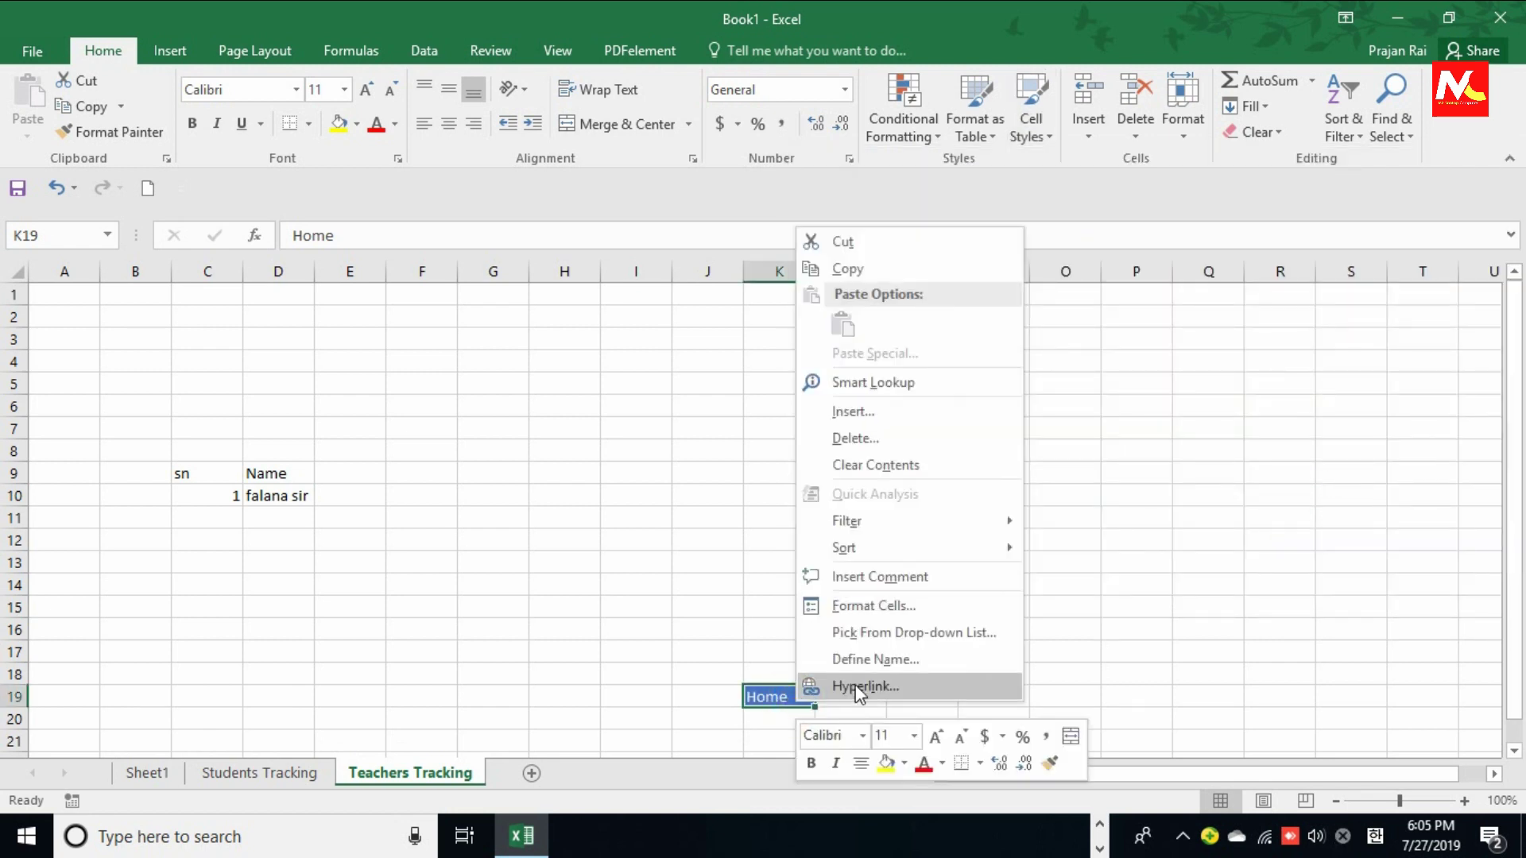
left_click(922, 685)
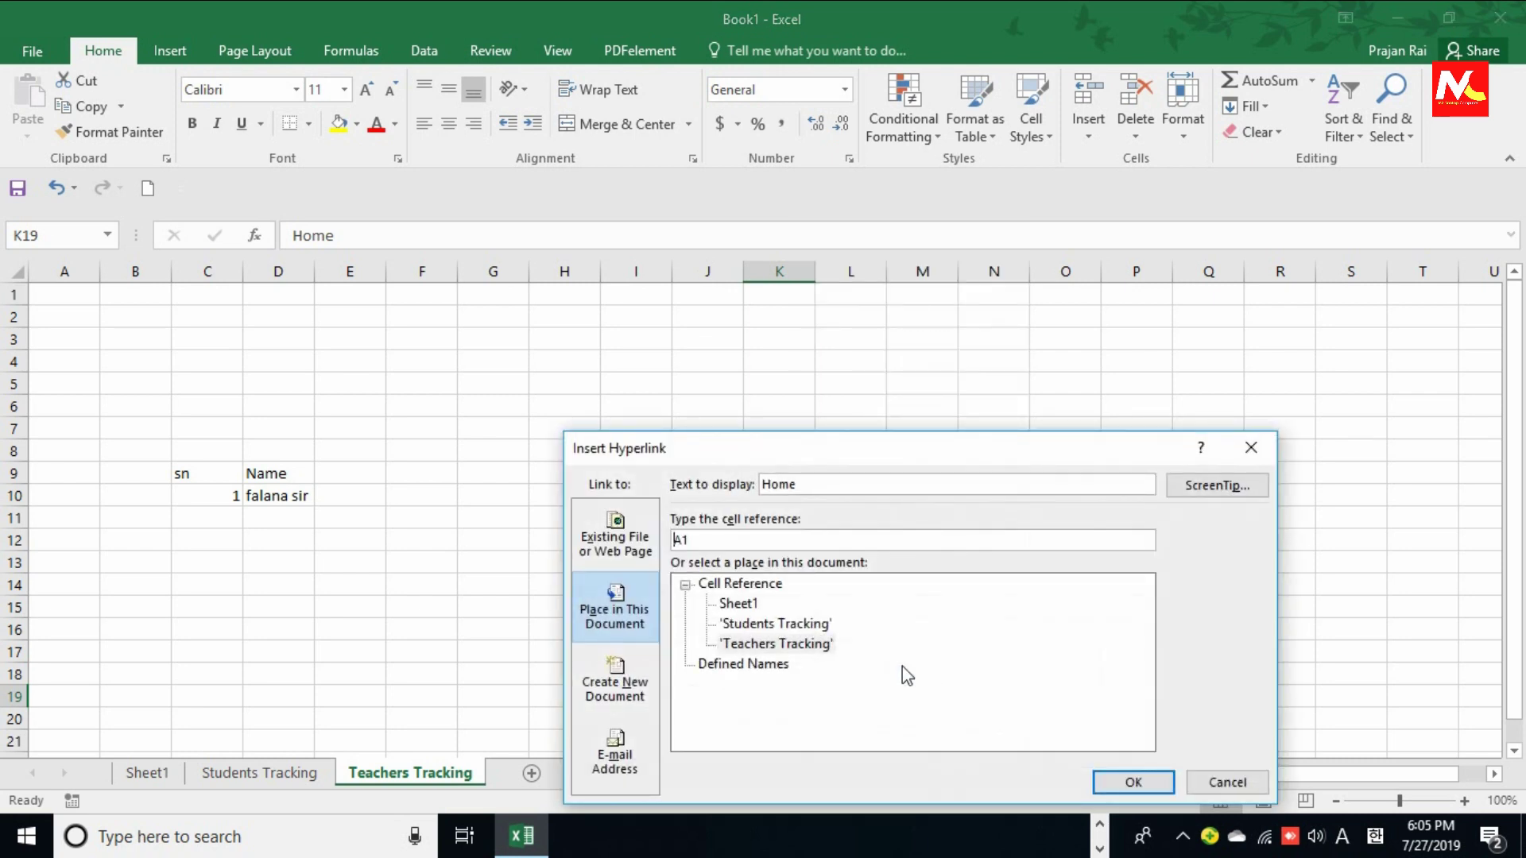
left_click(737, 604)
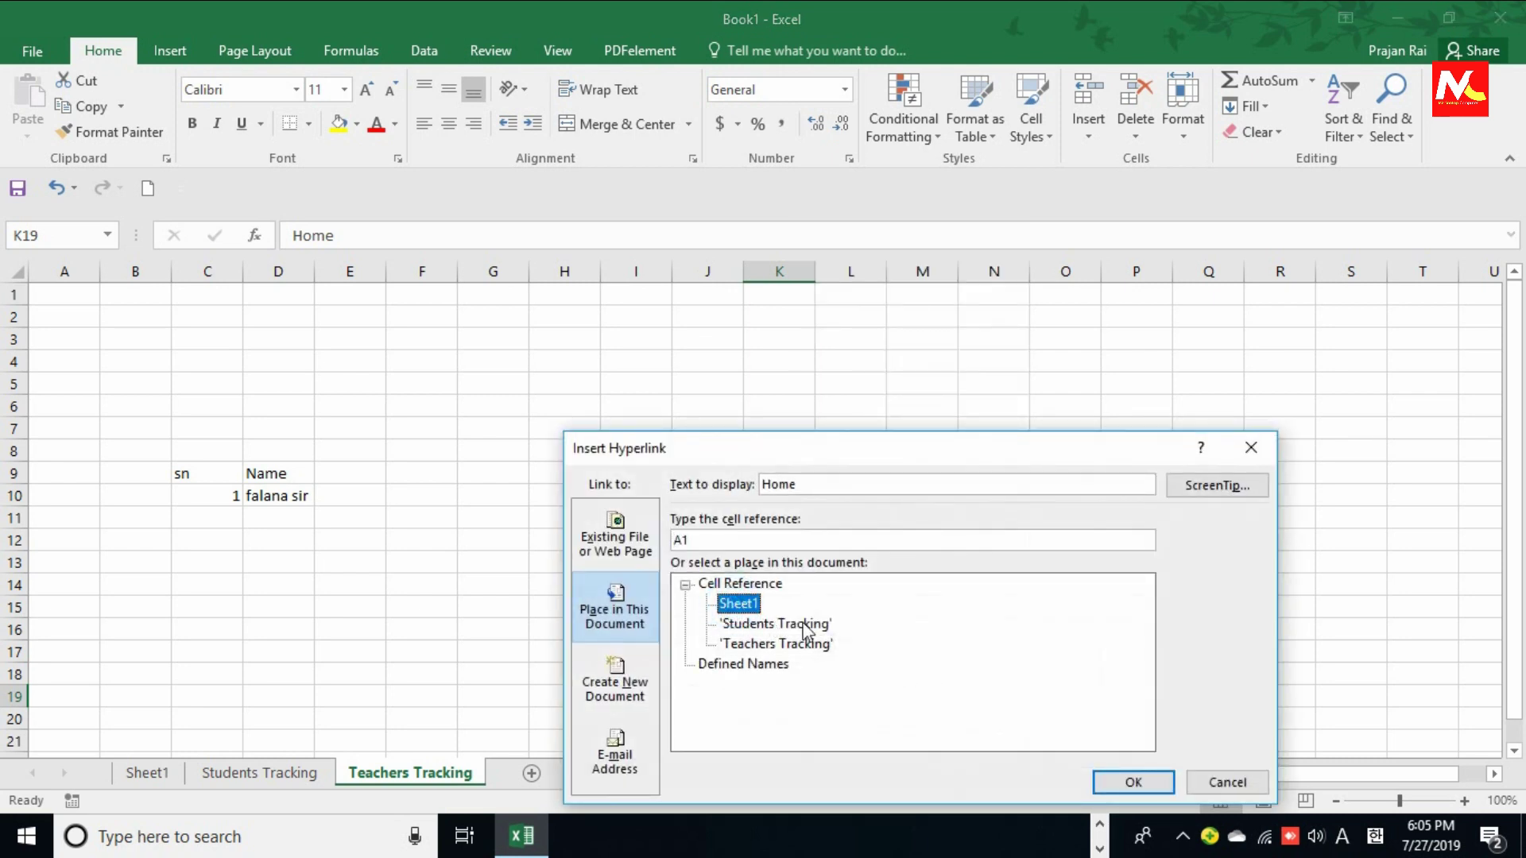
left_click(1152, 783)
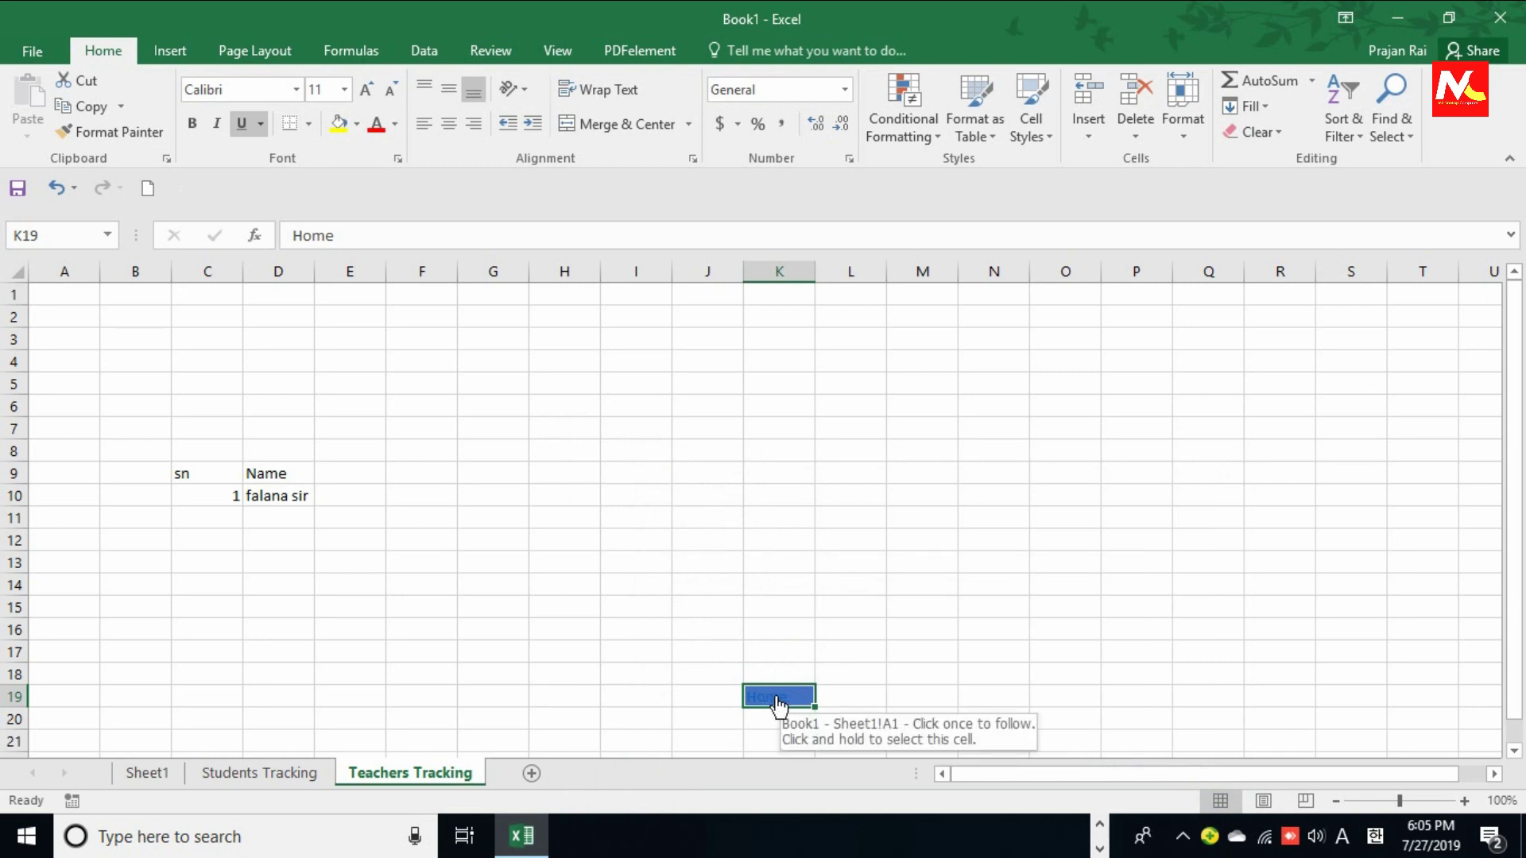
left_click(395, 124)
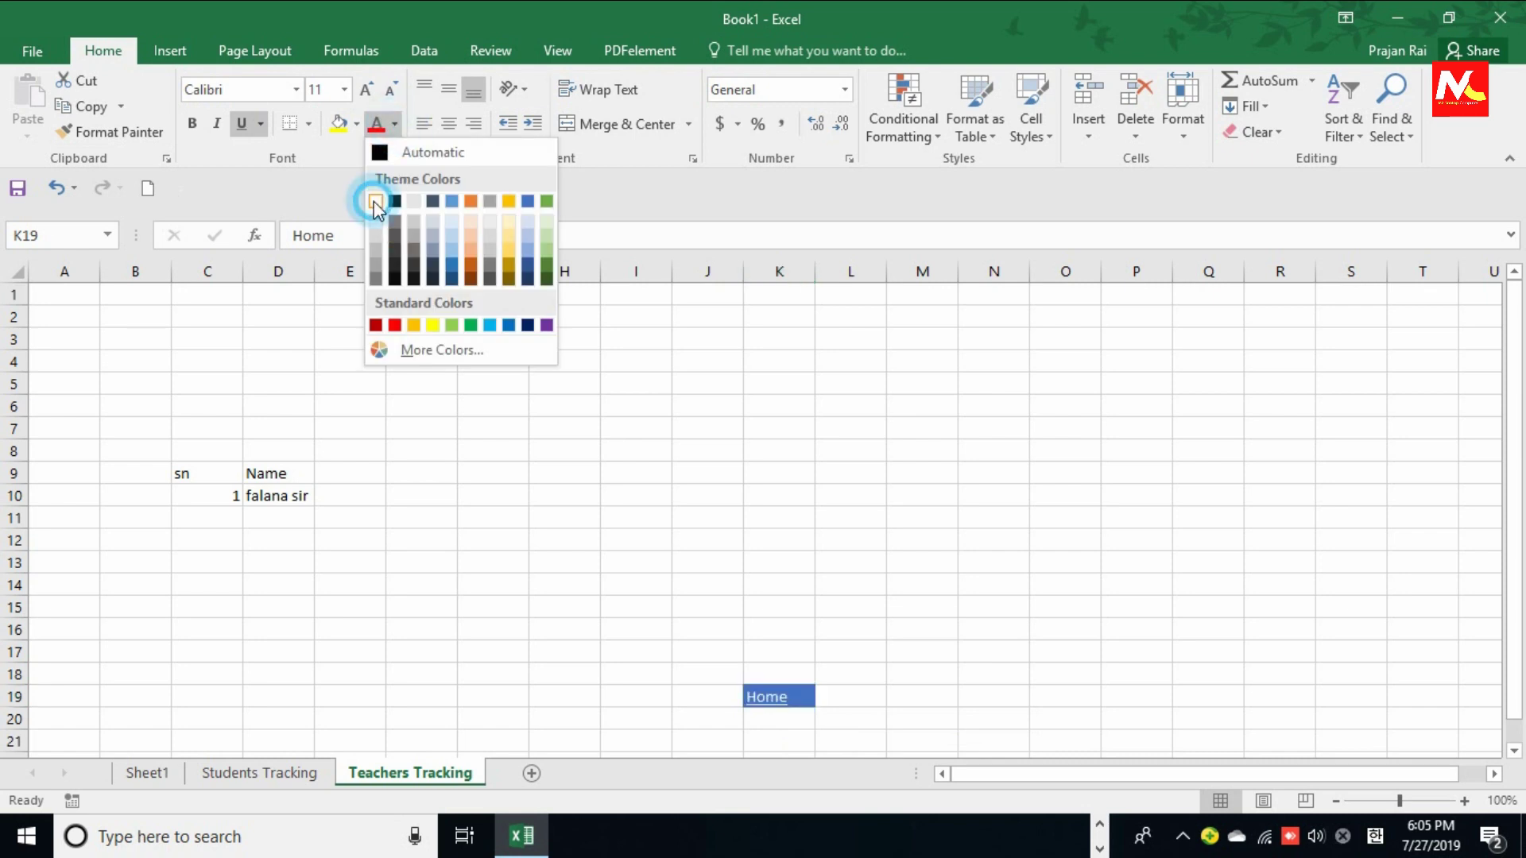
left_click(375, 201)
left_click(884, 677)
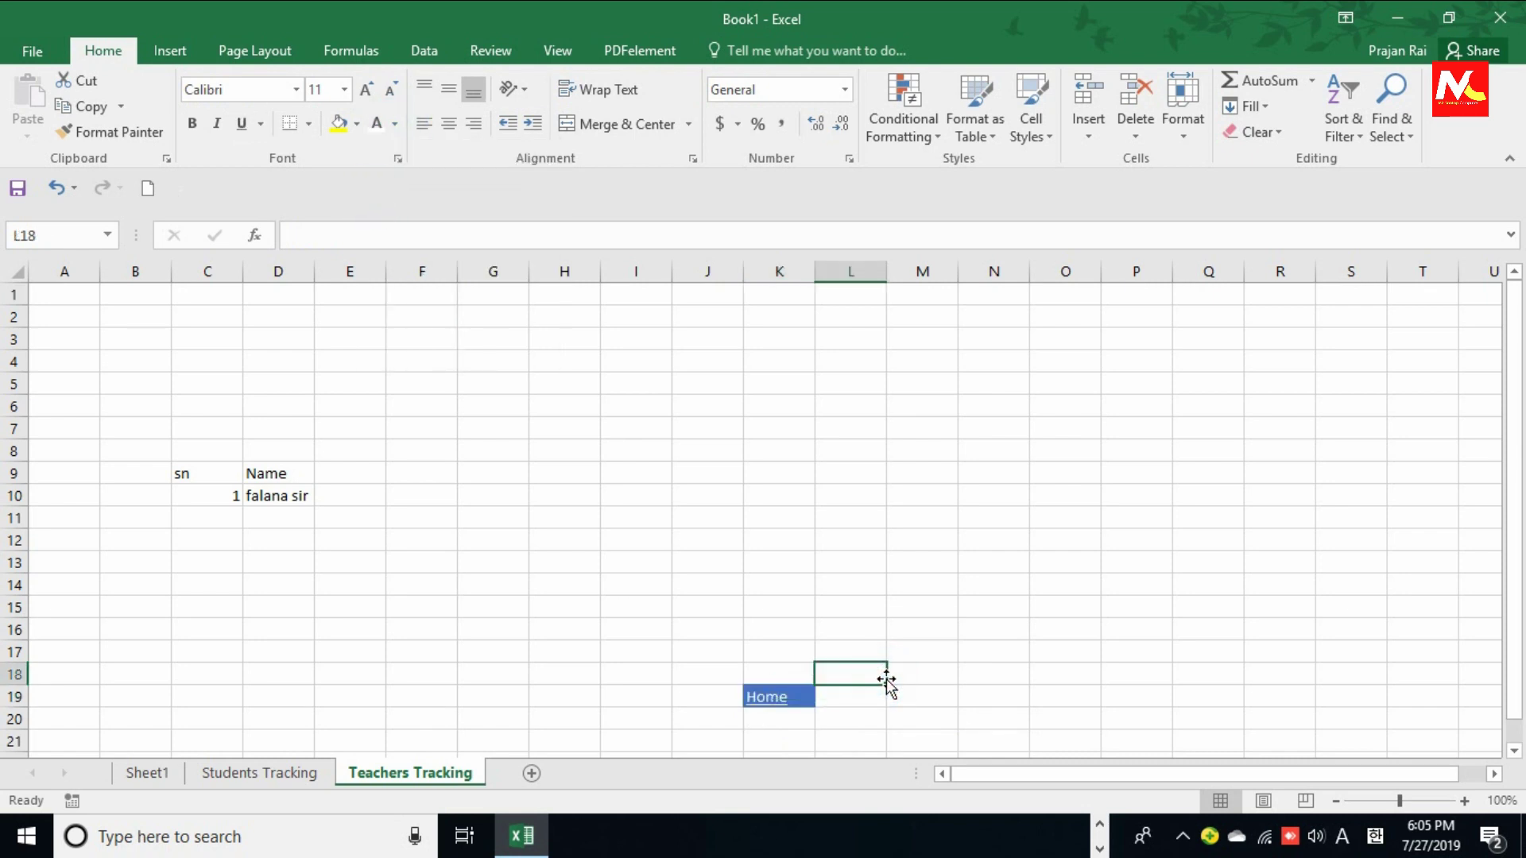
Step: Test the Home, Teachers and Students links by jumping between sheets, ending on Sheet1
left_click(777, 702)
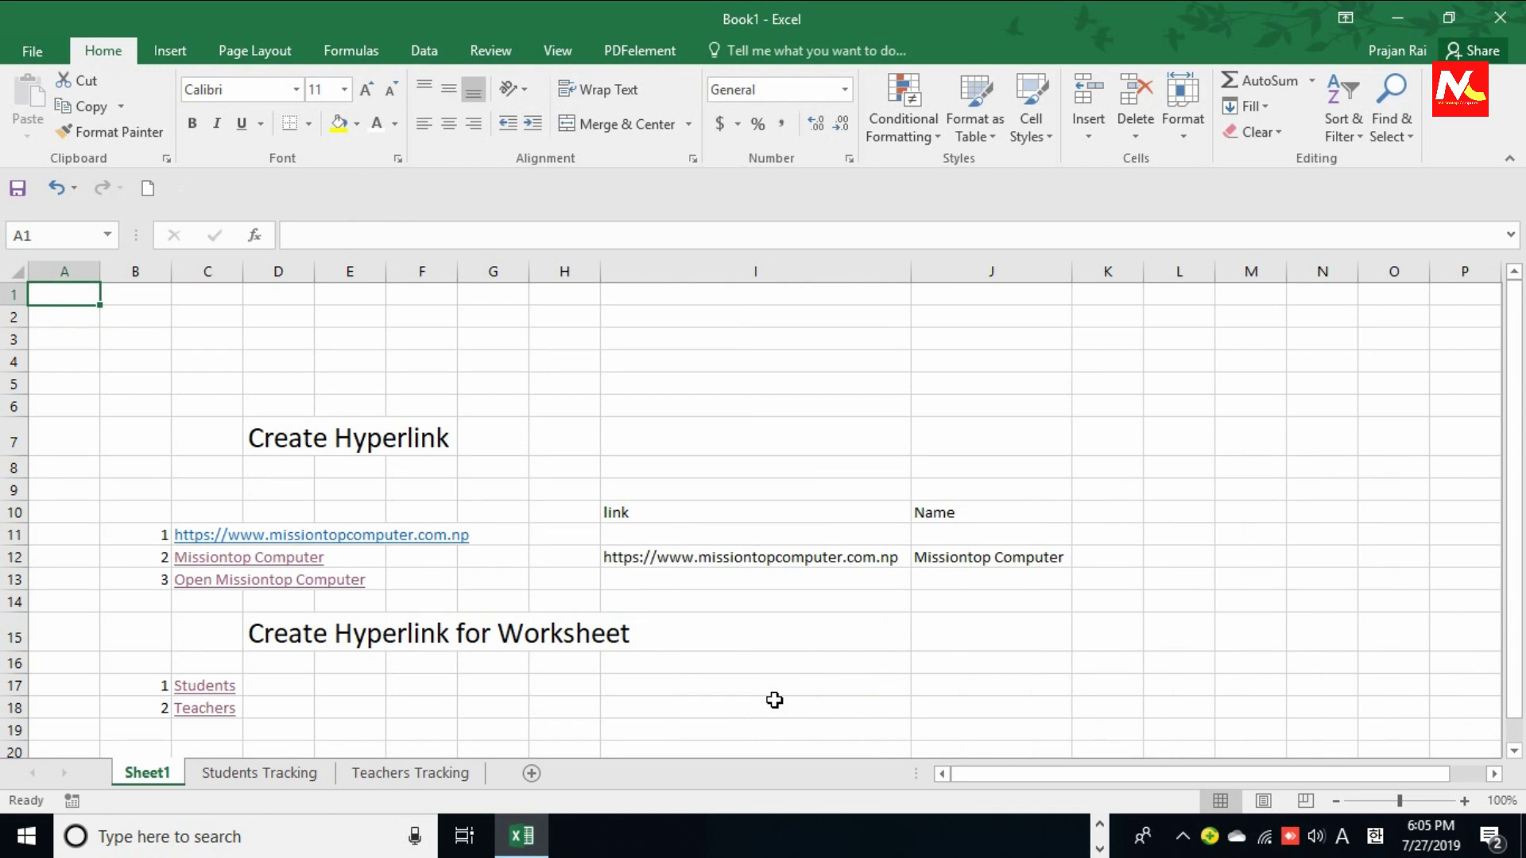
left_click(208, 710)
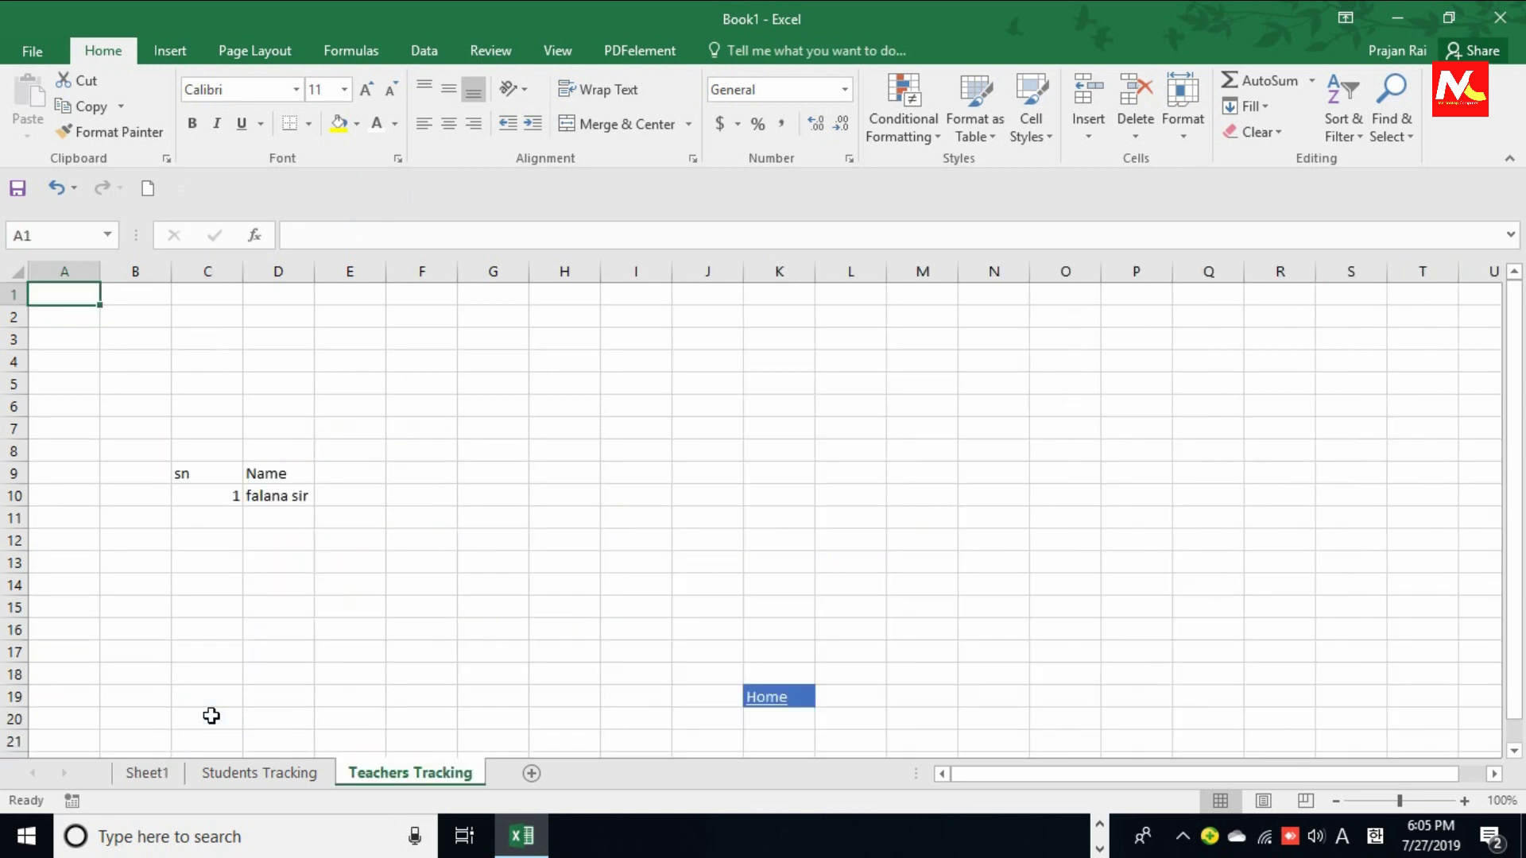
left_click(775, 703)
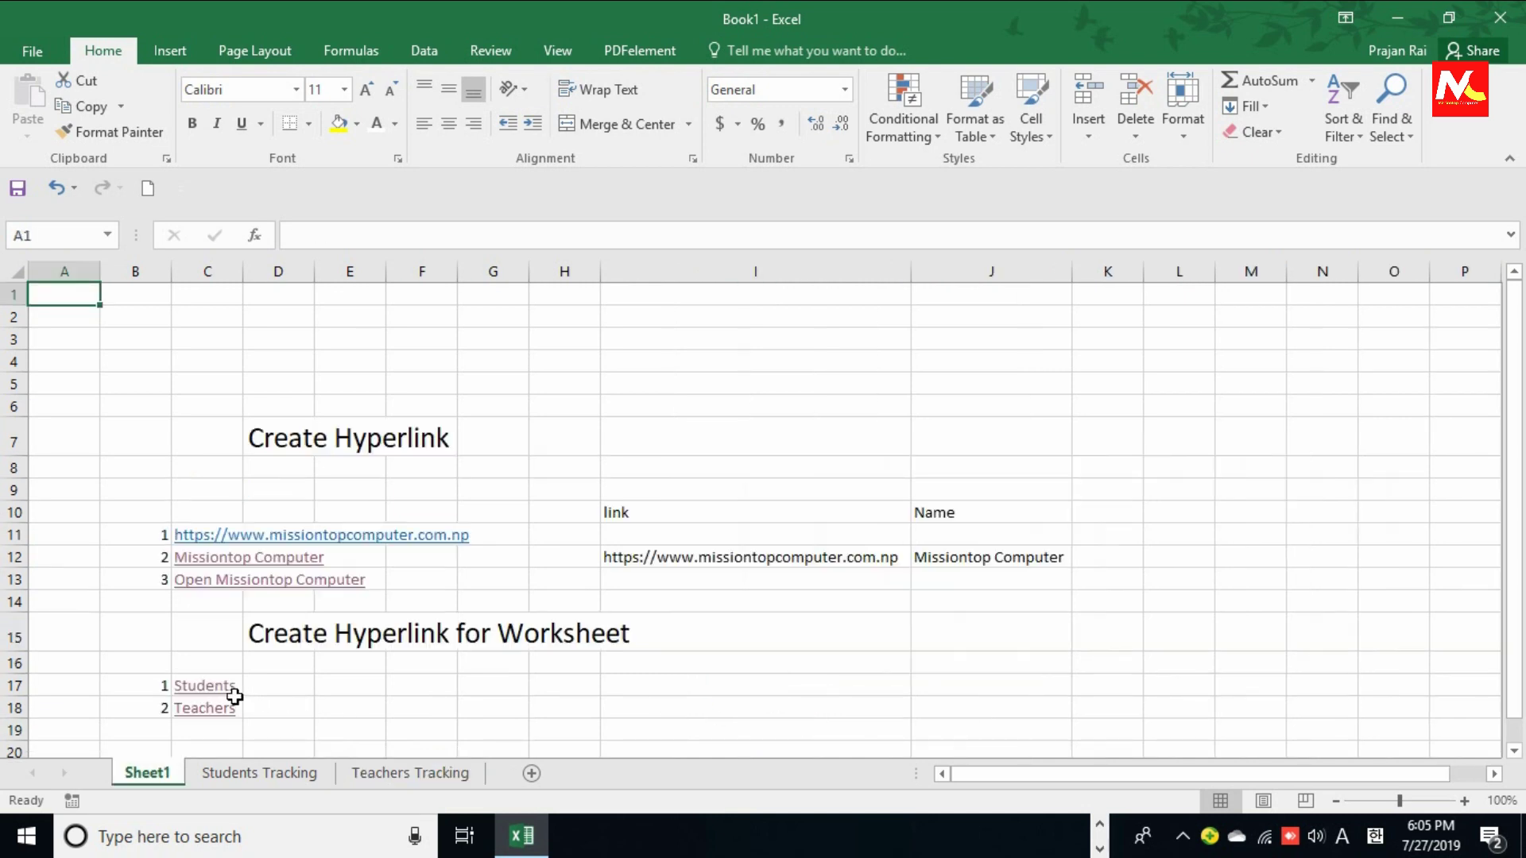
left_click(215, 700)
left_click(210, 686)
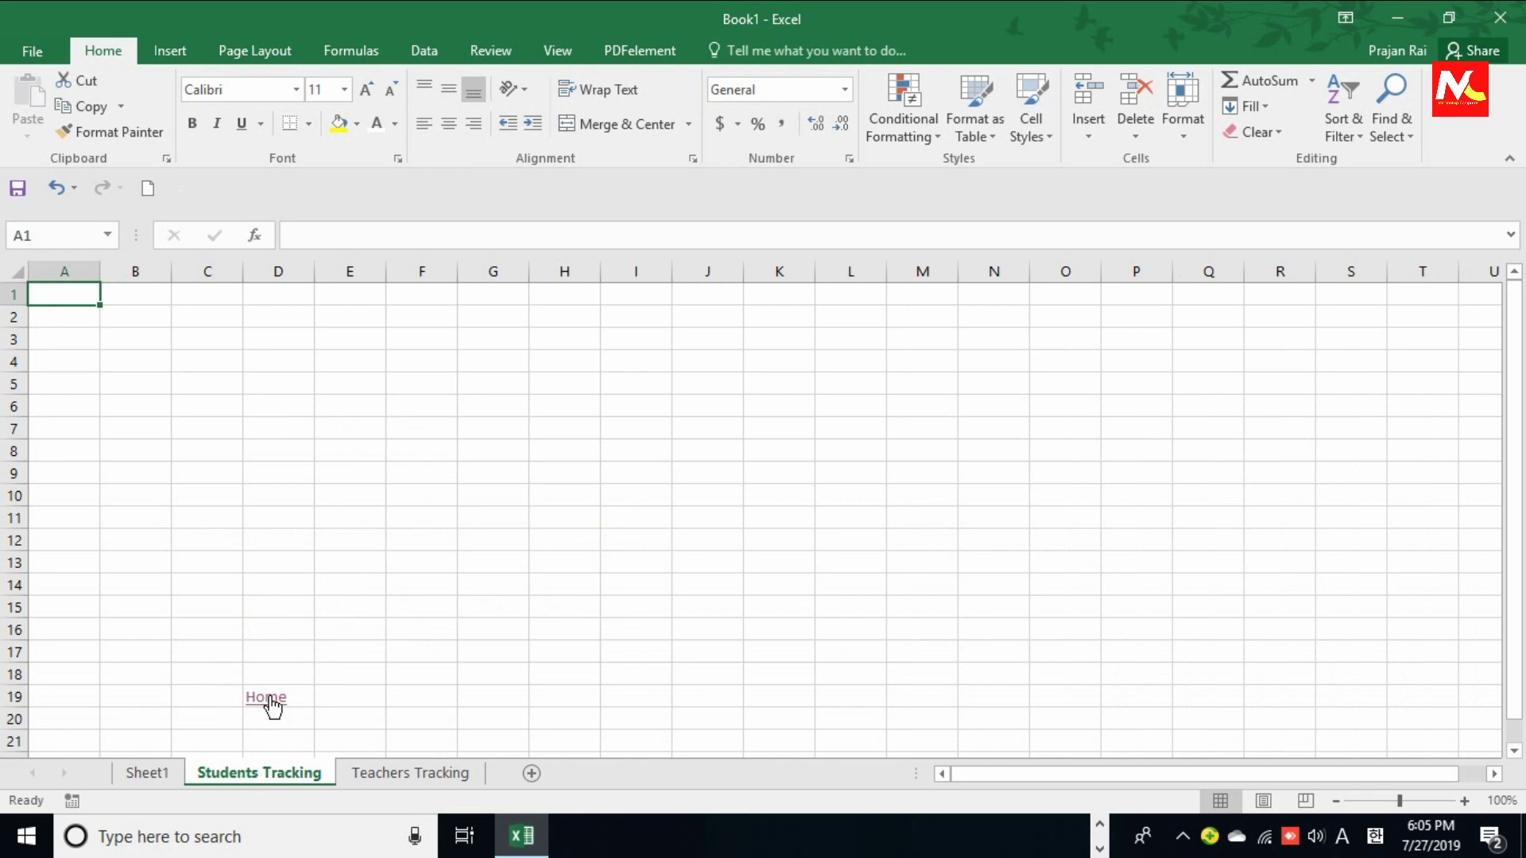
left_click(267, 701)
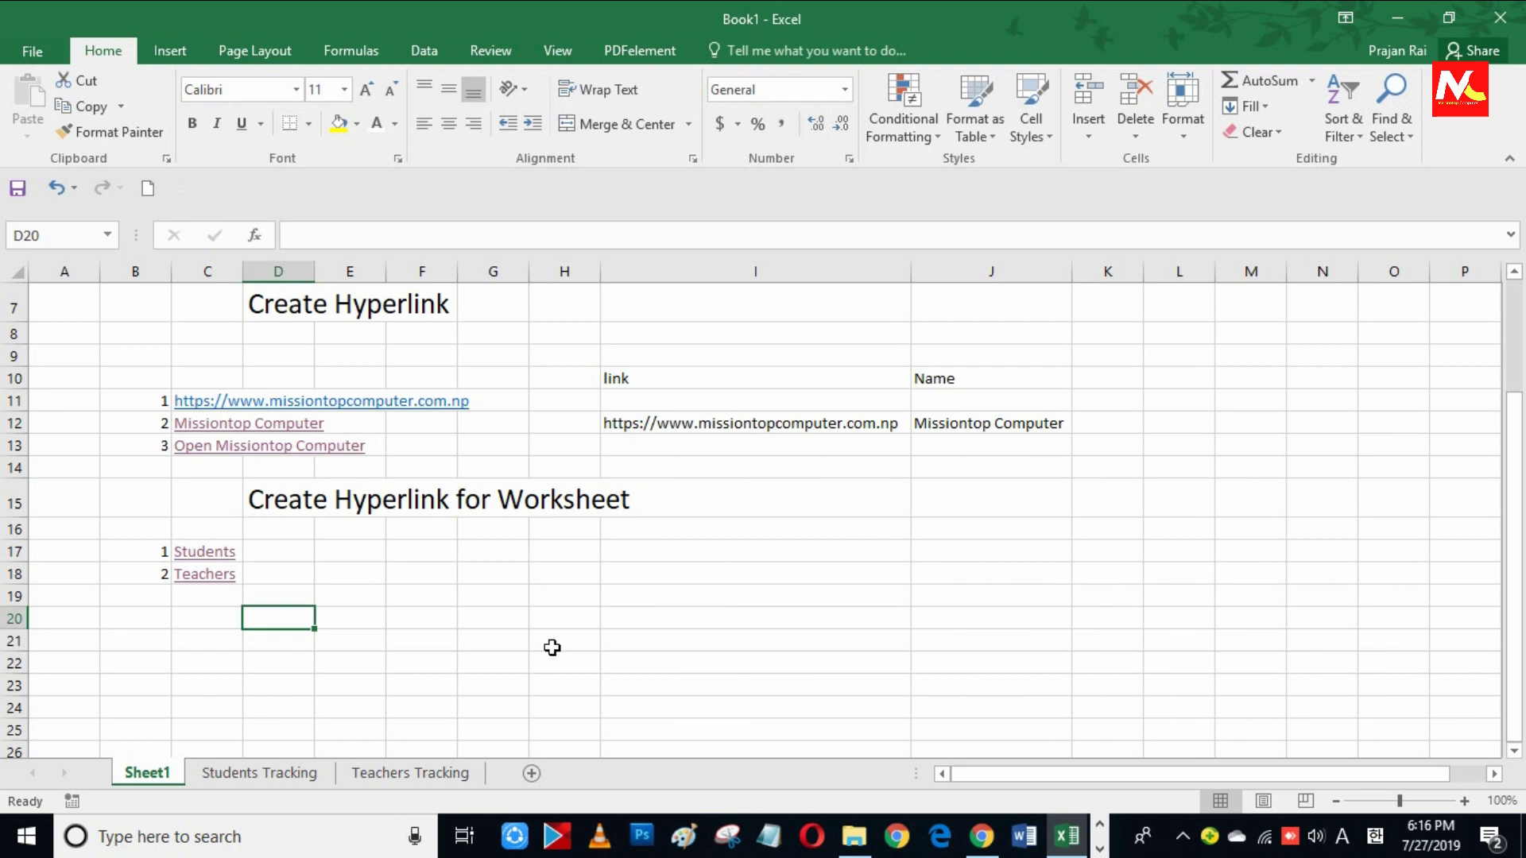
Step: Add the heading 'Create Hyperlink for Open Files' in D20 at font size 20
left_click(330, 87)
type("20")
key("Return")
type("Crea")
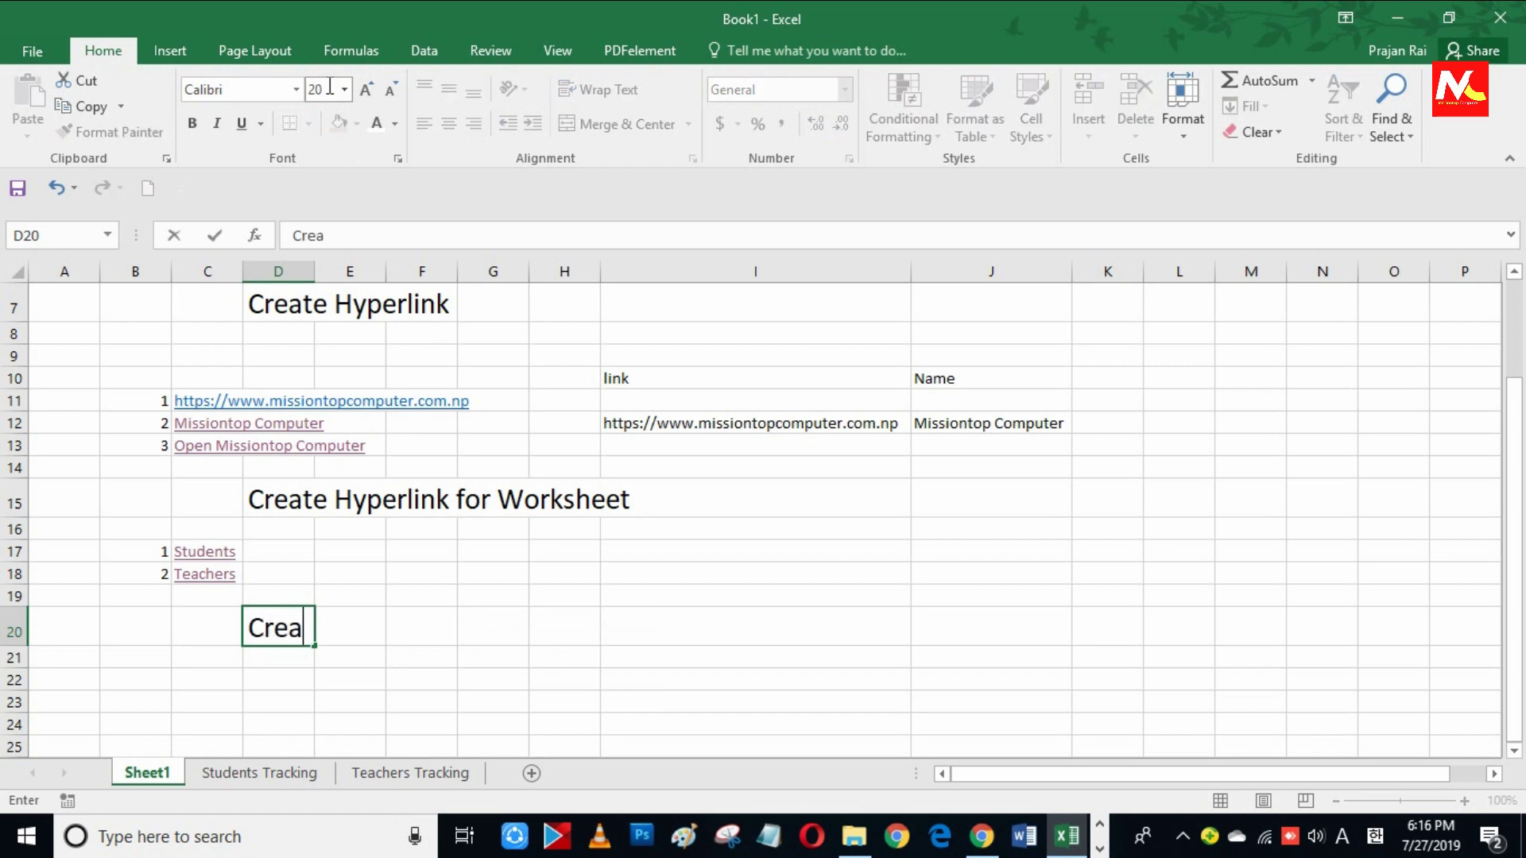
type("te Hyperl")
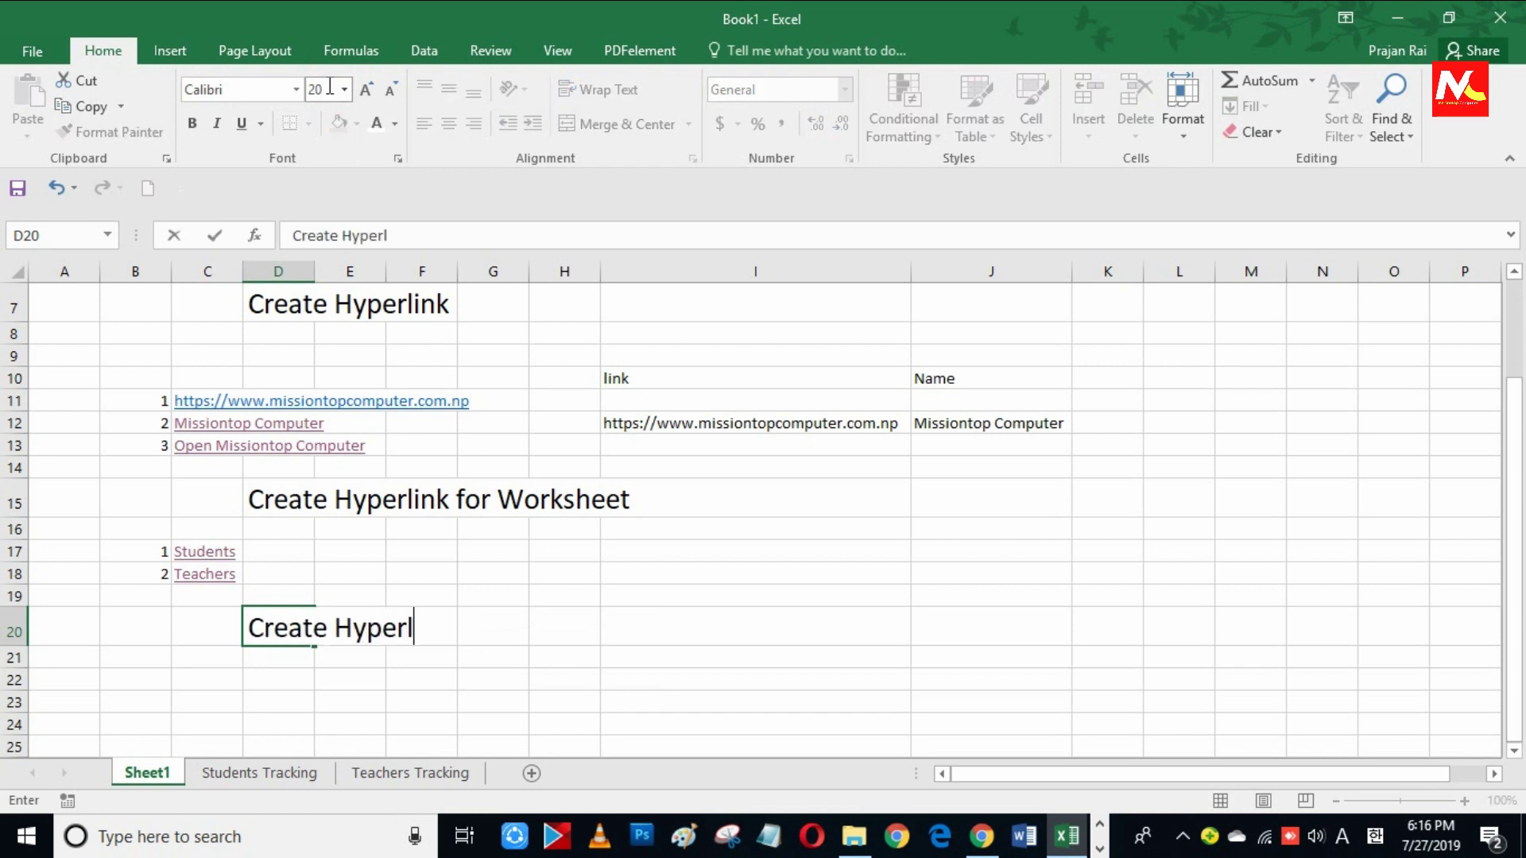
type("ink for ")
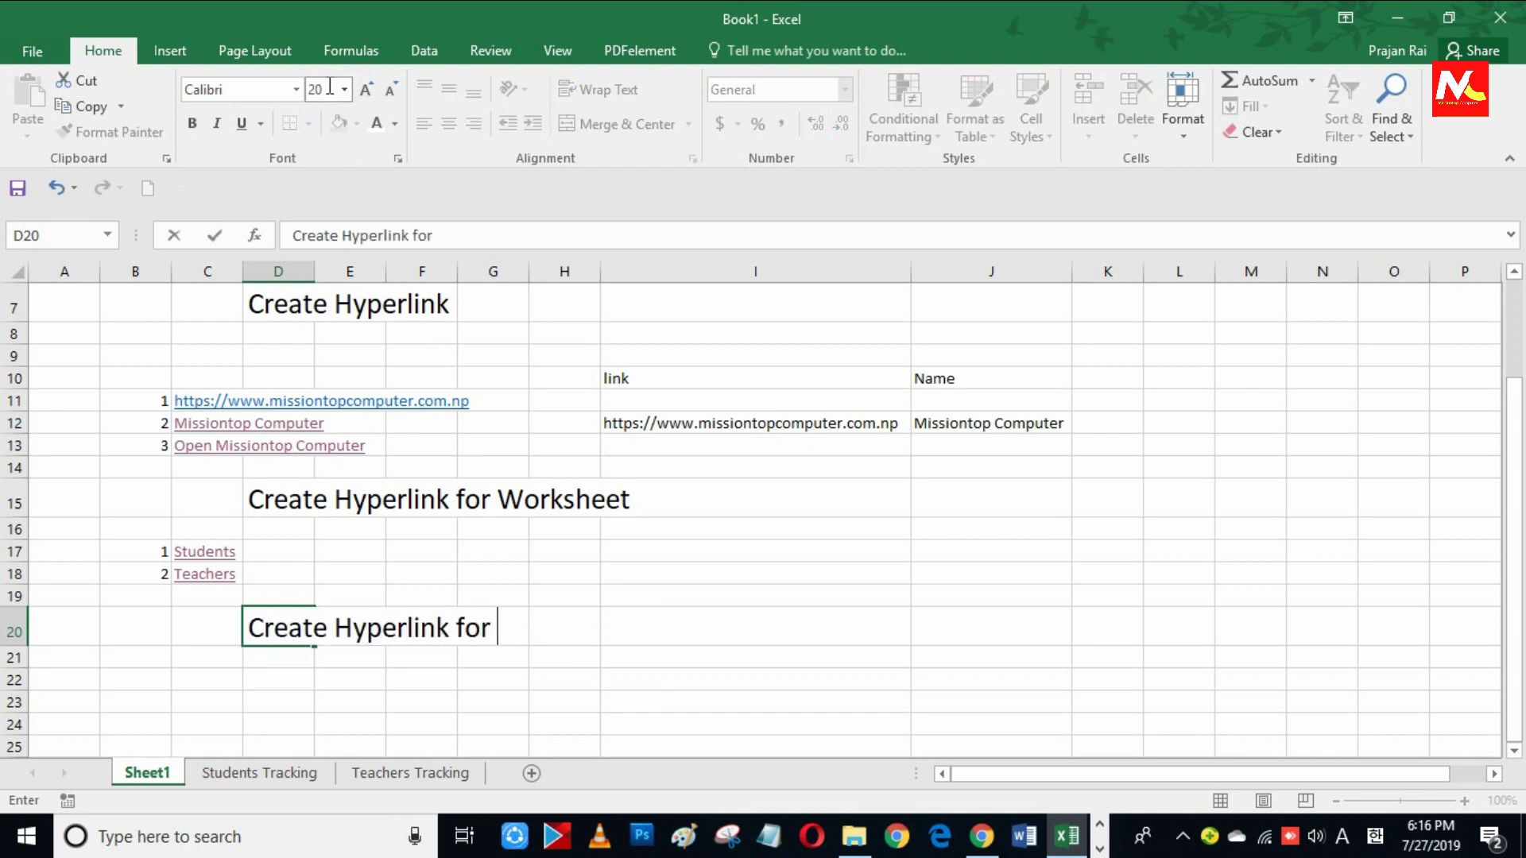
type("Open")
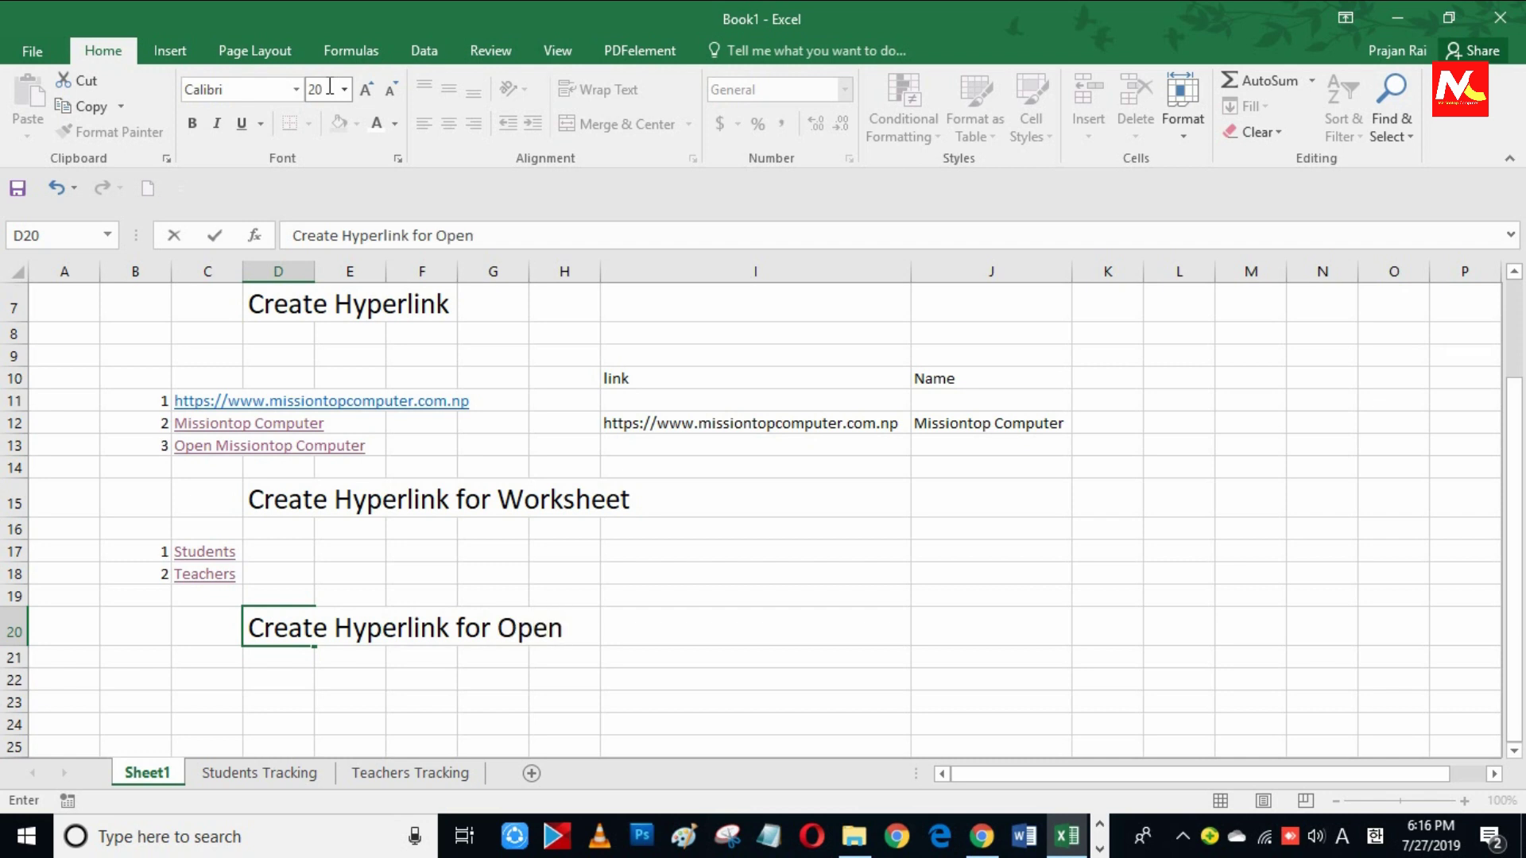
type(" F")
type("iles")
key("Return")
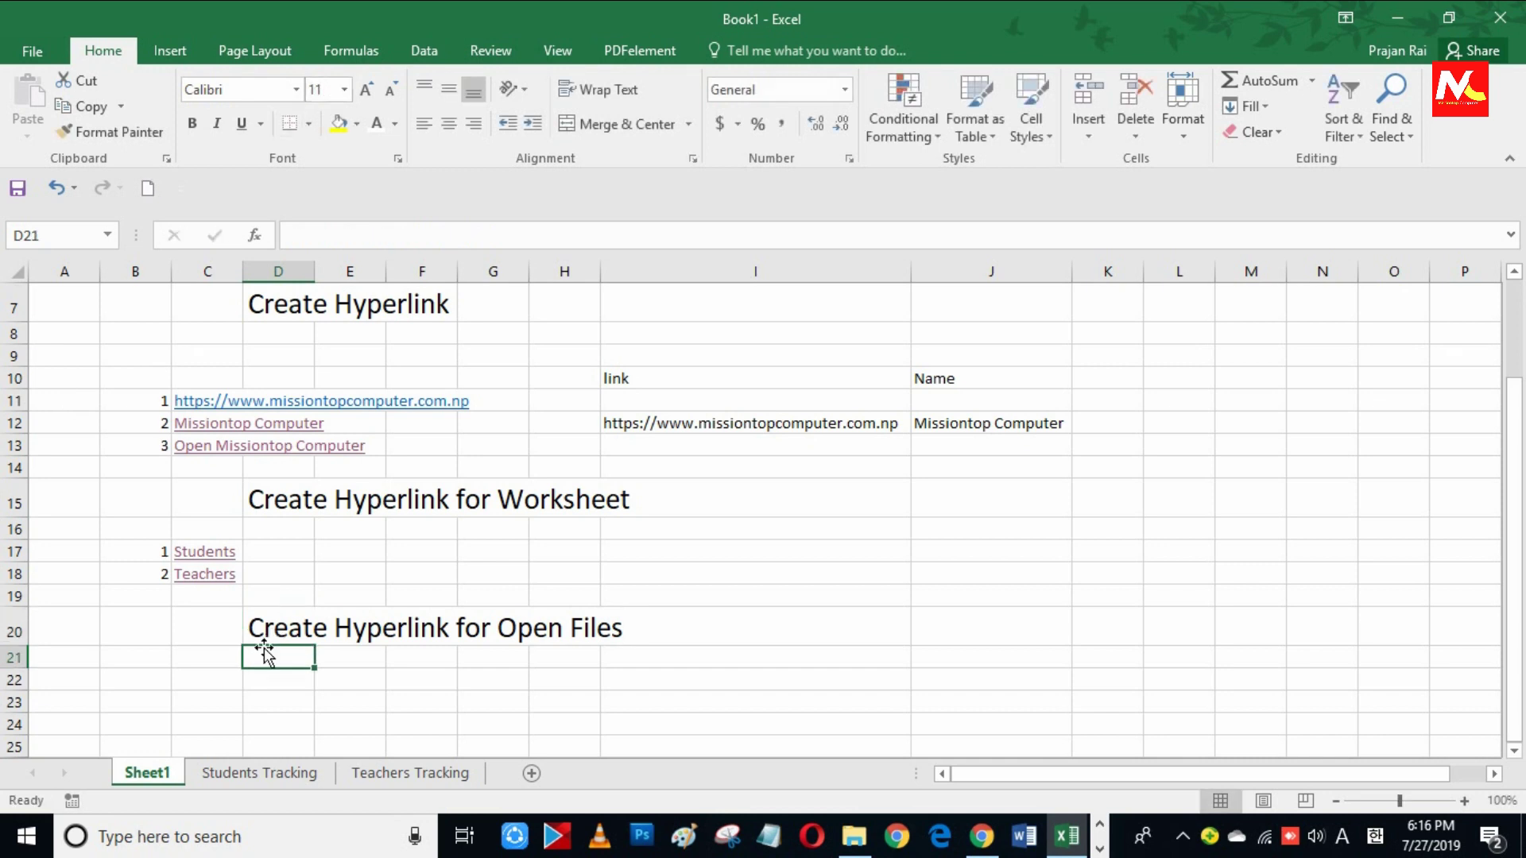
Step: Enter item 1 'Test excel file' in B21:C21 and widen column C to fit
left_click(157, 665)
type("1")
left_click(185, 664)
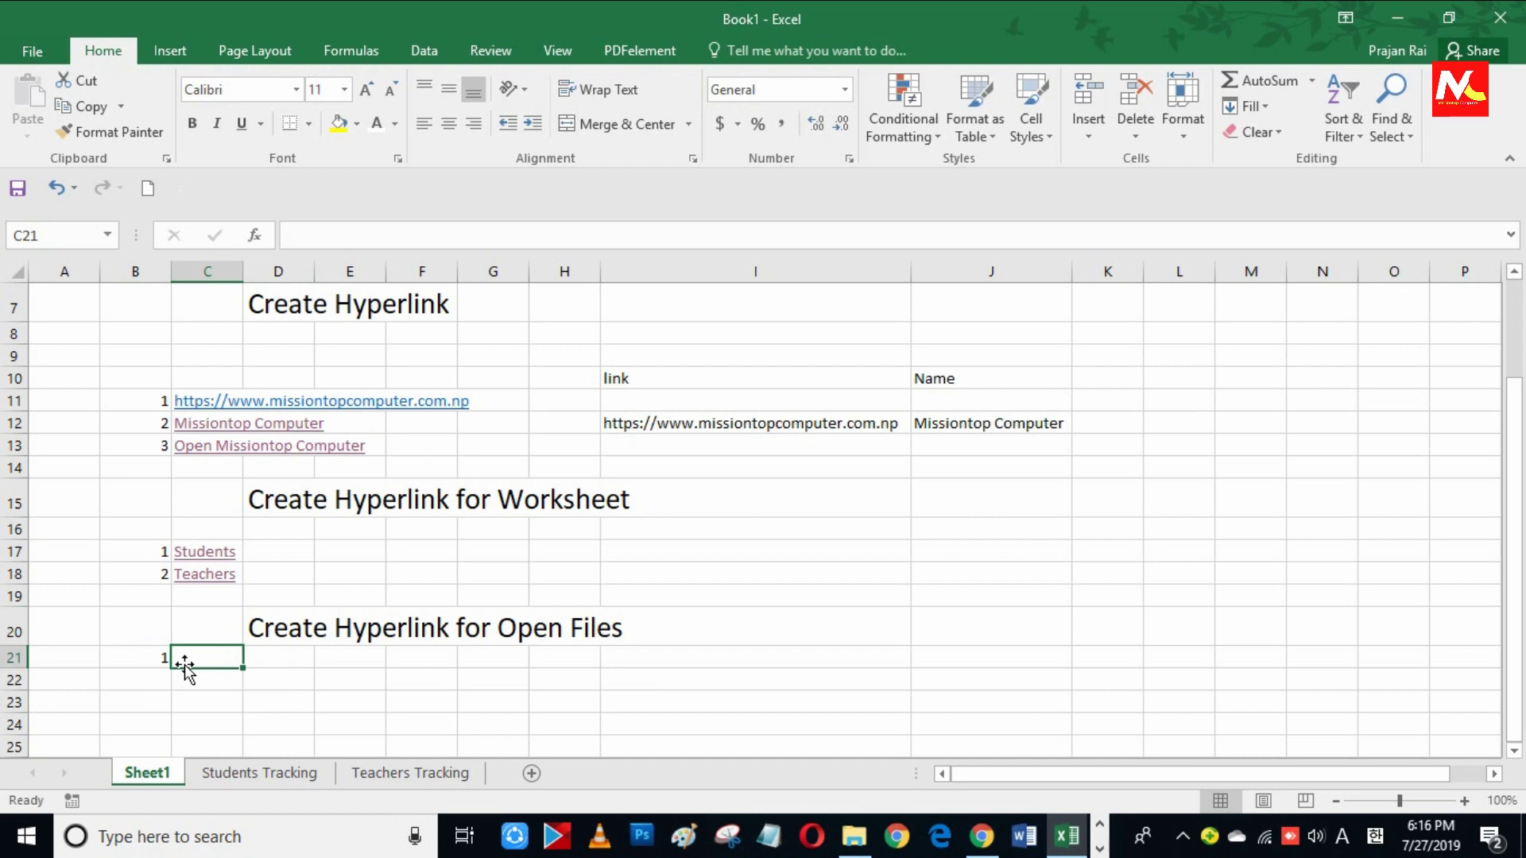
type("Tes")
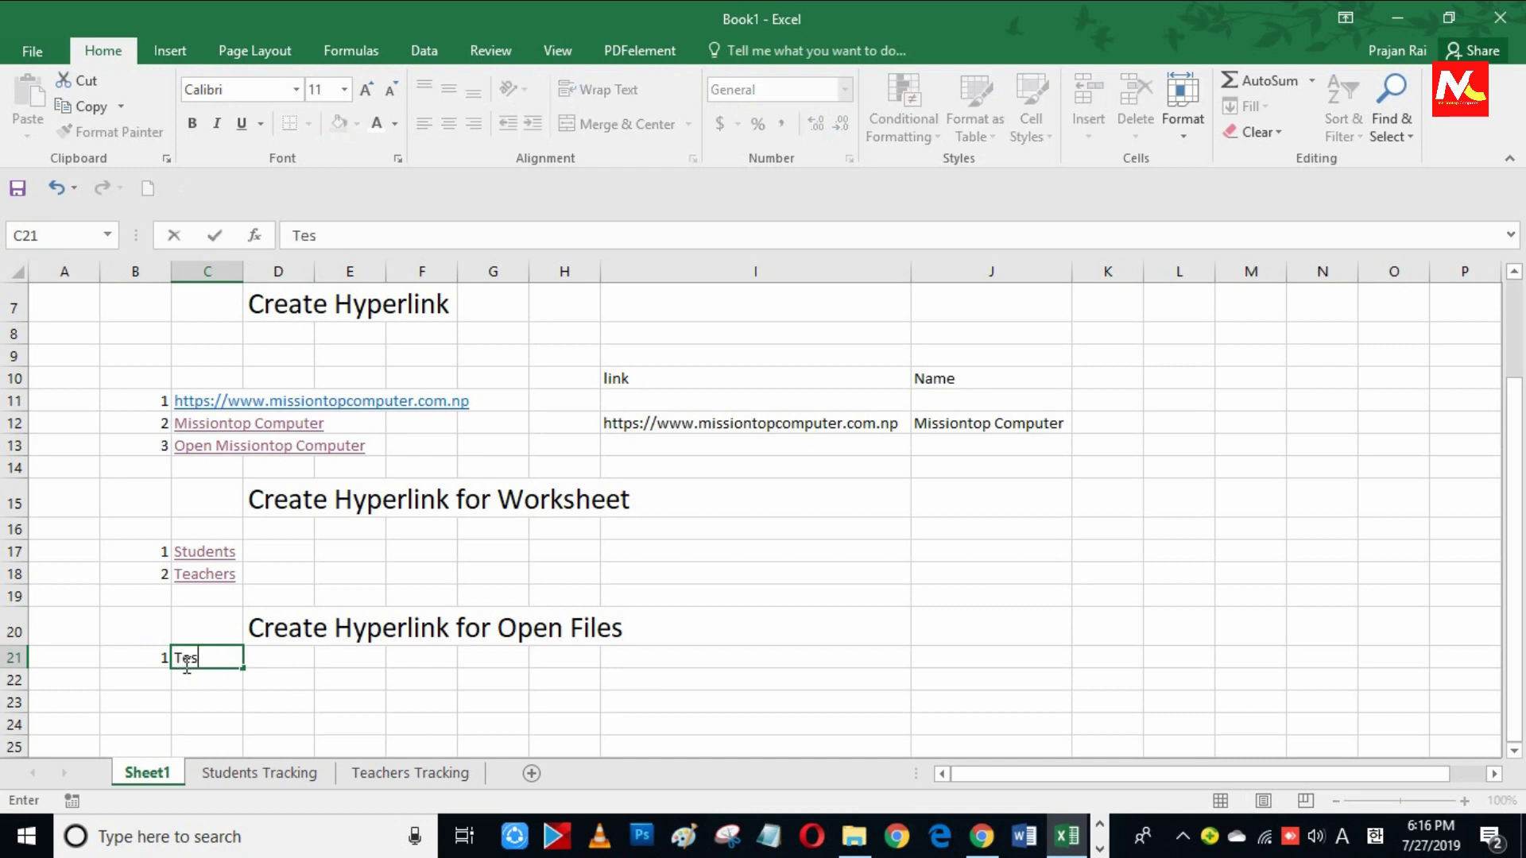
type("t ex")
type("cel file")
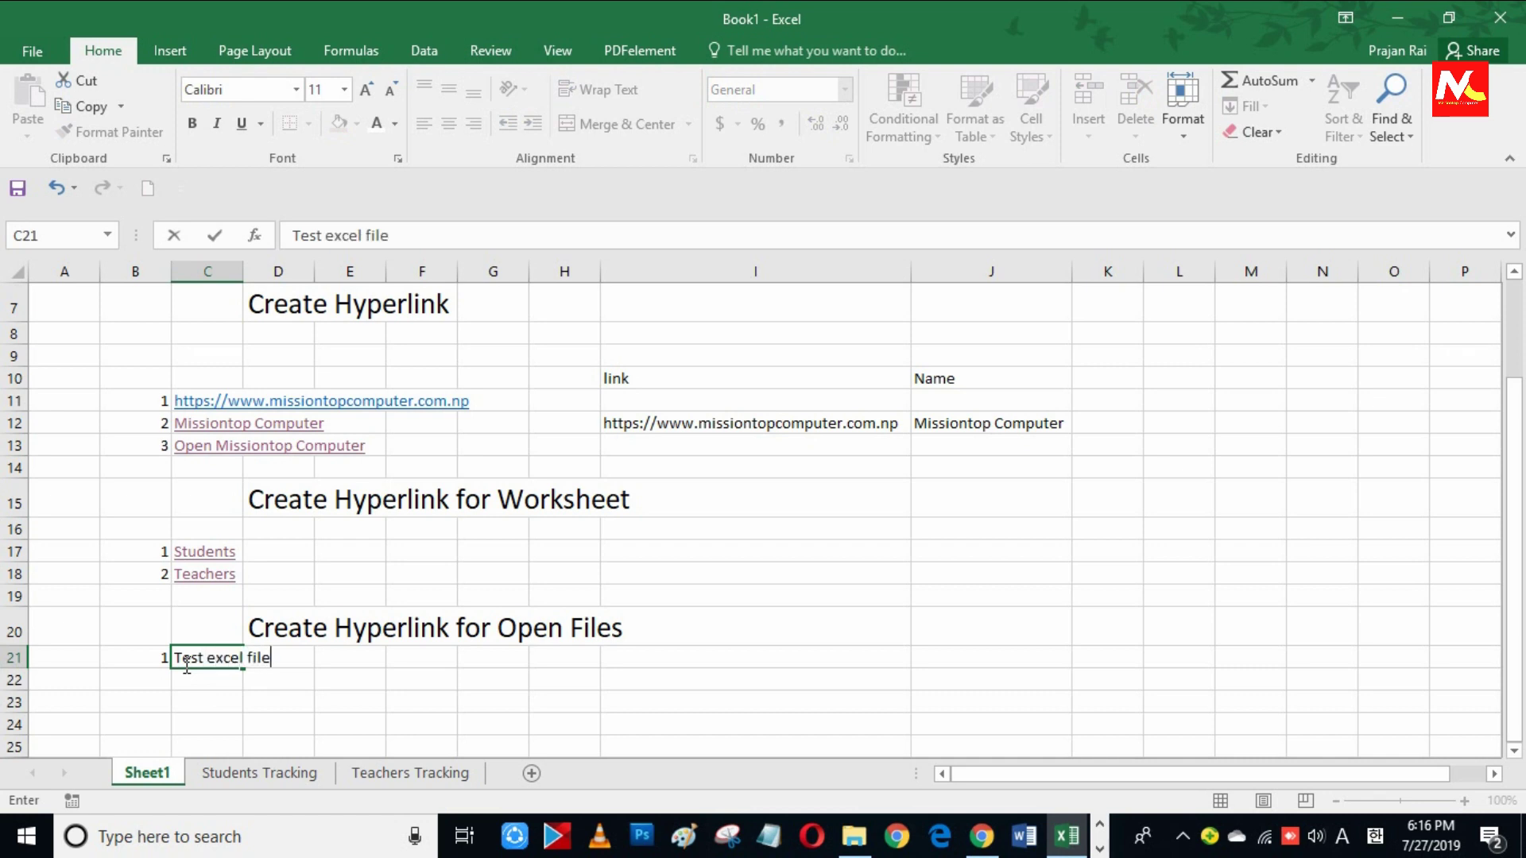
key("Return")
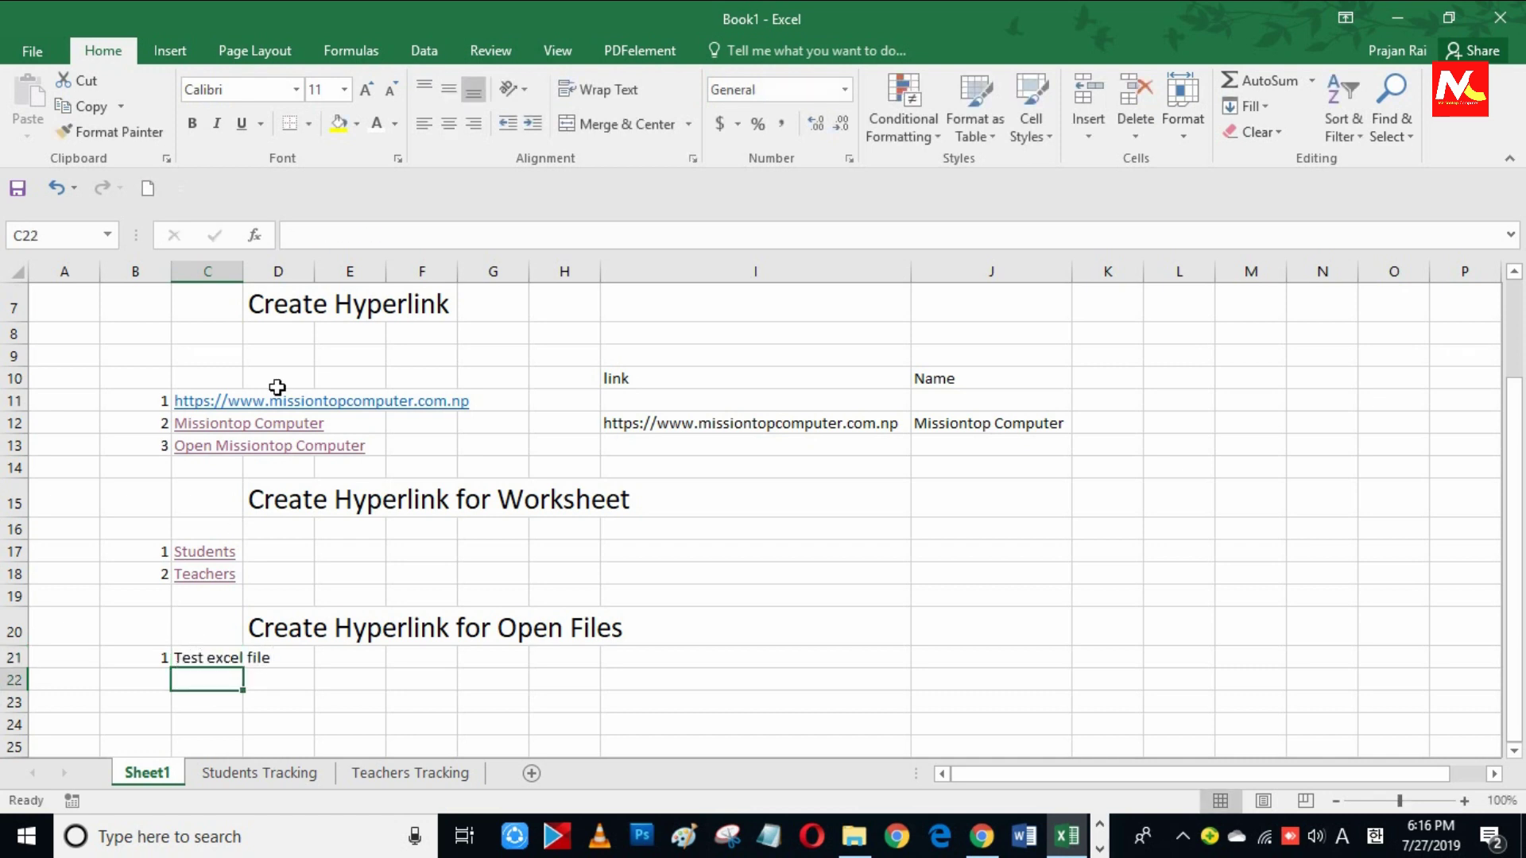
left_click_drag(249, 272, 278, 280)
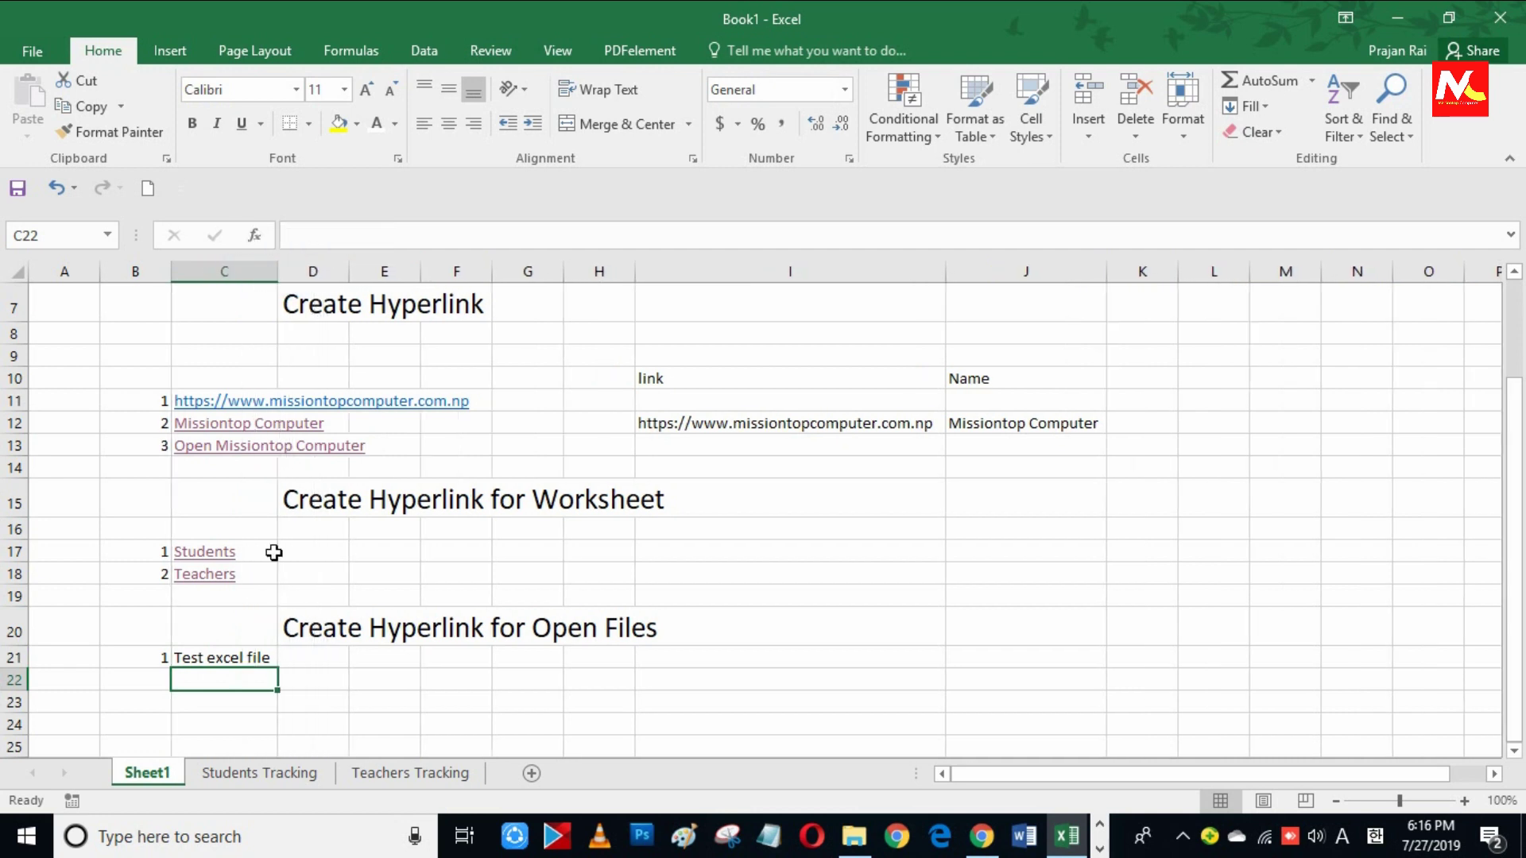
left_click(216, 656)
left_click(306, 683)
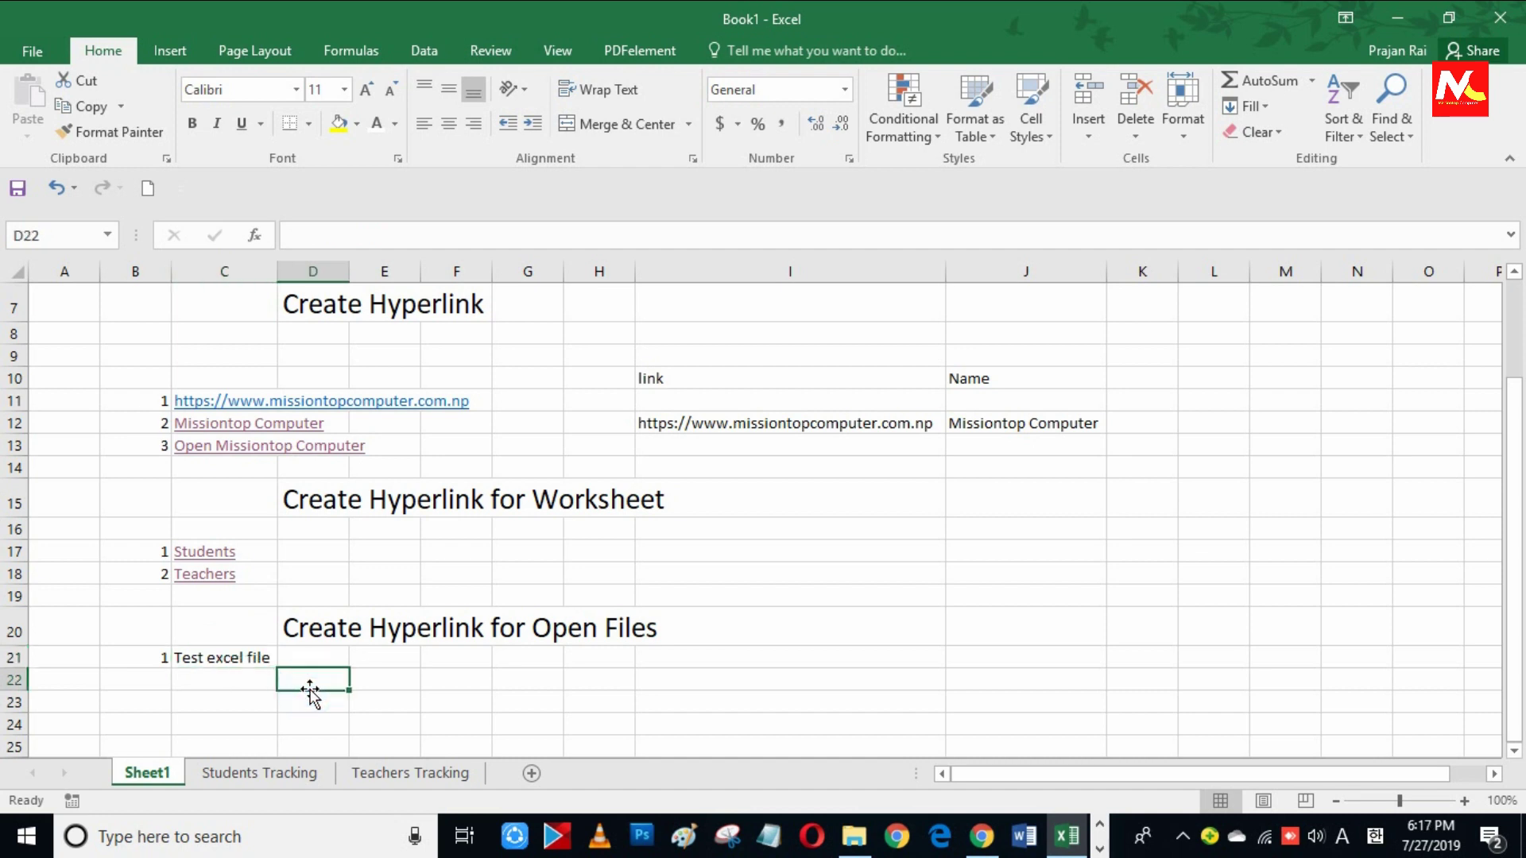
Step: Open File Explorer with Win+E and go into the Documents folder
key("super+e")
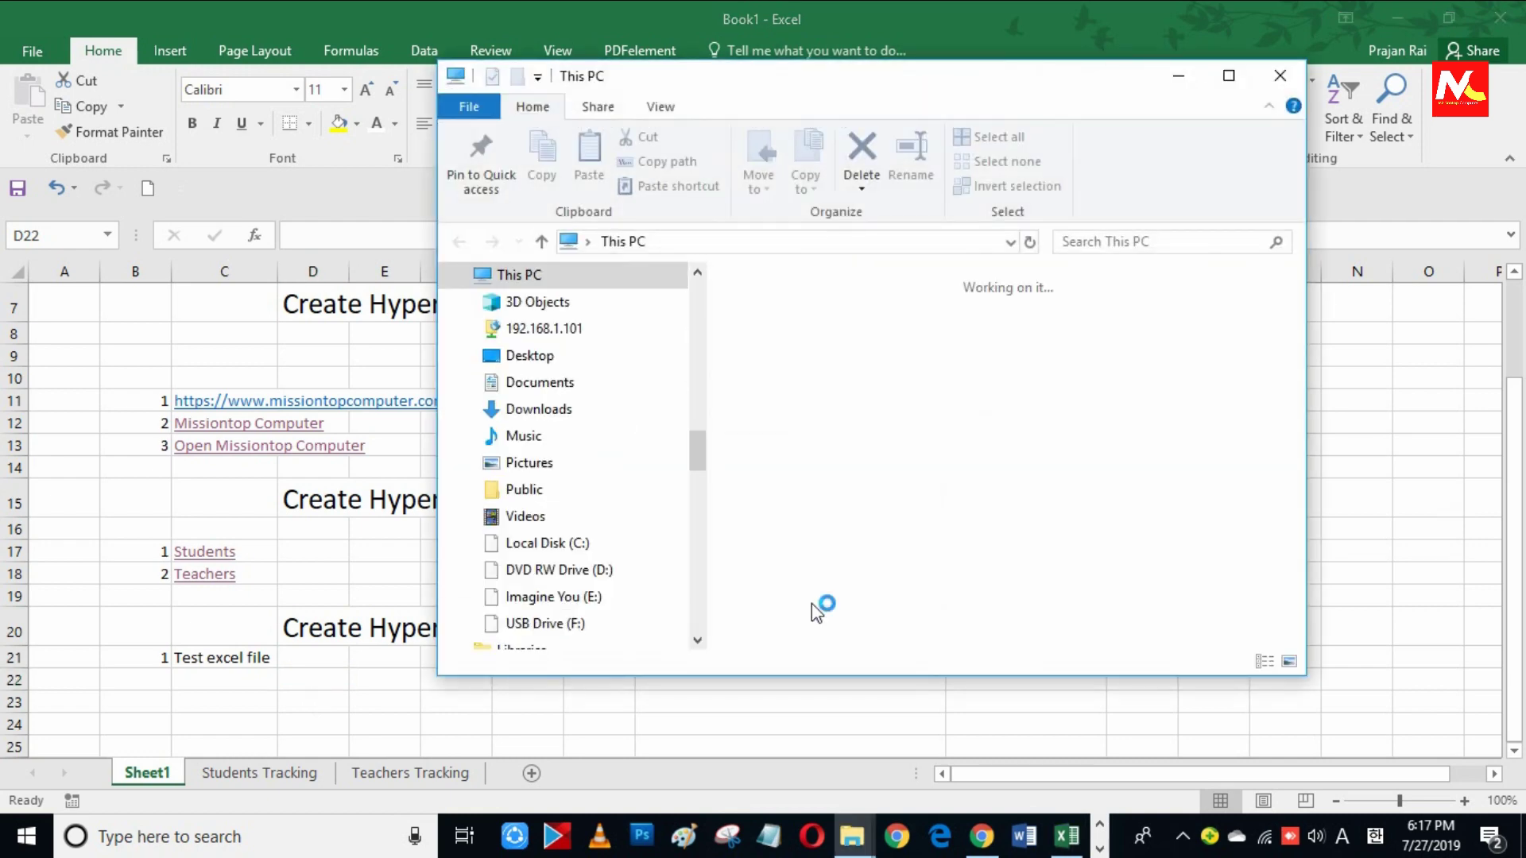
left_click(919, 492)
right_click(911, 472)
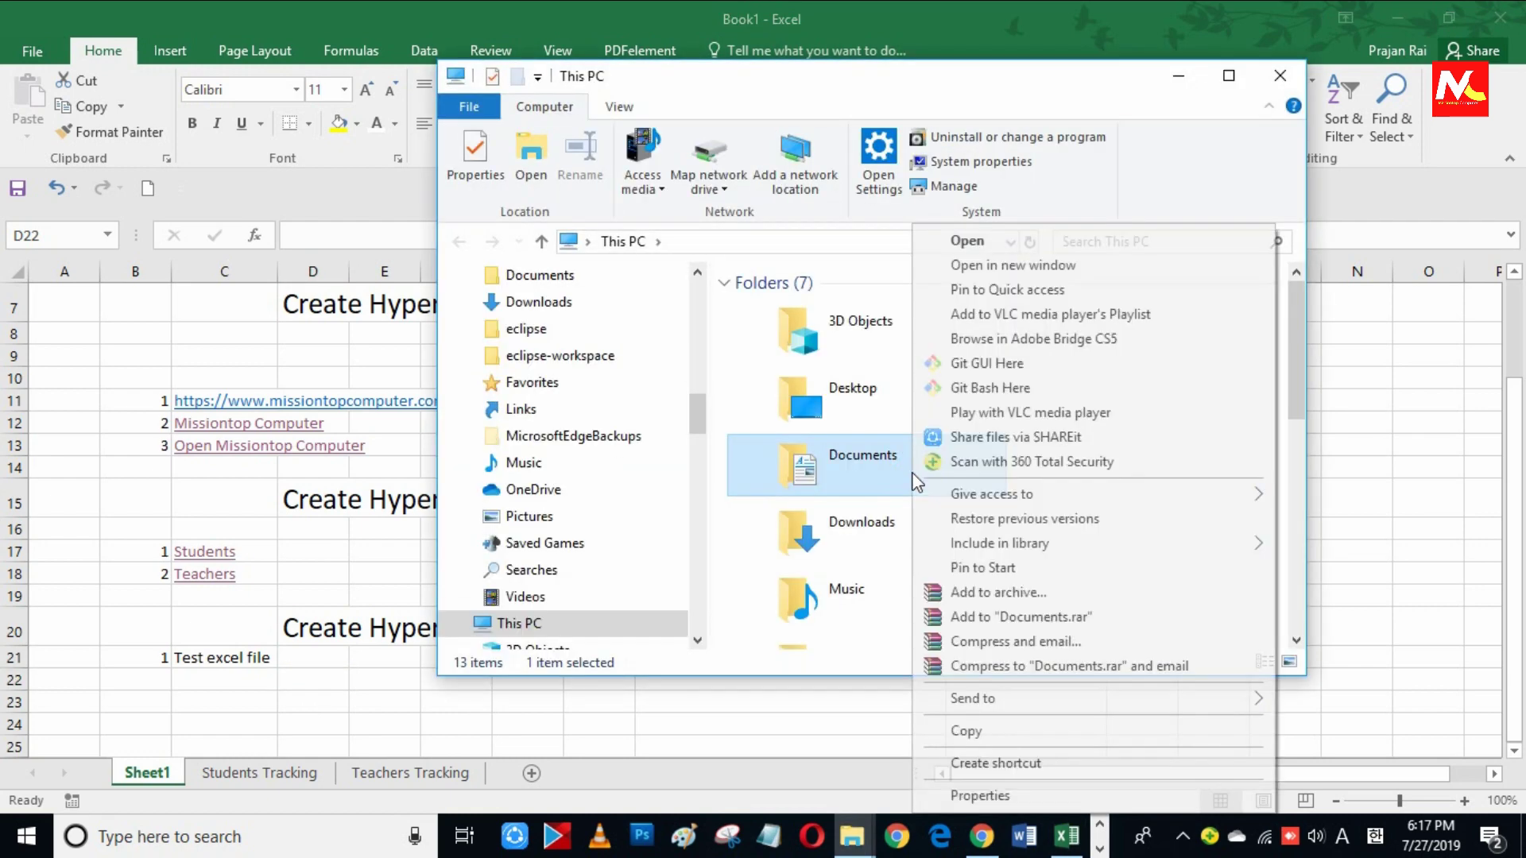
left_click(981, 238)
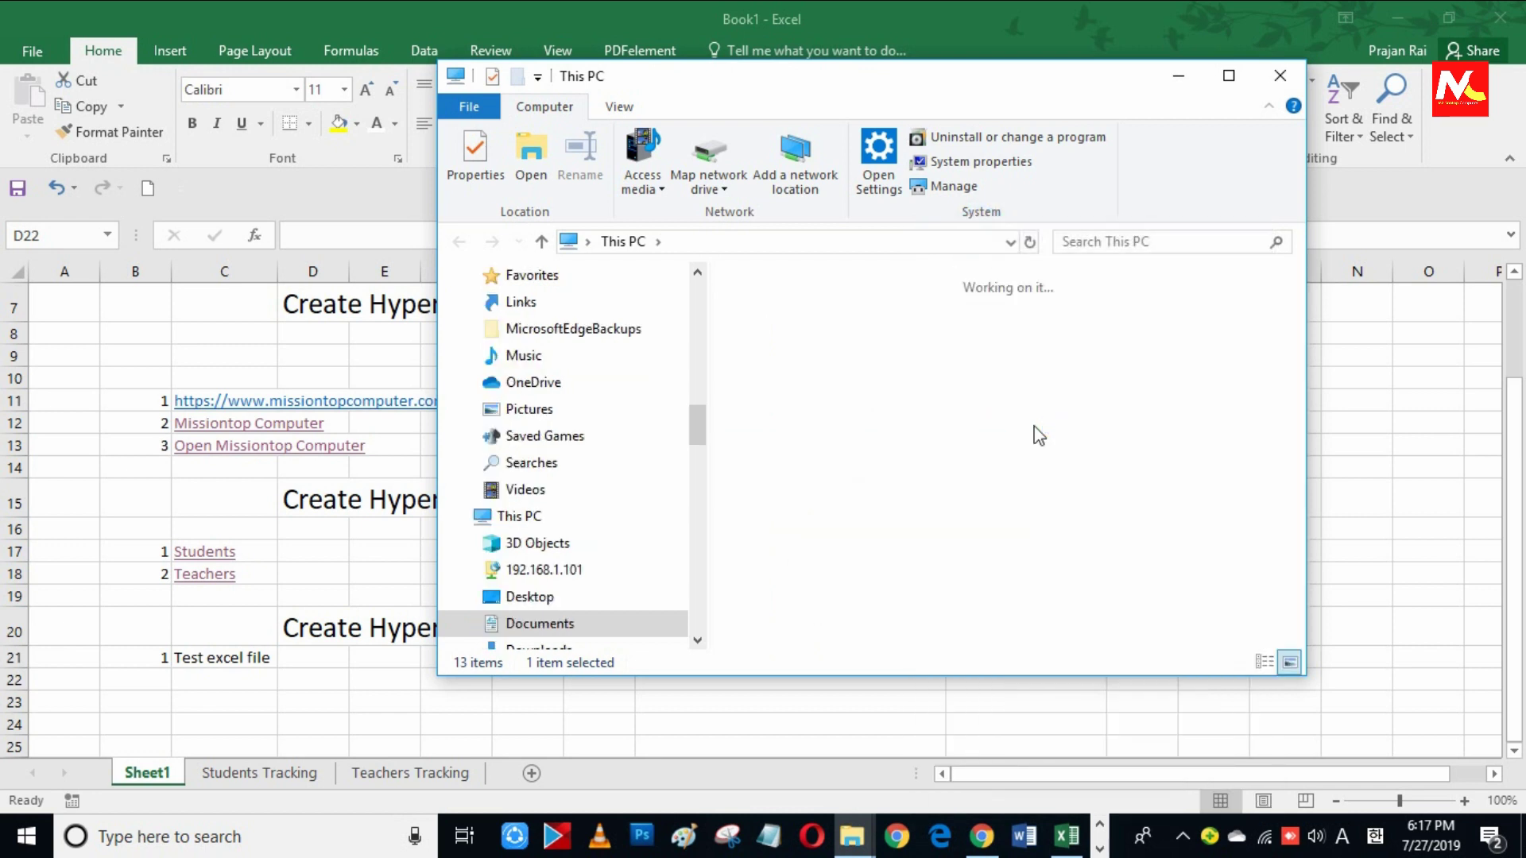
Step: Create a new folder named 'Test Excel File' and open it
left_click(943, 167)
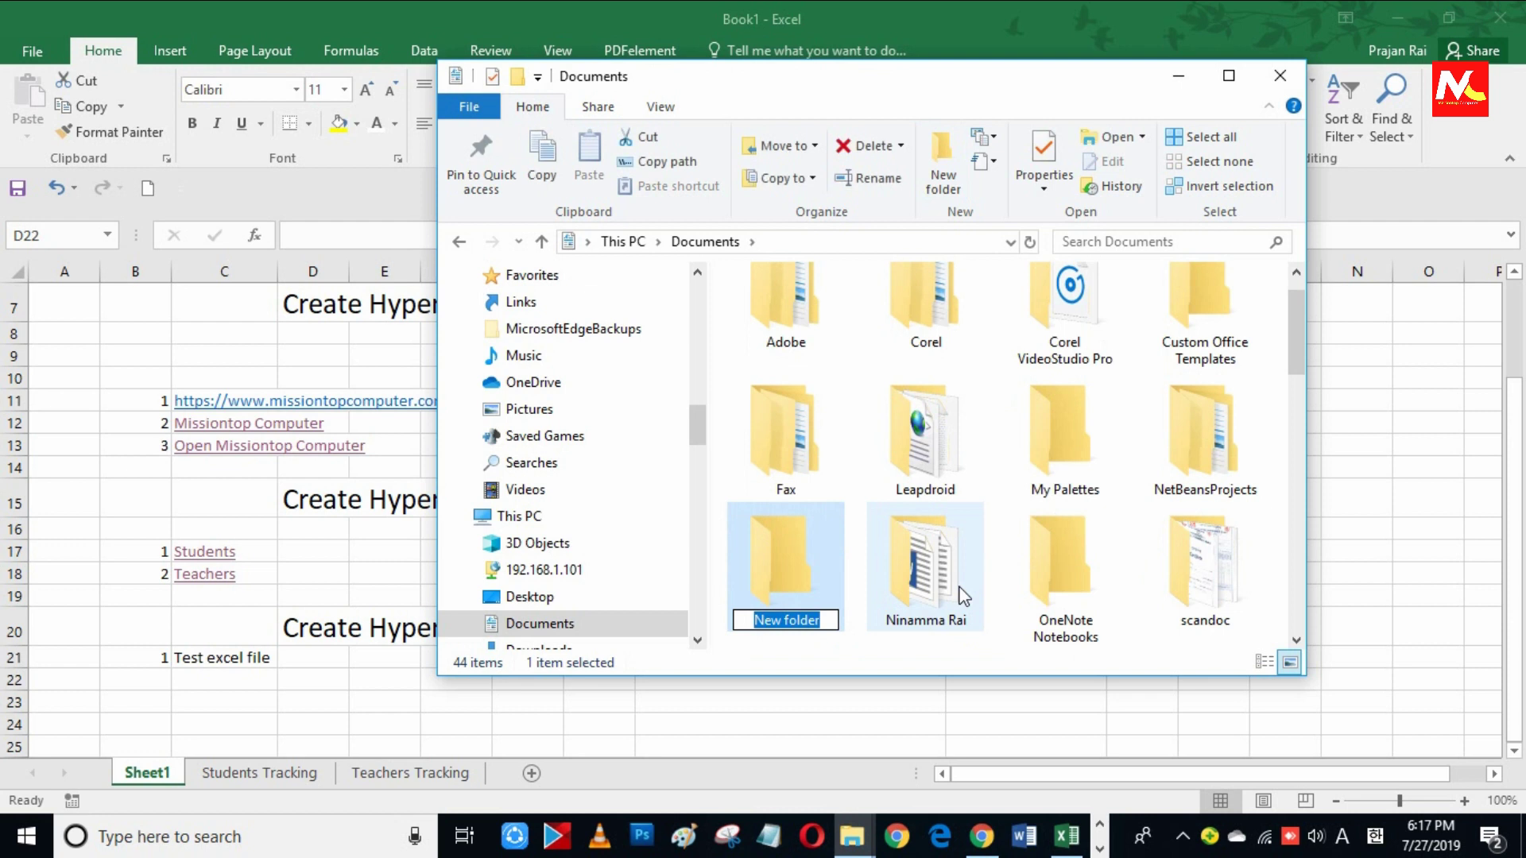
type("TEs")
key("BackSpace")
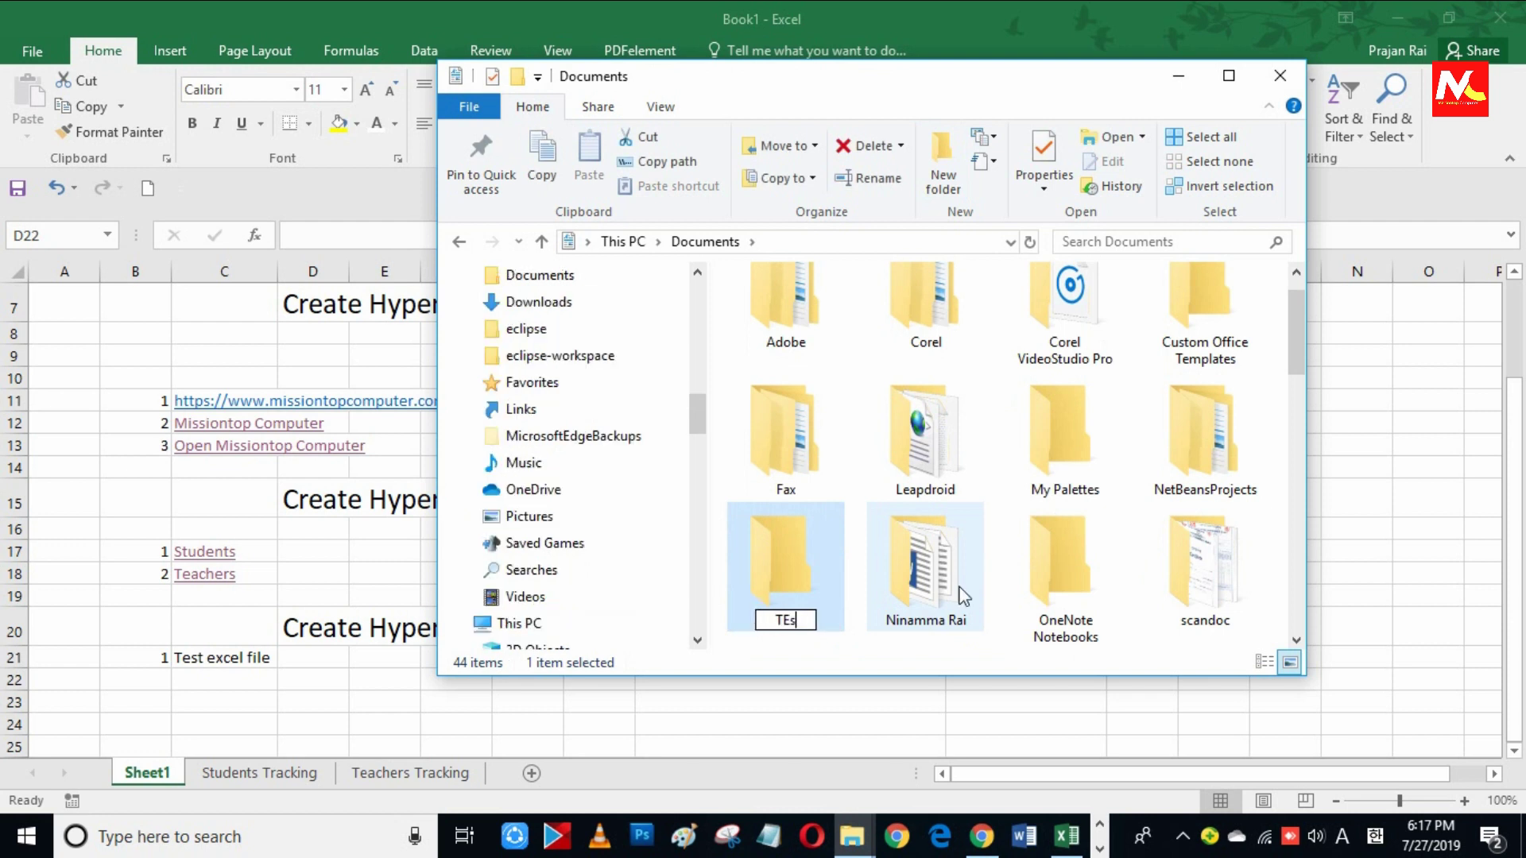
key("BackSpace")
type("e")
type("st Ex")
type("cel Fil")
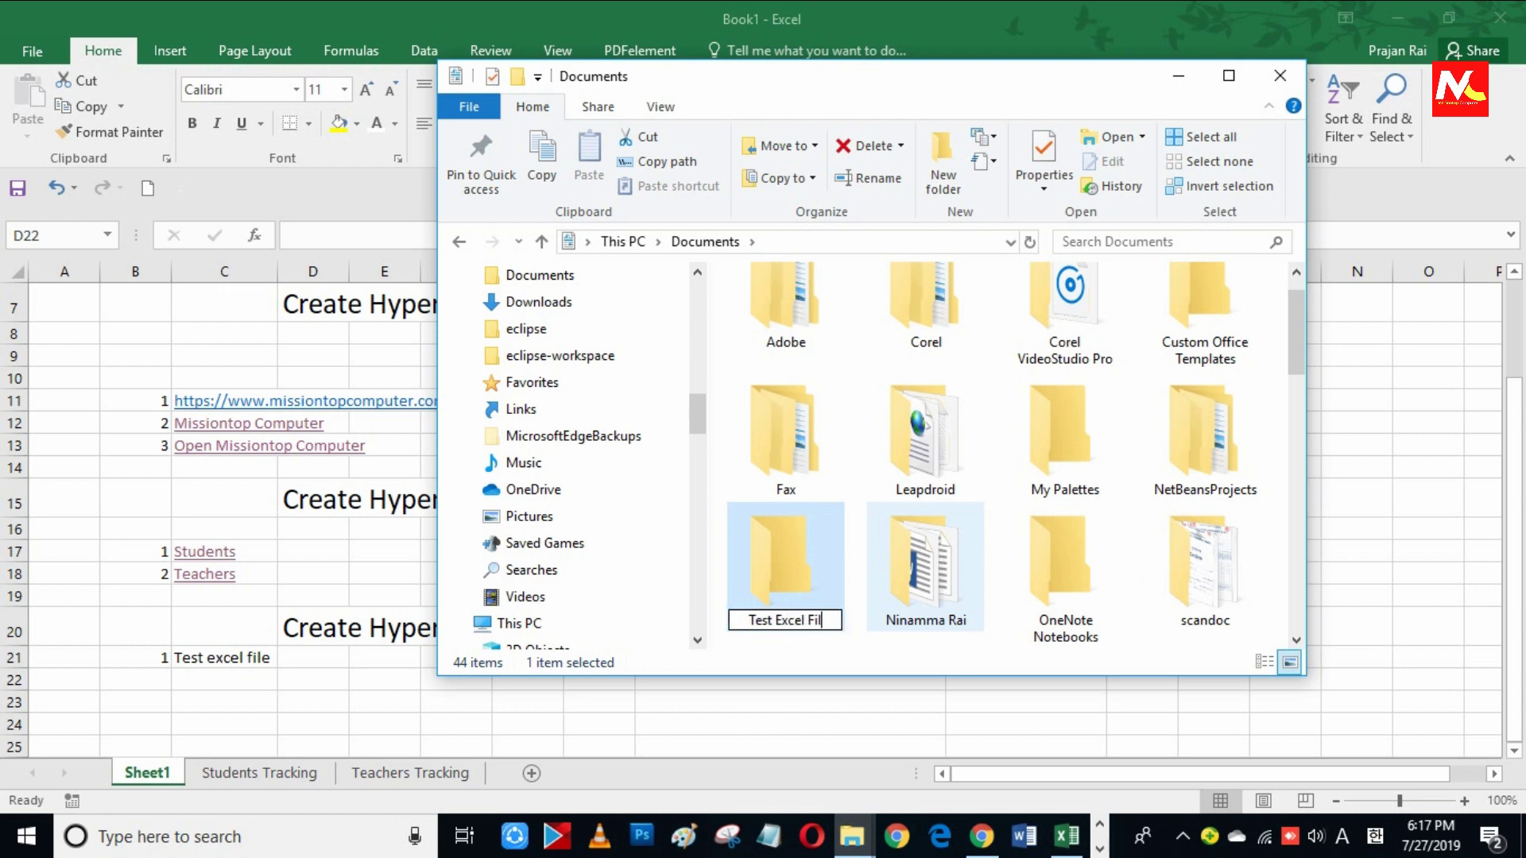
type("e")
key("Return")
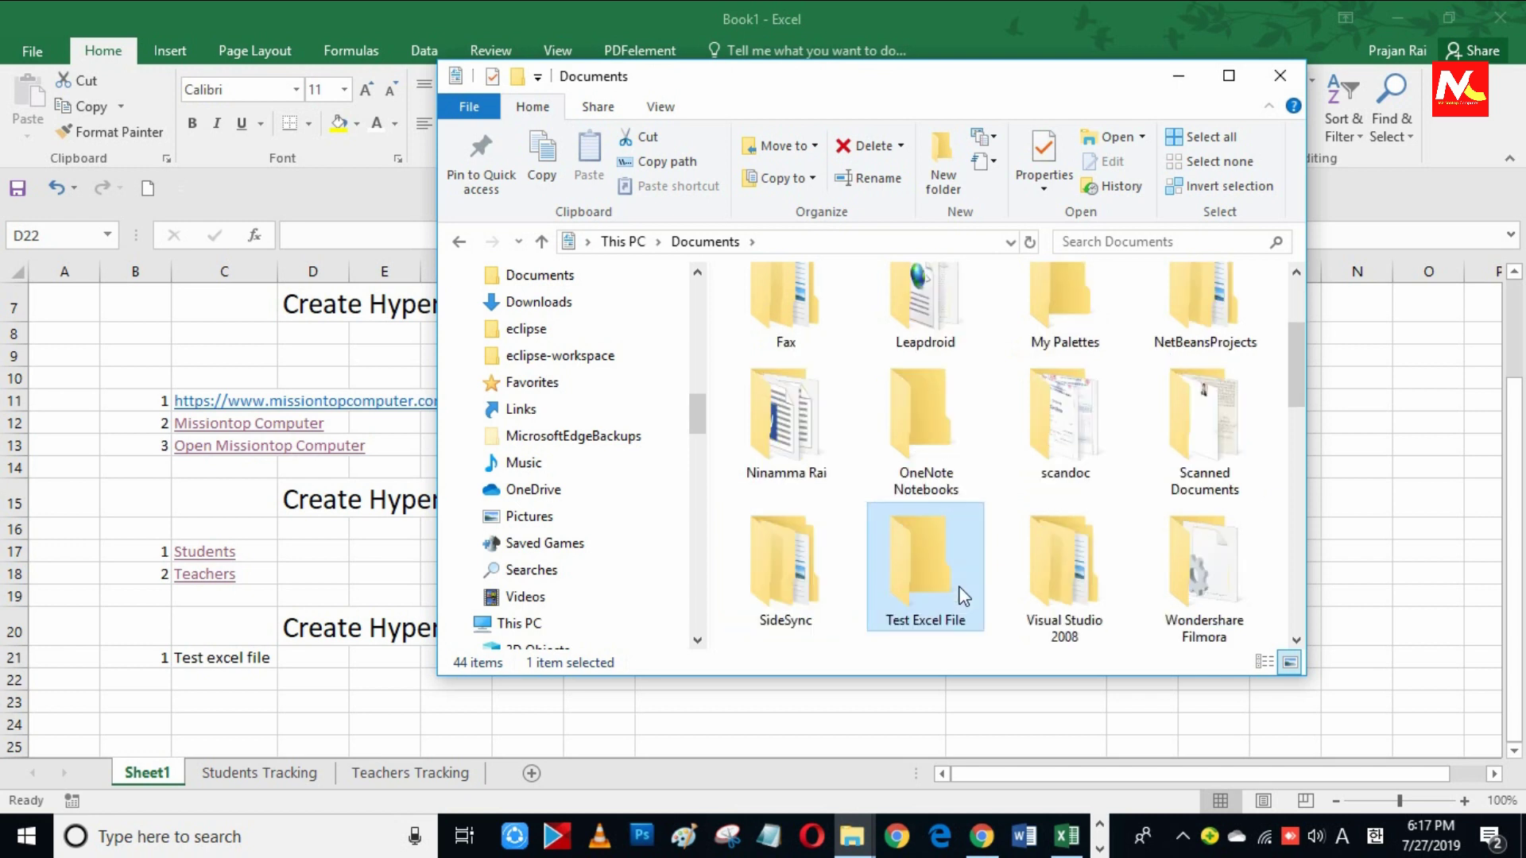
right_click(963, 596)
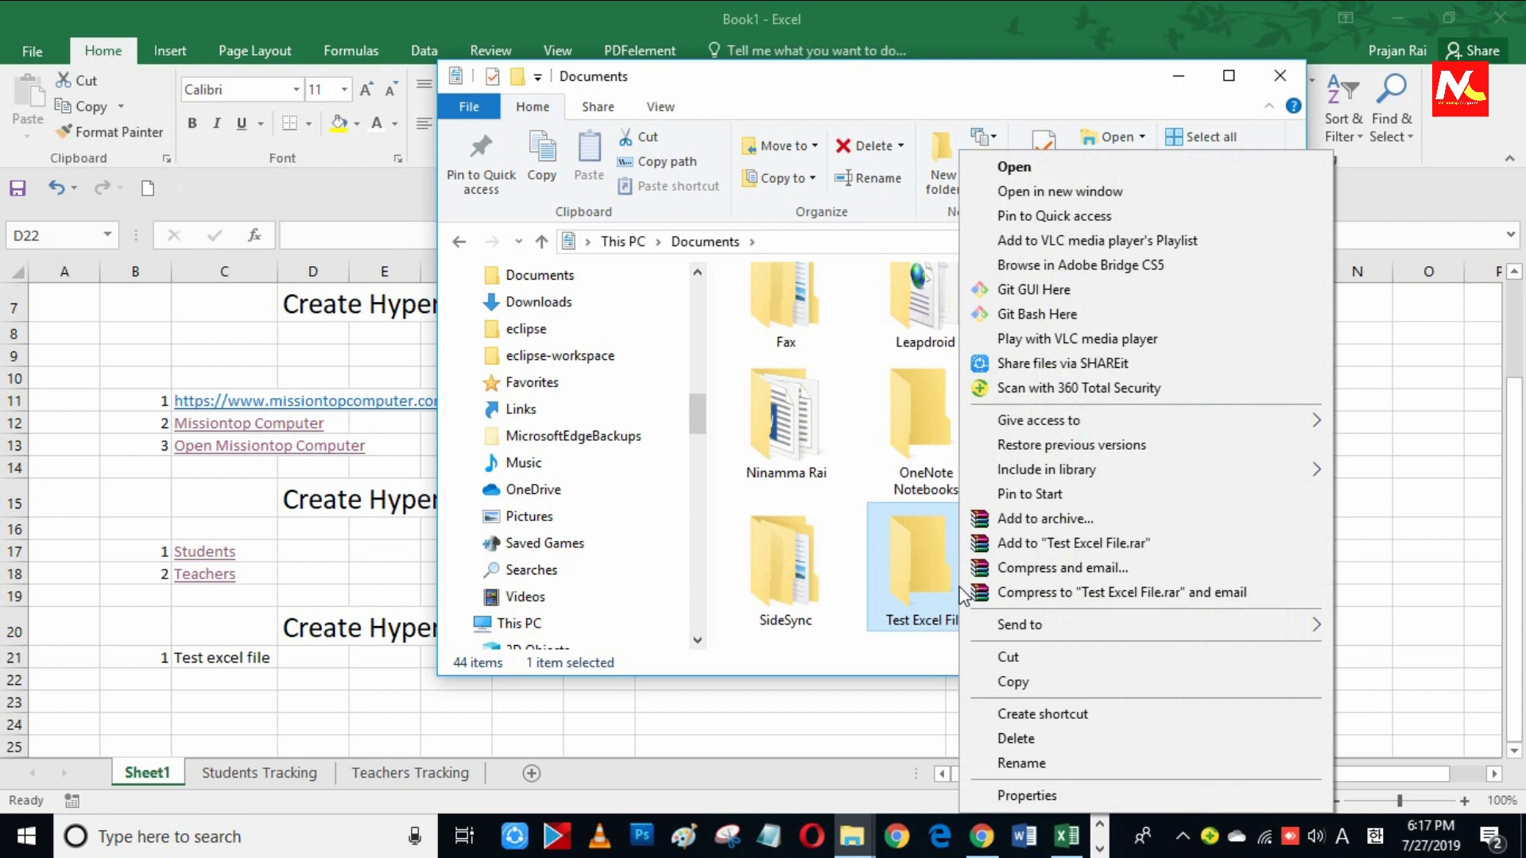
left_click(1001, 177)
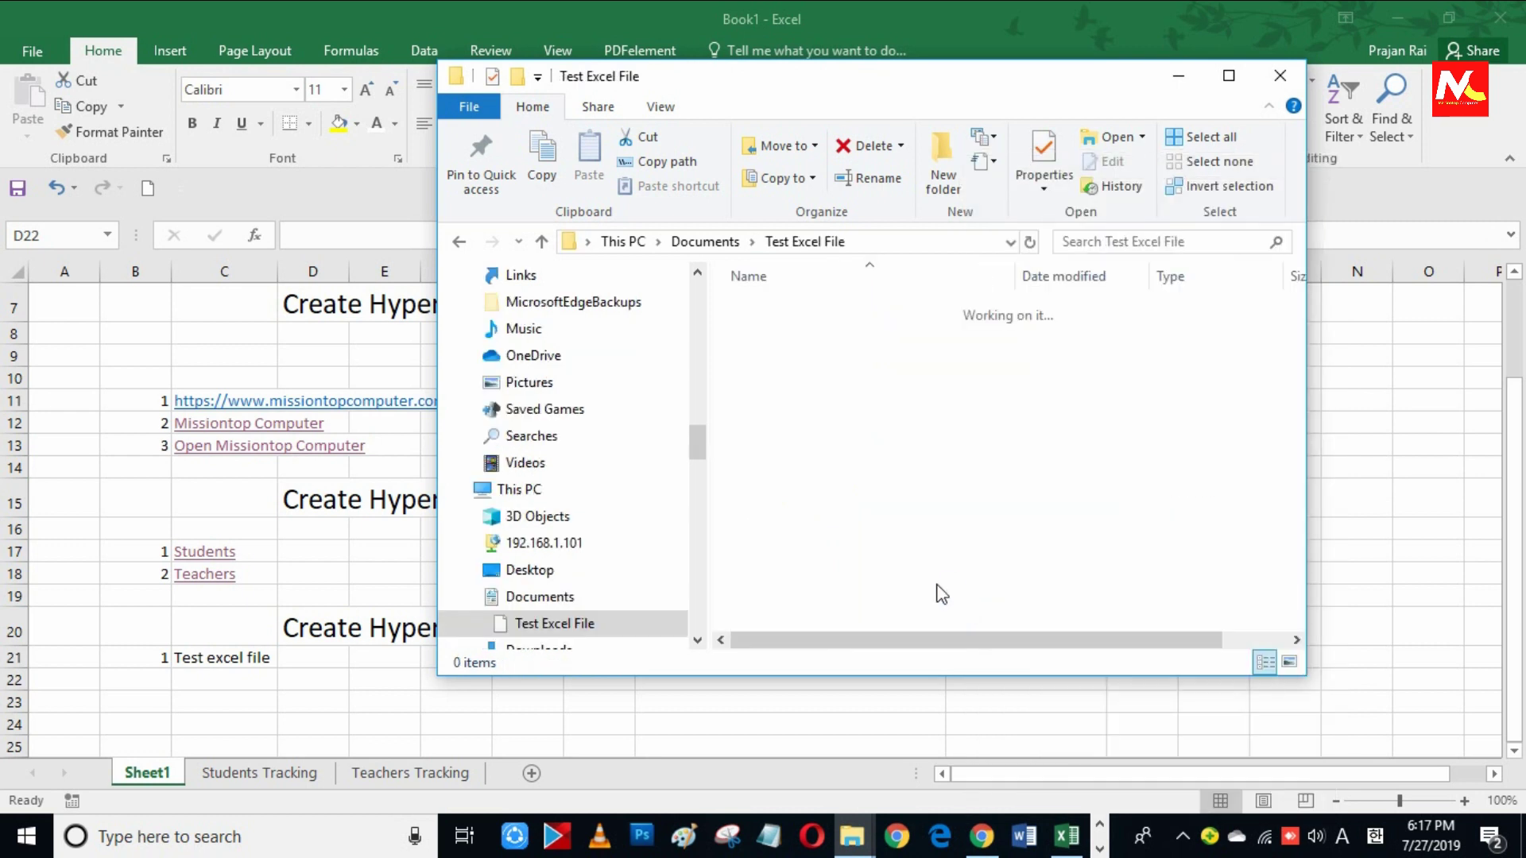
Step: Create a new text document and rename it 'TEST EXCEL FILE.xls', accepting the extension change
right_click(875, 450)
left_click(1100, 720)
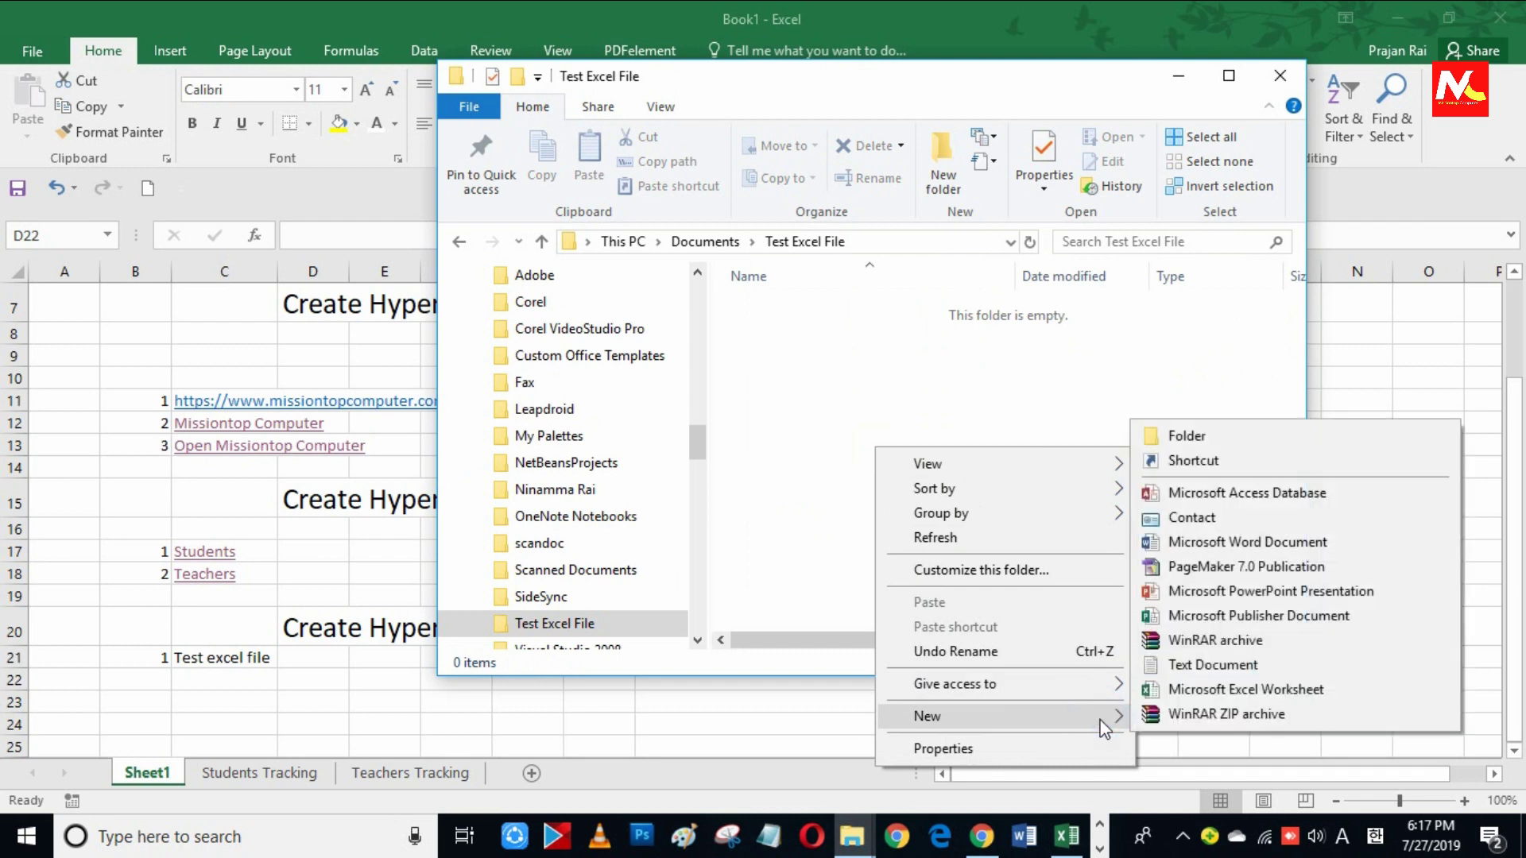
left_click(1224, 665)
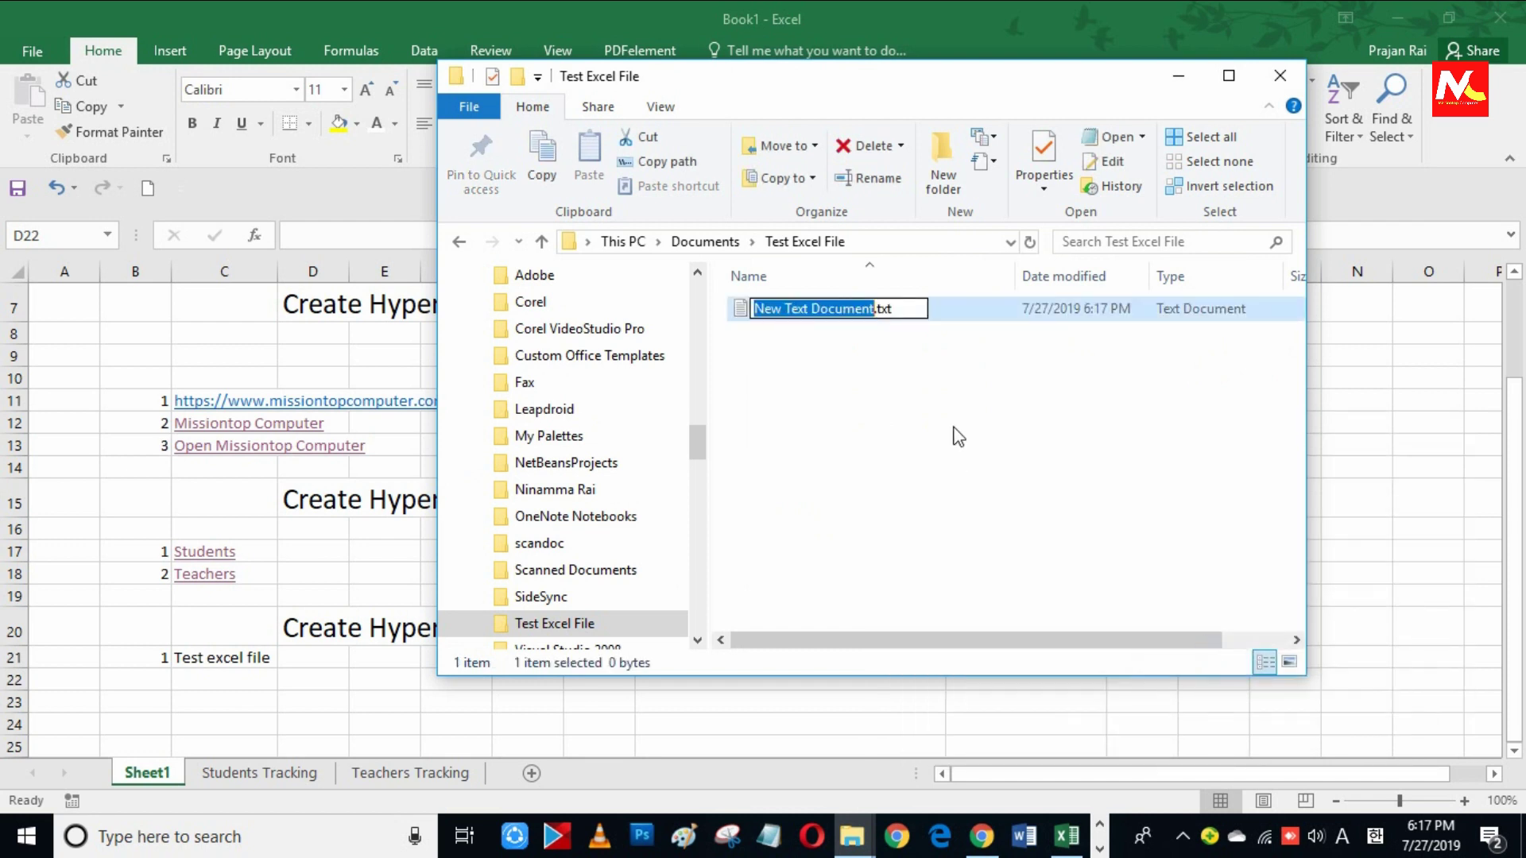
key("BackSpace")
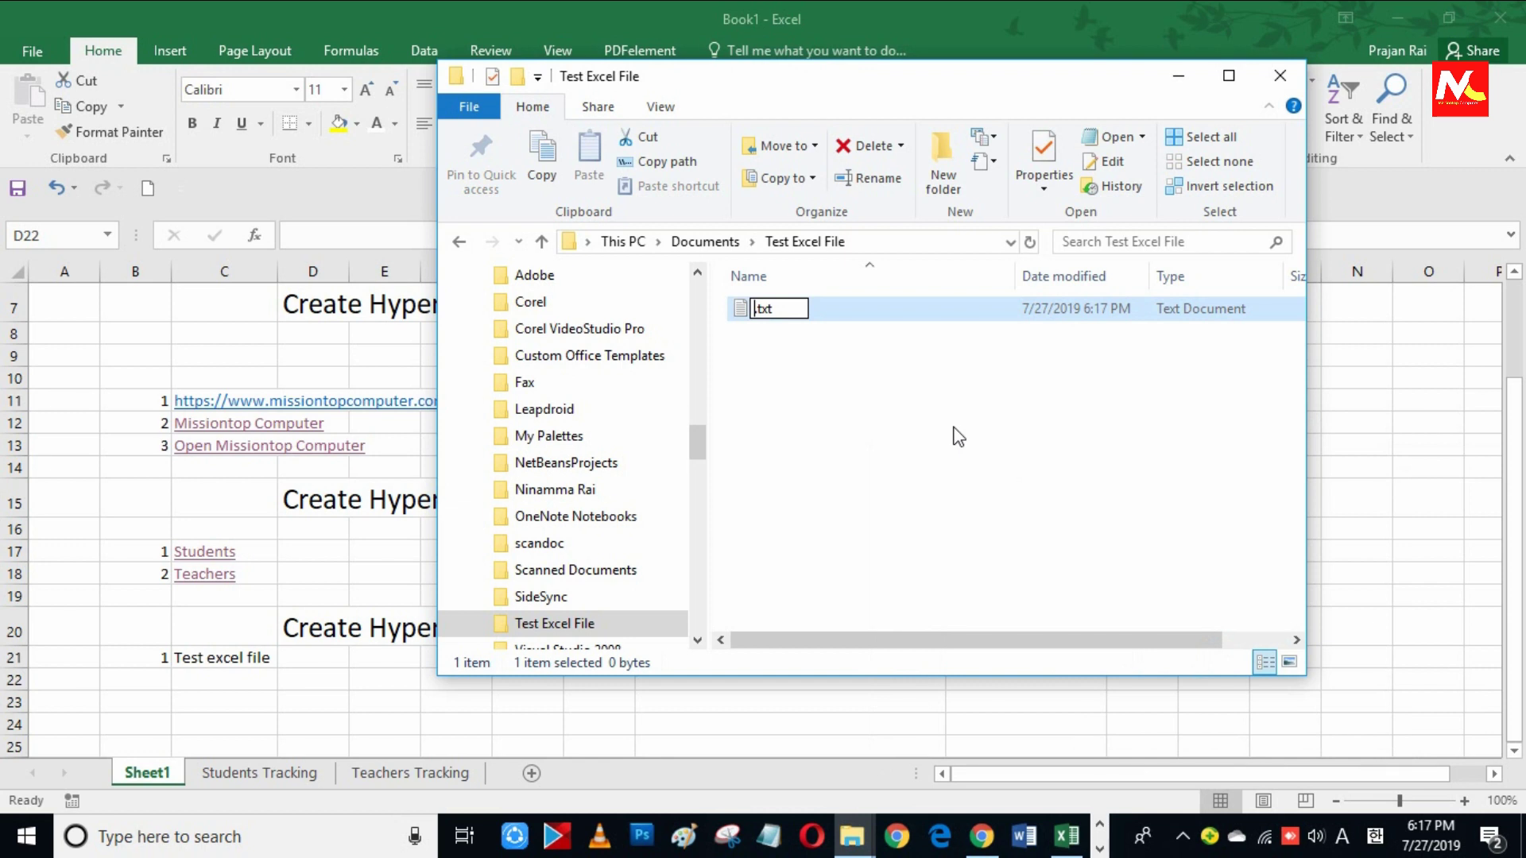
type("TE")
type("ST E")
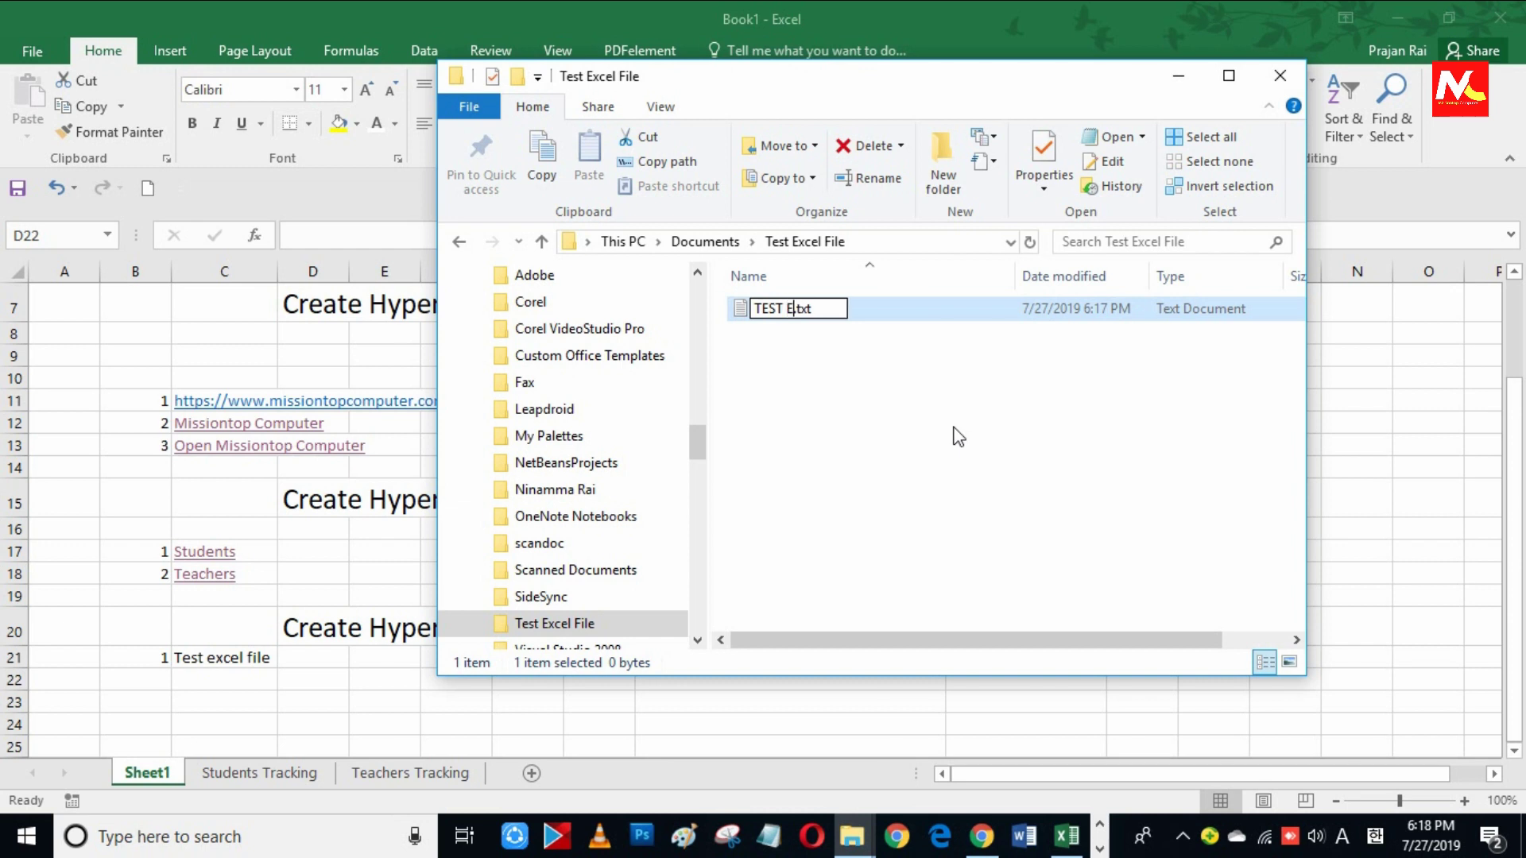
type("XCEL ")
type("FILE")
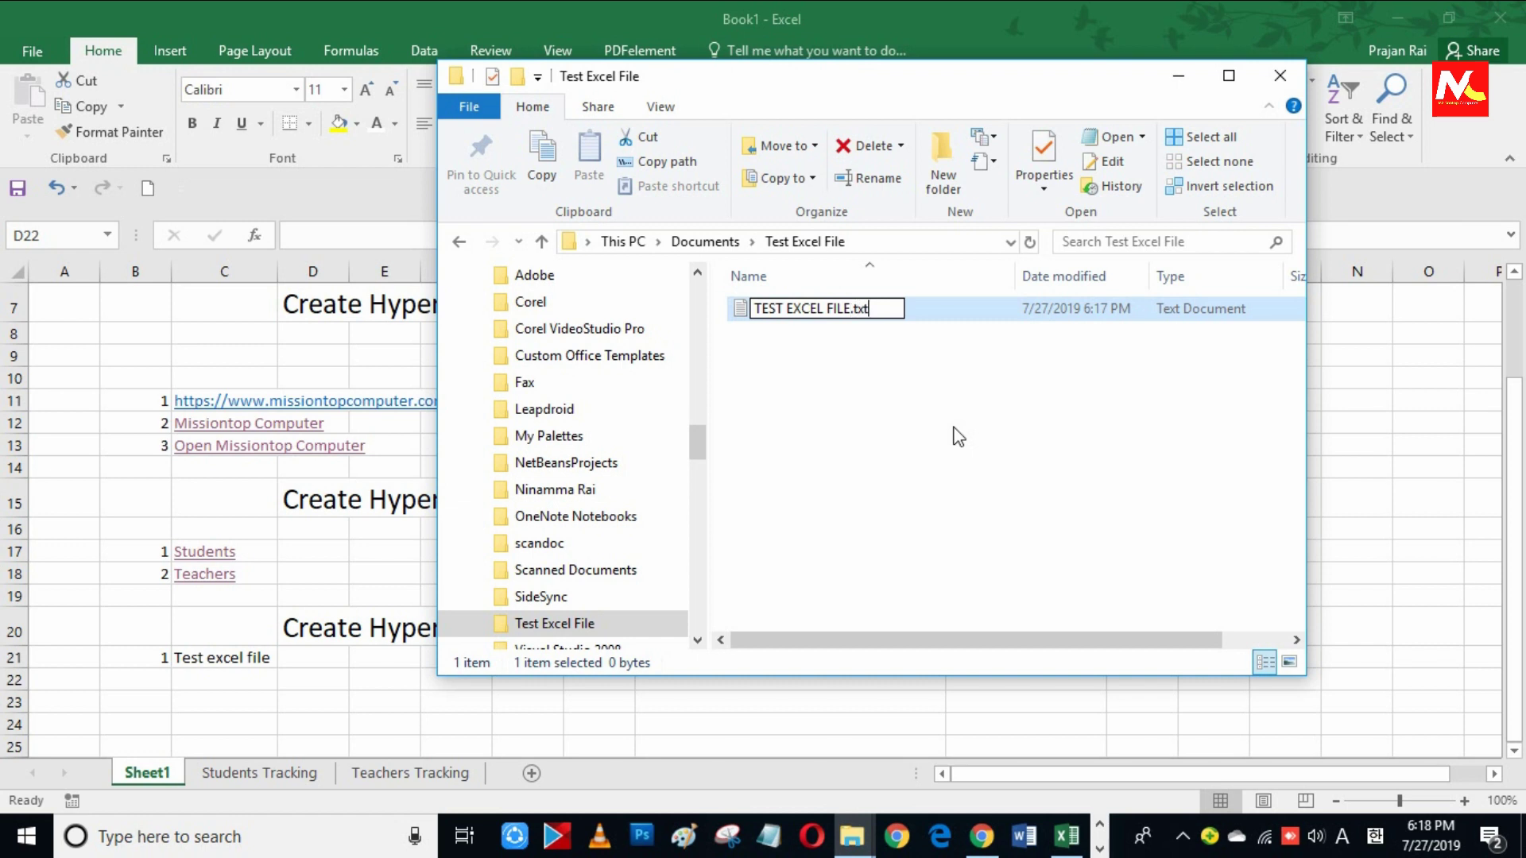
key("BackSpace")
key("BackSpace")
type("sw")
left_click(957, 435)
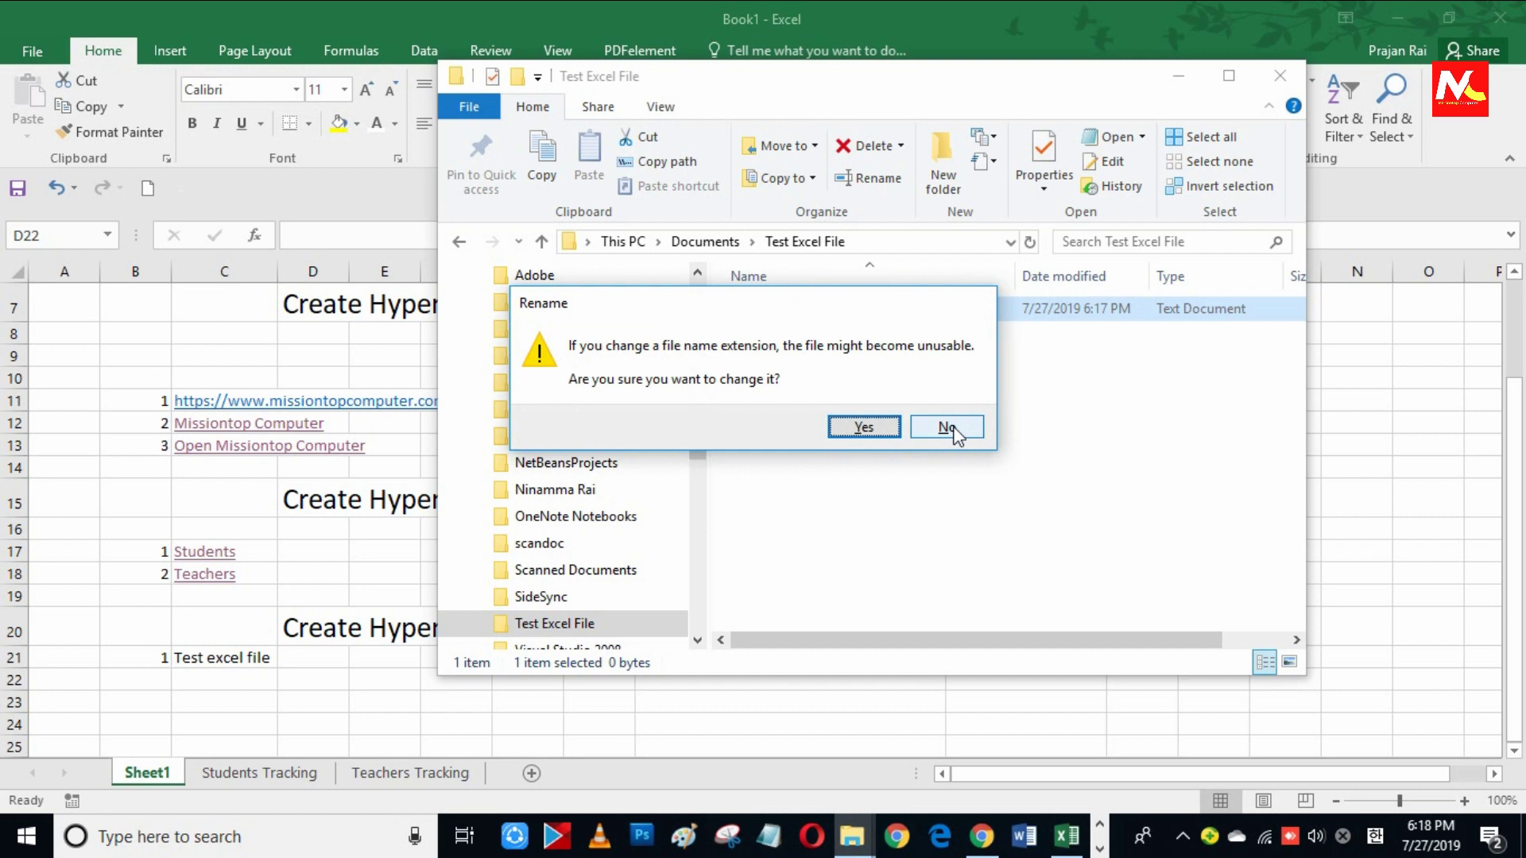
key("Return")
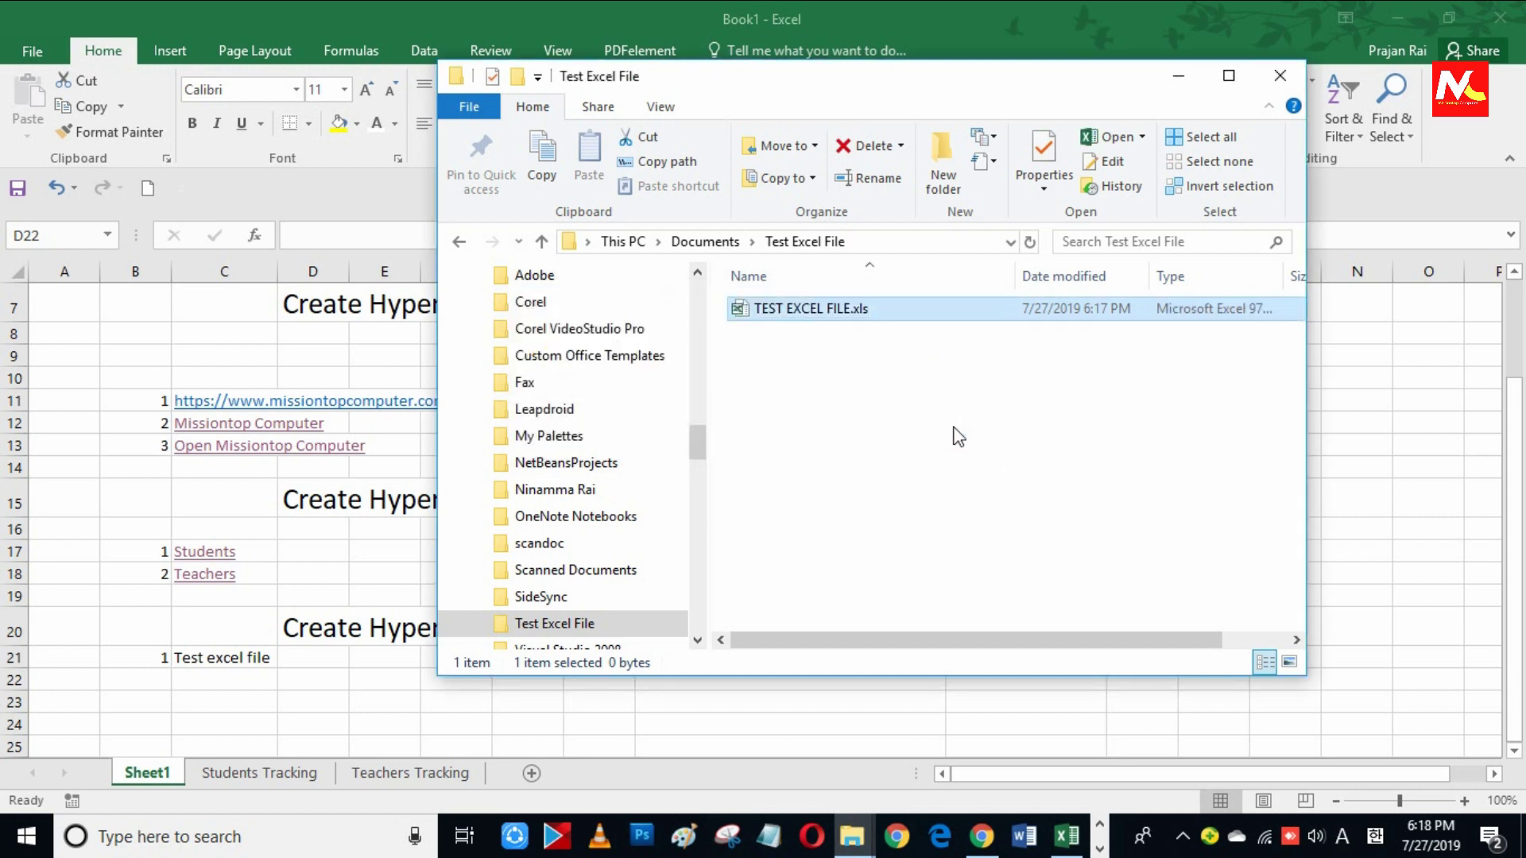
left_click(957, 436)
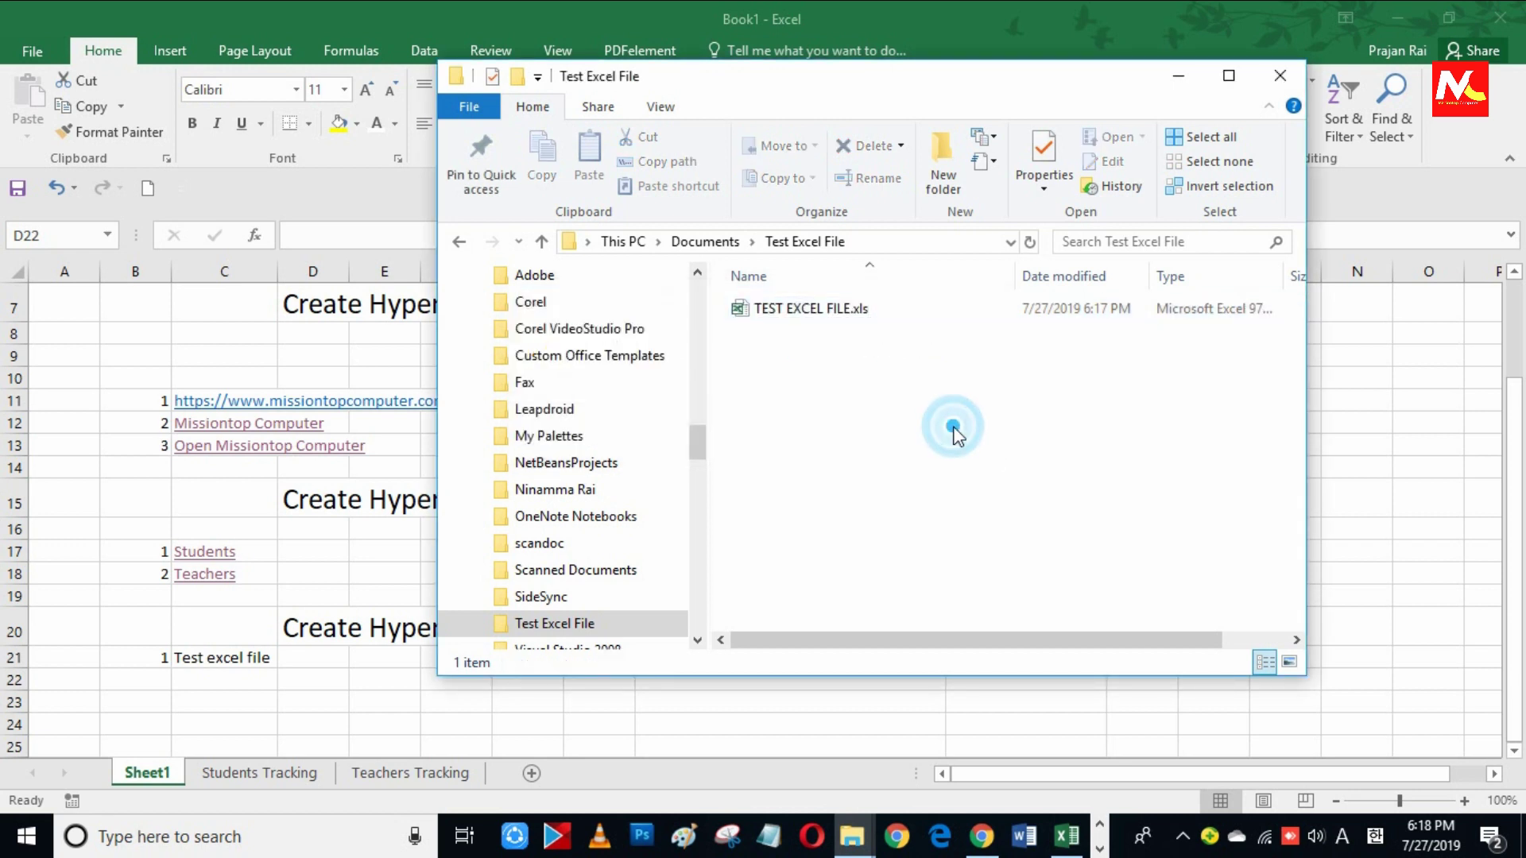
Step: Open TEST EXCEL FILE.xls in Excel from its folder, accepting the file-format warning
right_click(816, 395)
left_click(1111, 342)
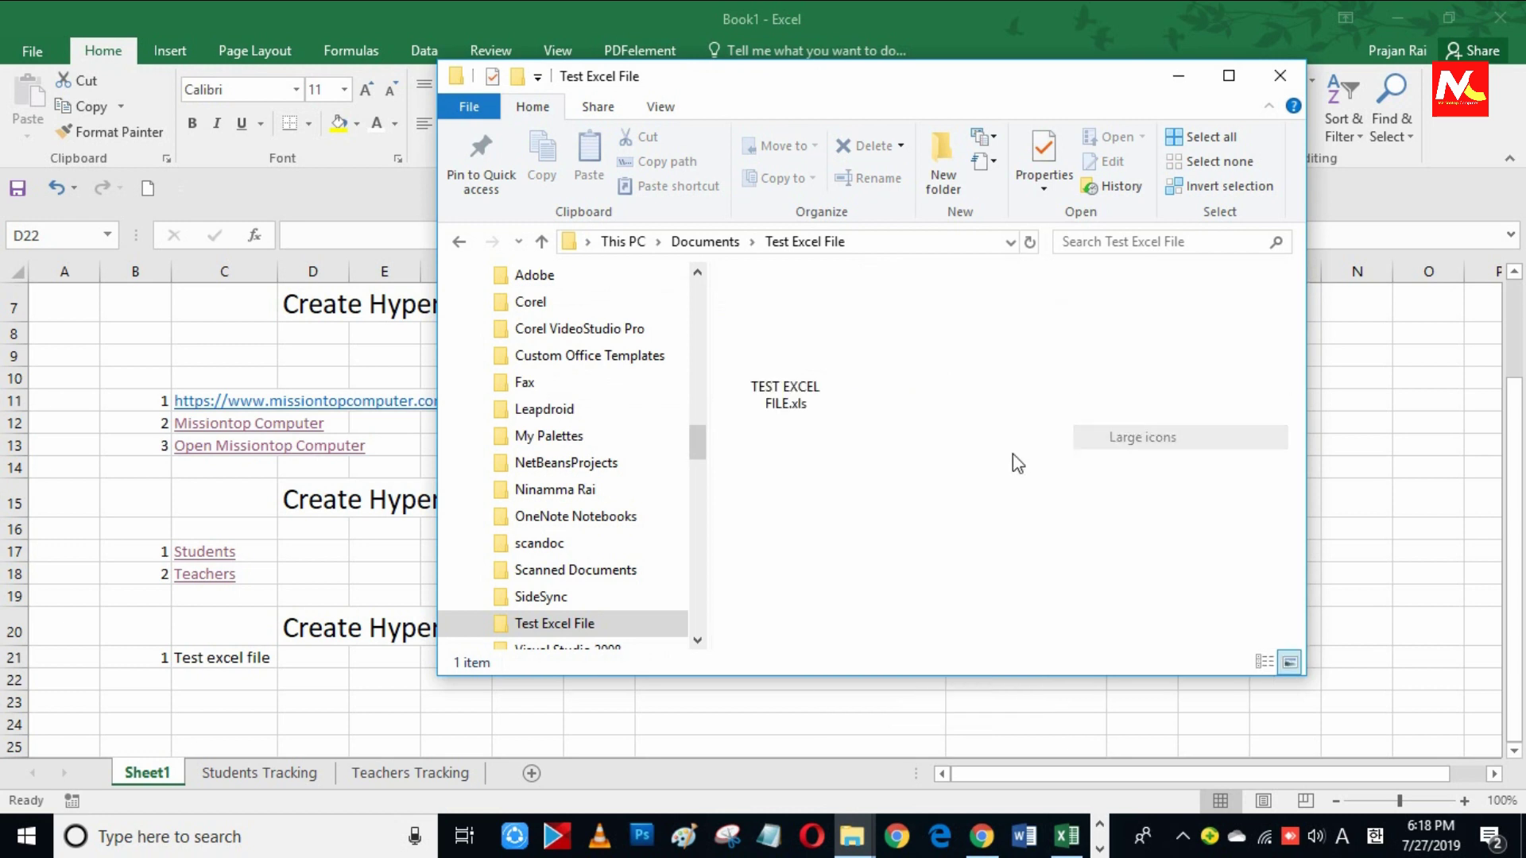
left_click(795, 323)
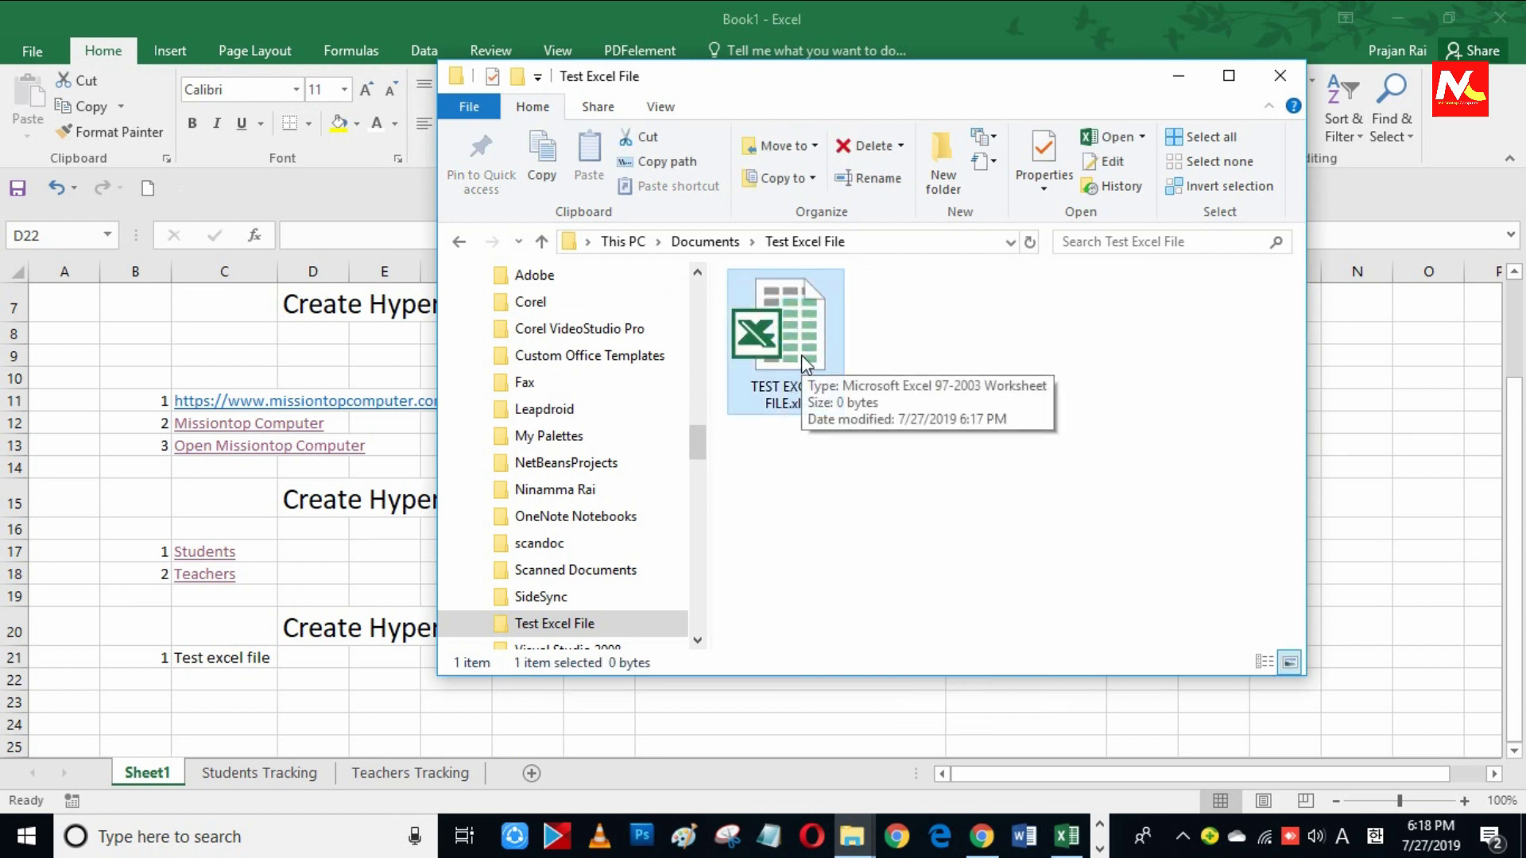
right_click(801, 355)
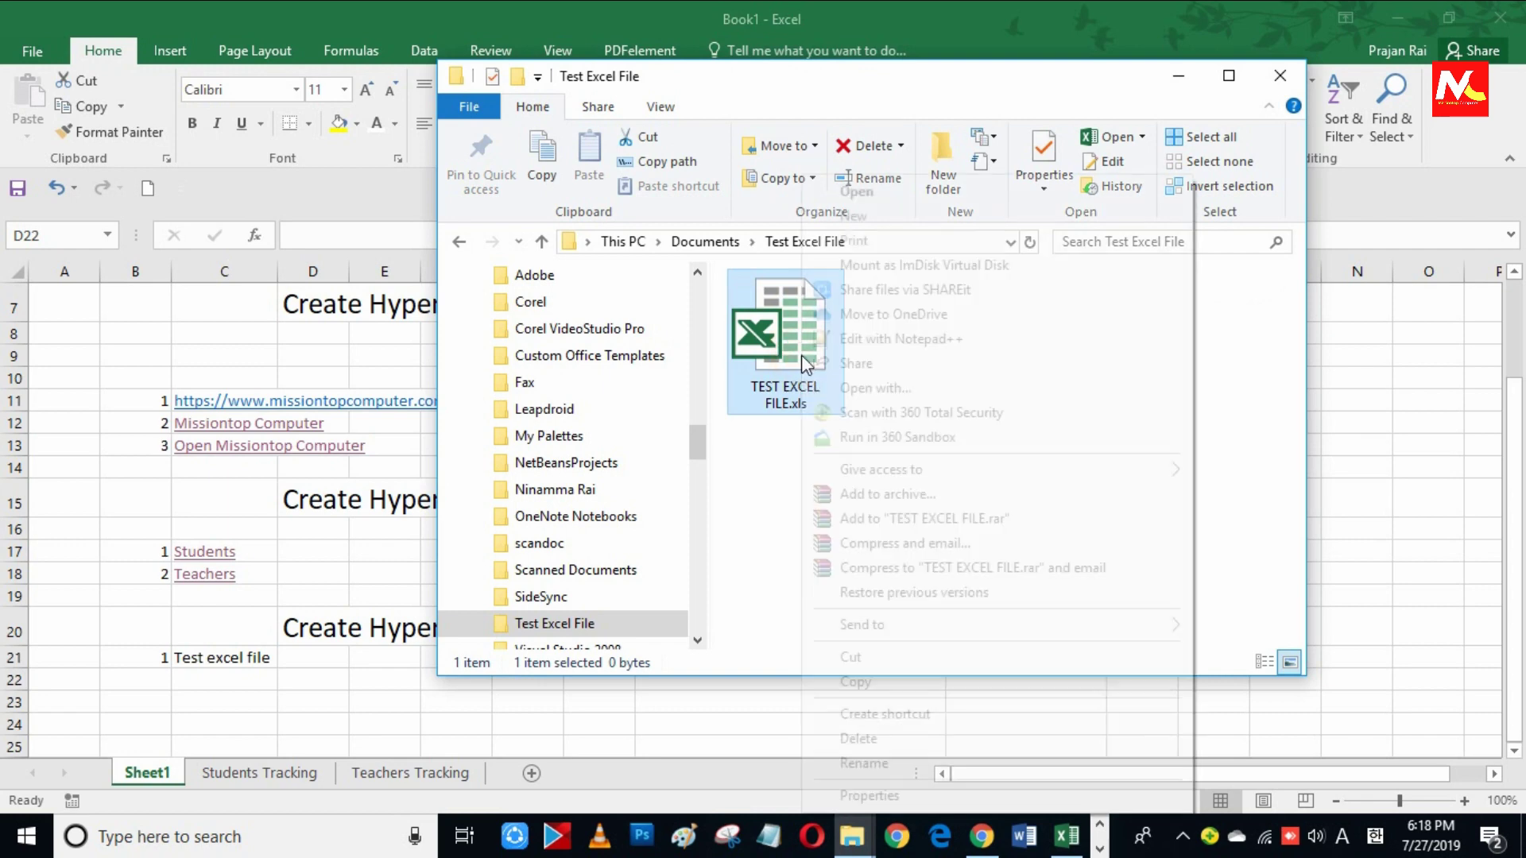
left_click(865, 192)
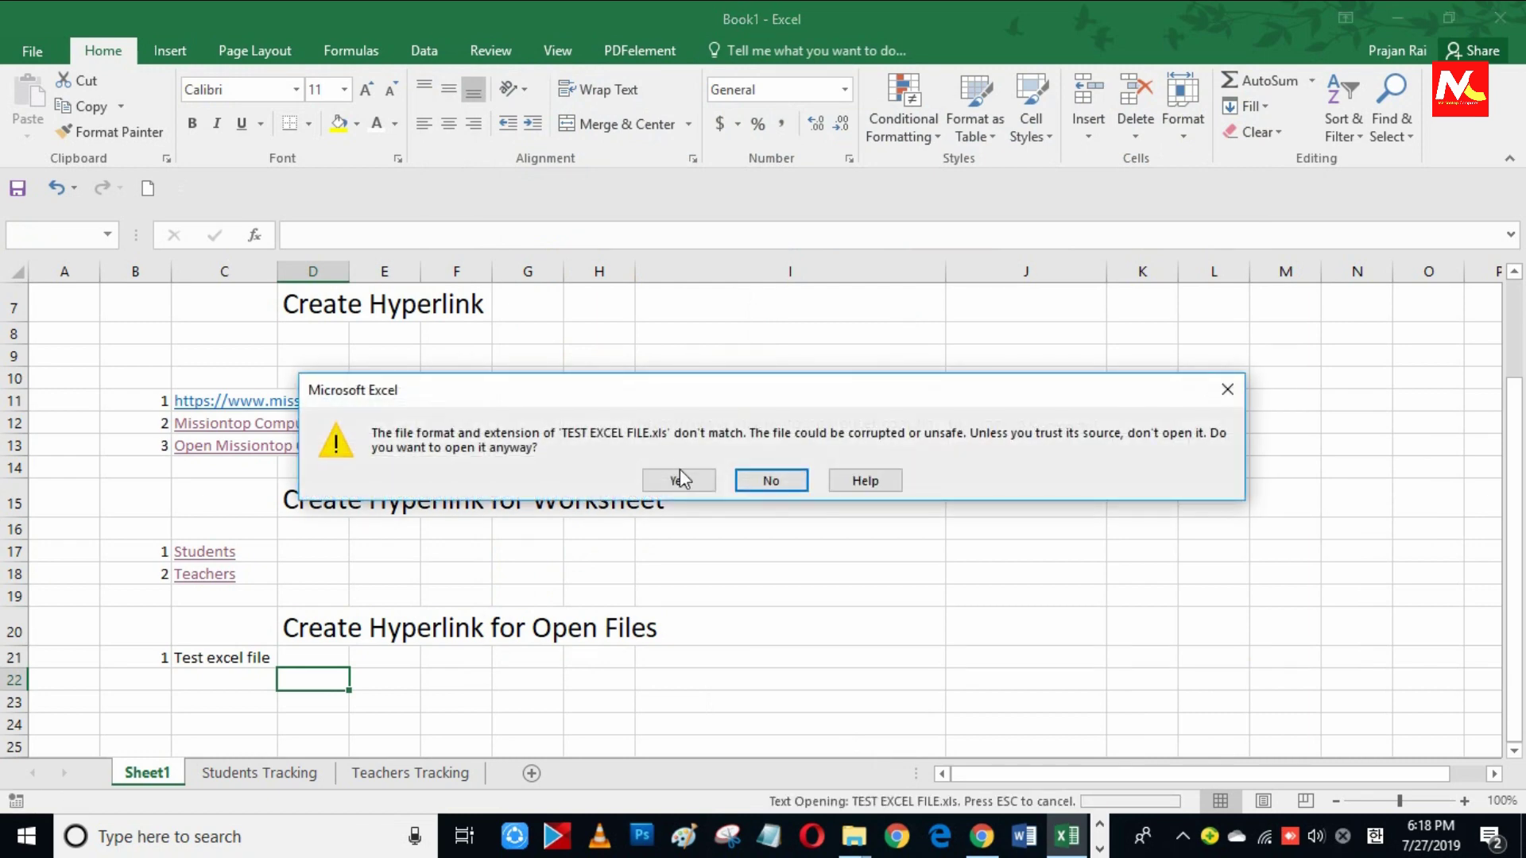
left_click(678, 477)
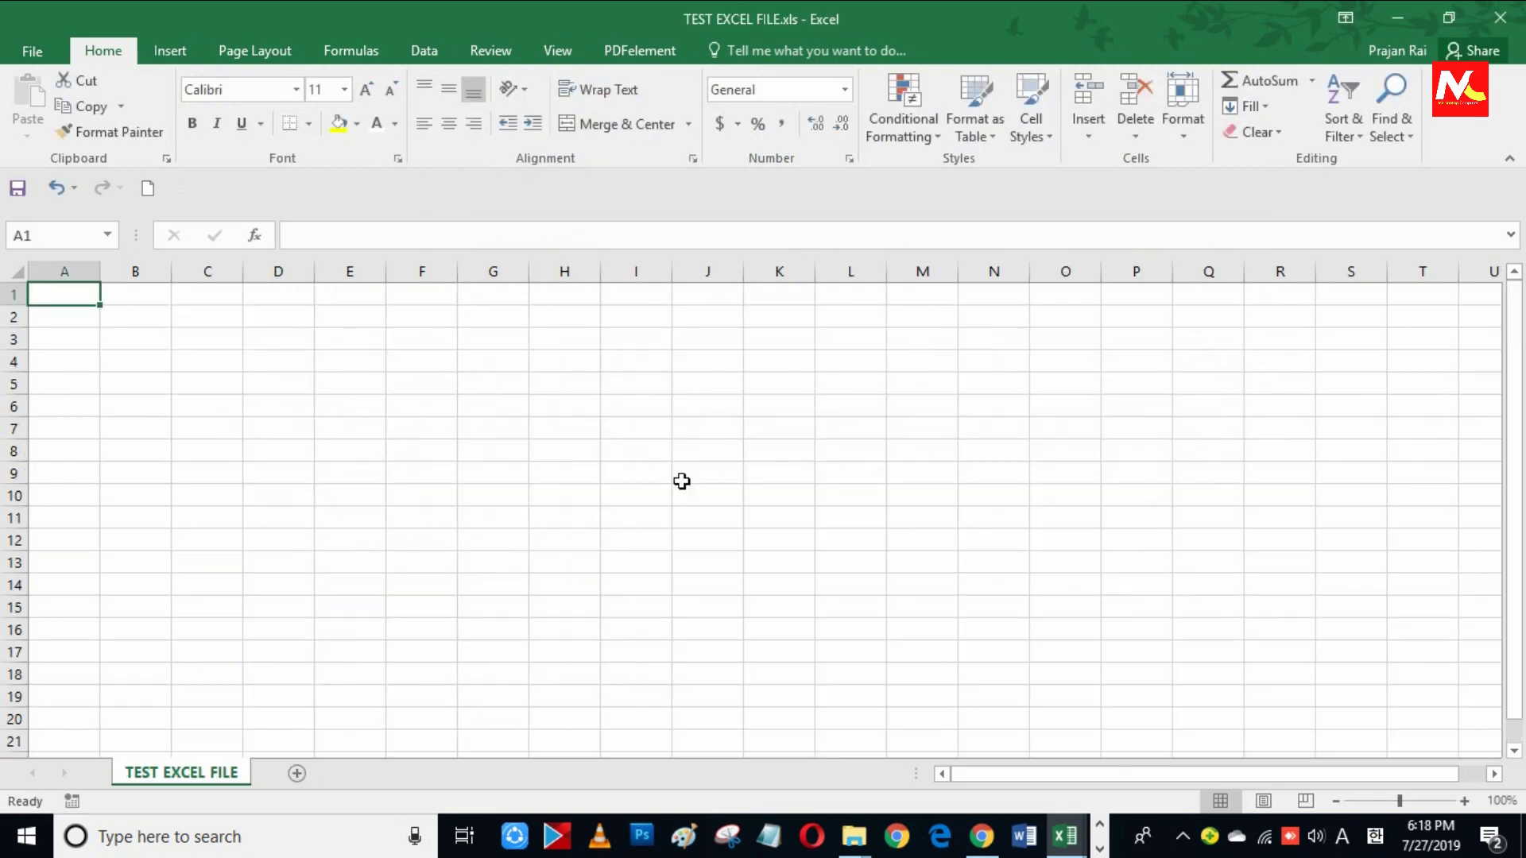
Step: Enter the title 'TEST EXCEL FILE' in D8 at 40-point size in red
left_click(280, 451)
type("TEST EXCEL FILE")
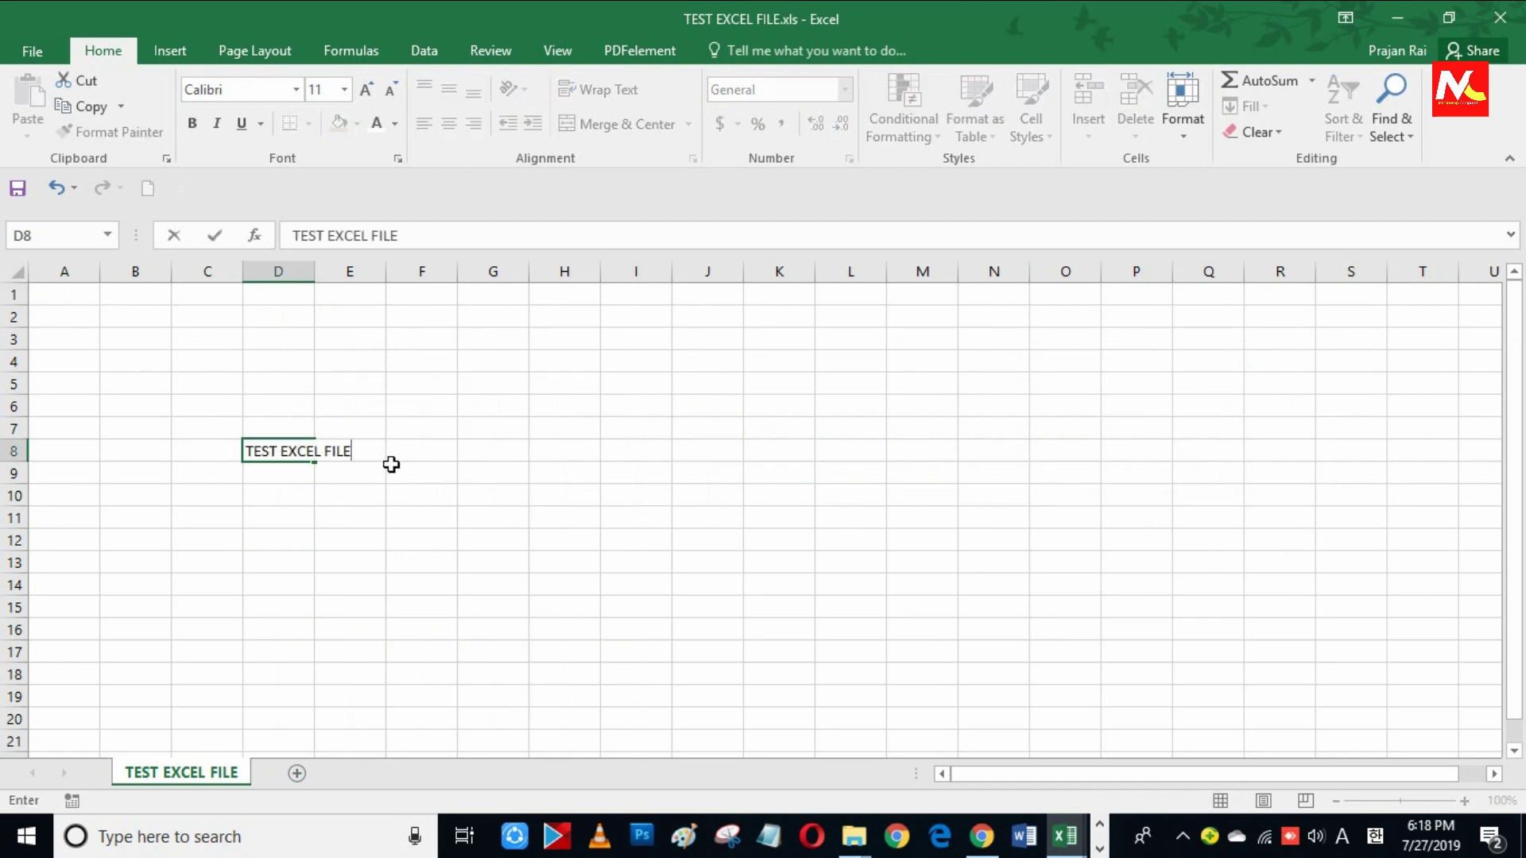
left_click(318, 89)
type("40")
key("Return")
left_click(376, 123)
left_click(518, 640)
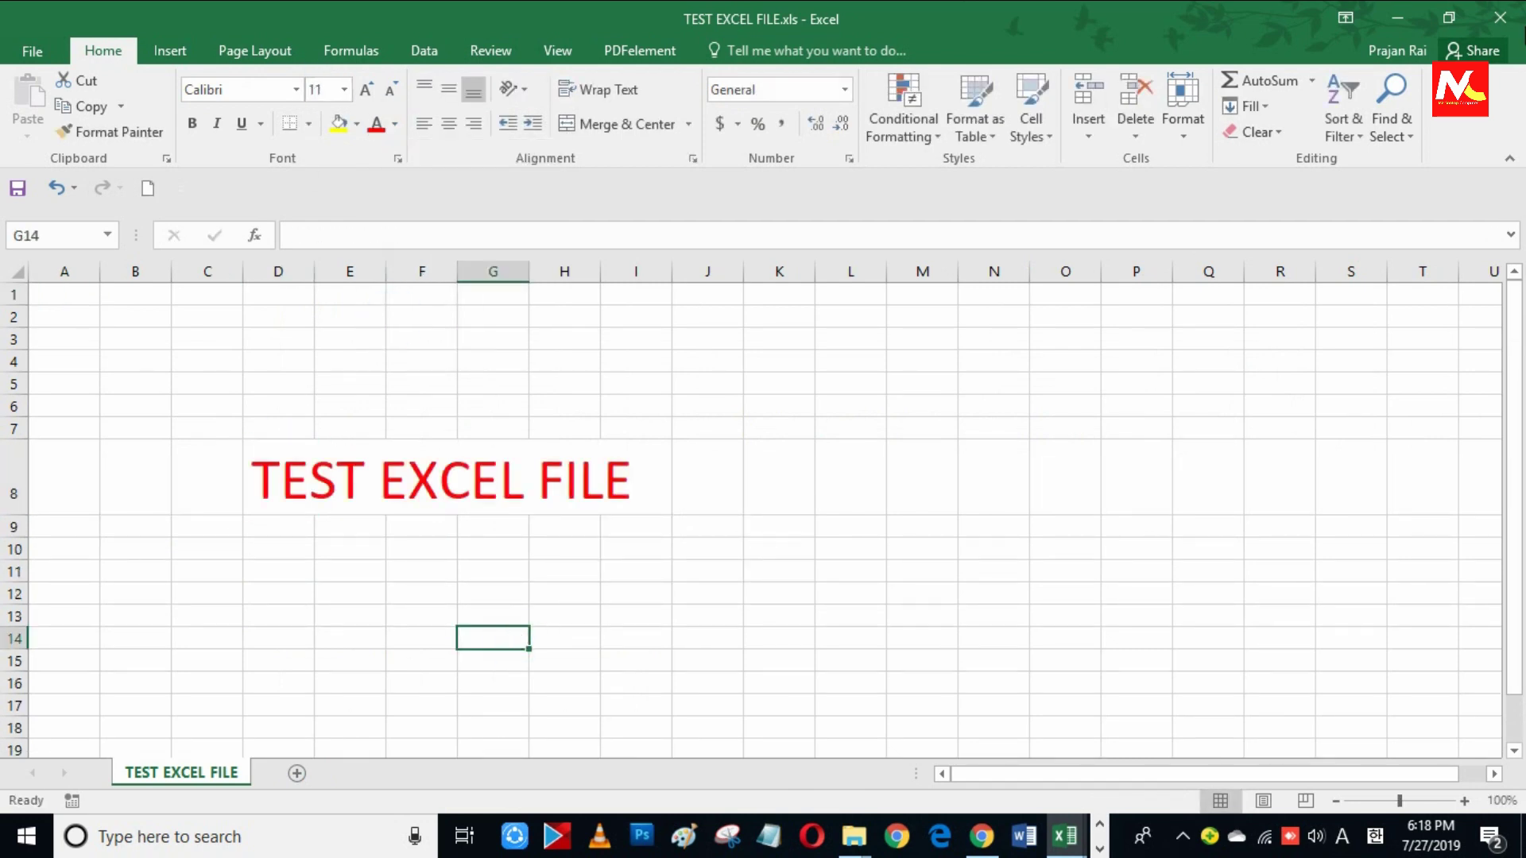
Step: Save and close the test workbook, keeping its current file format
left_click(1500, 18)
left_click(638, 449)
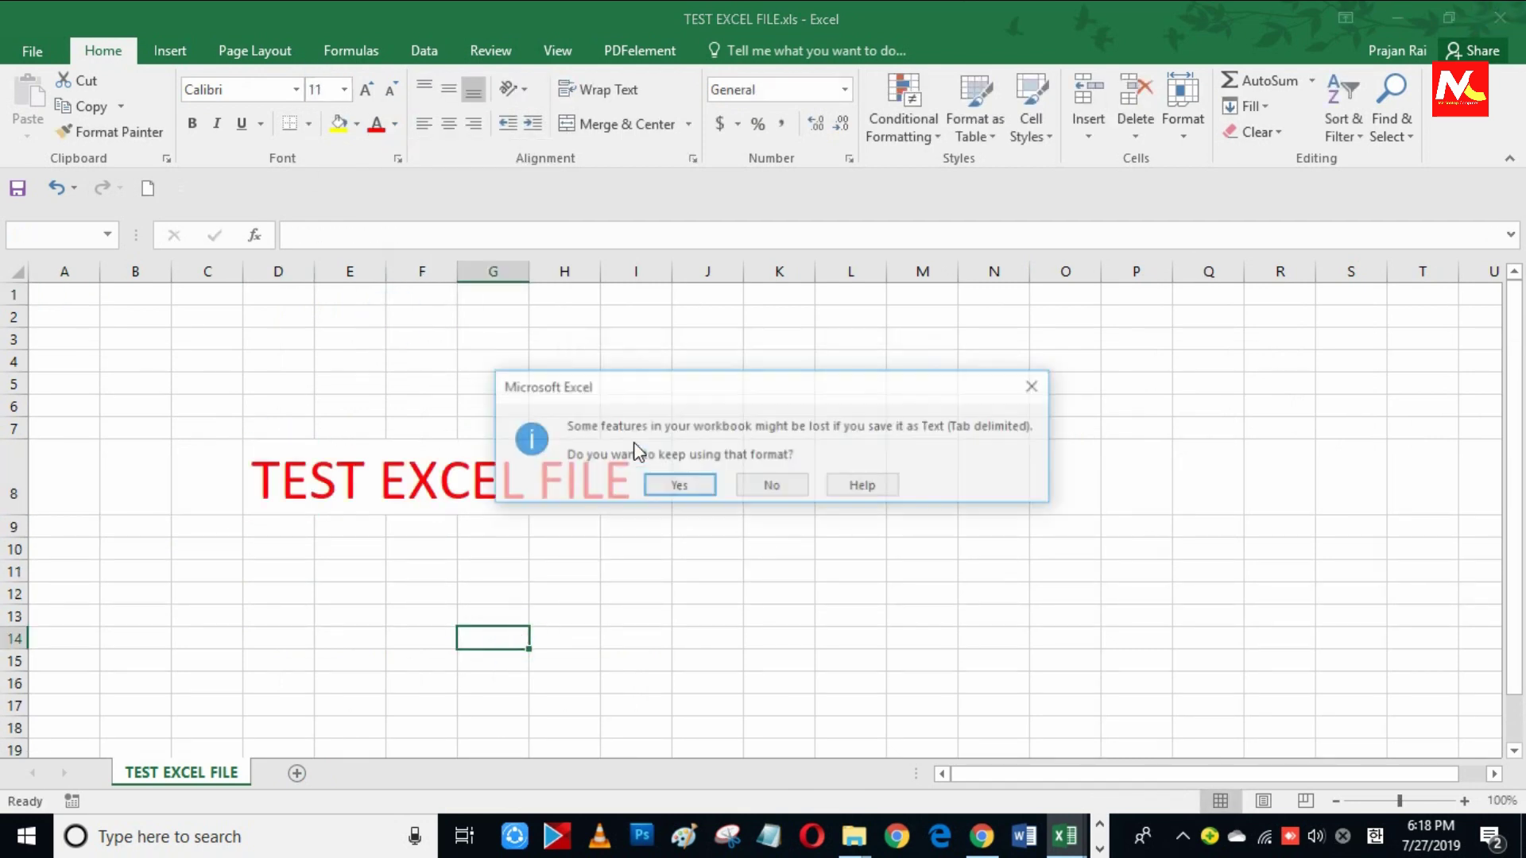
left_click(670, 484)
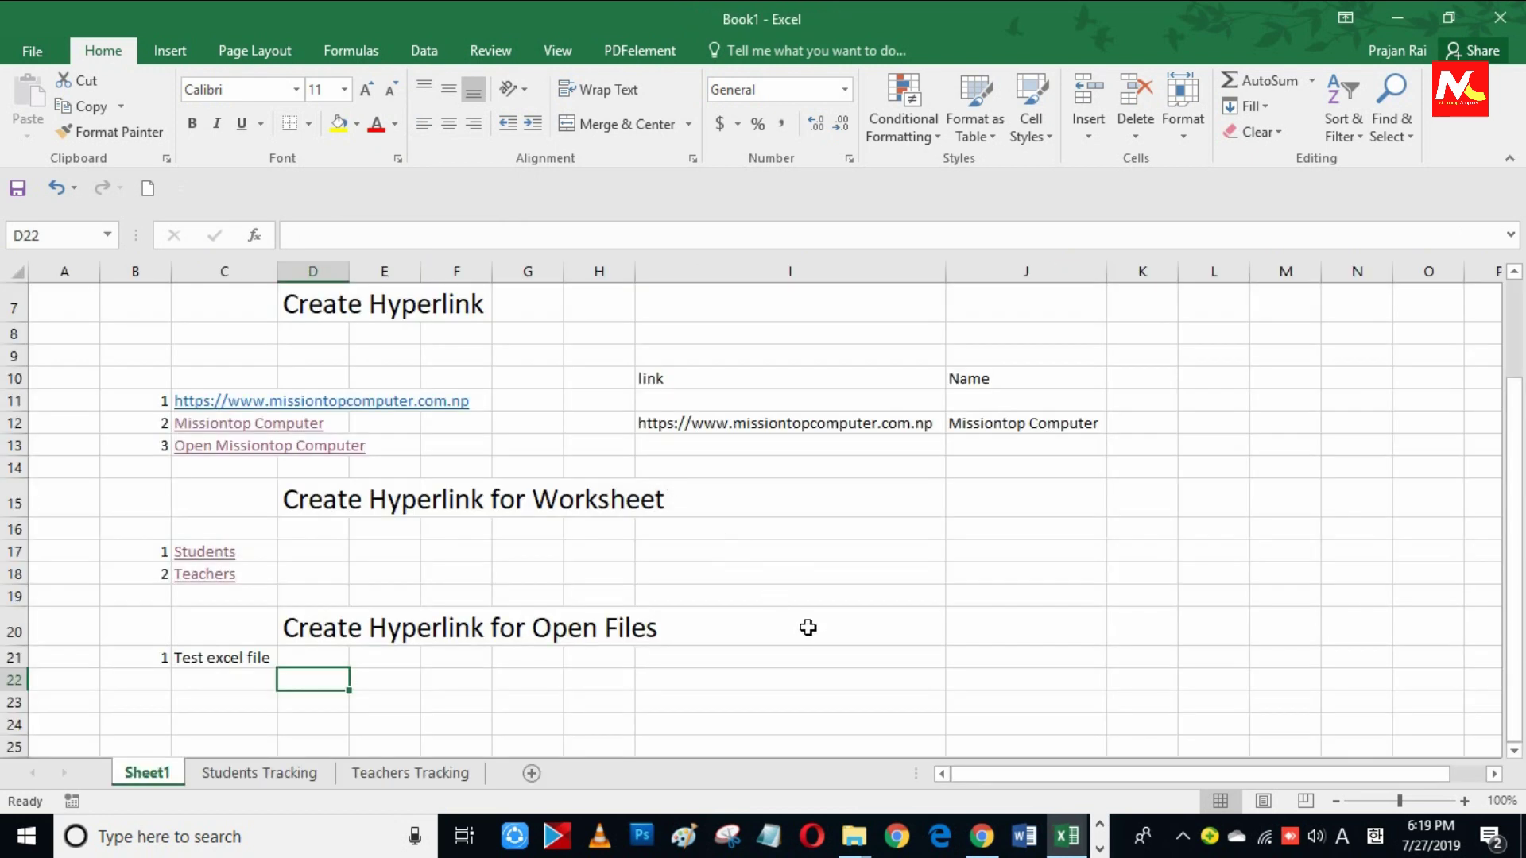
mouse_move(852, 836)
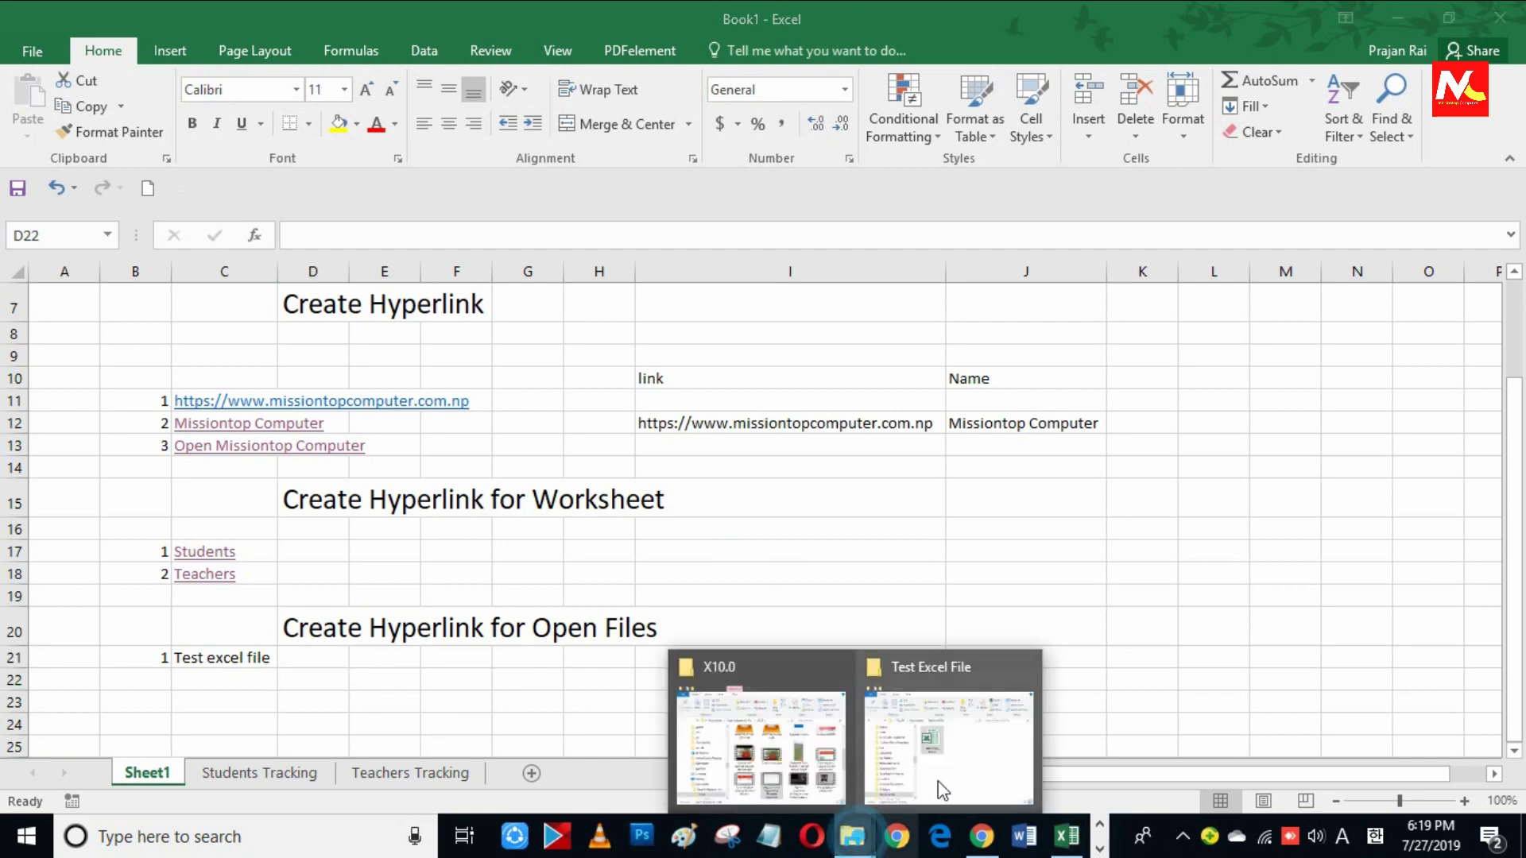
Step: Return to Book1 and bring up the hyperlink dialog for cell C21 (Test excel file)
left_click(968, 759)
left_click_drag(858, 86, 1066, 169)
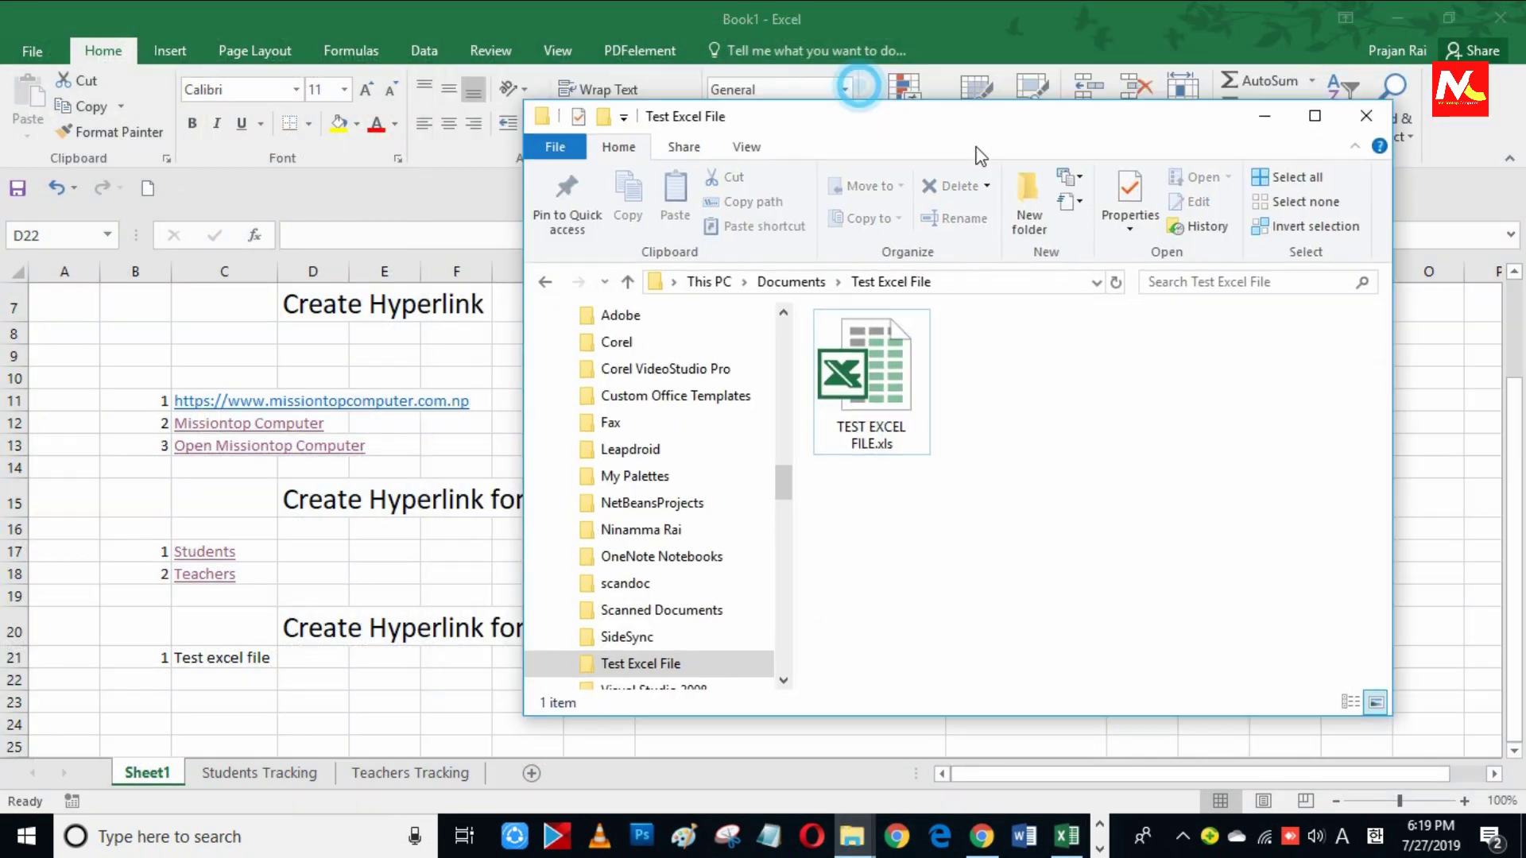
left_click(1008, 476)
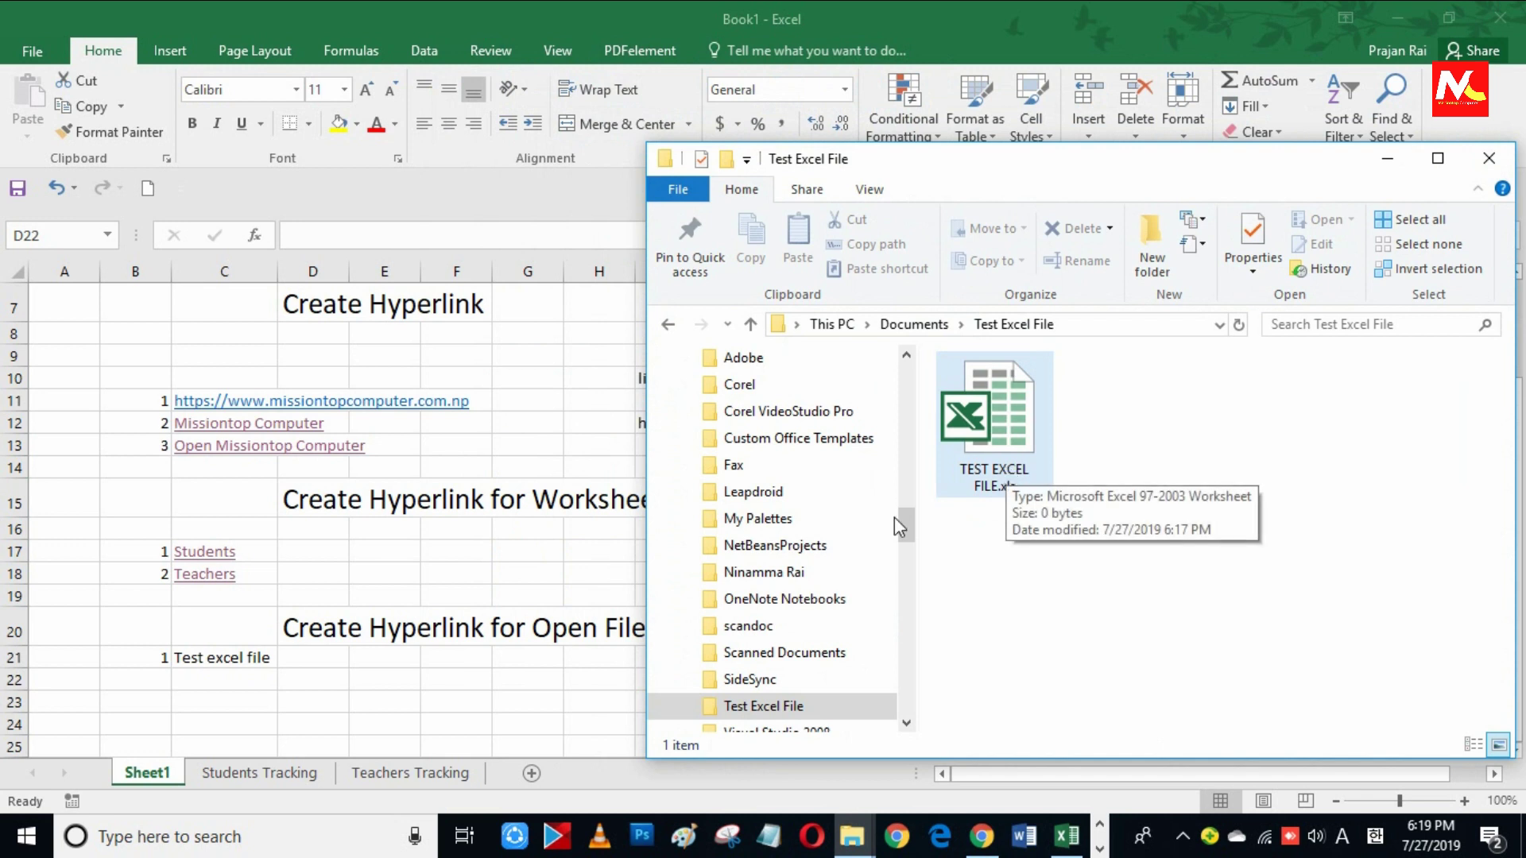
left_click(243, 659)
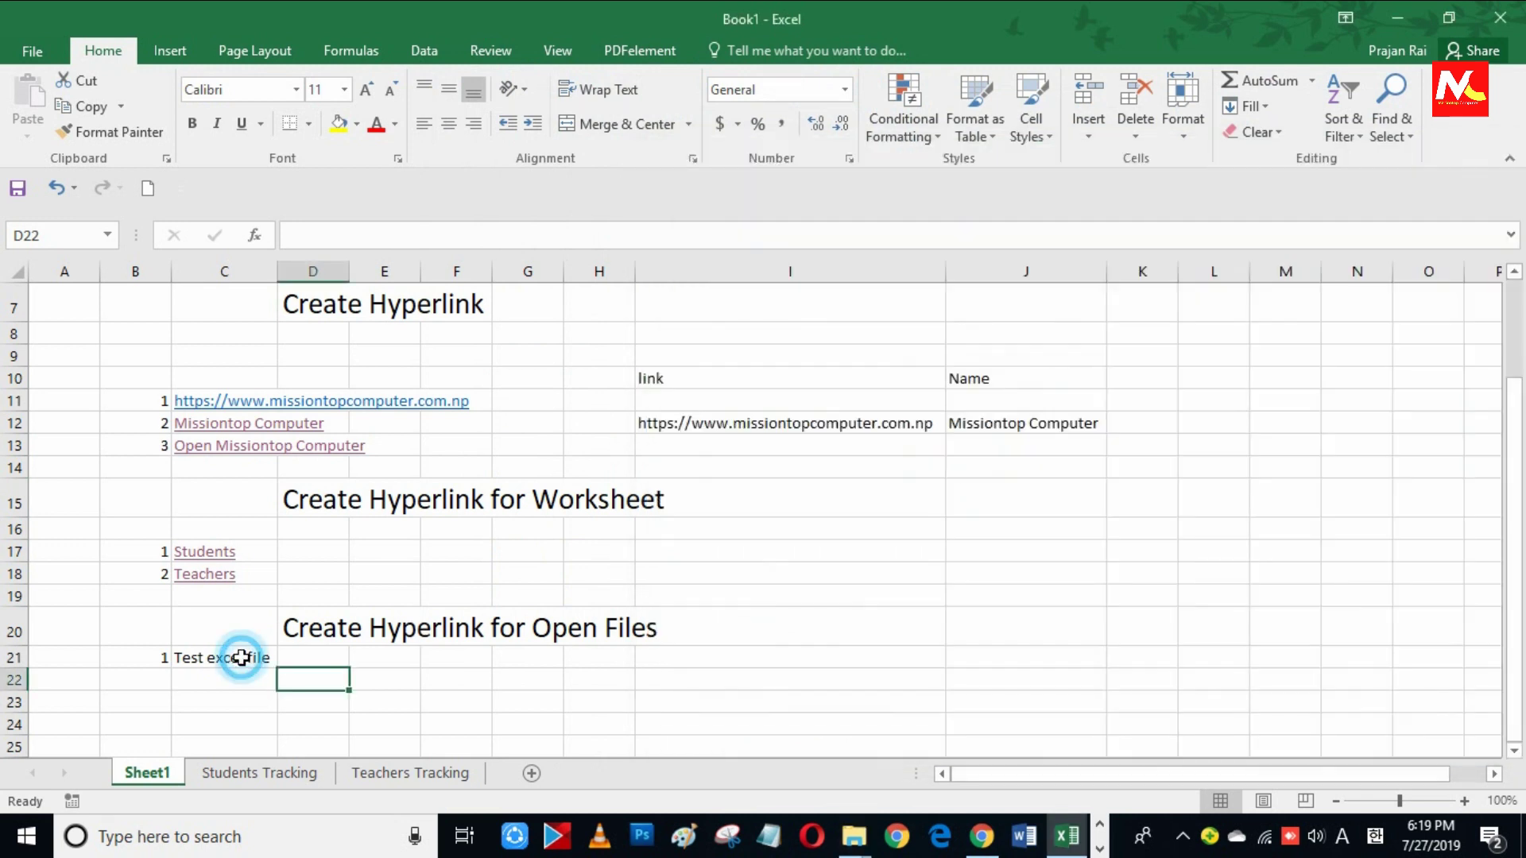
left_click(242, 656)
right_click(242, 656)
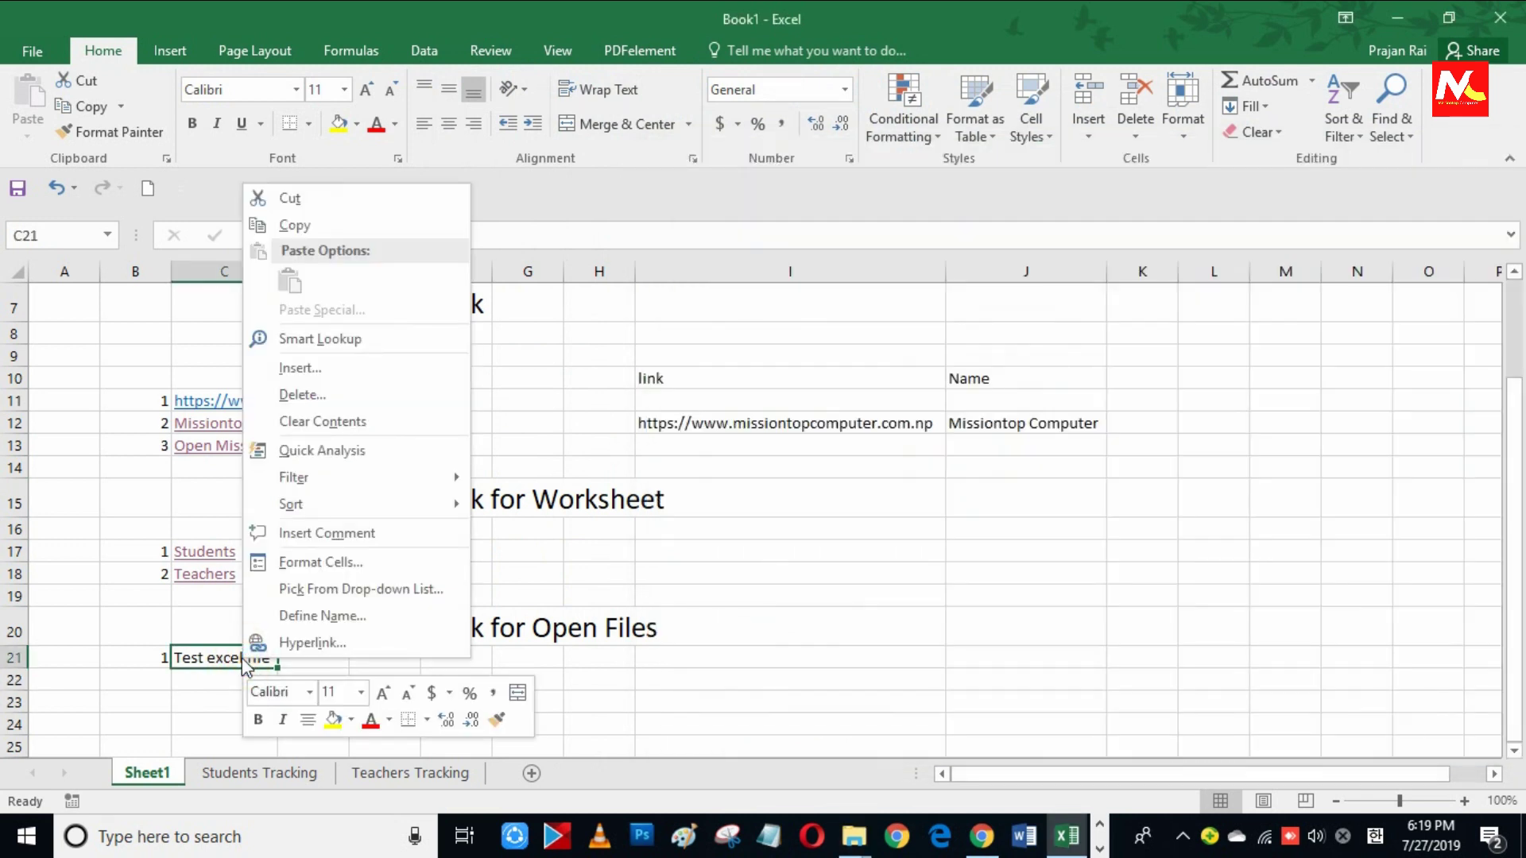
left_click(349, 644)
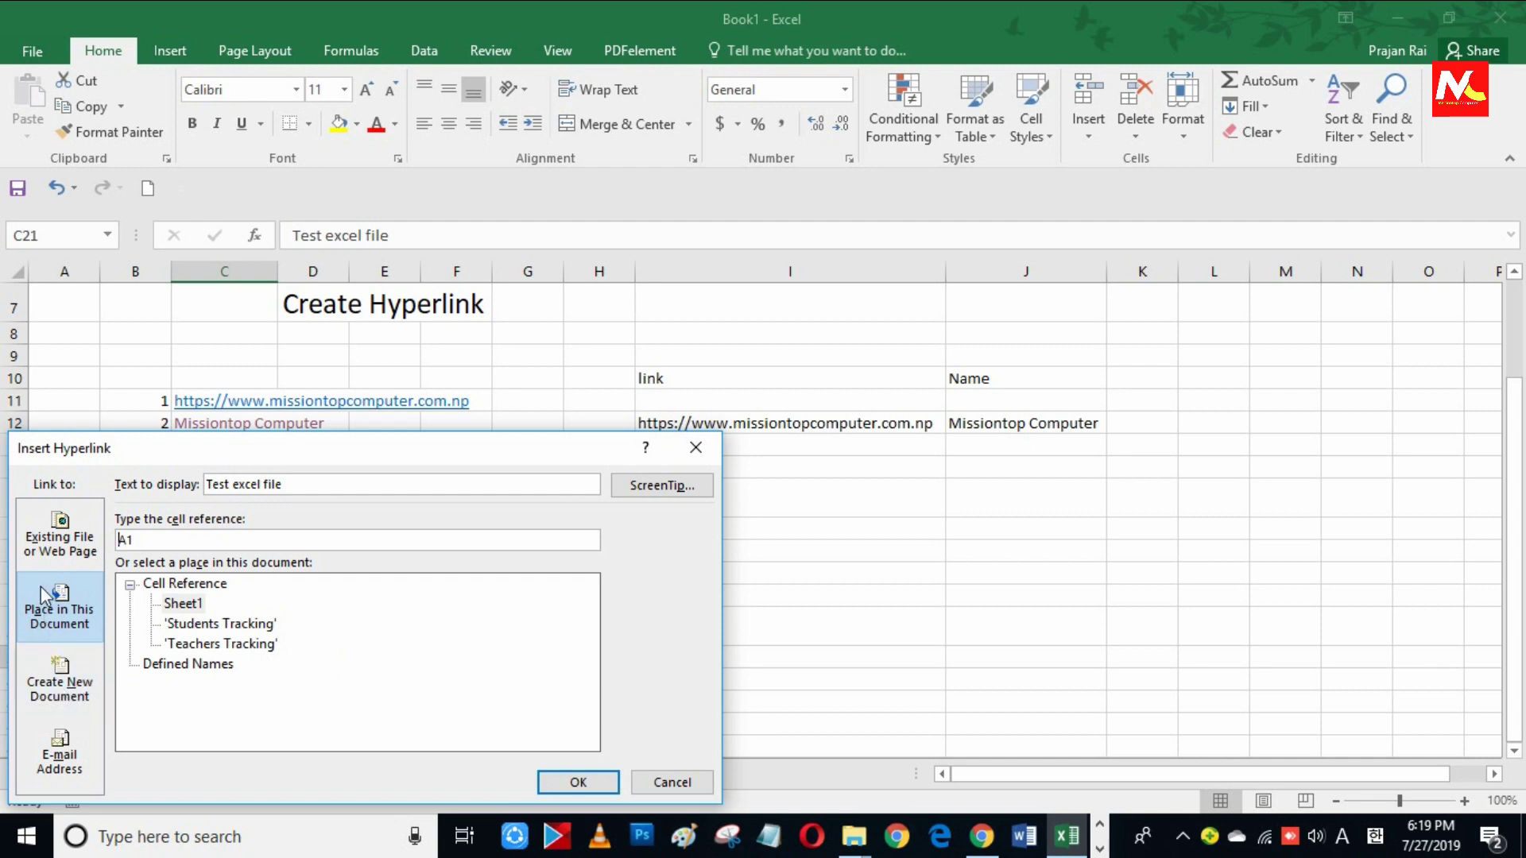
Step: Link C21 to TEST EXCEL FILE.xls in the Documents\Test Excel File folder
left_click(42, 546)
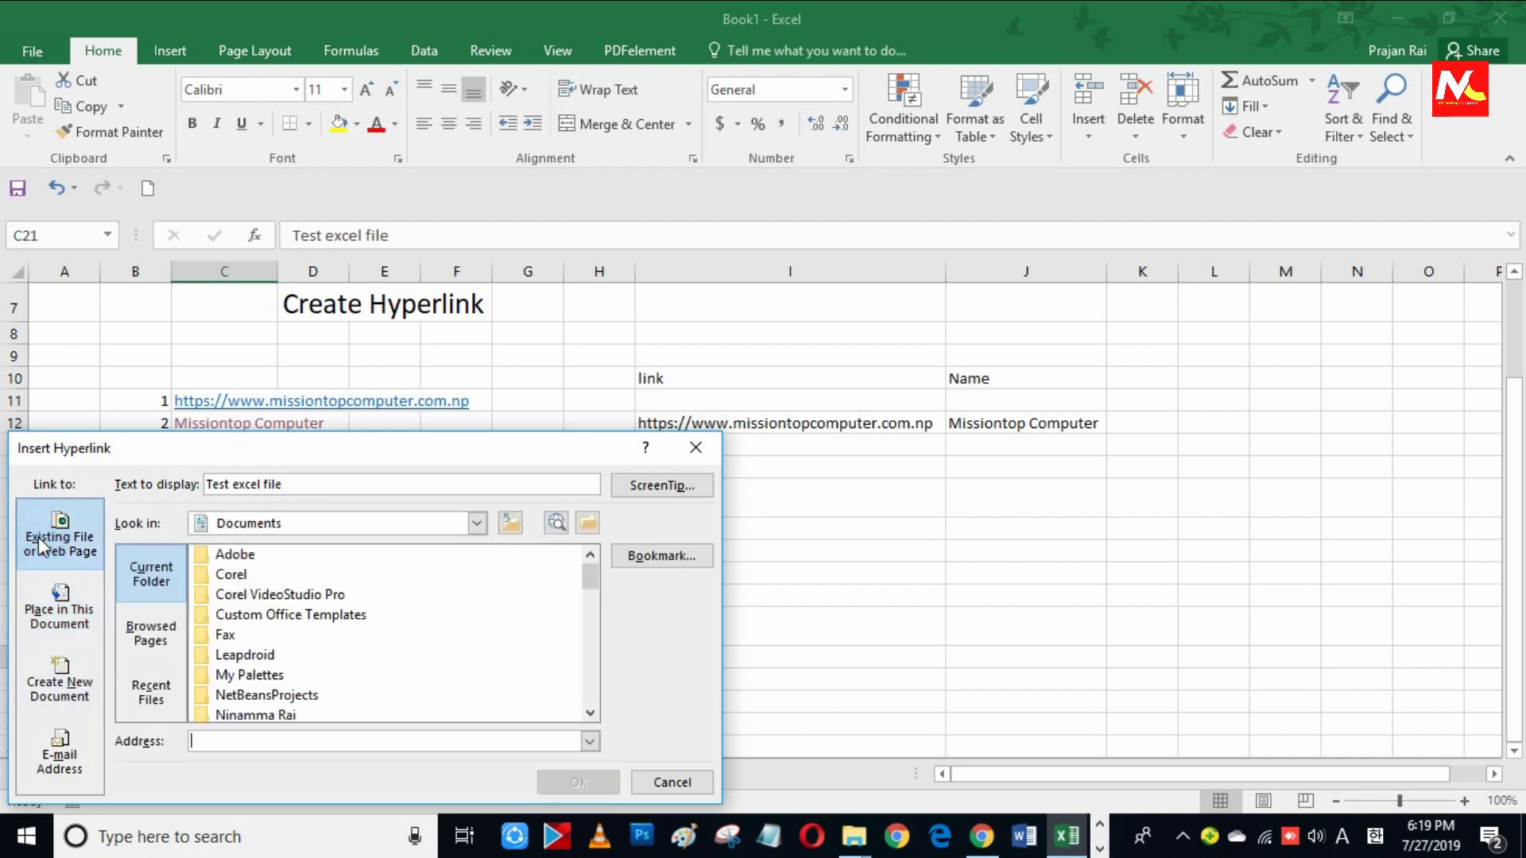
left_click(169, 690)
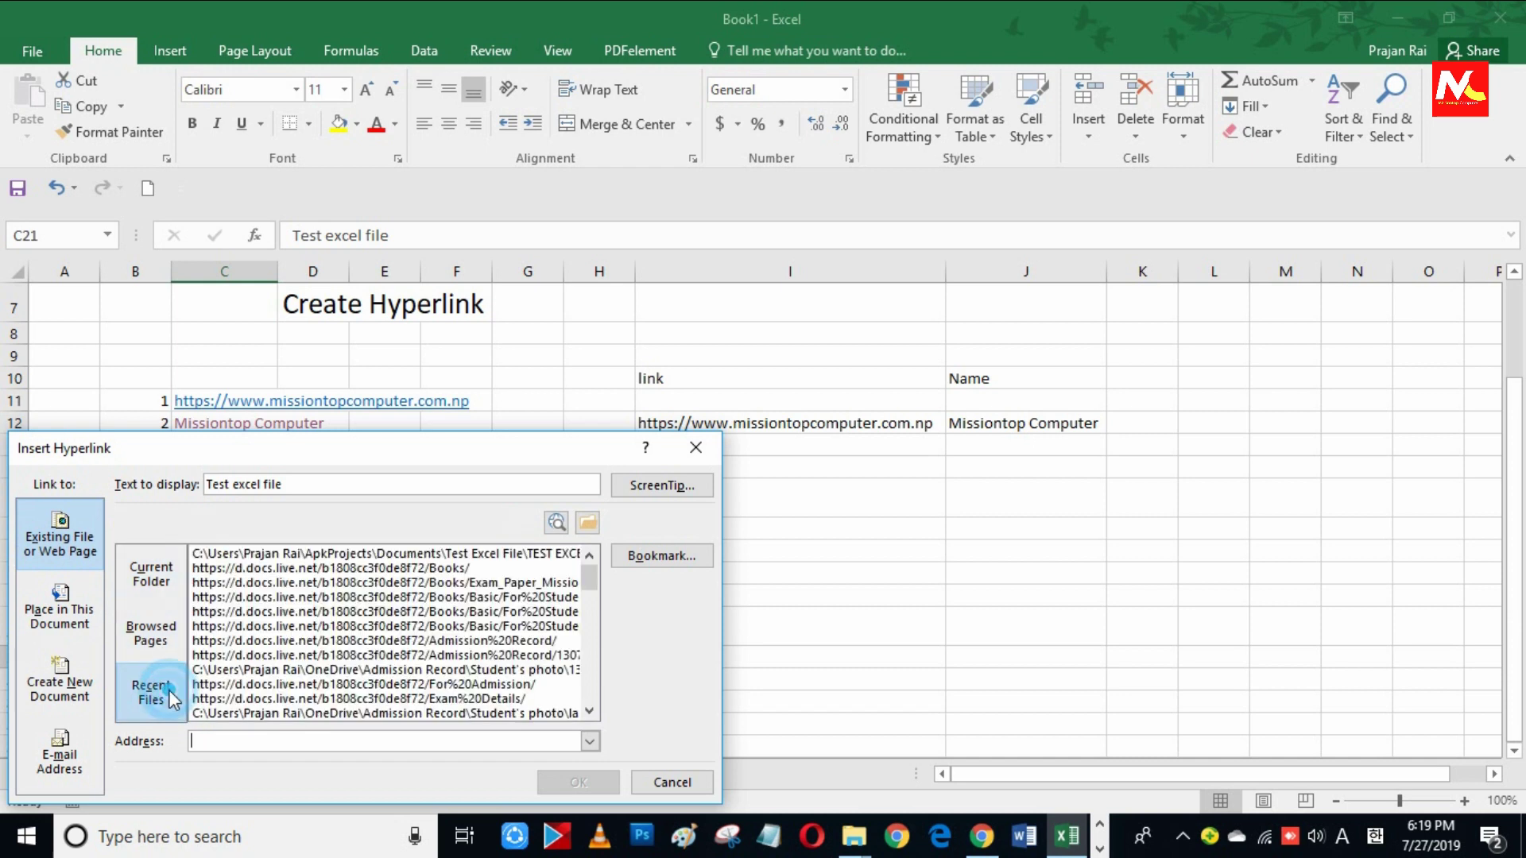
left_click(588, 524)
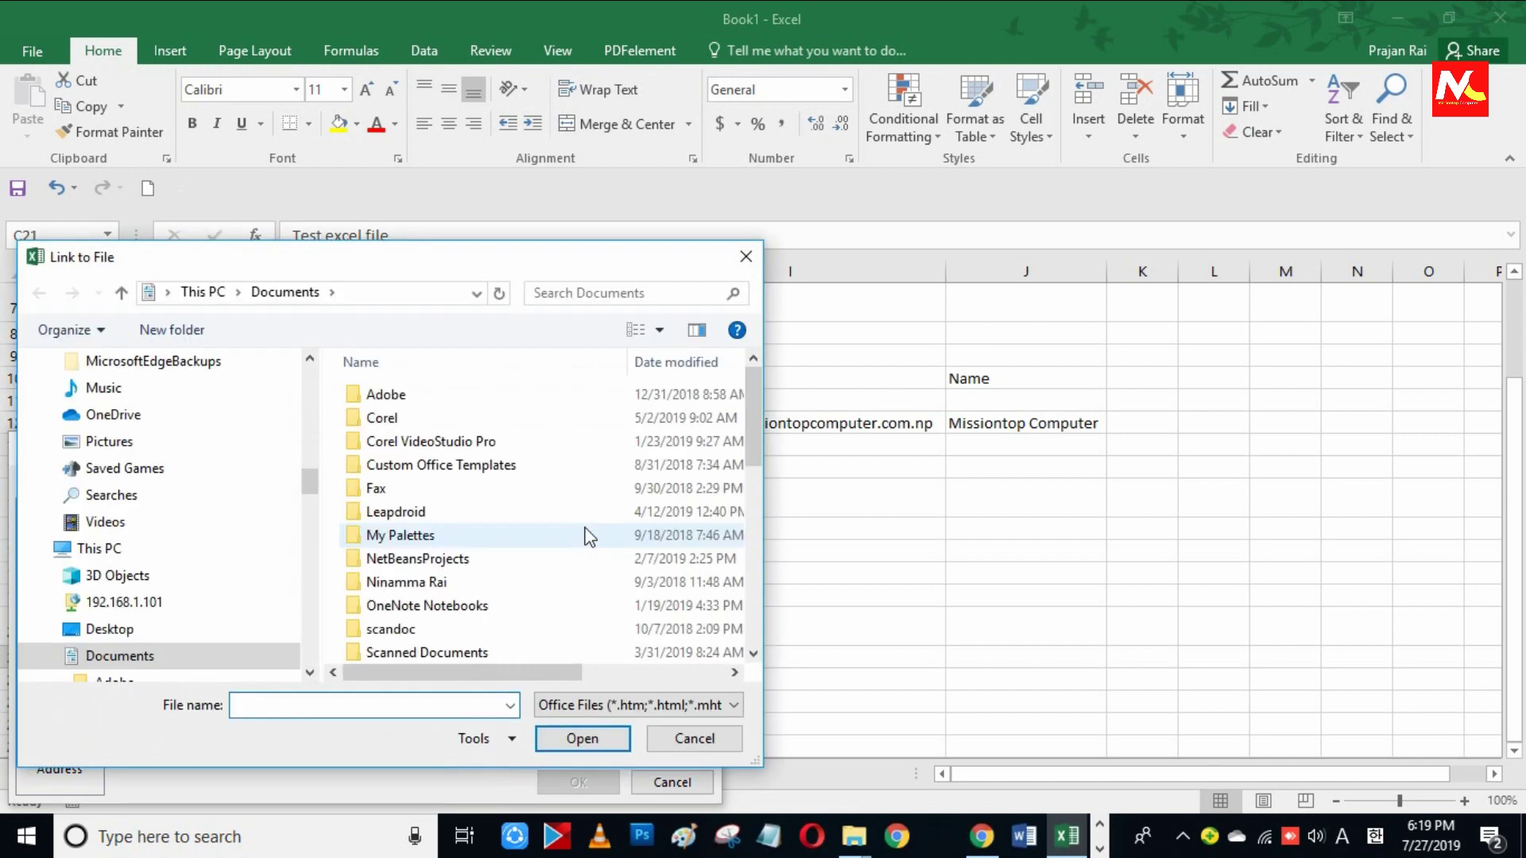
left_click(102, 660)
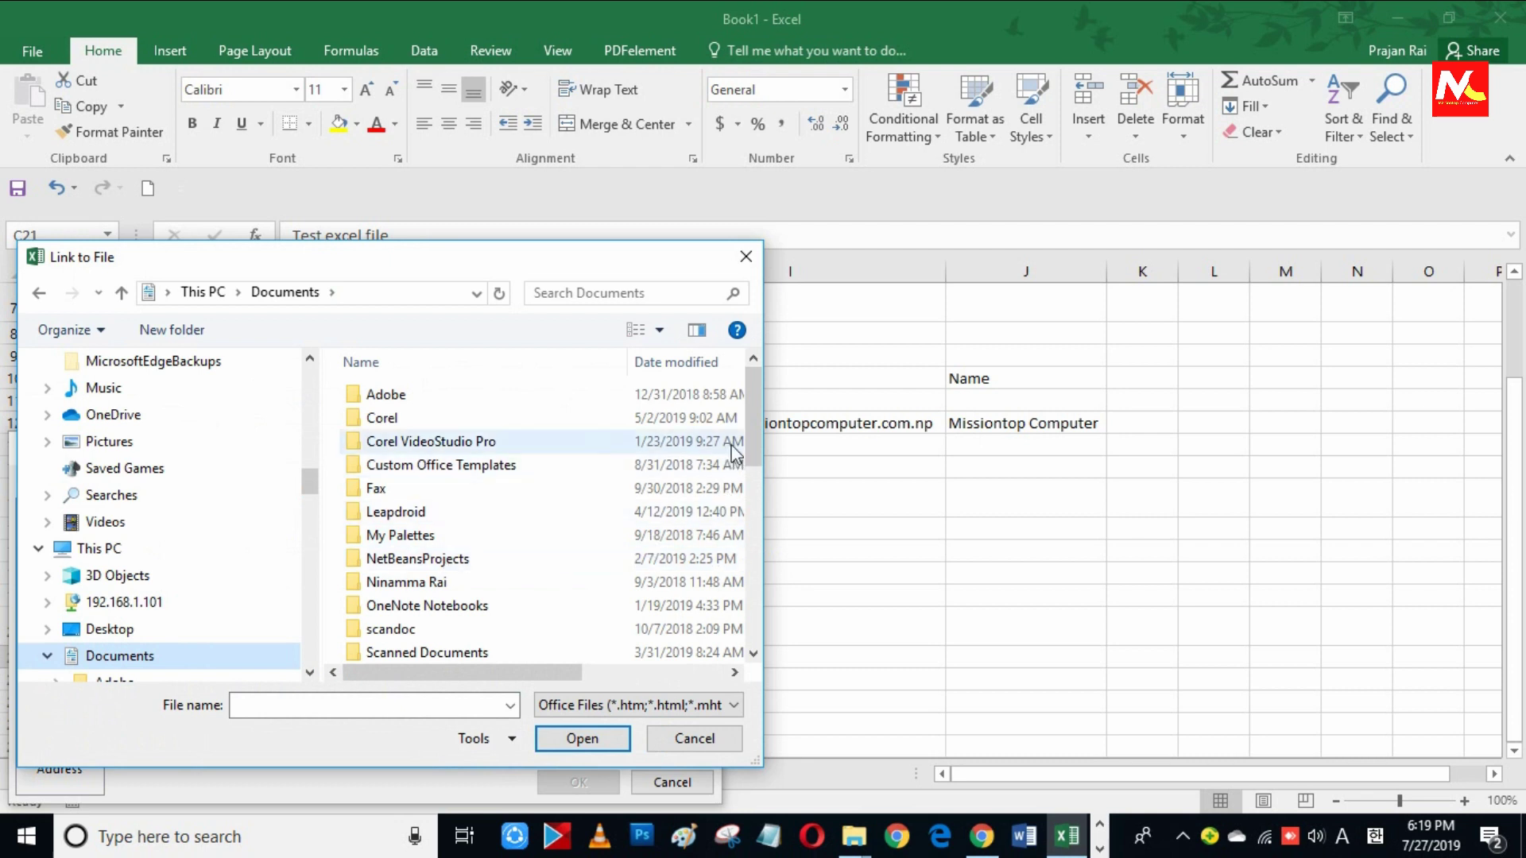
scroll(734, 455, "down", 2)
left_click(397, 556)
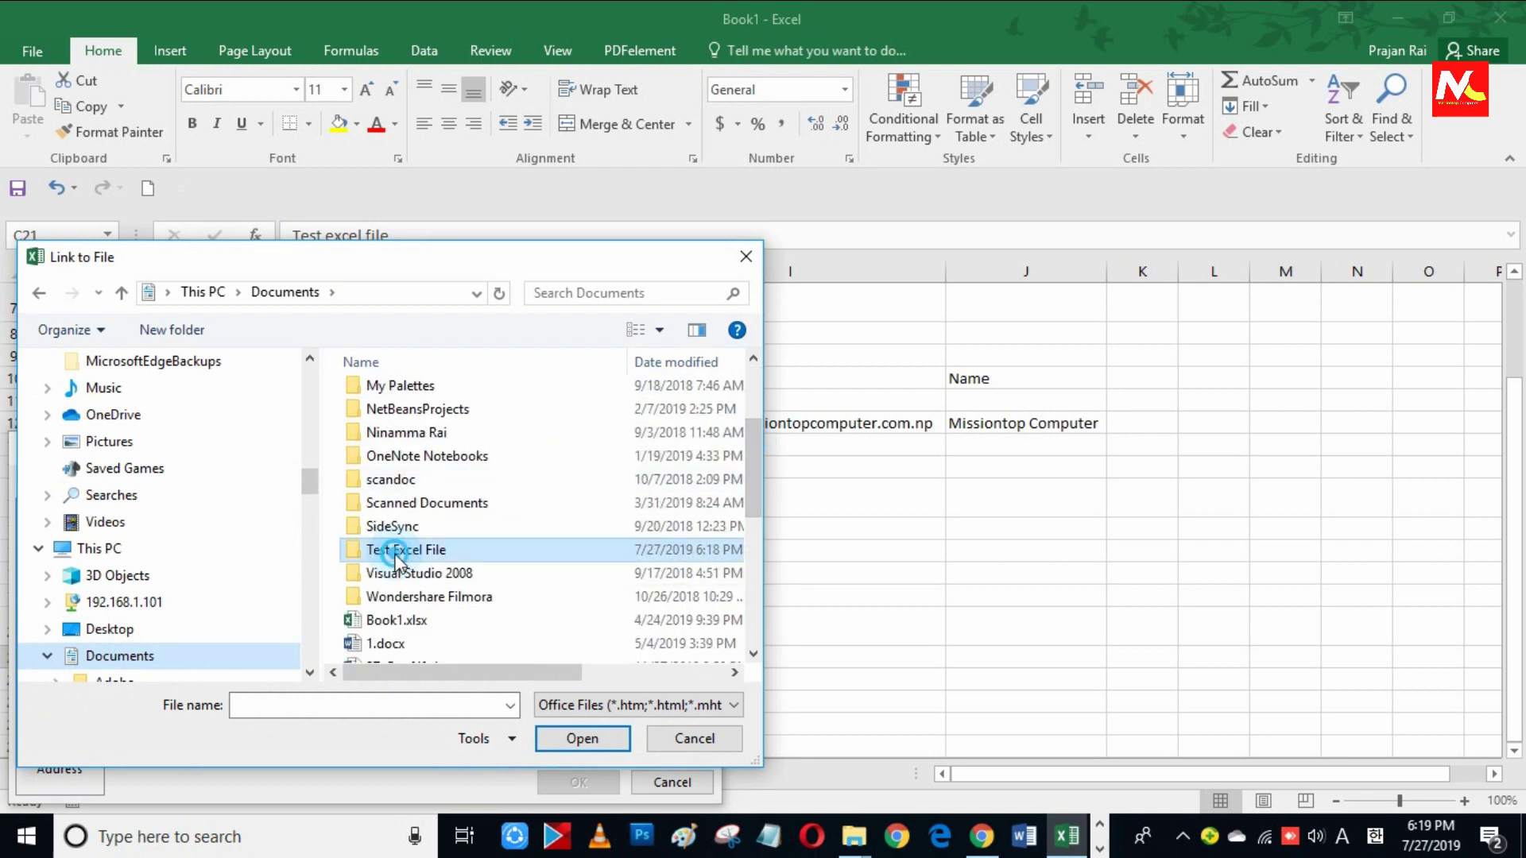
double_click(397, 557)
left_click(449, 398)
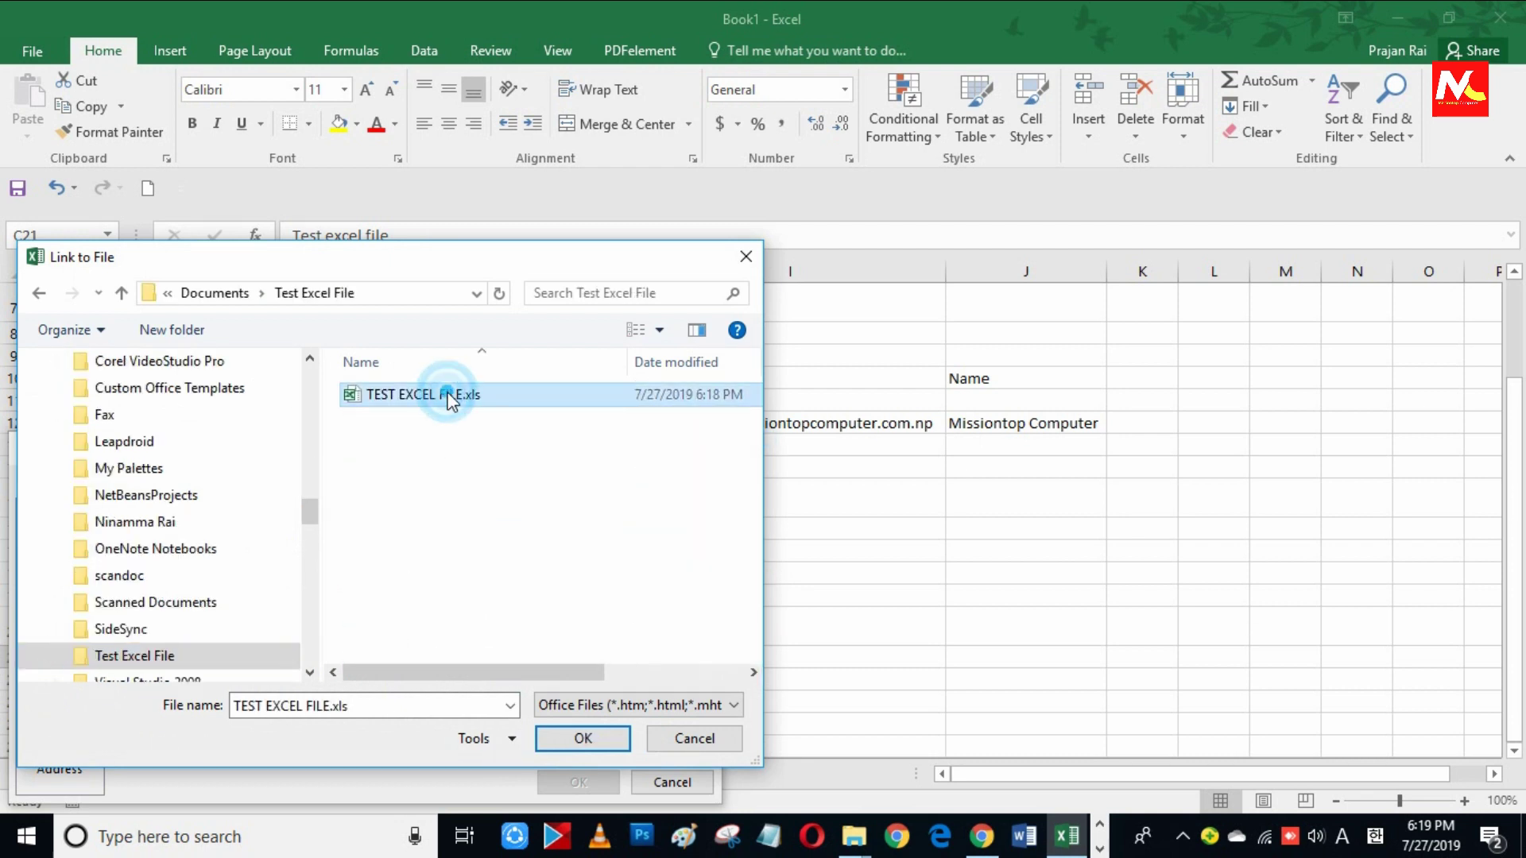
left_click(595, 735)
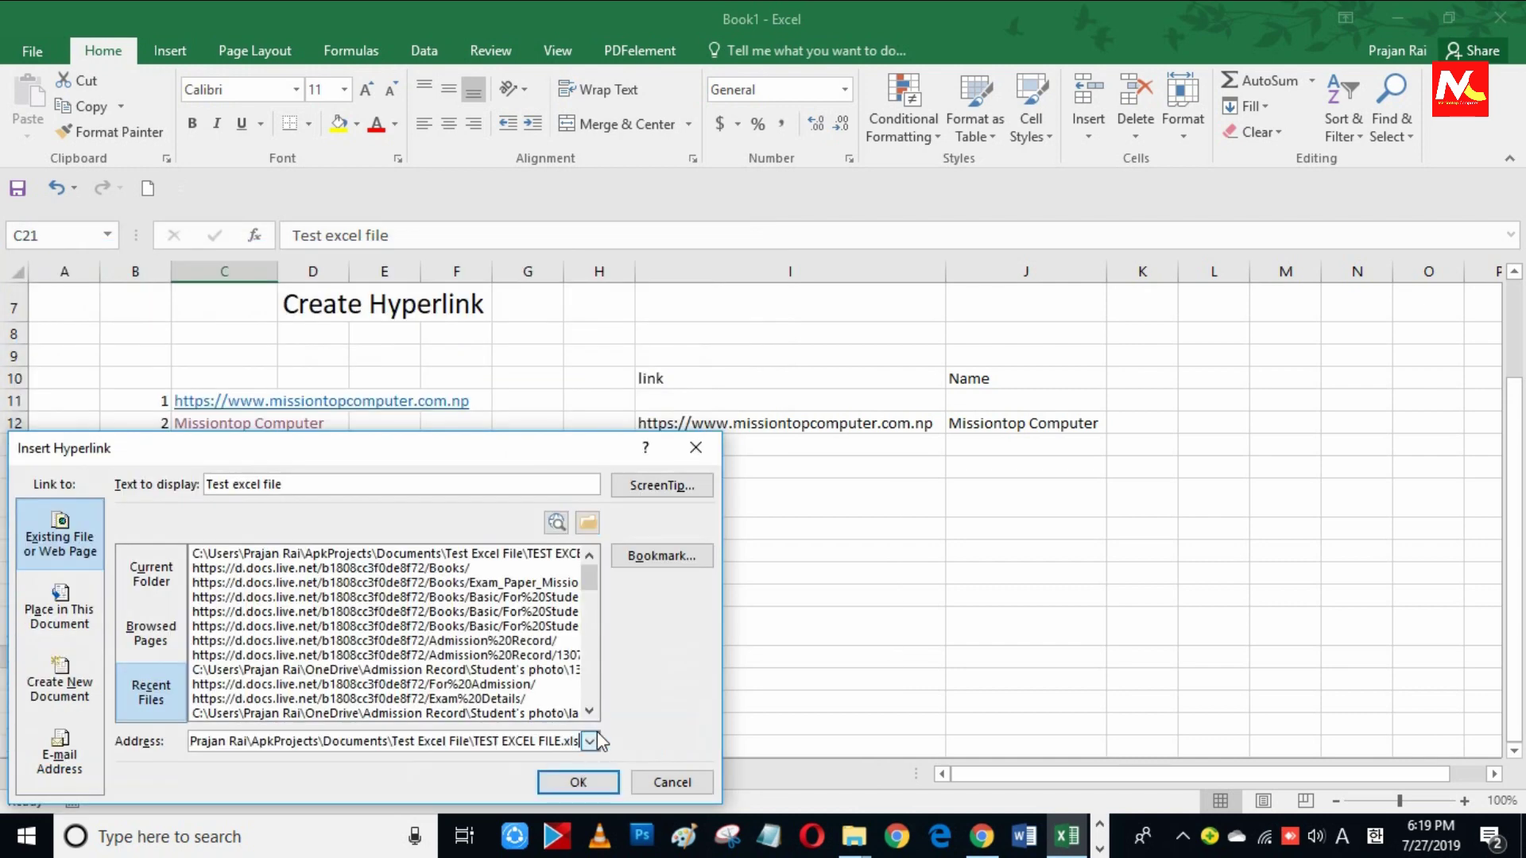
left_click(604, 780)
left_click(555, 707)
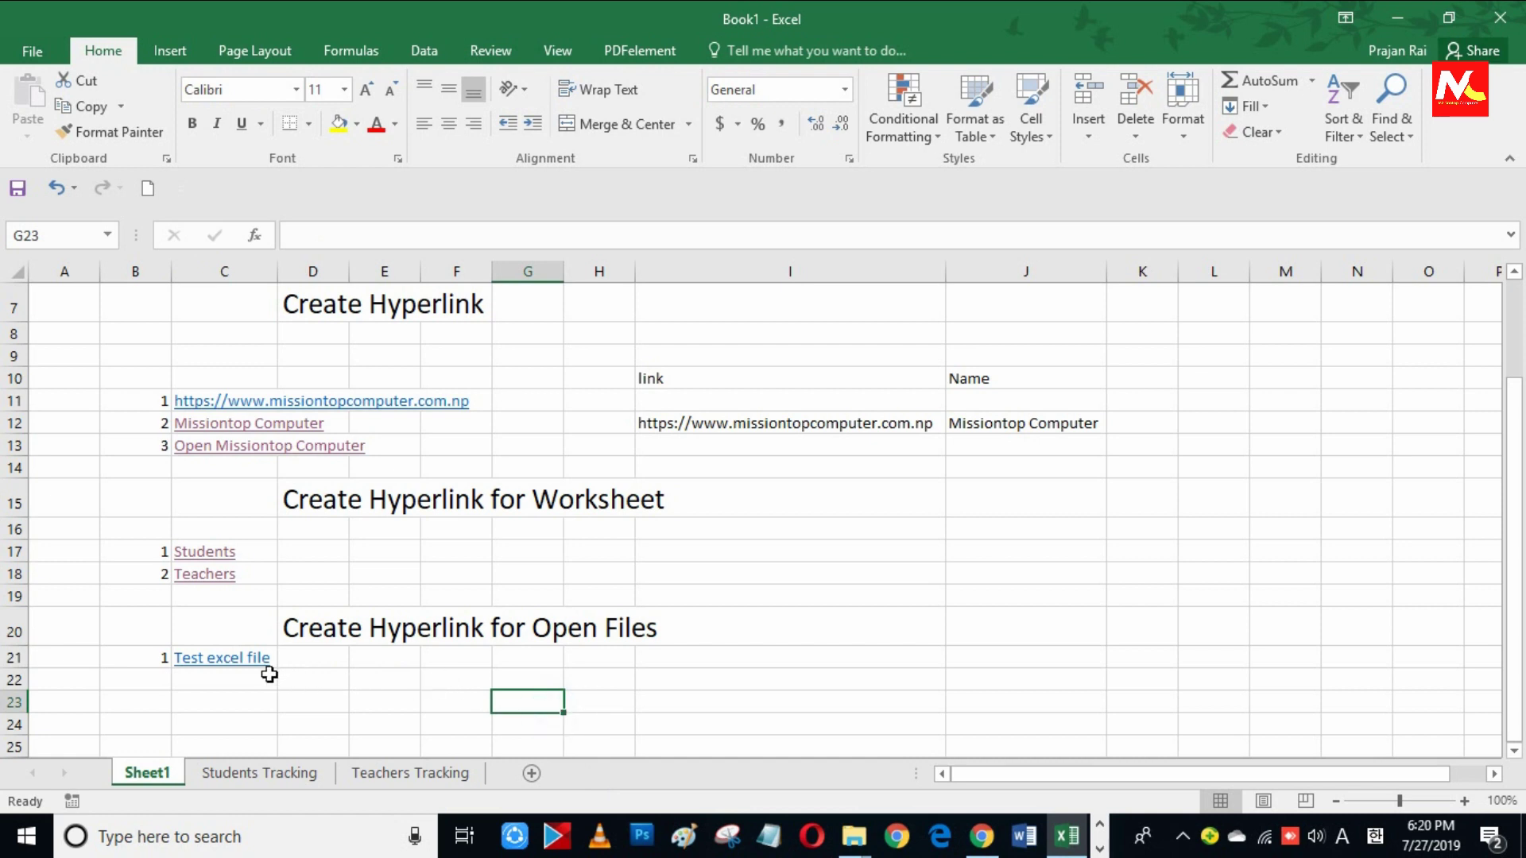
left_click(243, 660)
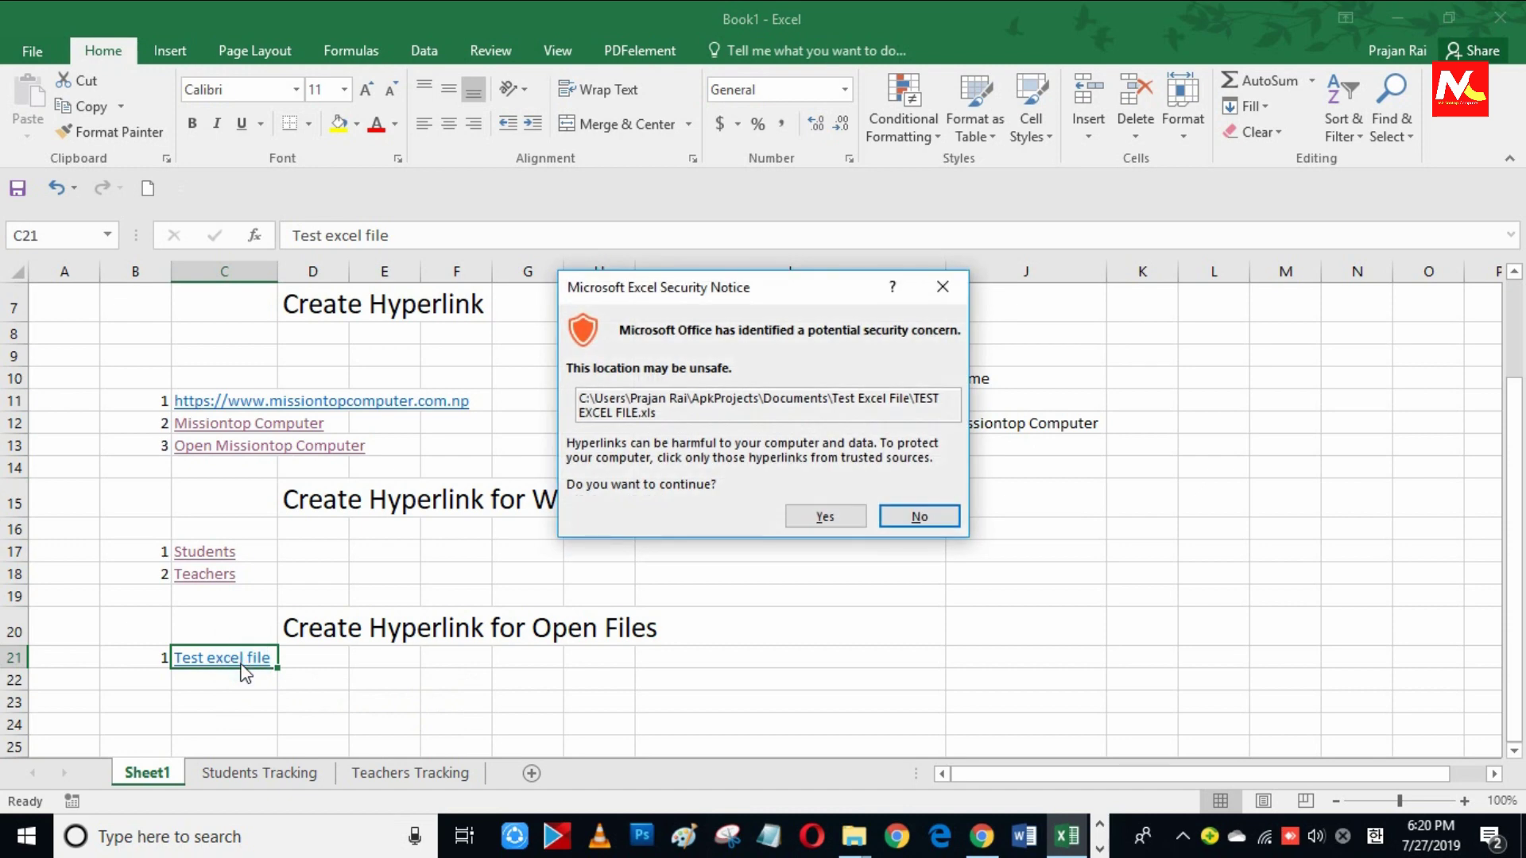
left_click(826, 517)
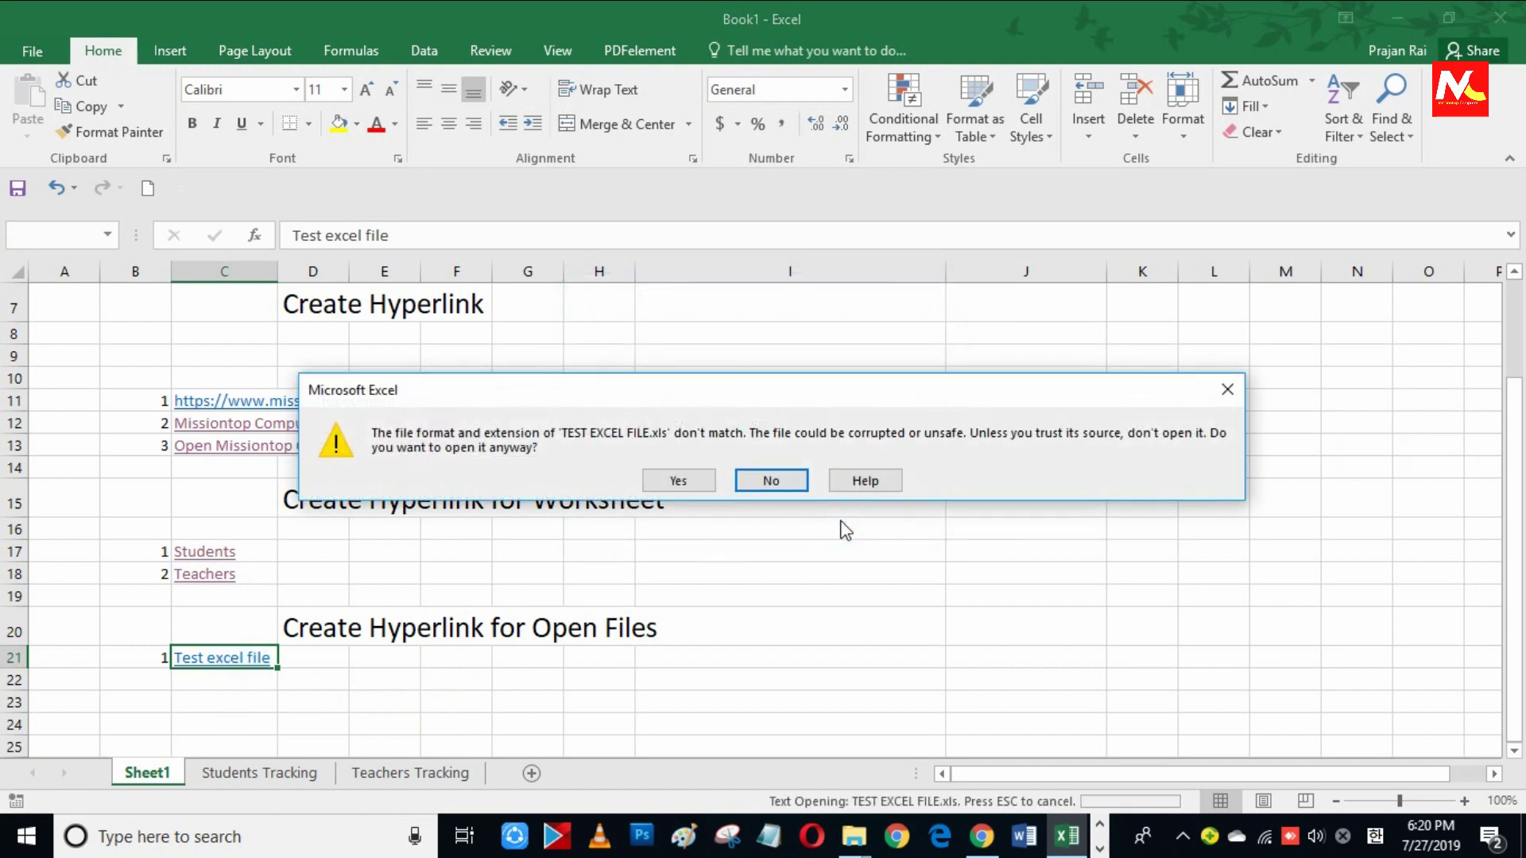
left_click(685, 478)
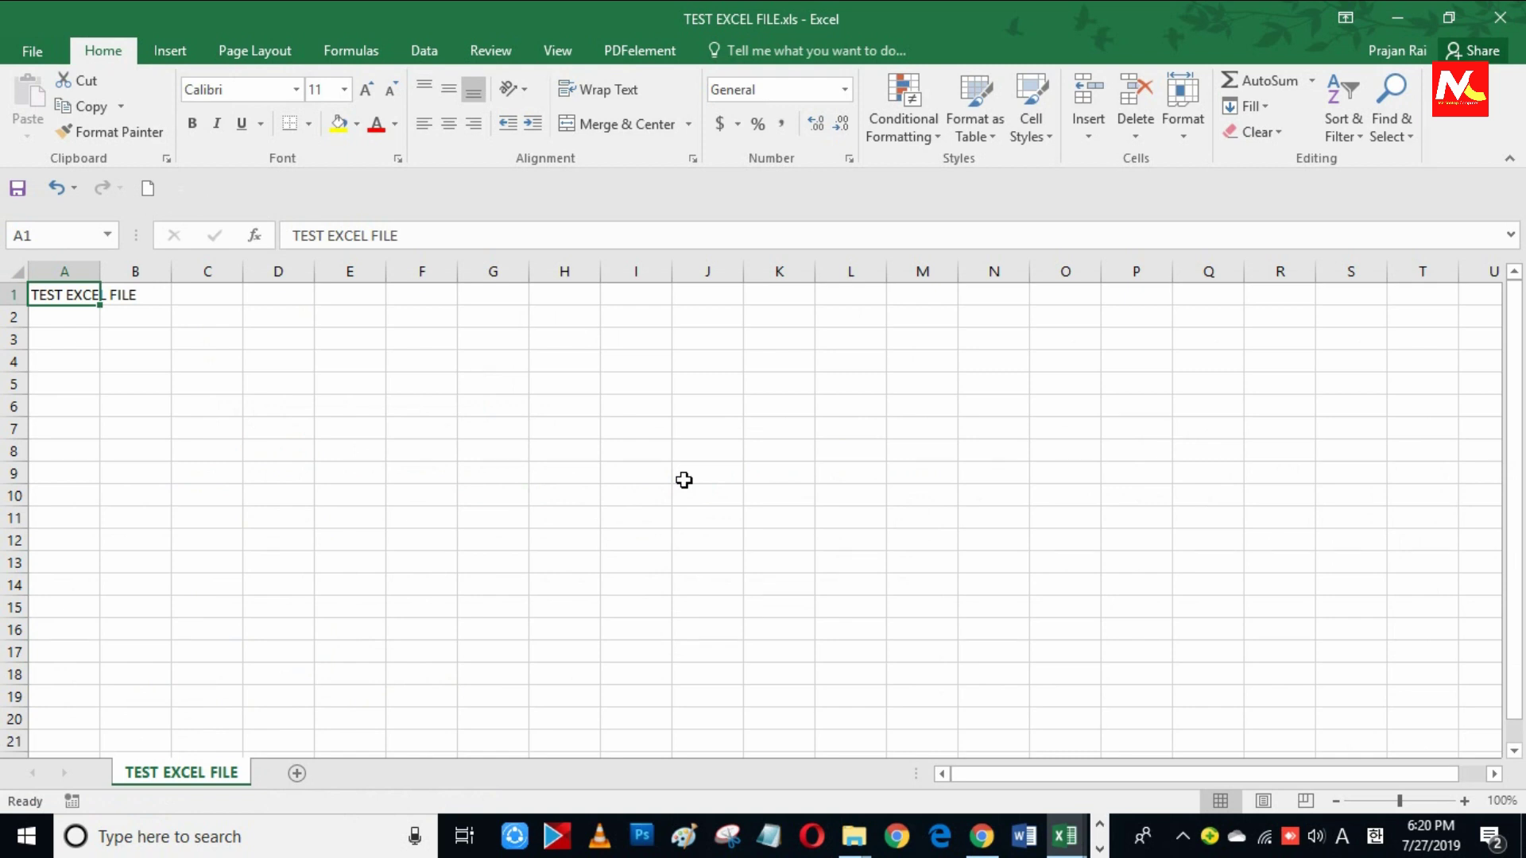
left_click(653, 520)
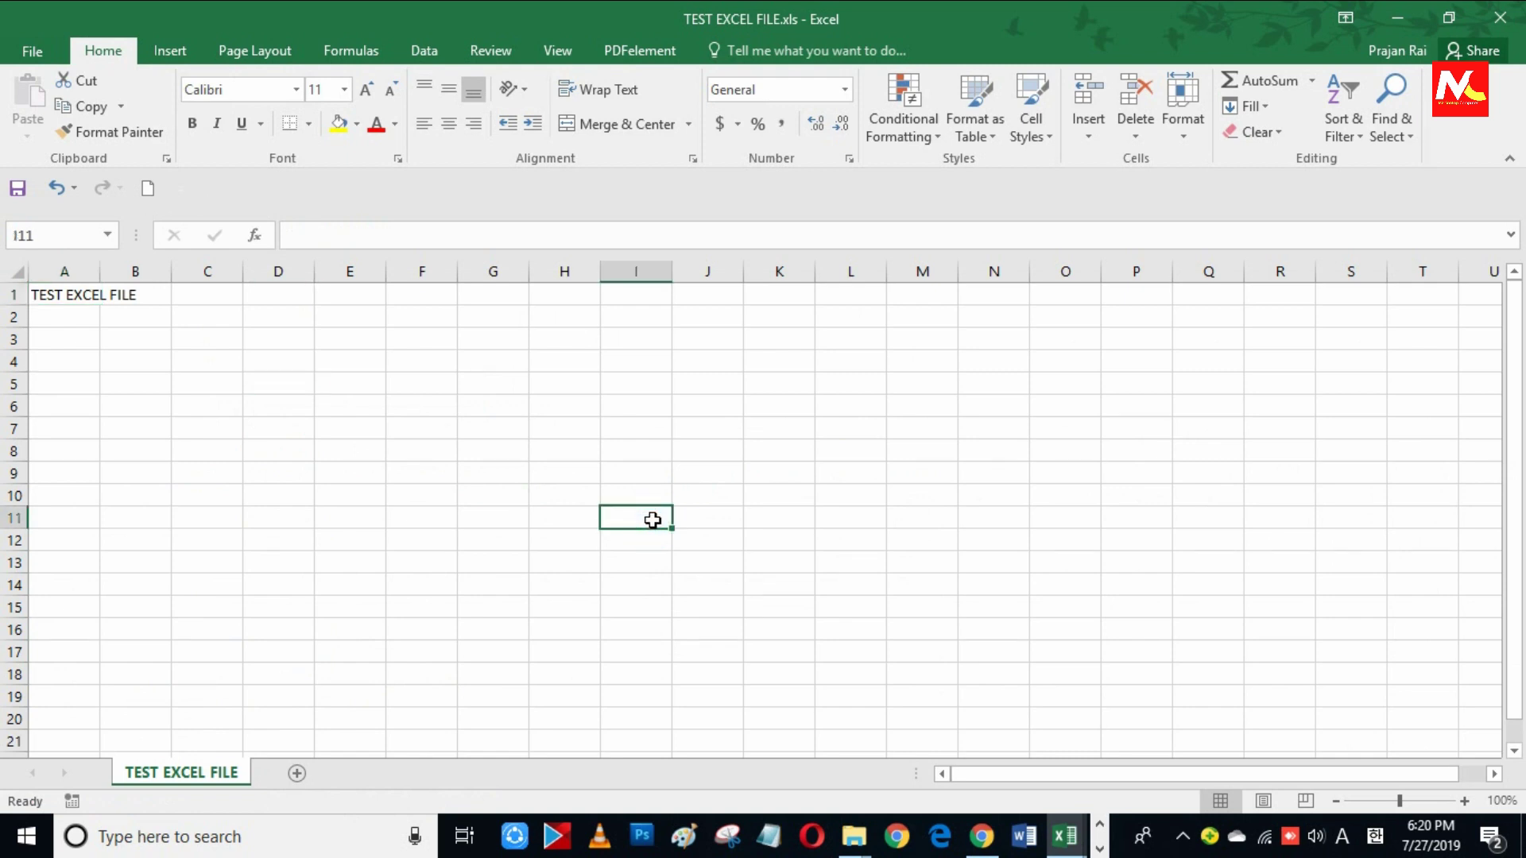
left_click(1500, 17)
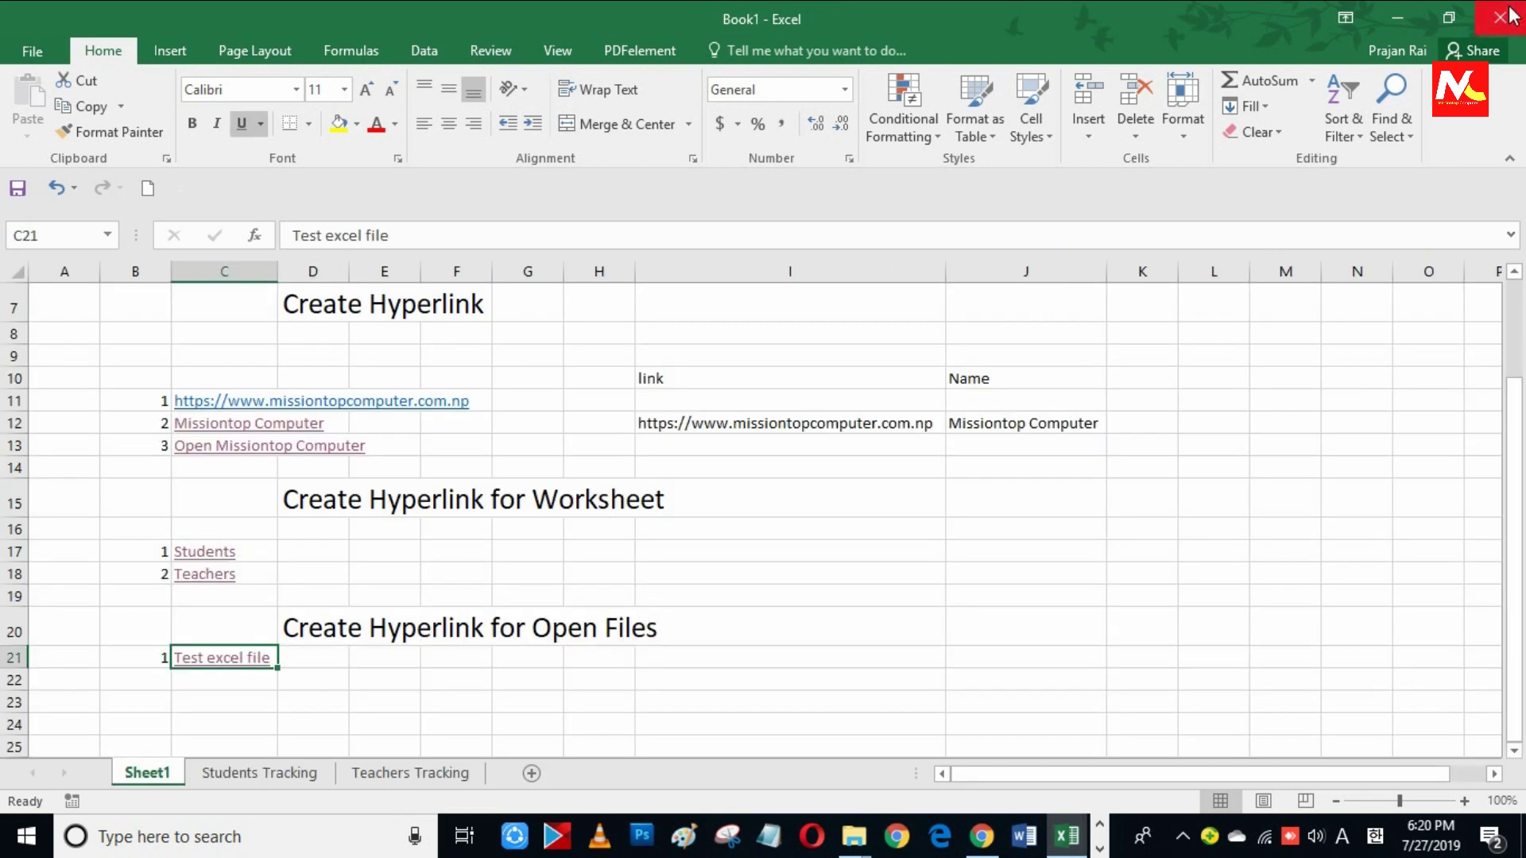
left_click(250, 668)
left_click(807, 520)
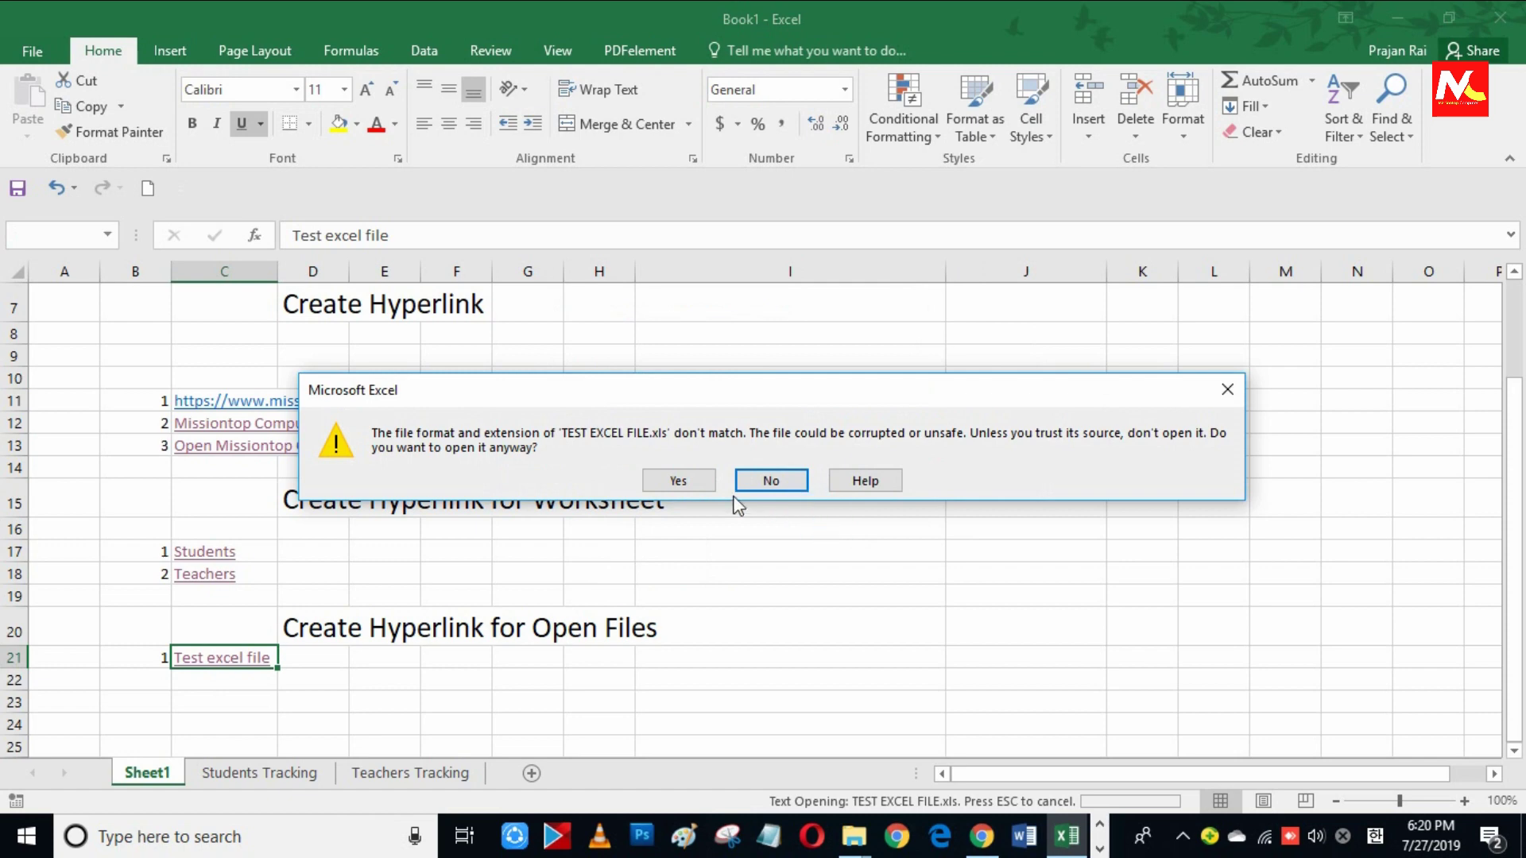
left_click(763, 483)
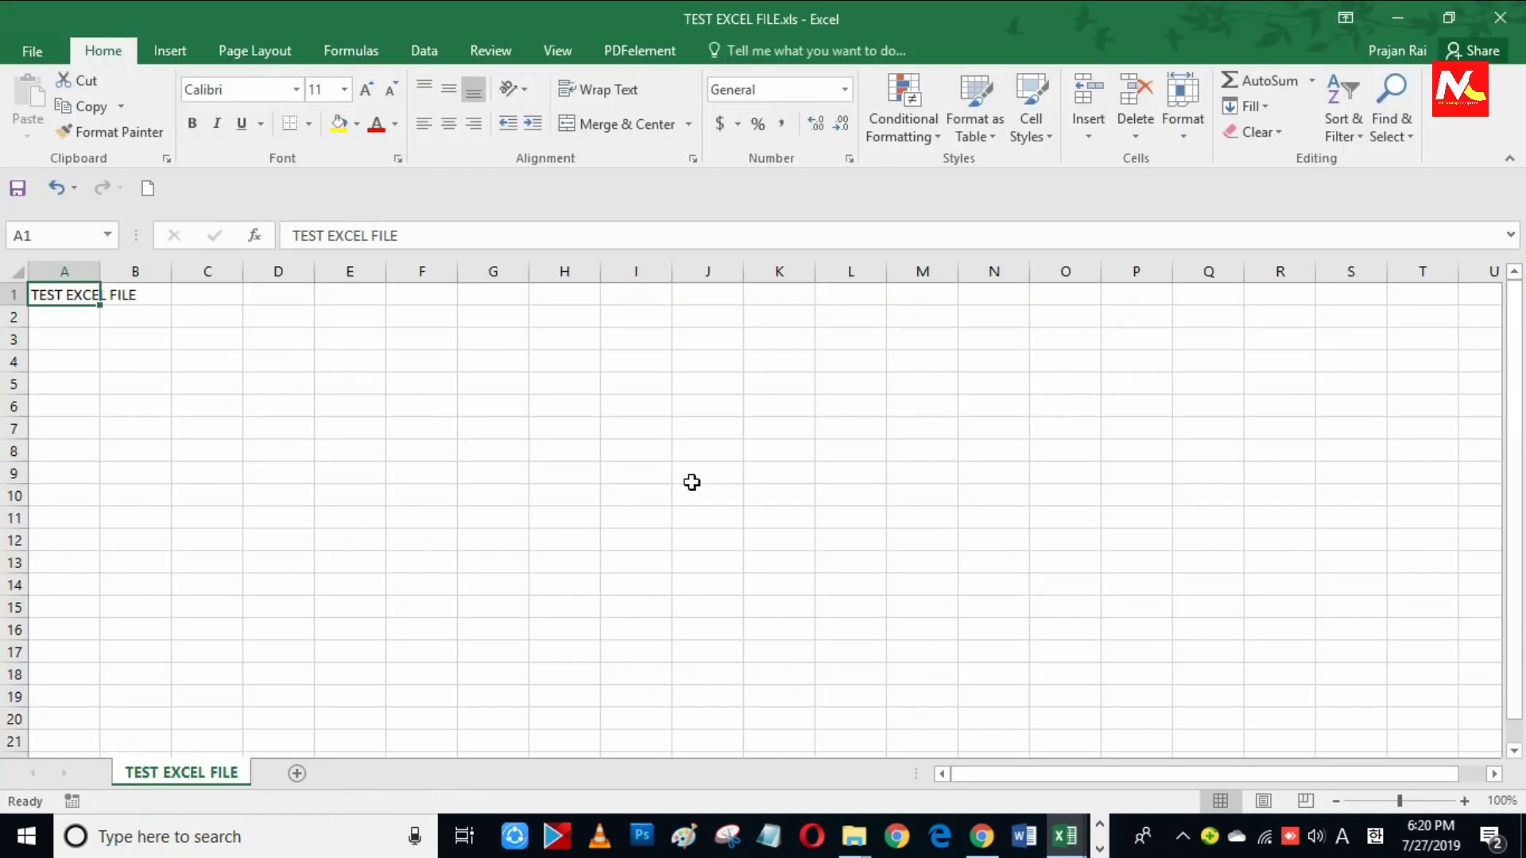
left_click_drag(692, 482, 707, 560)
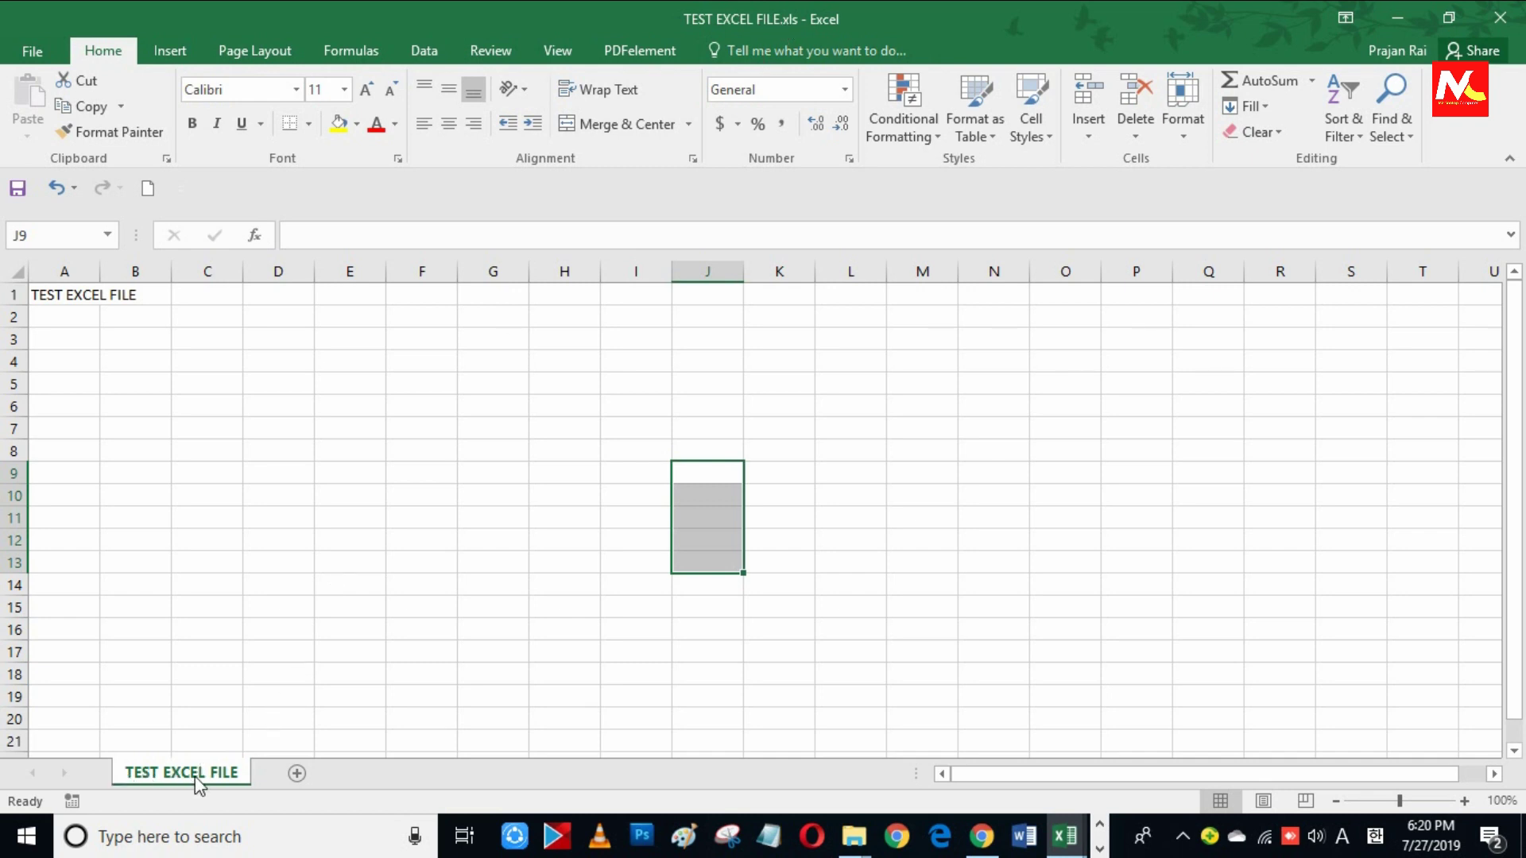
left_click(1521, 10)
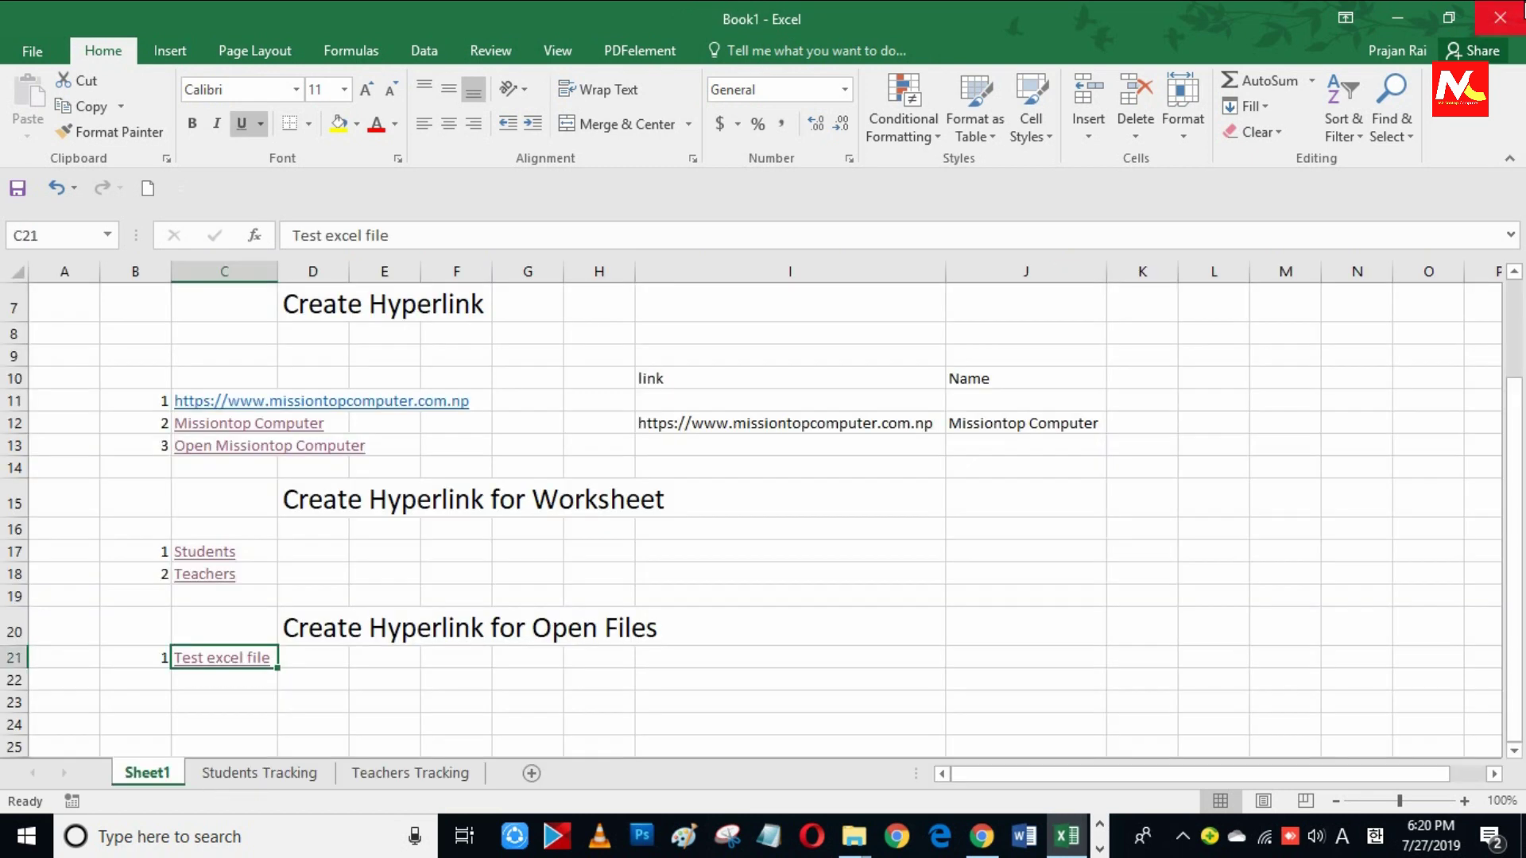
left_click(922, 632)
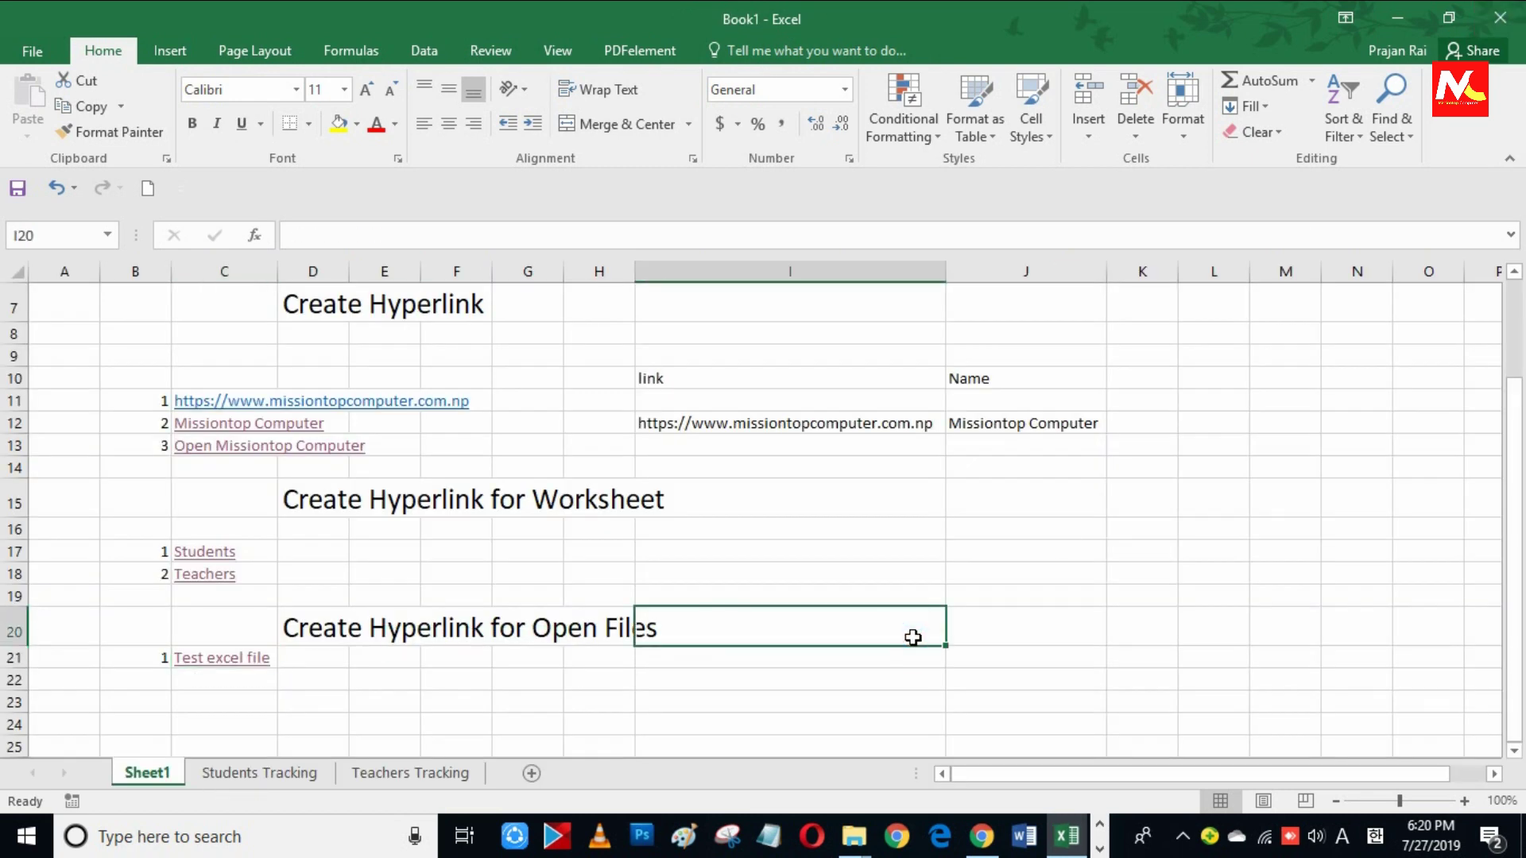